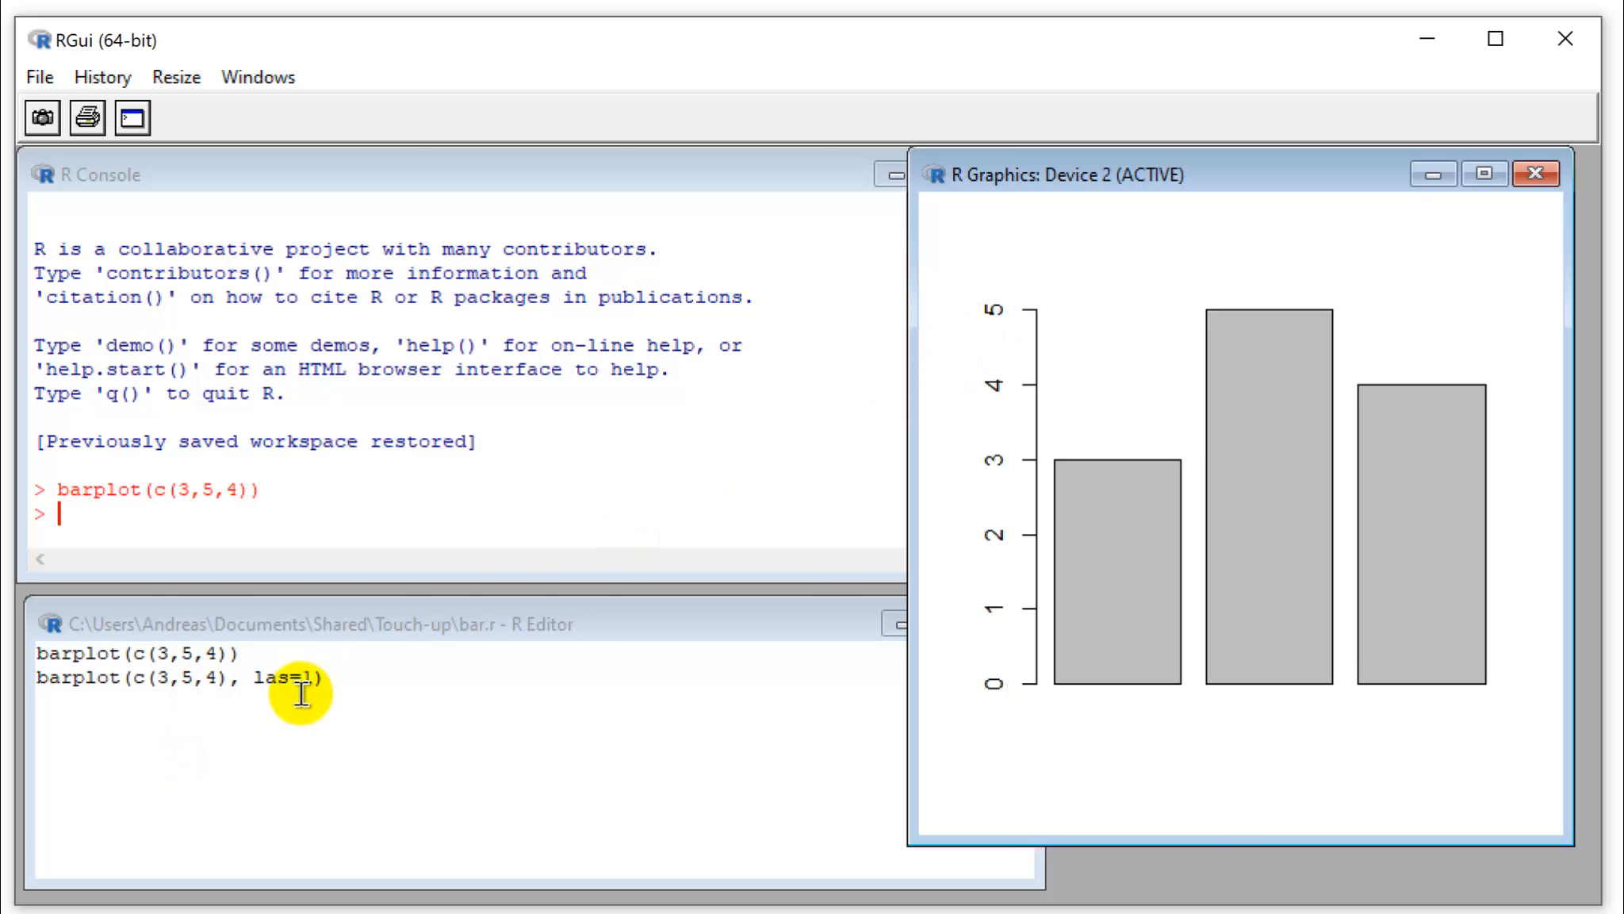
- Run the script line barplot(c(3,5,4), las=1) and narrow the plot window from its left edge
{"action": "left_click", "coordinate": [279, 680]}
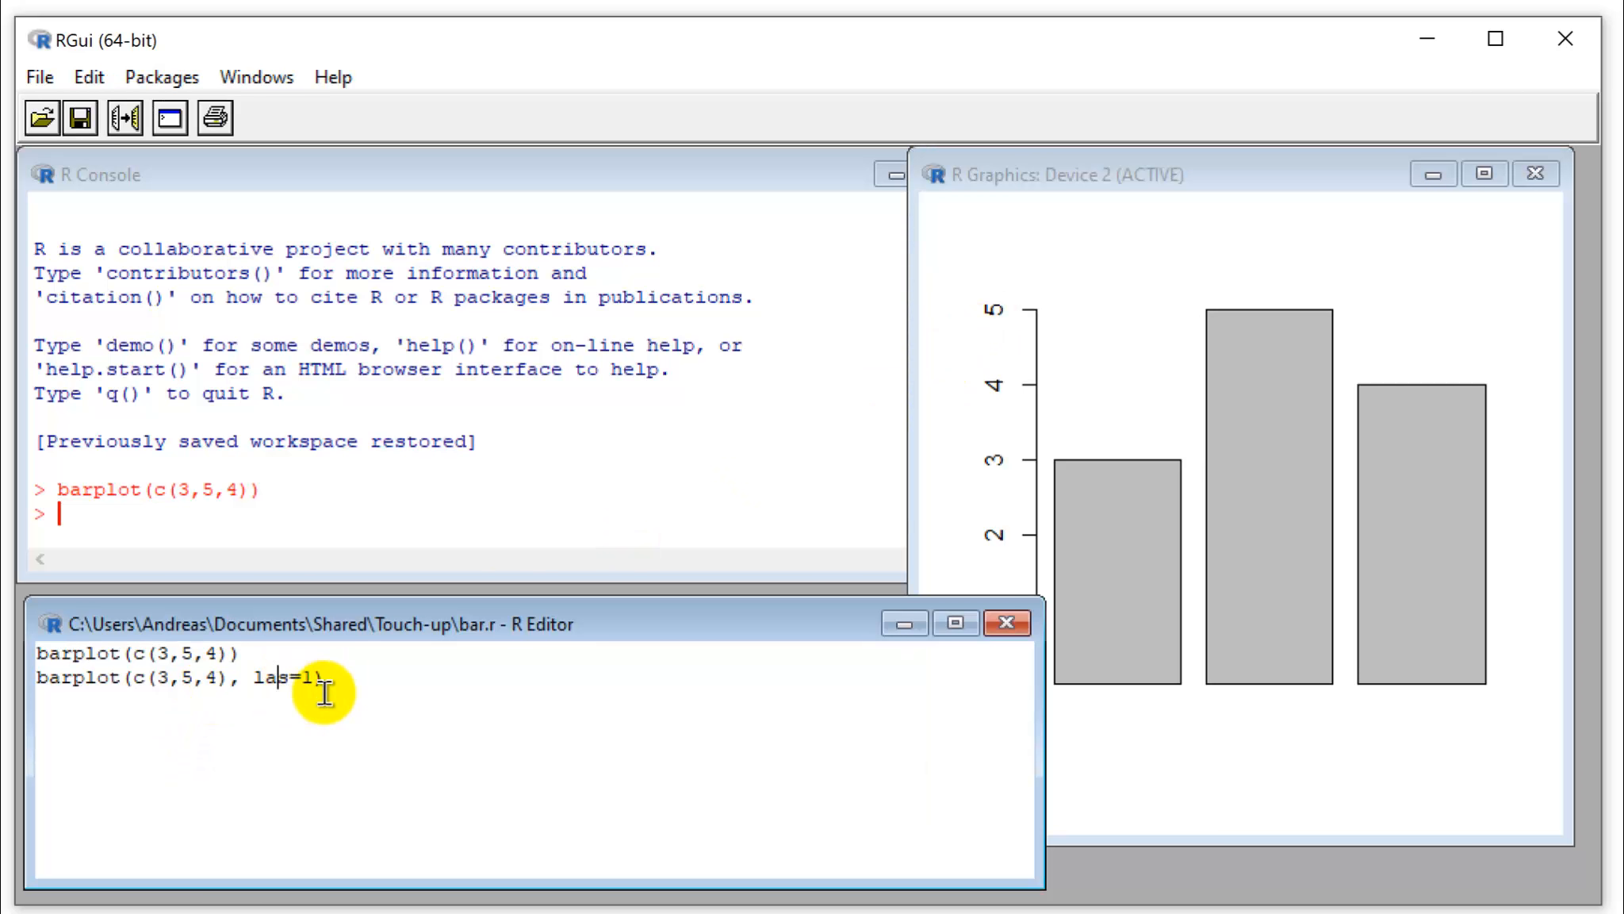
{"action": "key", "text": "ctrl+r"}
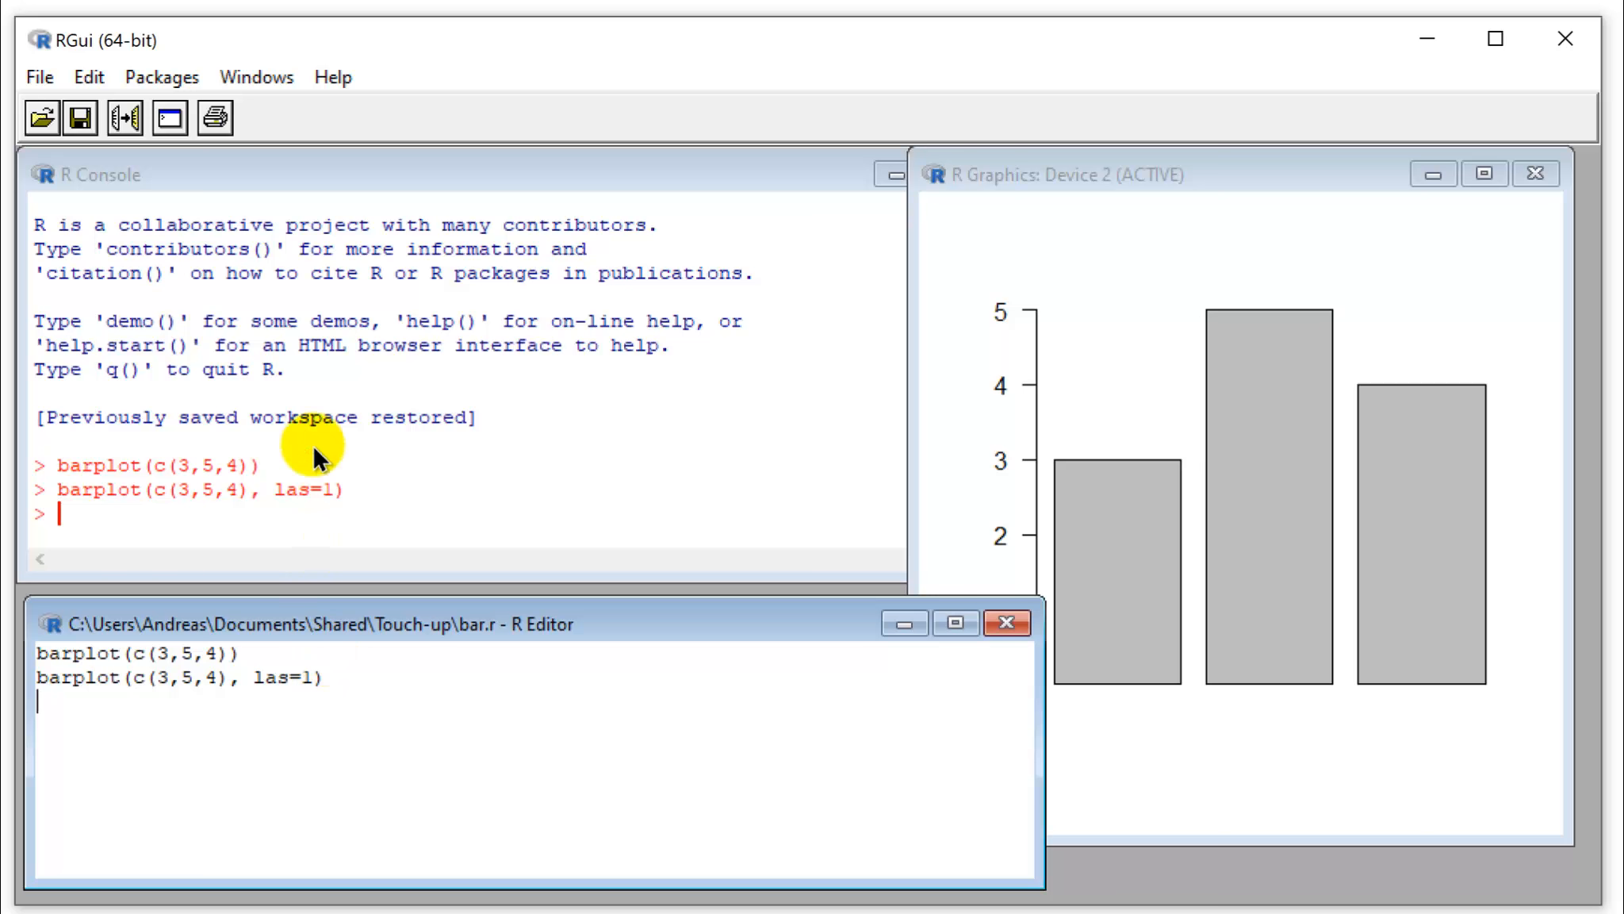
{"action": "left_click", "coordinate": [1146, 165]}
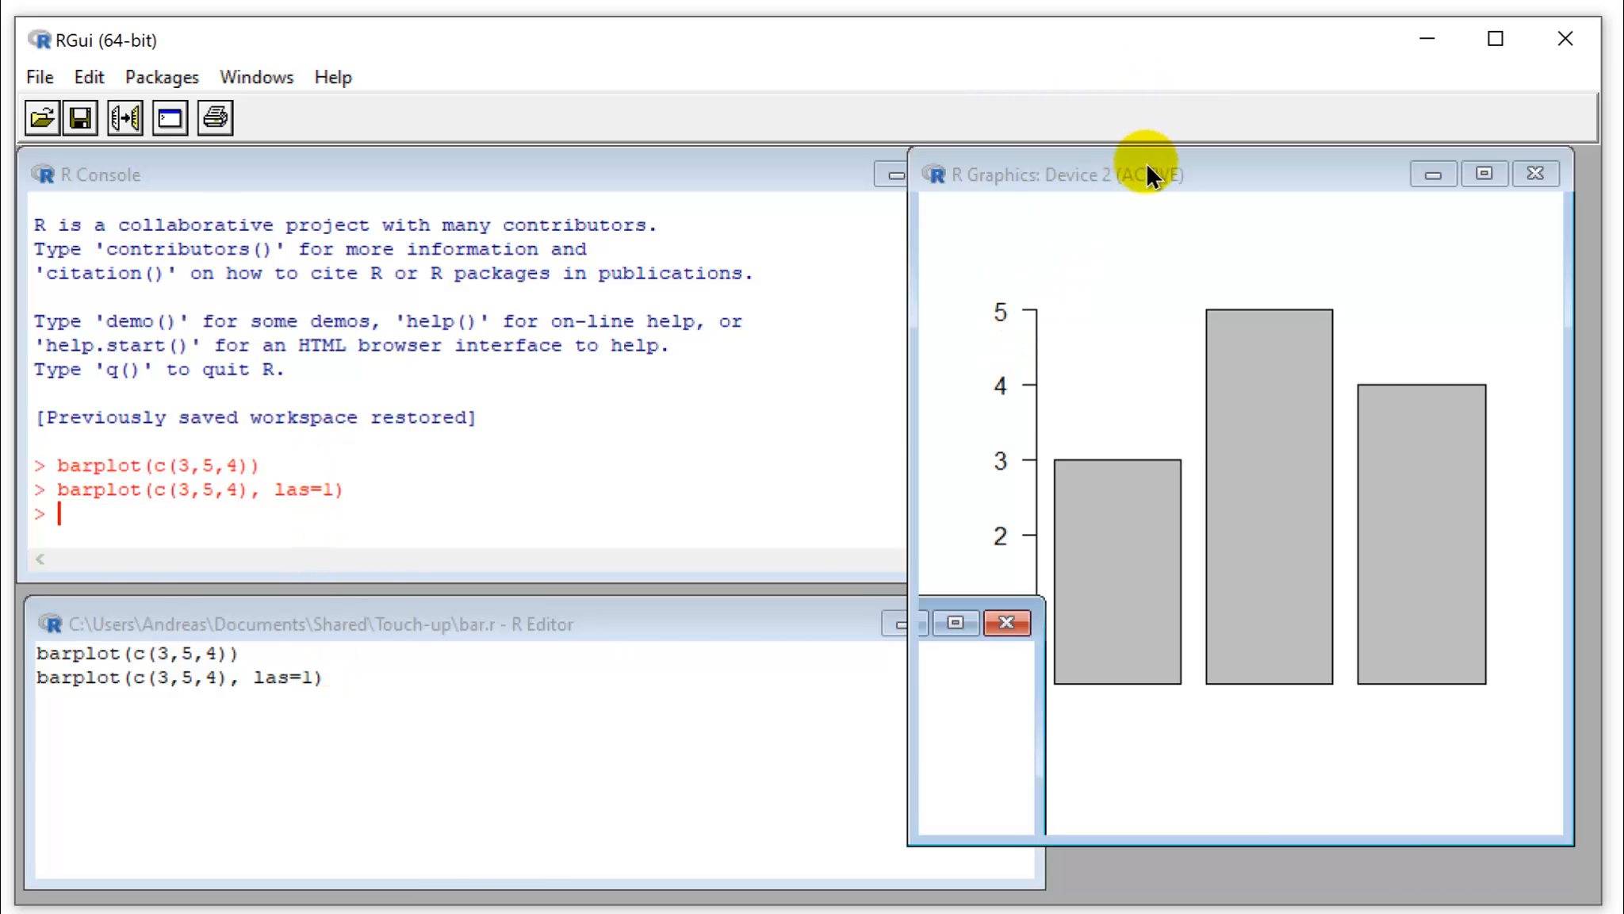
{"action": "left_click_drag", "start_coordinate": [911, 311], "coordinate": [1012, 308]}
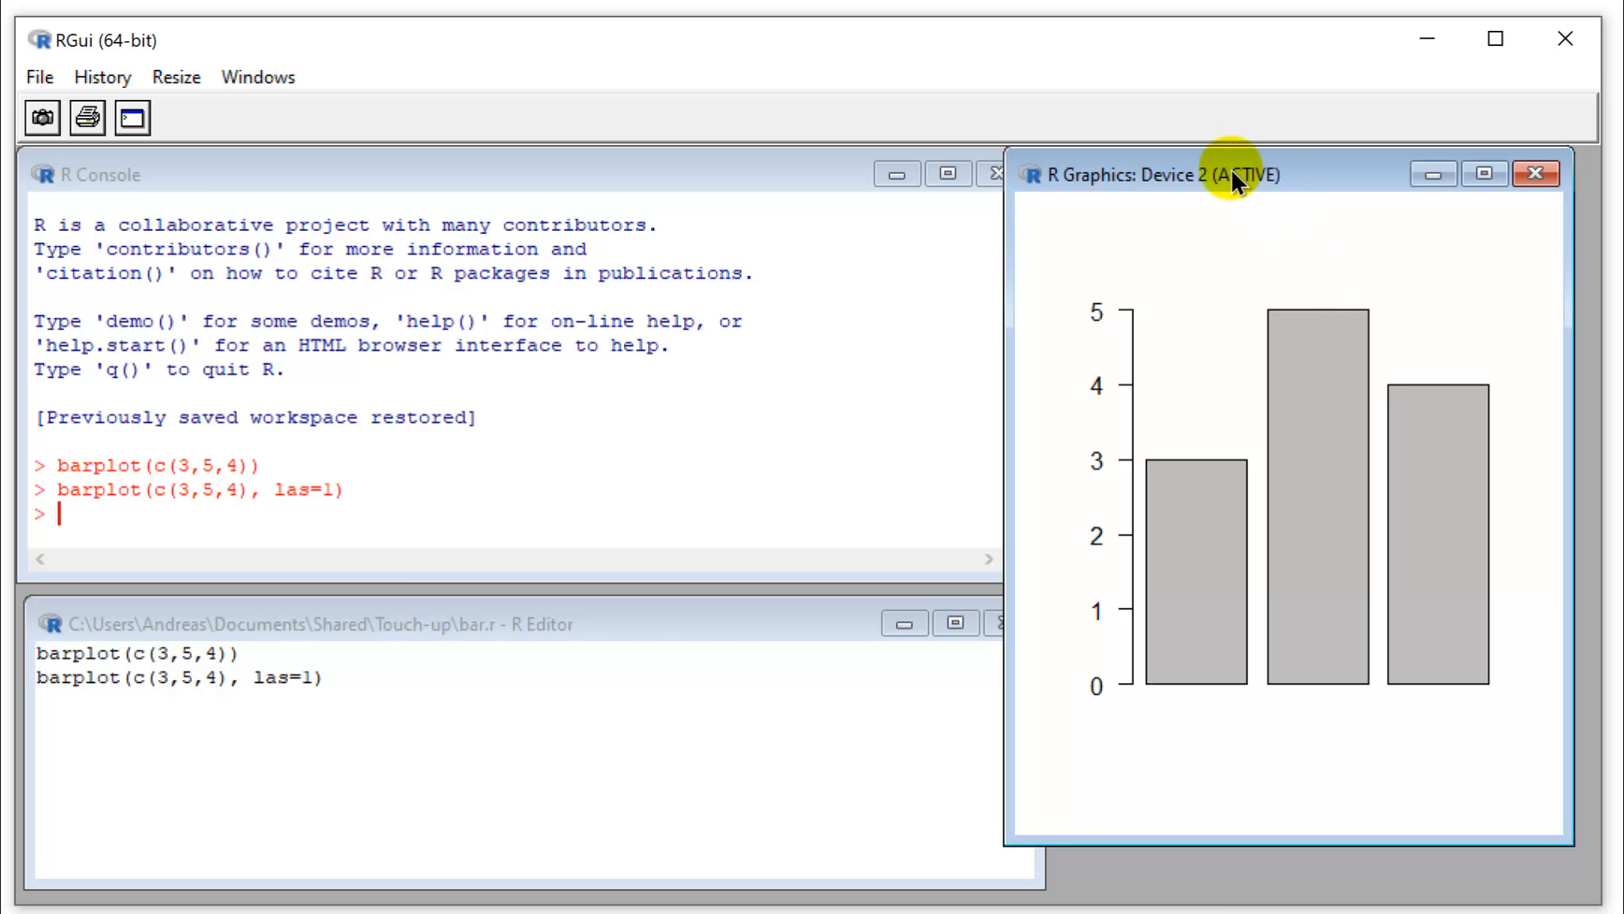
- Save the bar plot as an enhanced metafile named bar in the Touch-up folder
{"action": "left_click", "coordinate": [42, 76]}
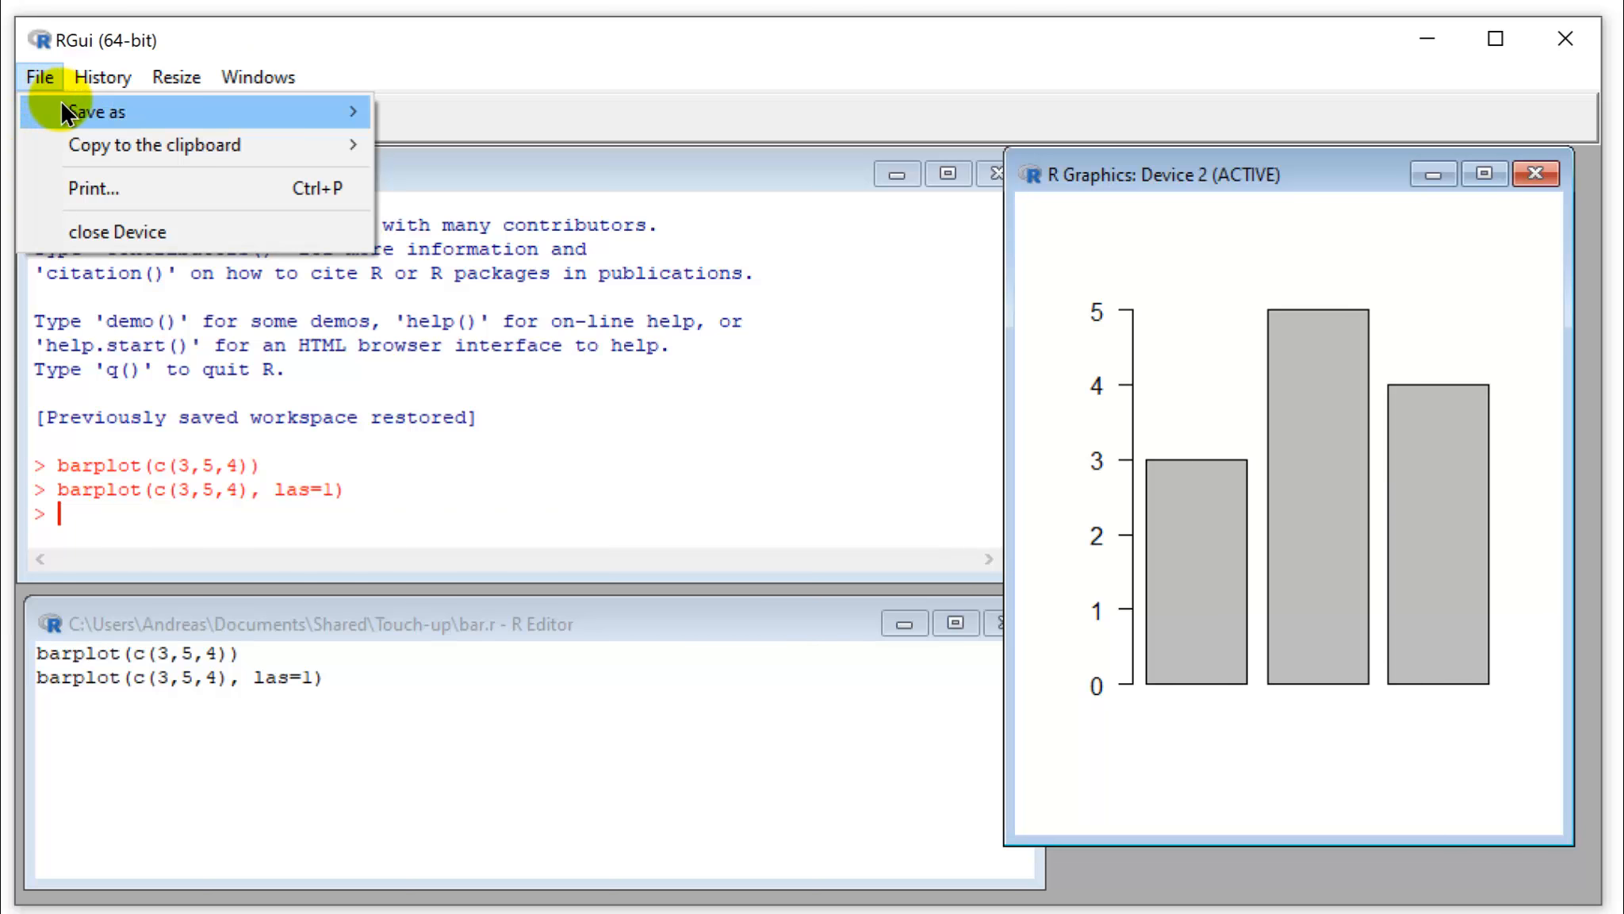
{"action": "mouse_move", "coordinate": [126, 110]}
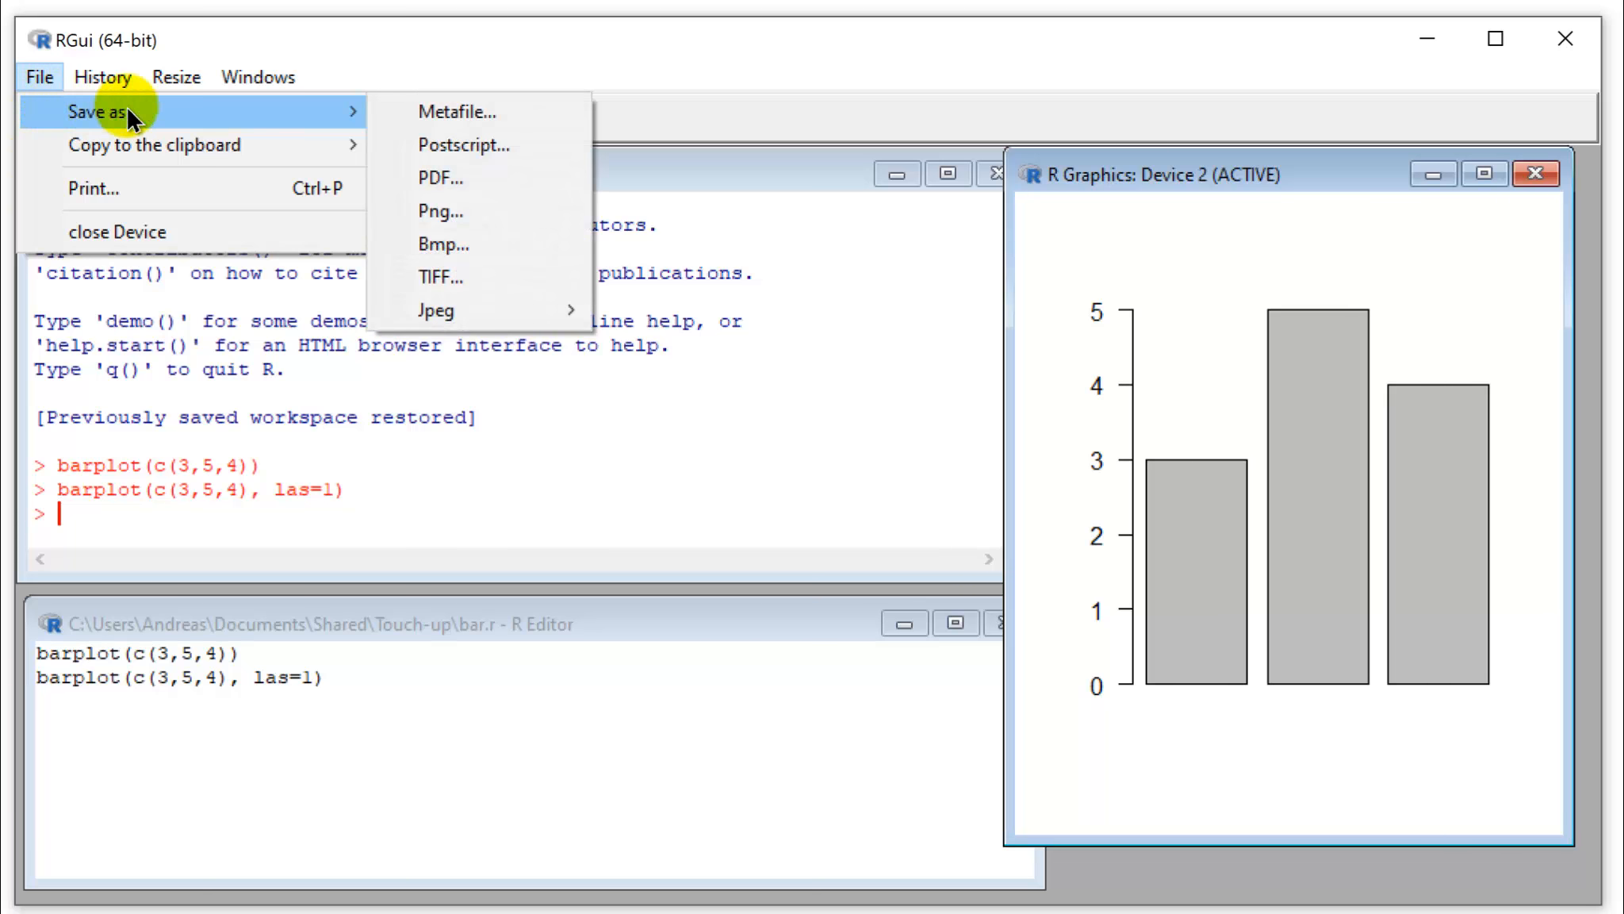
{"action": "left_click", "coordinate": [459, 109]}
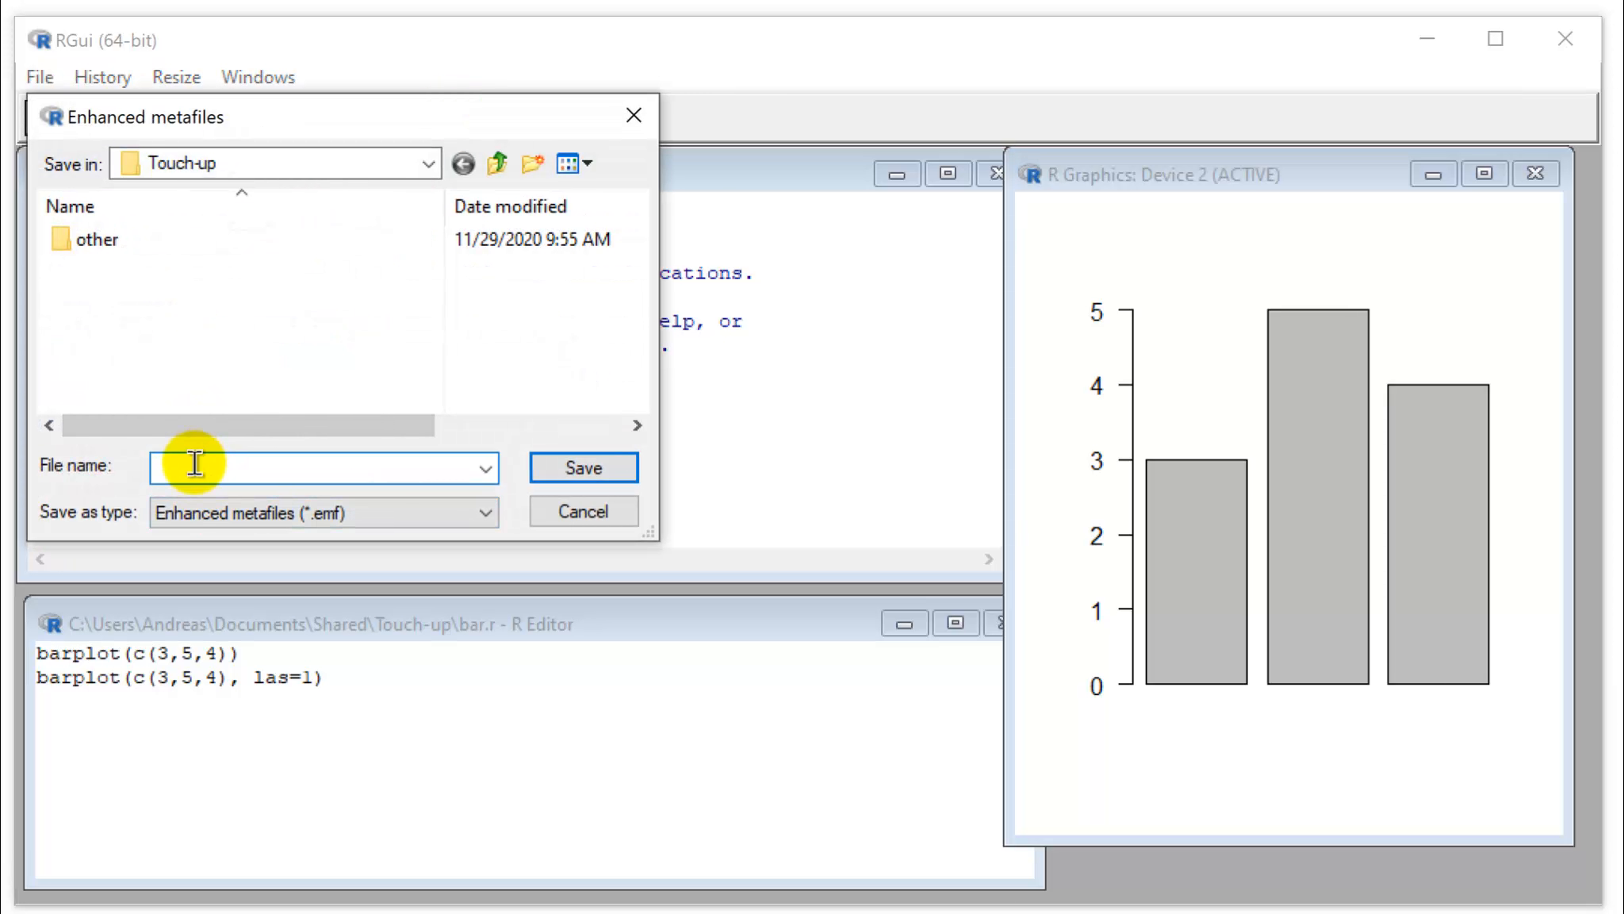
{"action": "type", "text": "bar"}
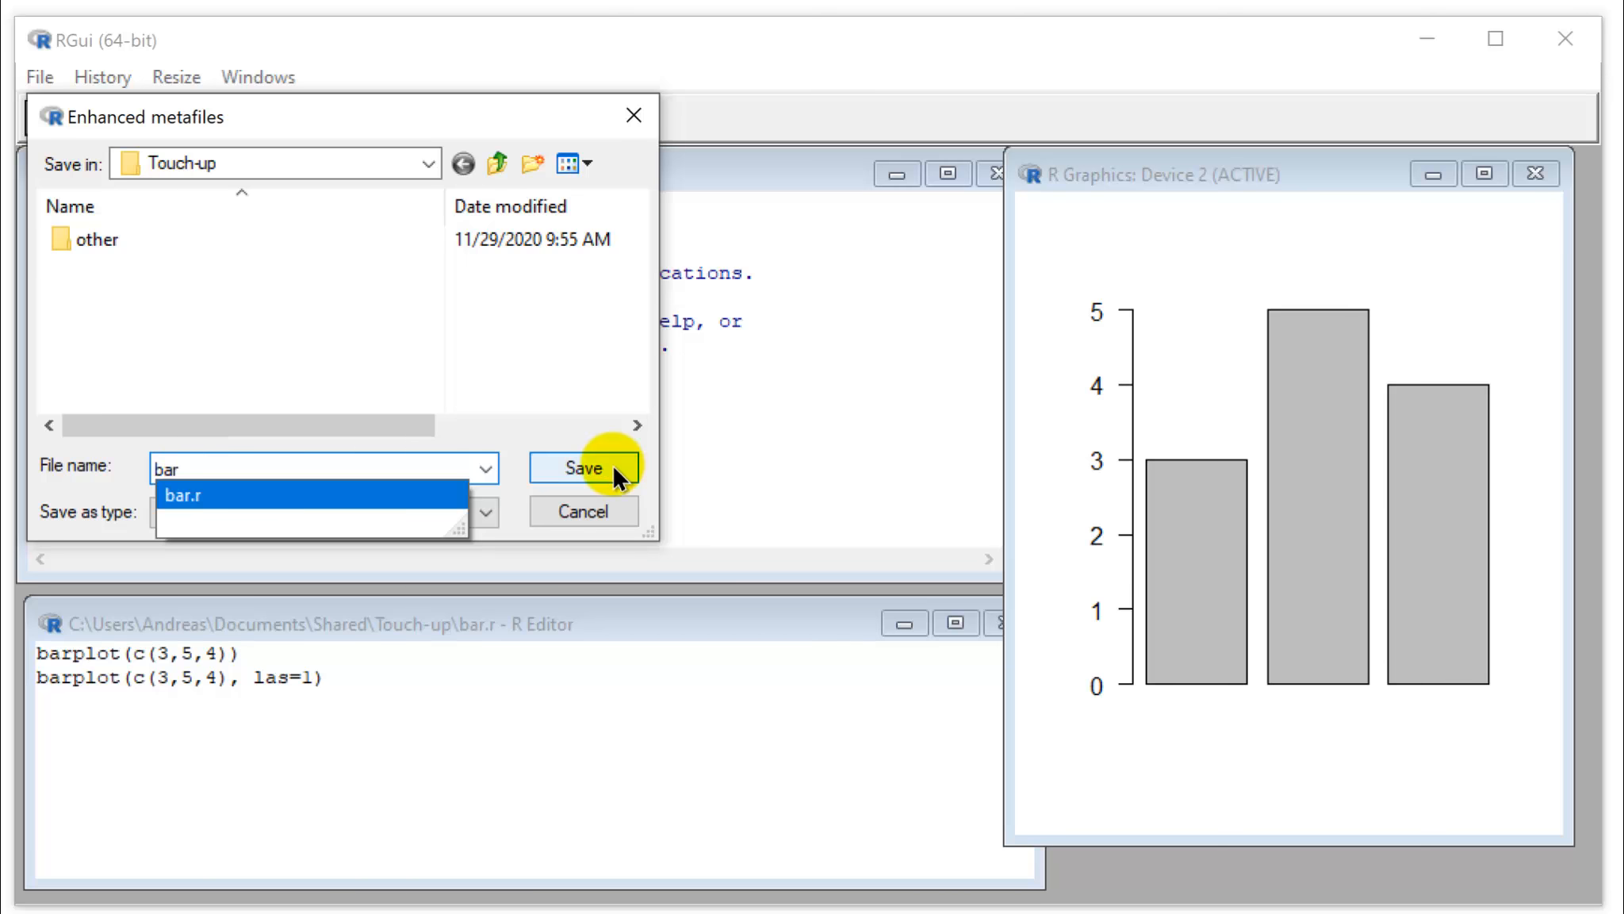
{"action": "left_click", "coordinate": [611, 465]}
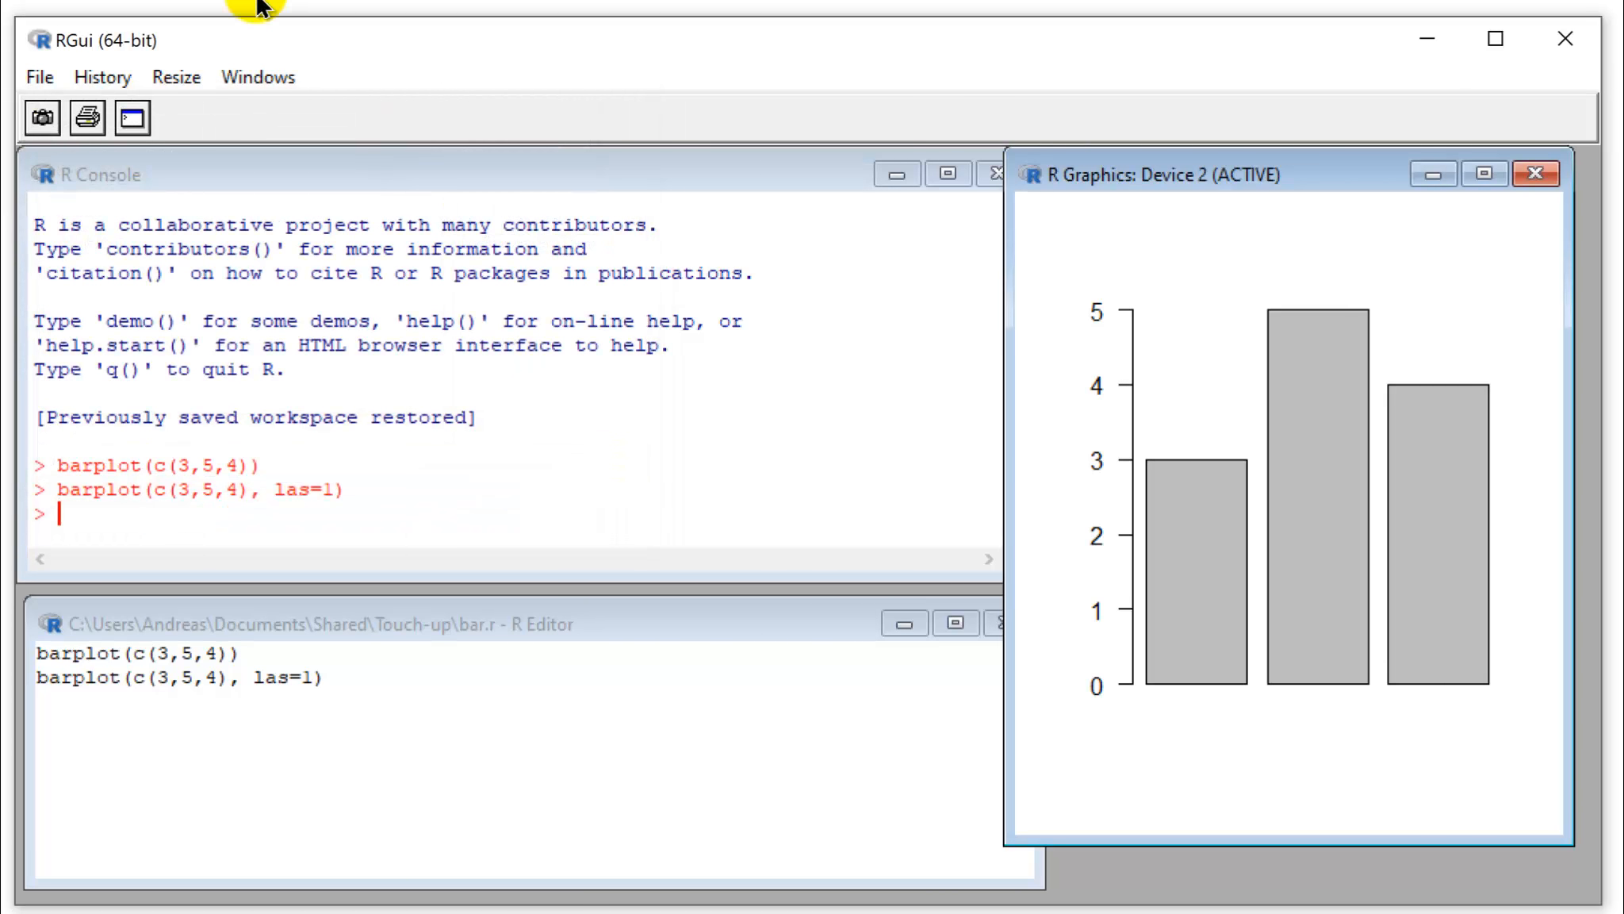
- Save the bar plot as a PDF file named bar in the Touch-up folder
{"action": "left_click", "coordinate": [42, 71]}
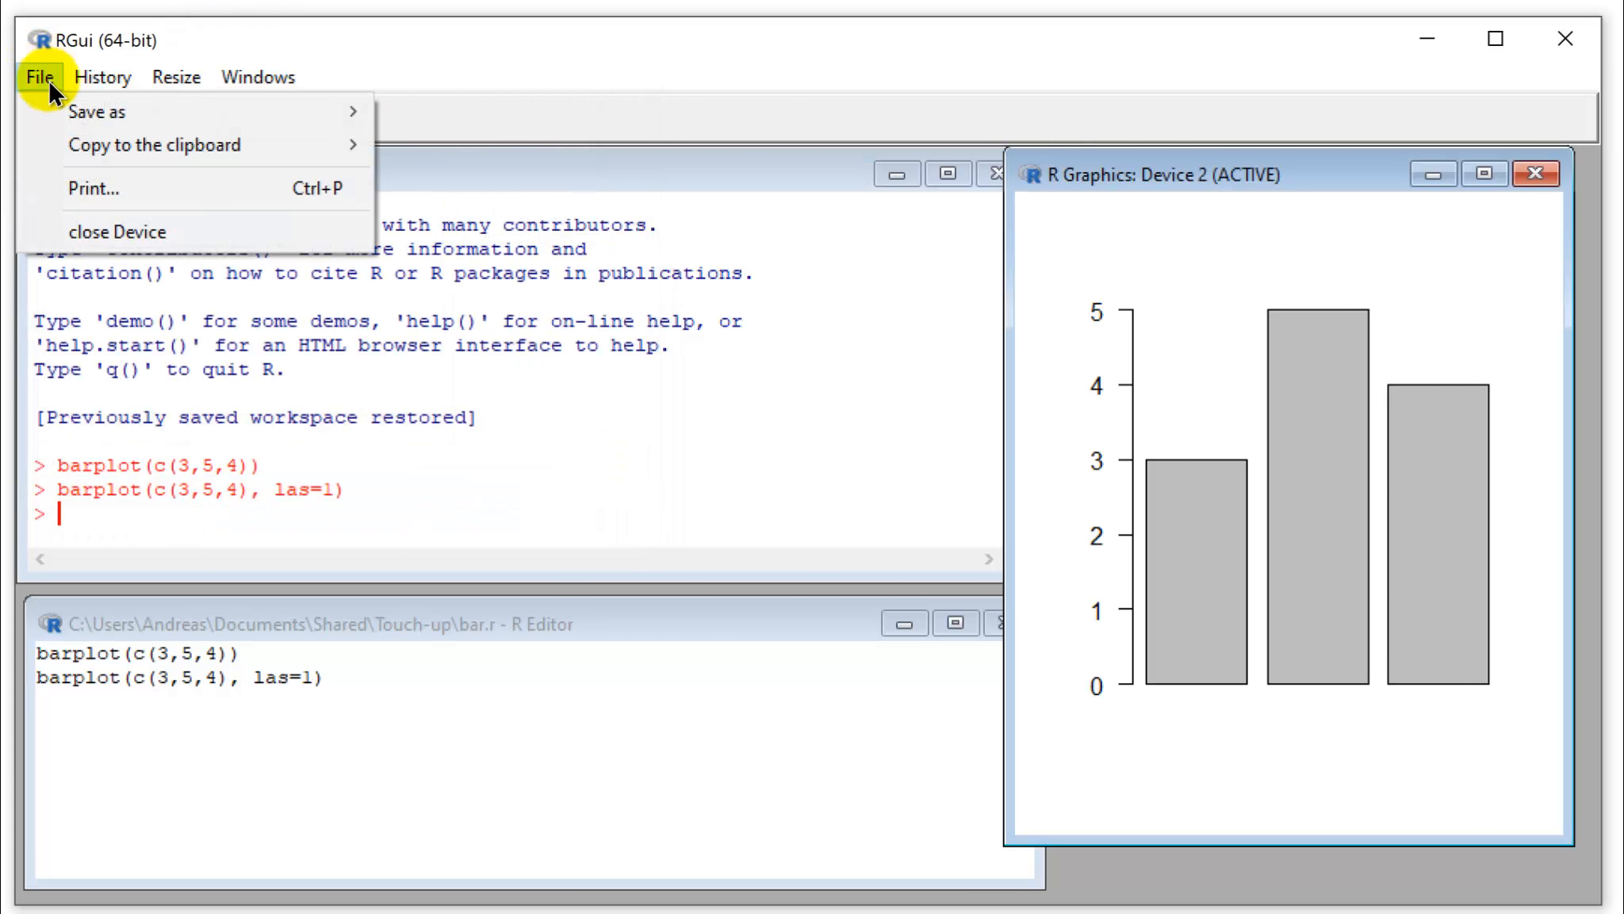
{"action": "mouse_move", "coordinate": [177, 114]}
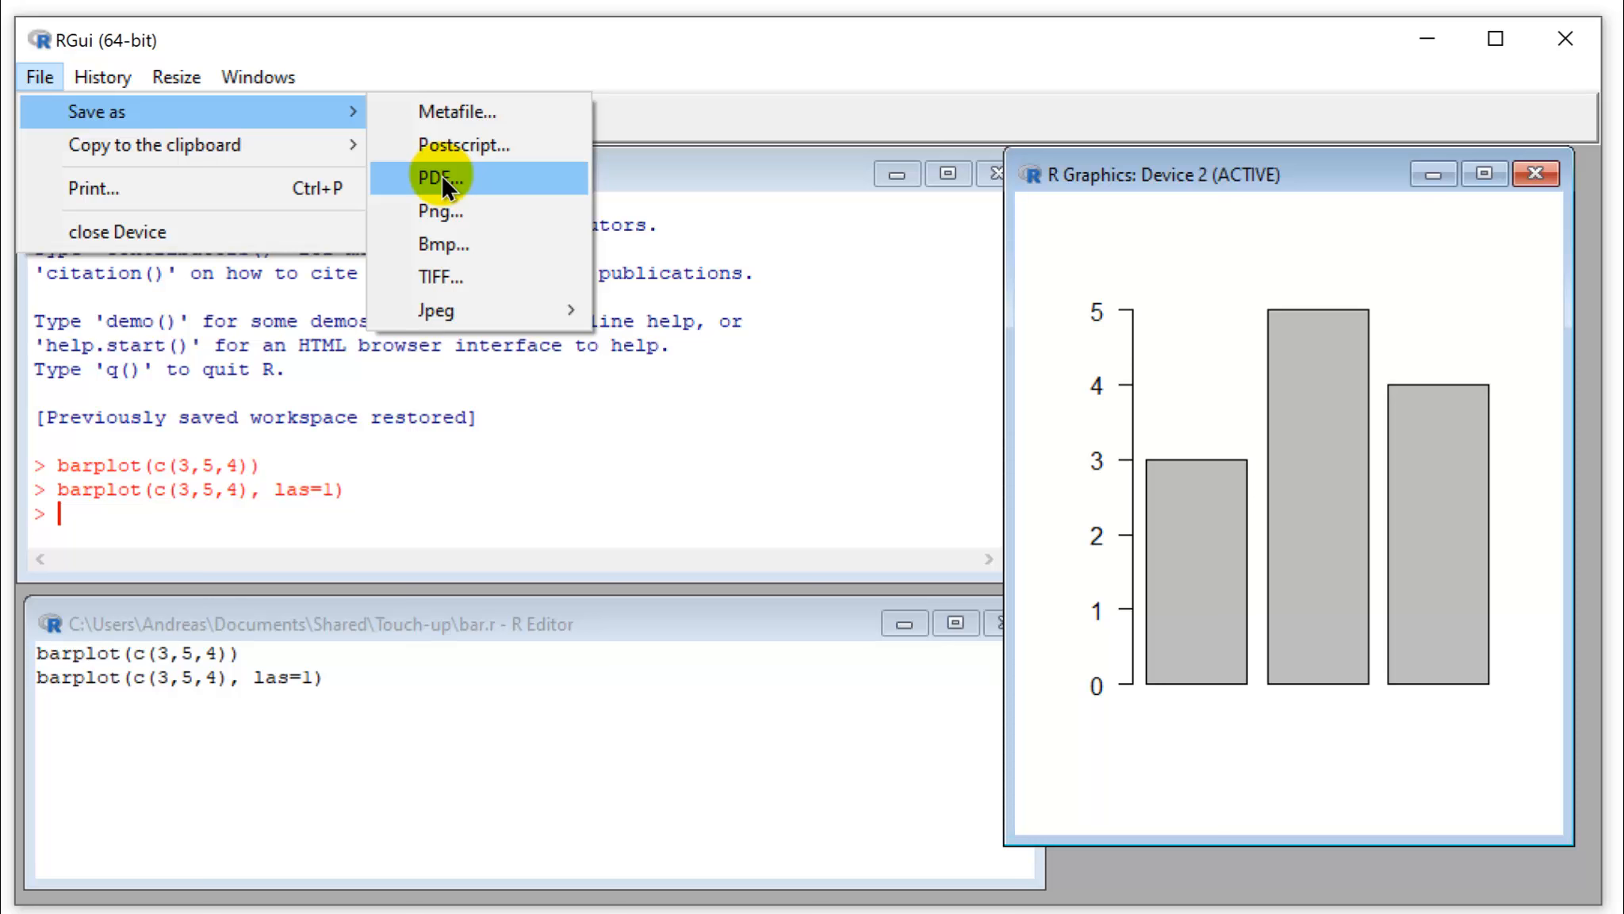
{"action": "left_click", "coordinate": [442, 176]}
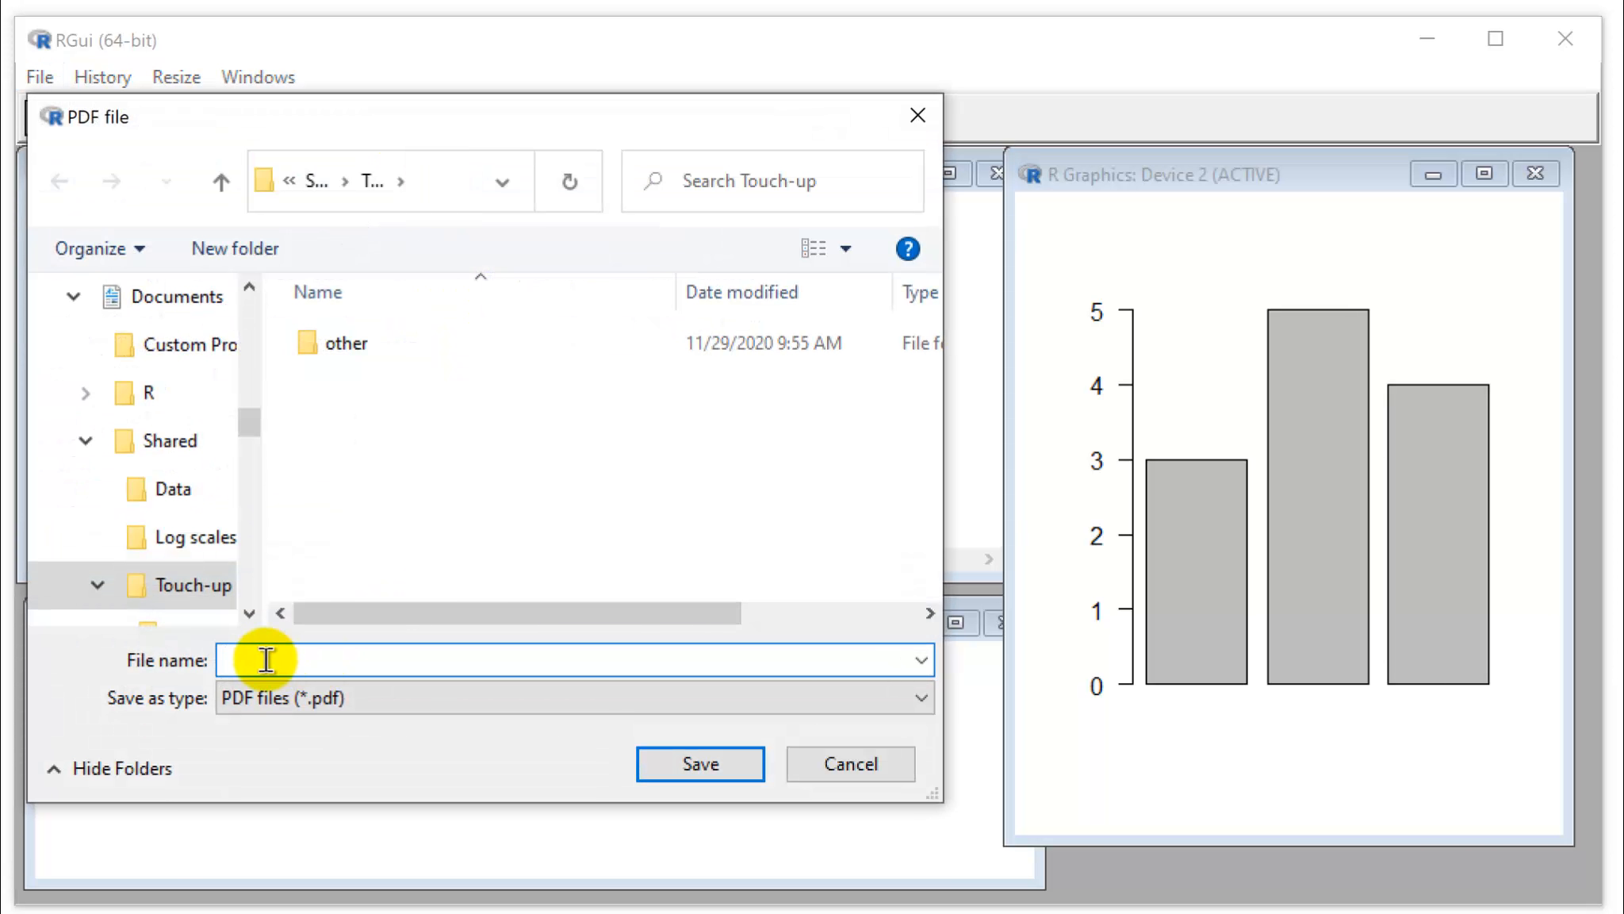
{"action": "type", "text": "bar"}
{"action": "key", "text": "Return"}
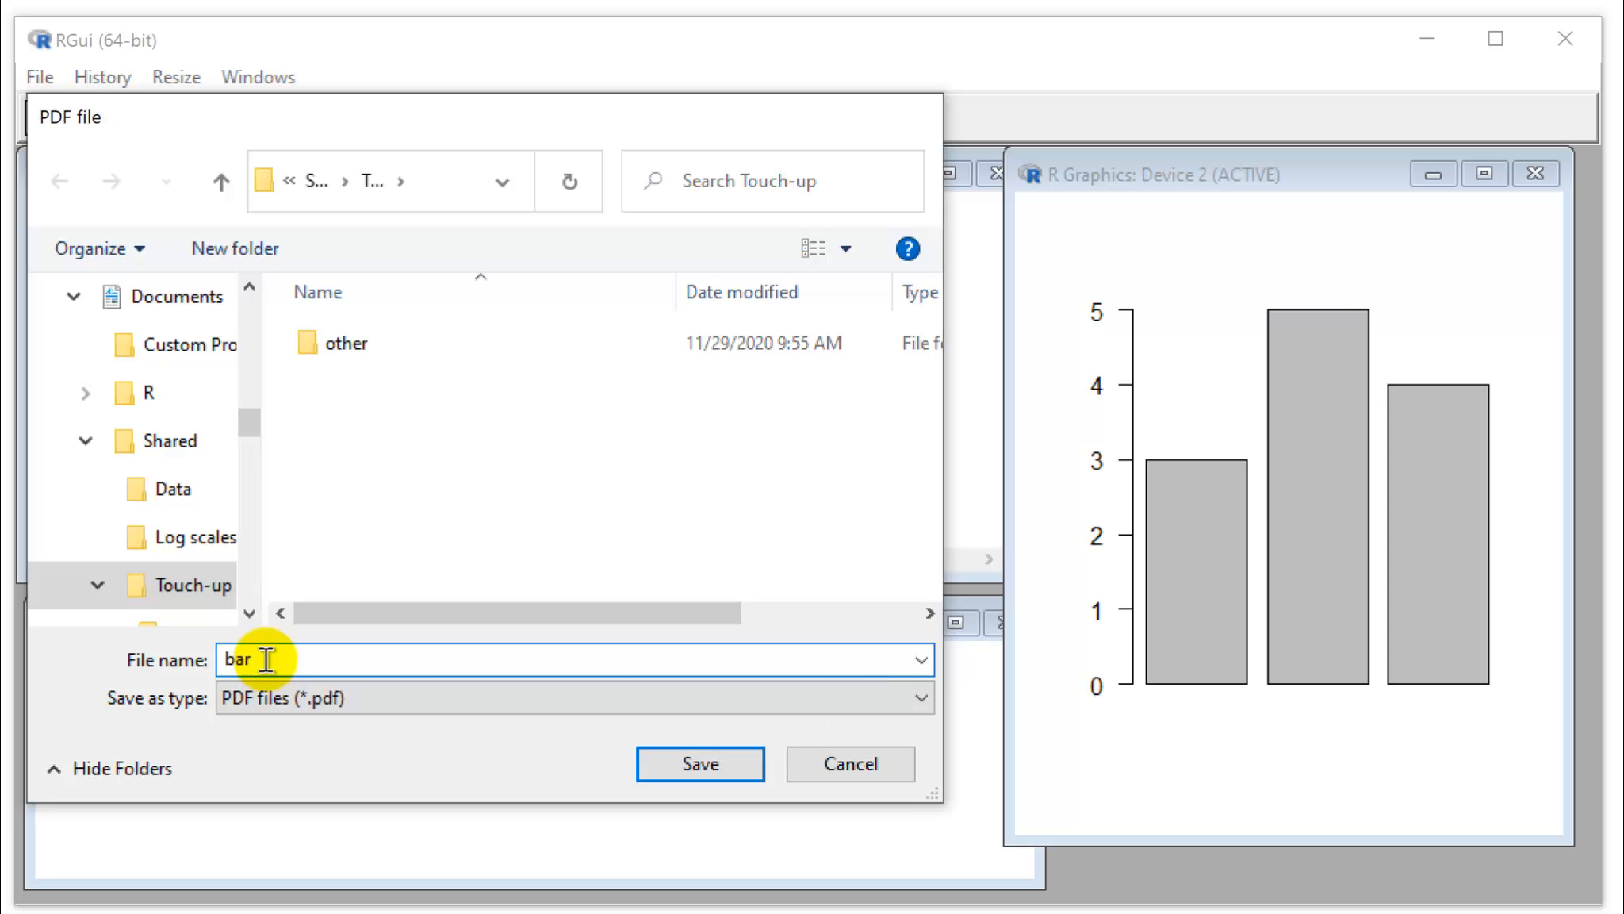
- Save the bar plot as a PNG file named bar in the Touch-up folder
{"action": "left_click", "coordinate": [39, 75]}
{"action": "mouse_move", "coordinate": [62, 113]}
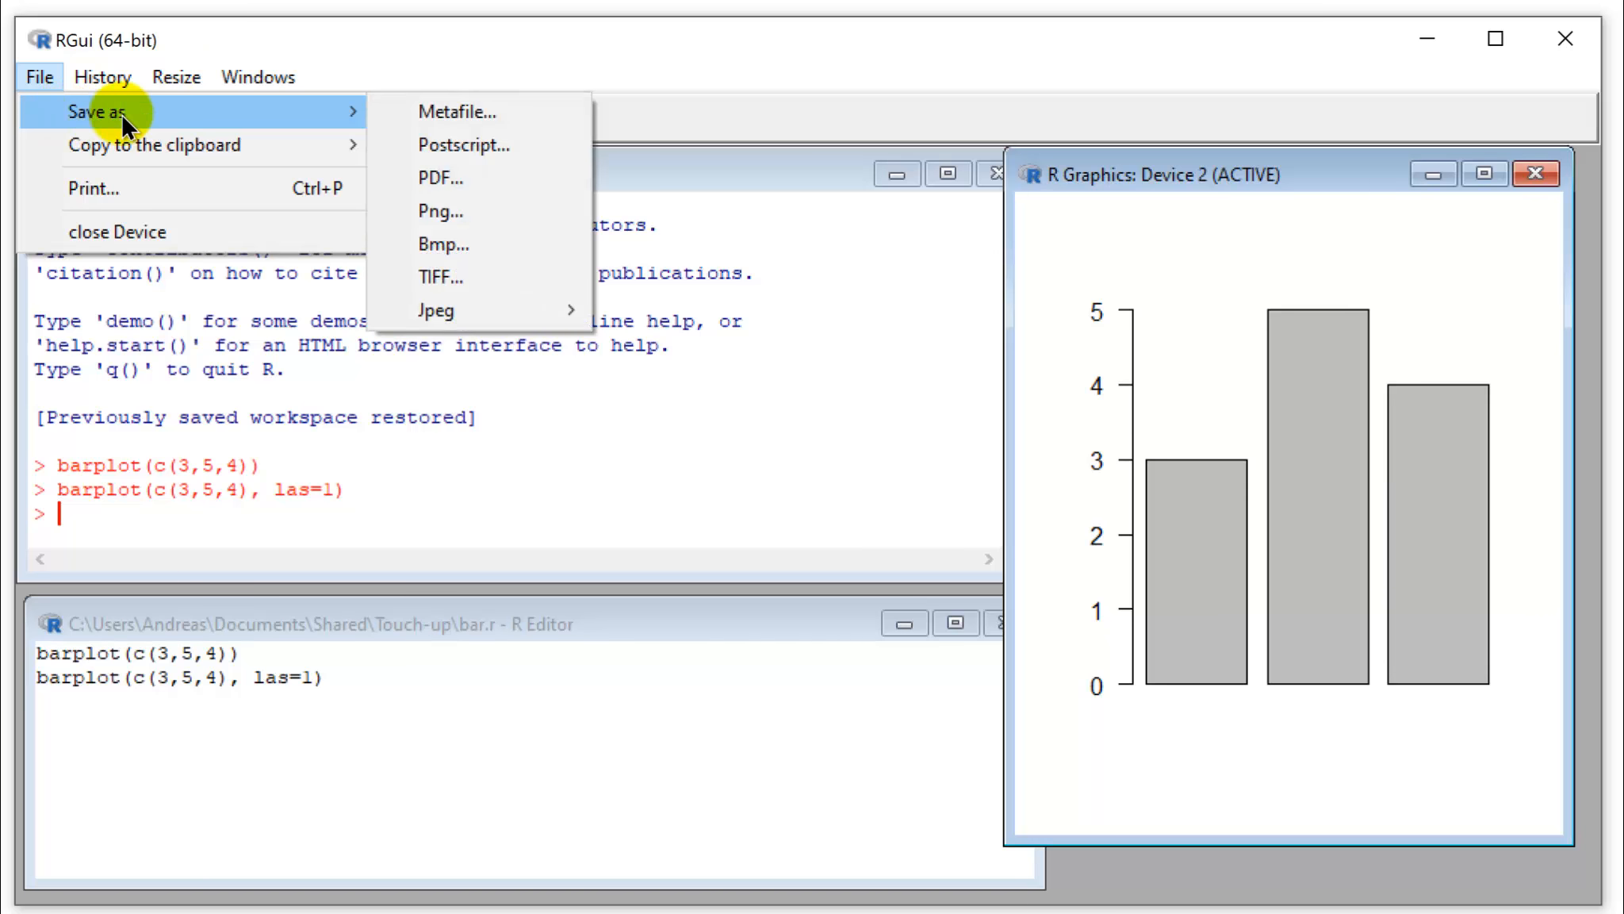
{"action": "left_click", "coordinate": [436, 211]}
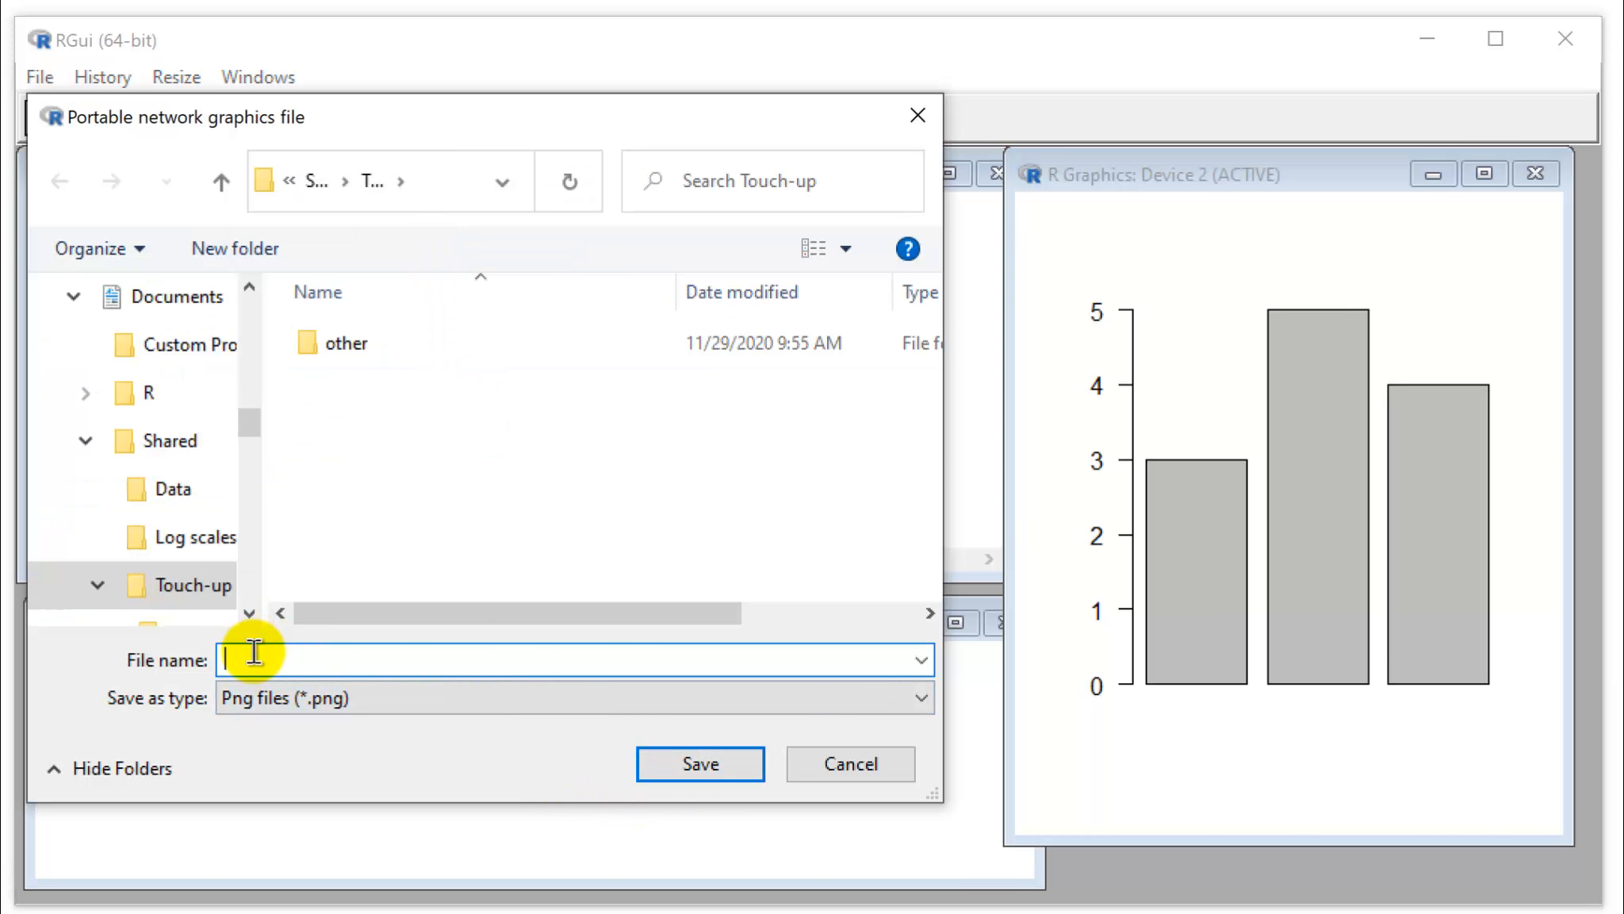
{"action": "type", "text": "bar"}
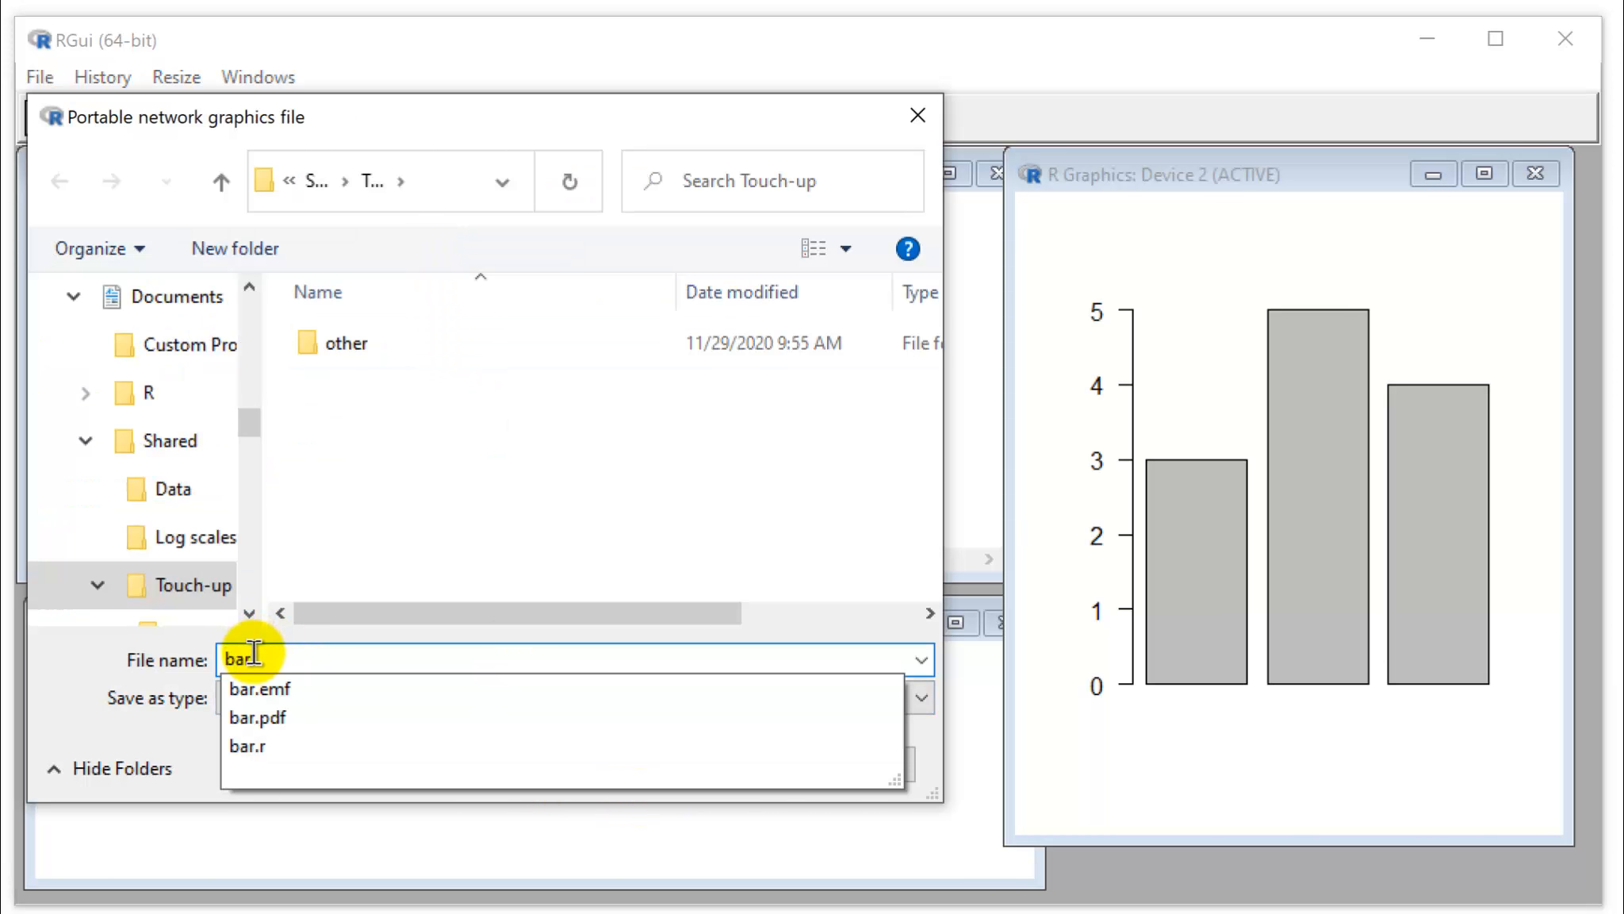
{"action": "key", "text": "Return"}
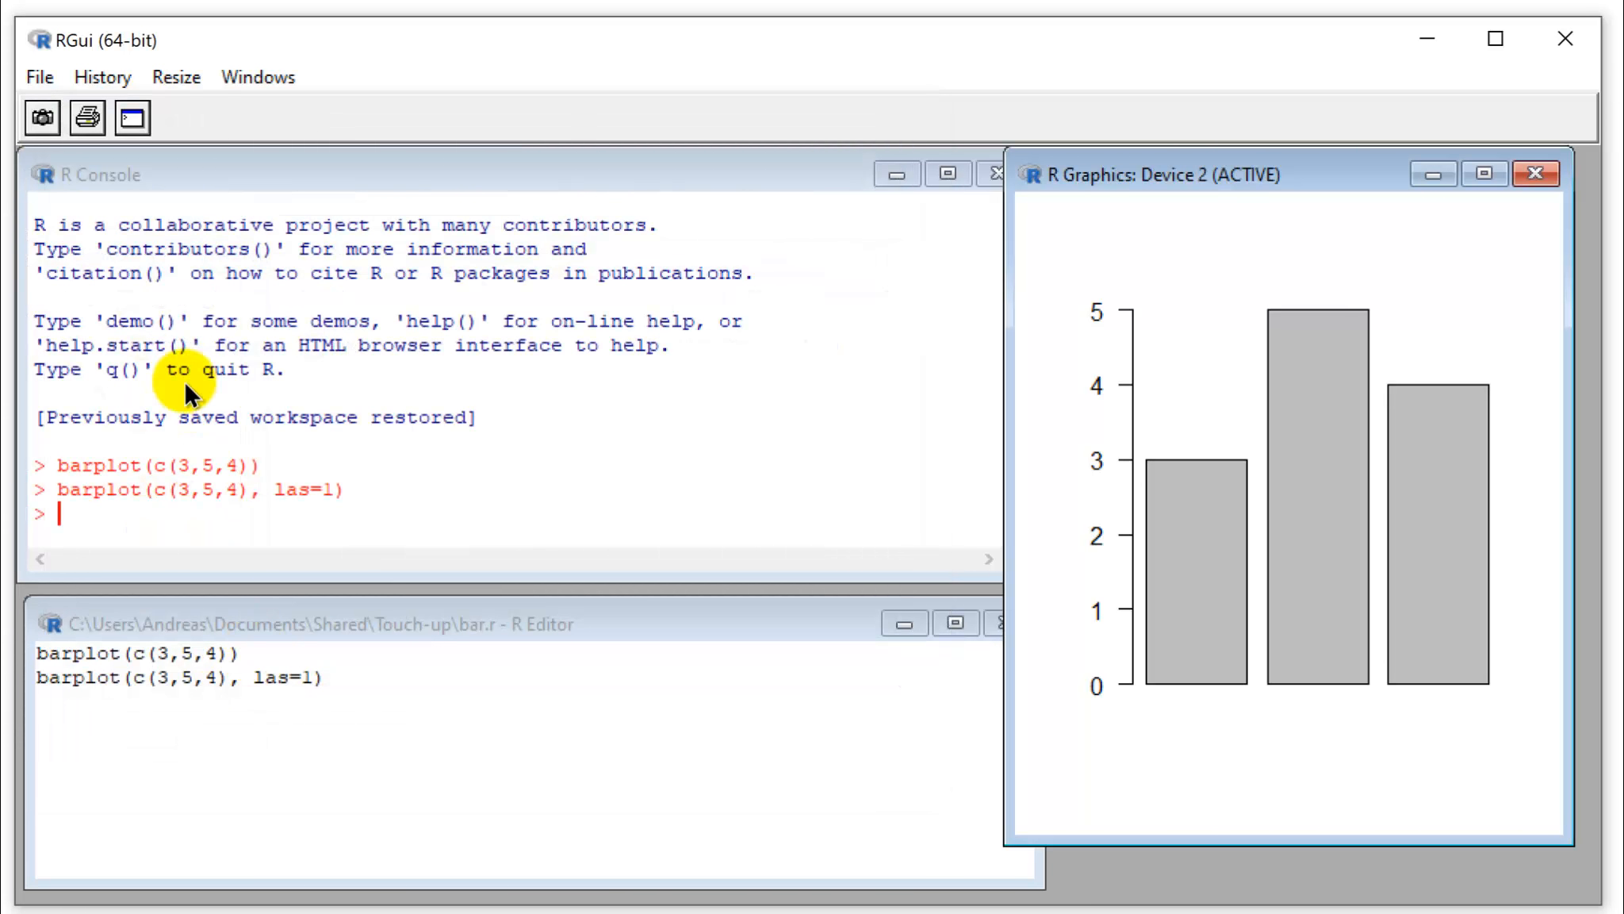
{"action": "left_click", "coordinate": [40, 79]}
{"action": "mouse_move", "coordinate": [232, 111]}
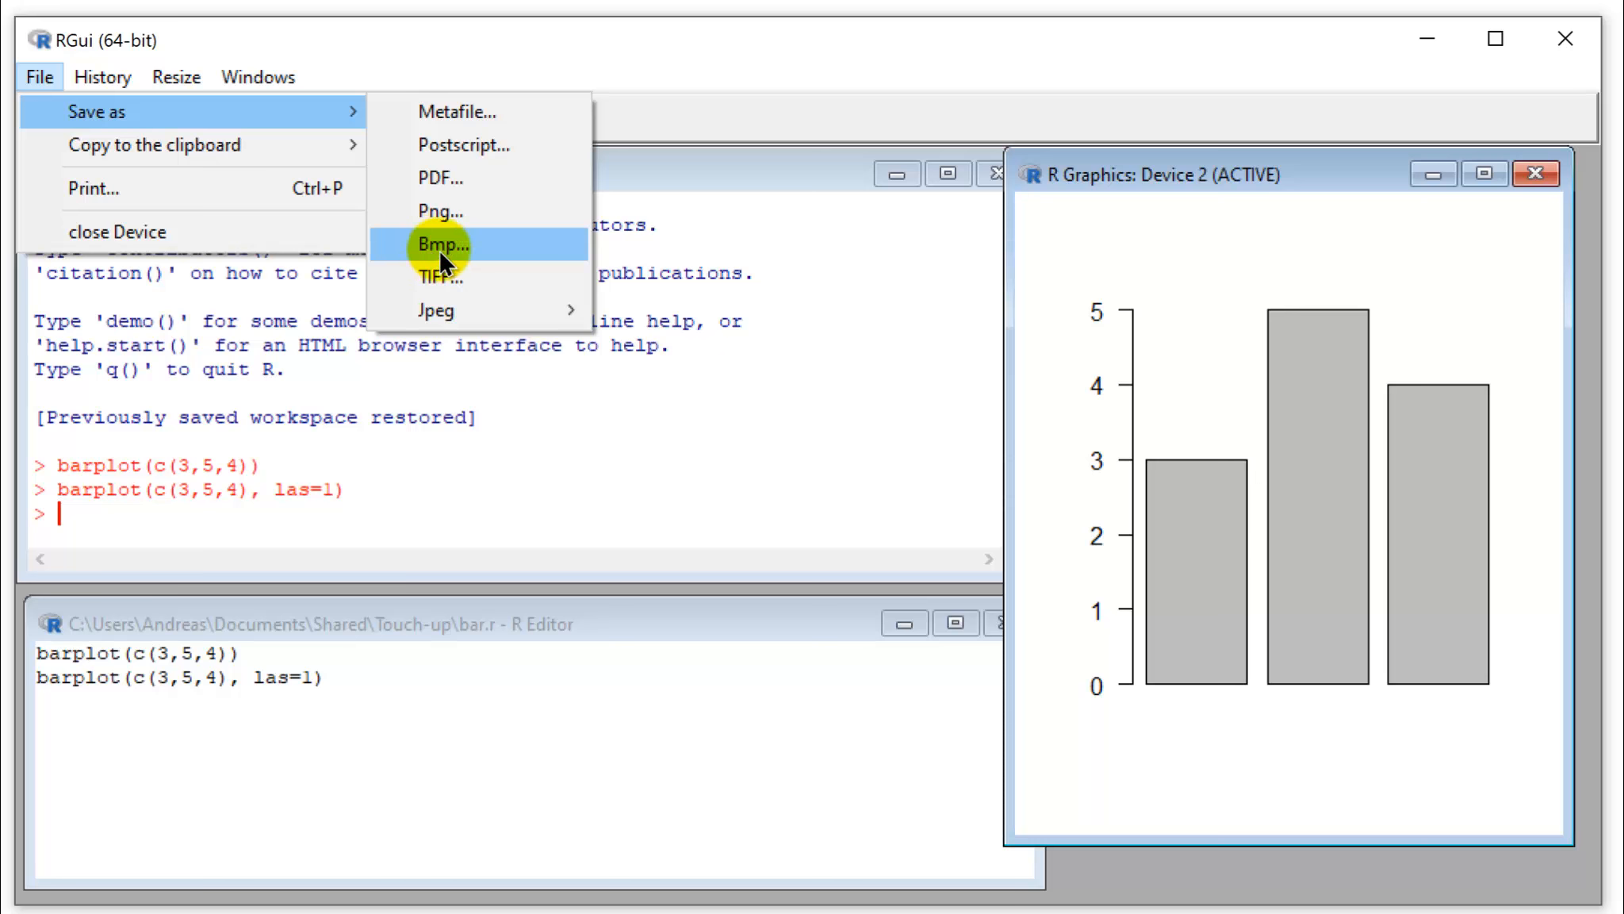
{"action": "mouse_move", "coordinate": [443, 309]}
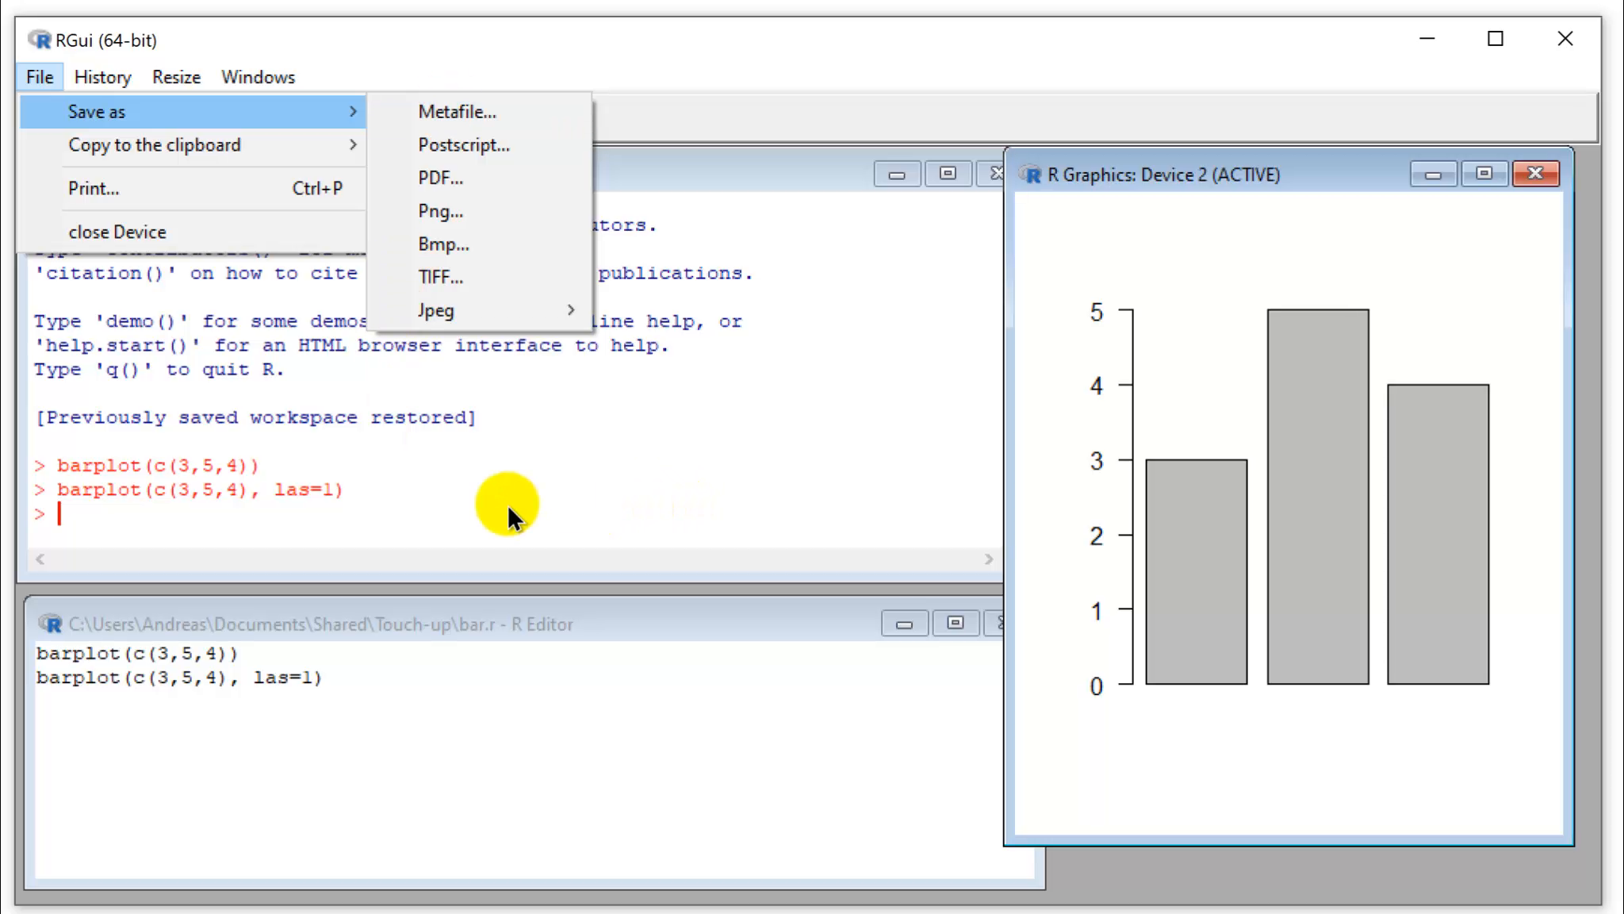
- Quit R without saving the workspace image
{"action": "left_click", "coordinate": [1565, 36]}
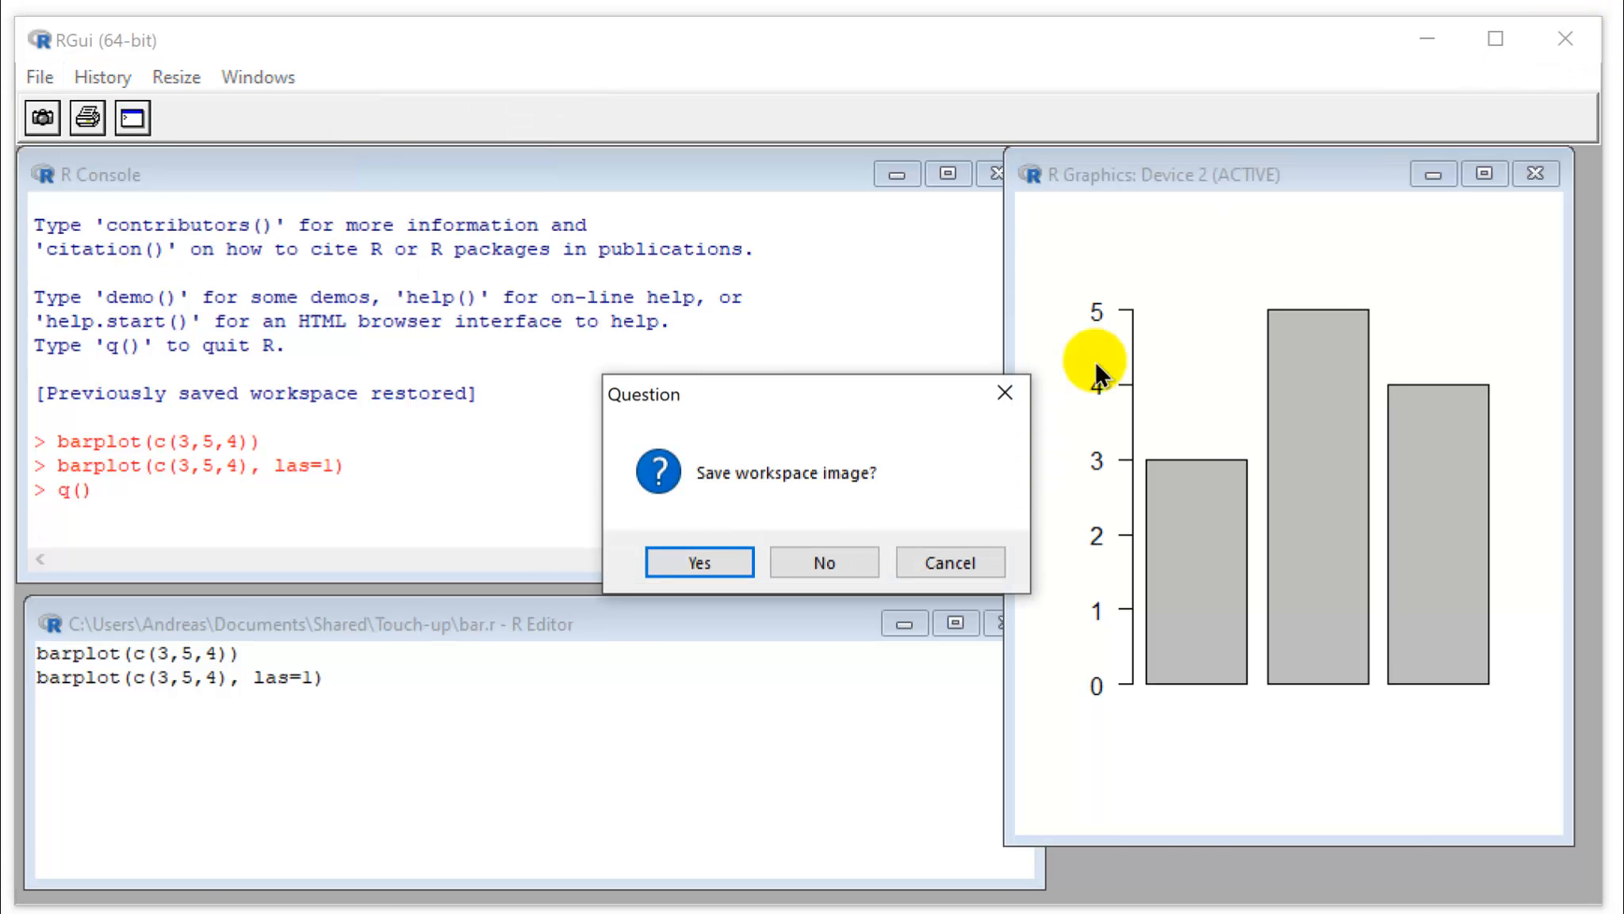
{"action": "left_click", "coordinate": [858, 562]}
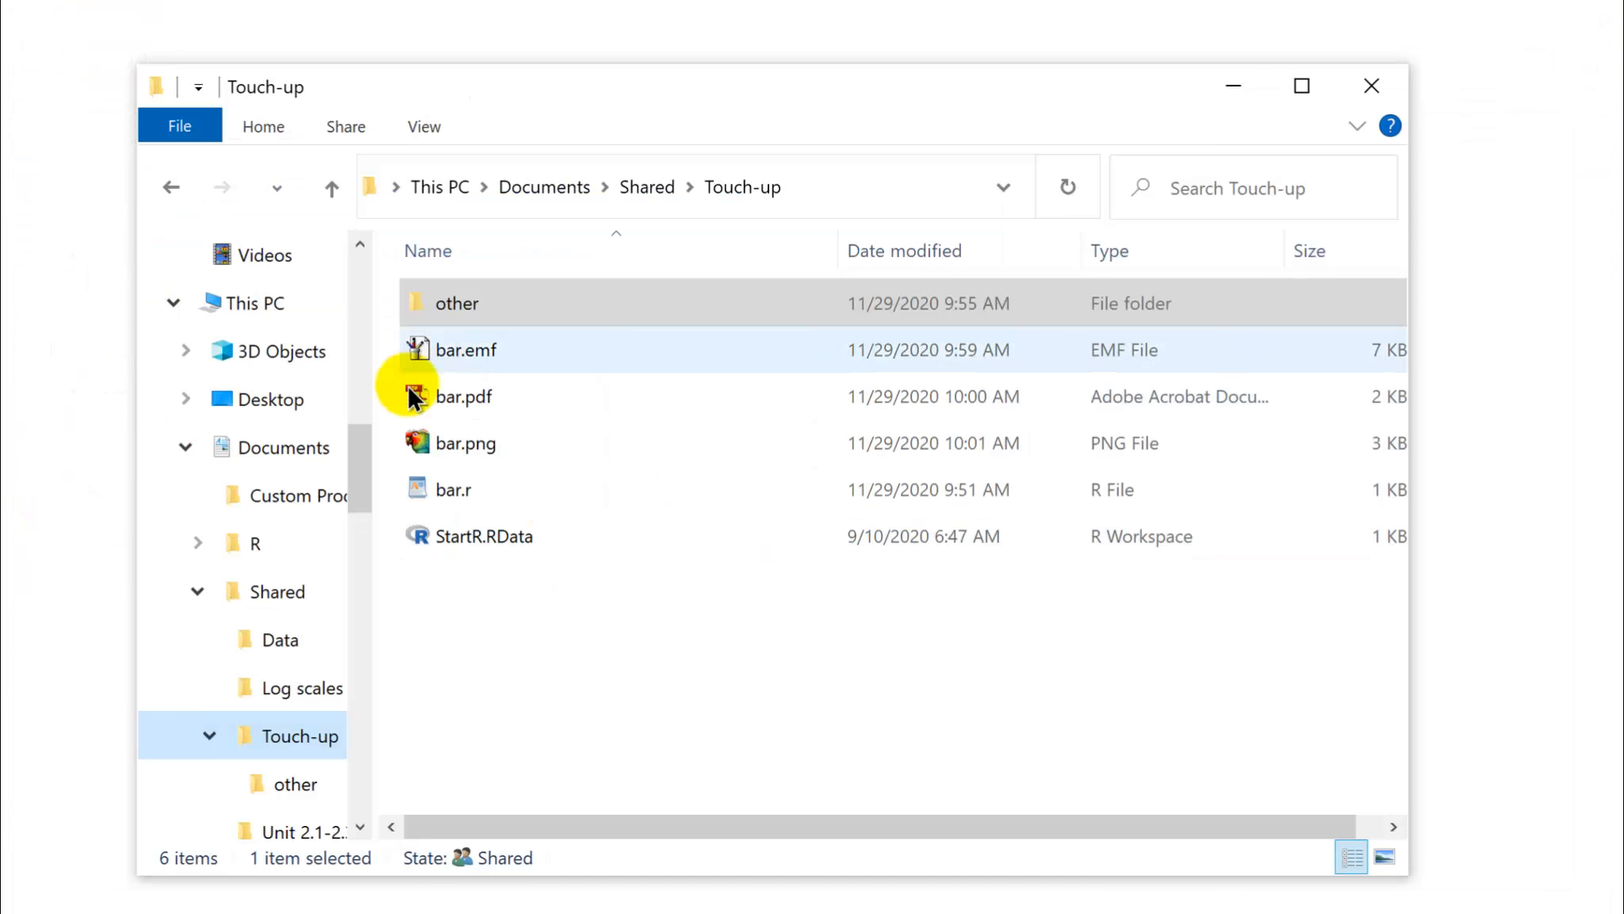
- Open bar.pdf from the Touch-up folder and inspect the plot's line and text quality at 1600% zoom
{"action": "double_click", "coordinate": [449, 392]}
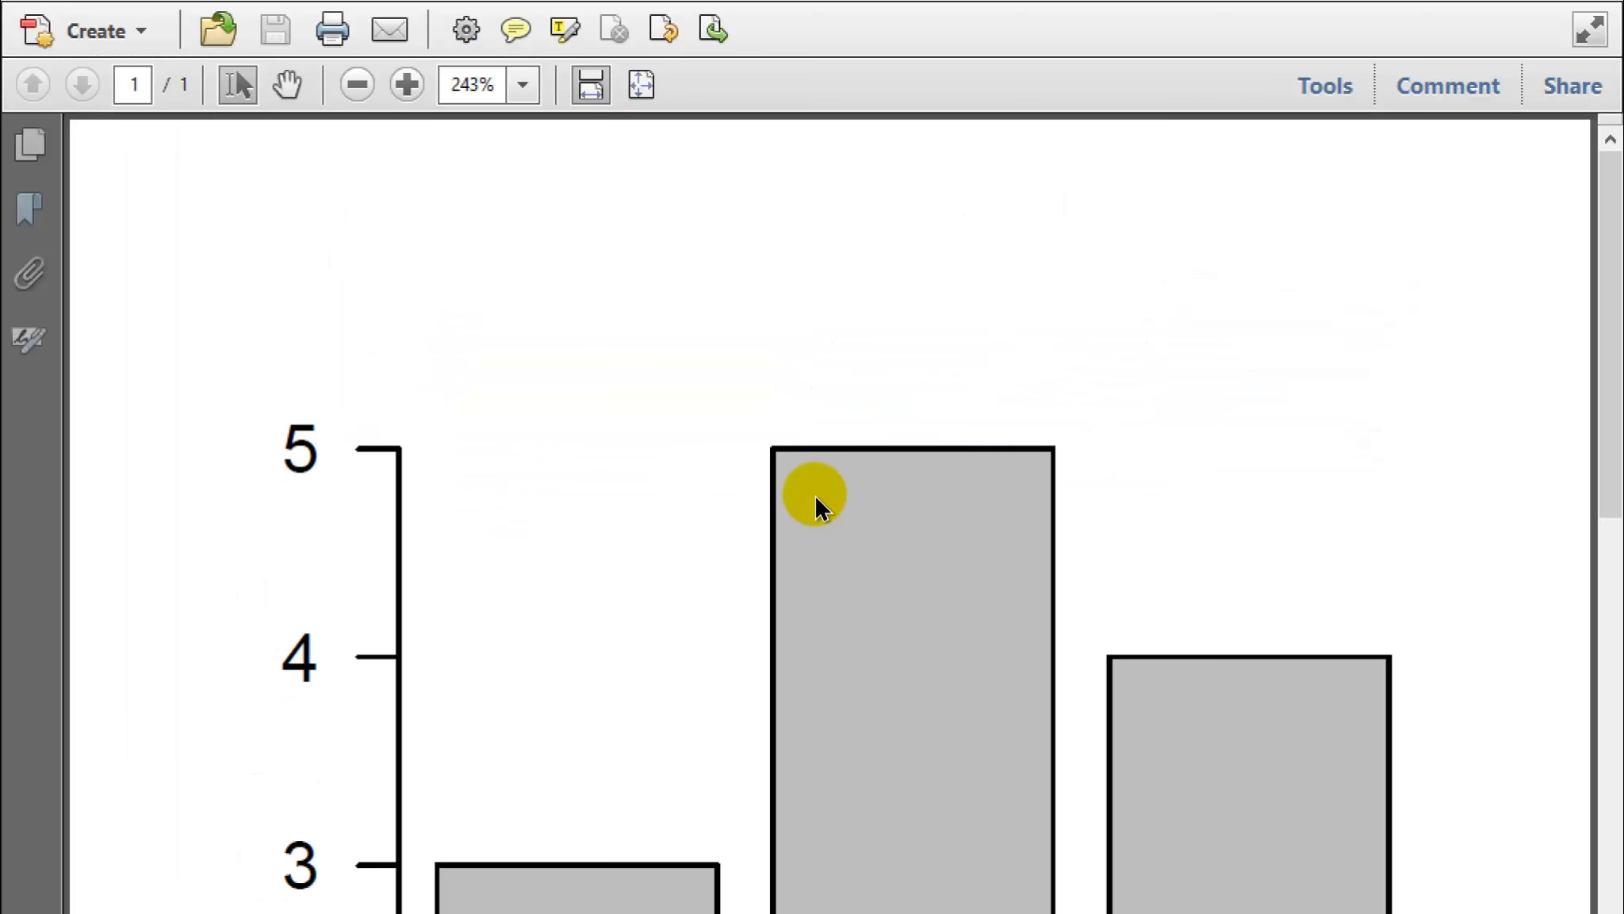
{"action": "scroll", "coordinate": [683, 353], "scroll_direction": "down", "scroll_amount": 10}
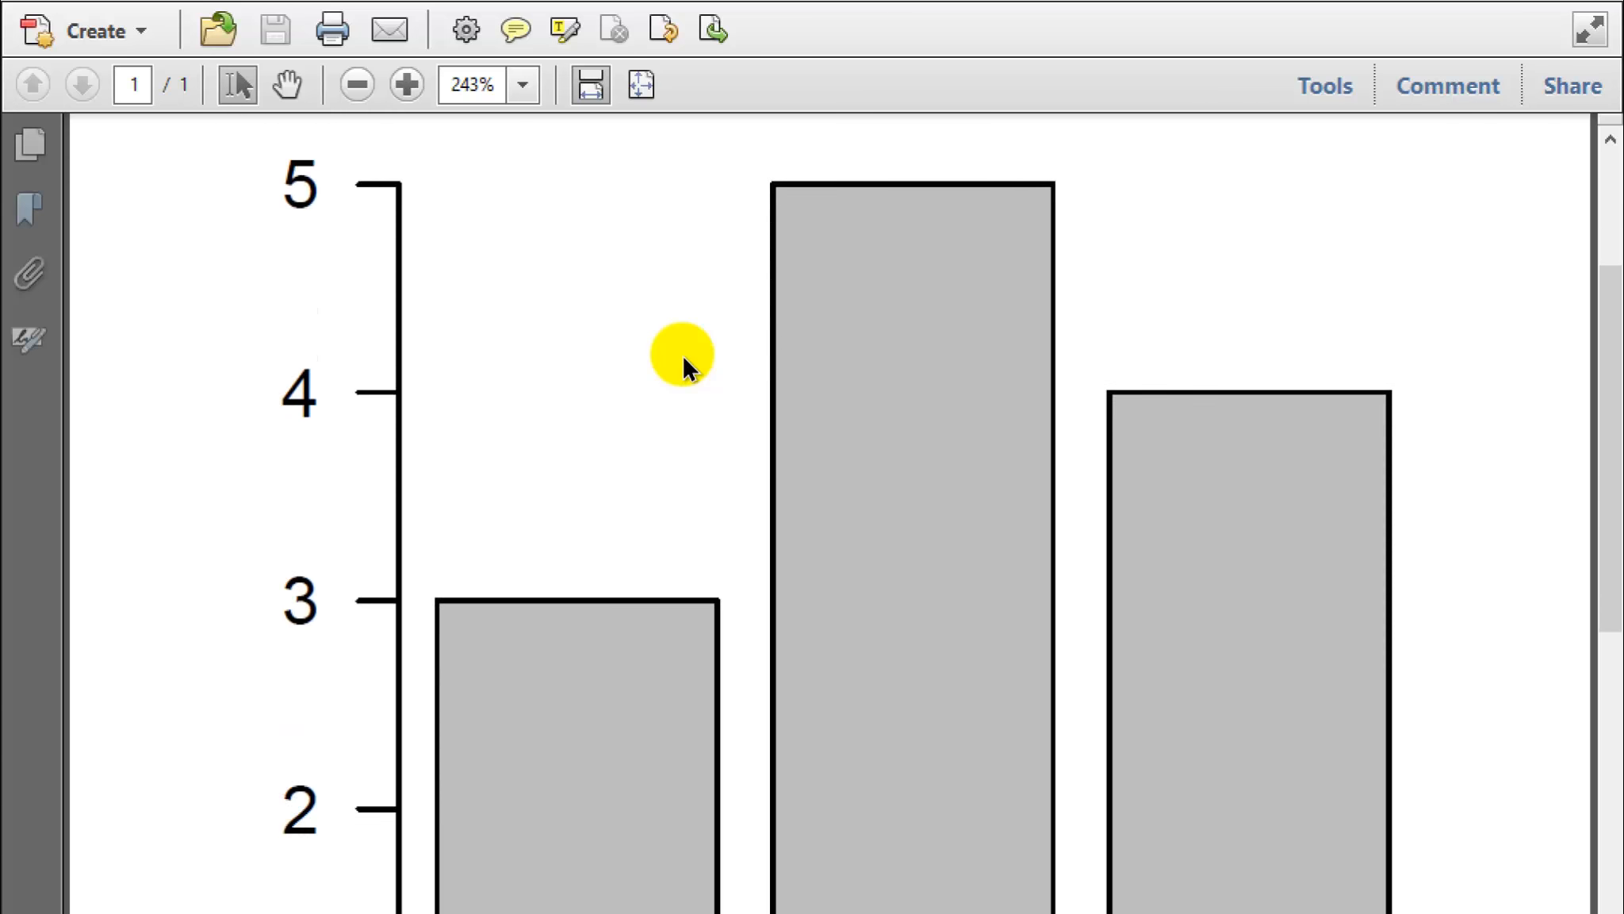
{"action": "scroll", "coordinate": [682, 353], "scroll_direction": "up", "scroll_amount": 10}
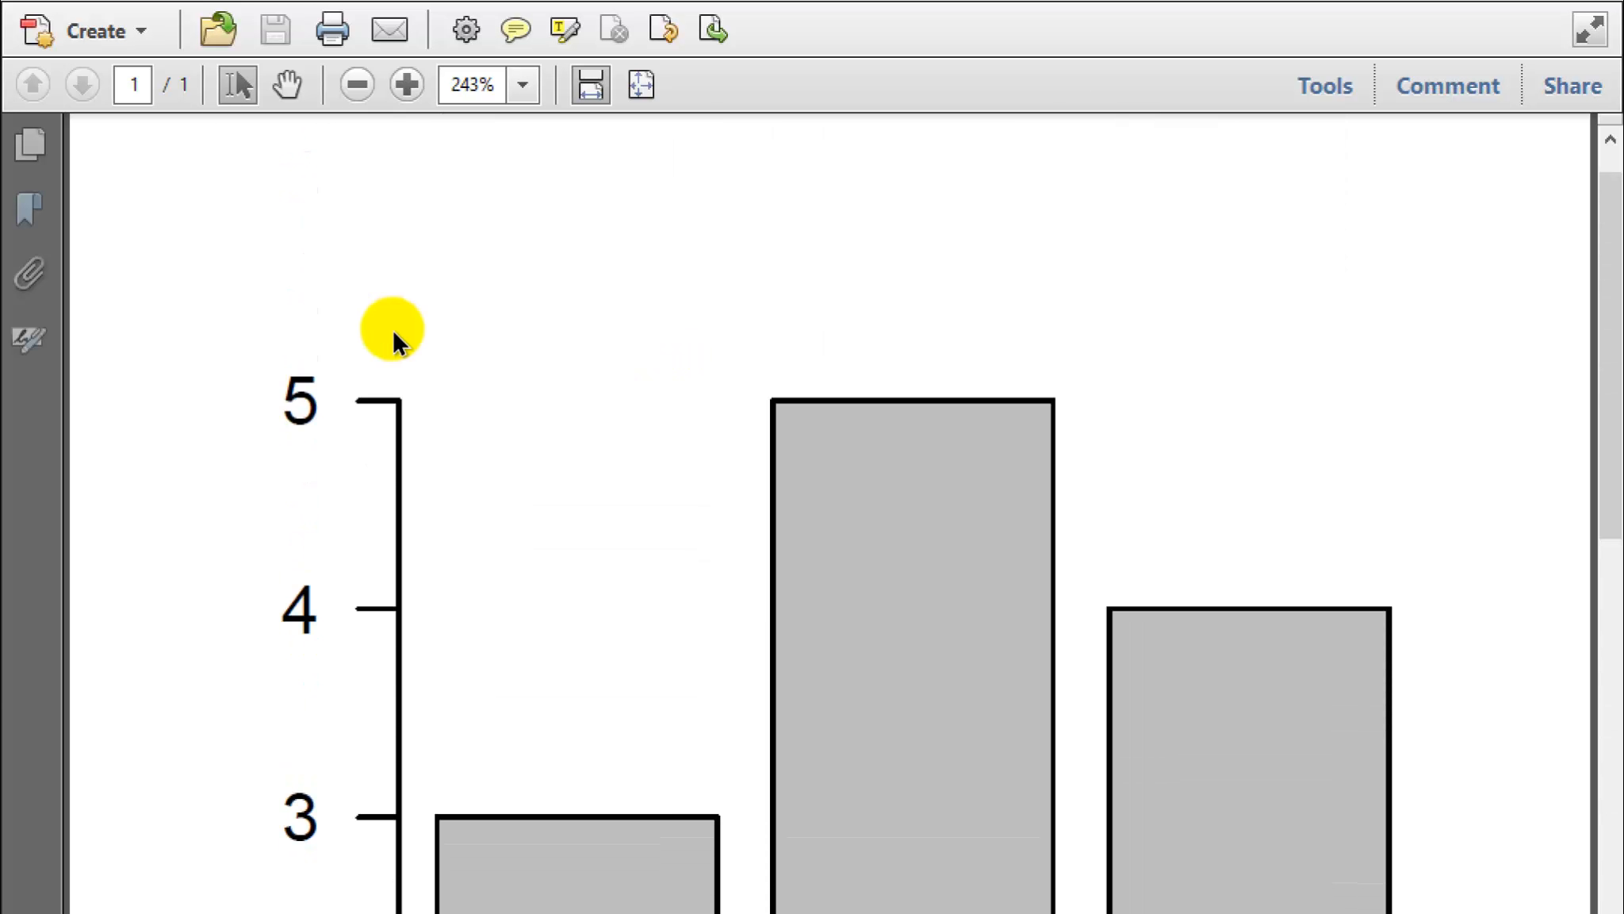
{"action": "left_click", "coordinate": [522, 84]}
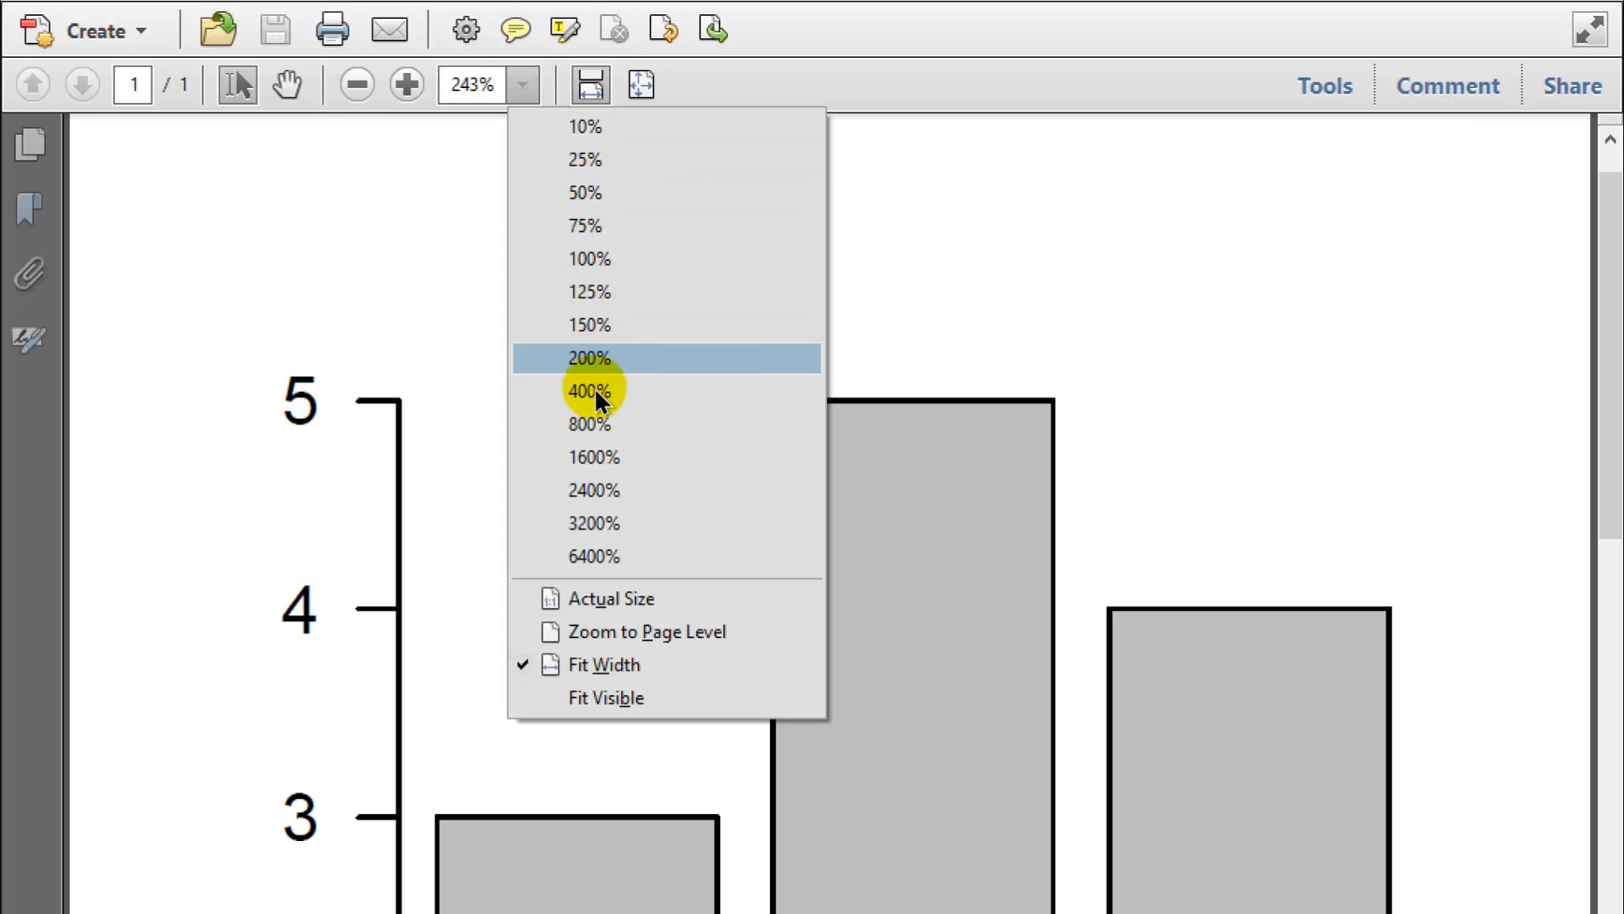
{"action": "left_click", "coordinate": [591, 458]}
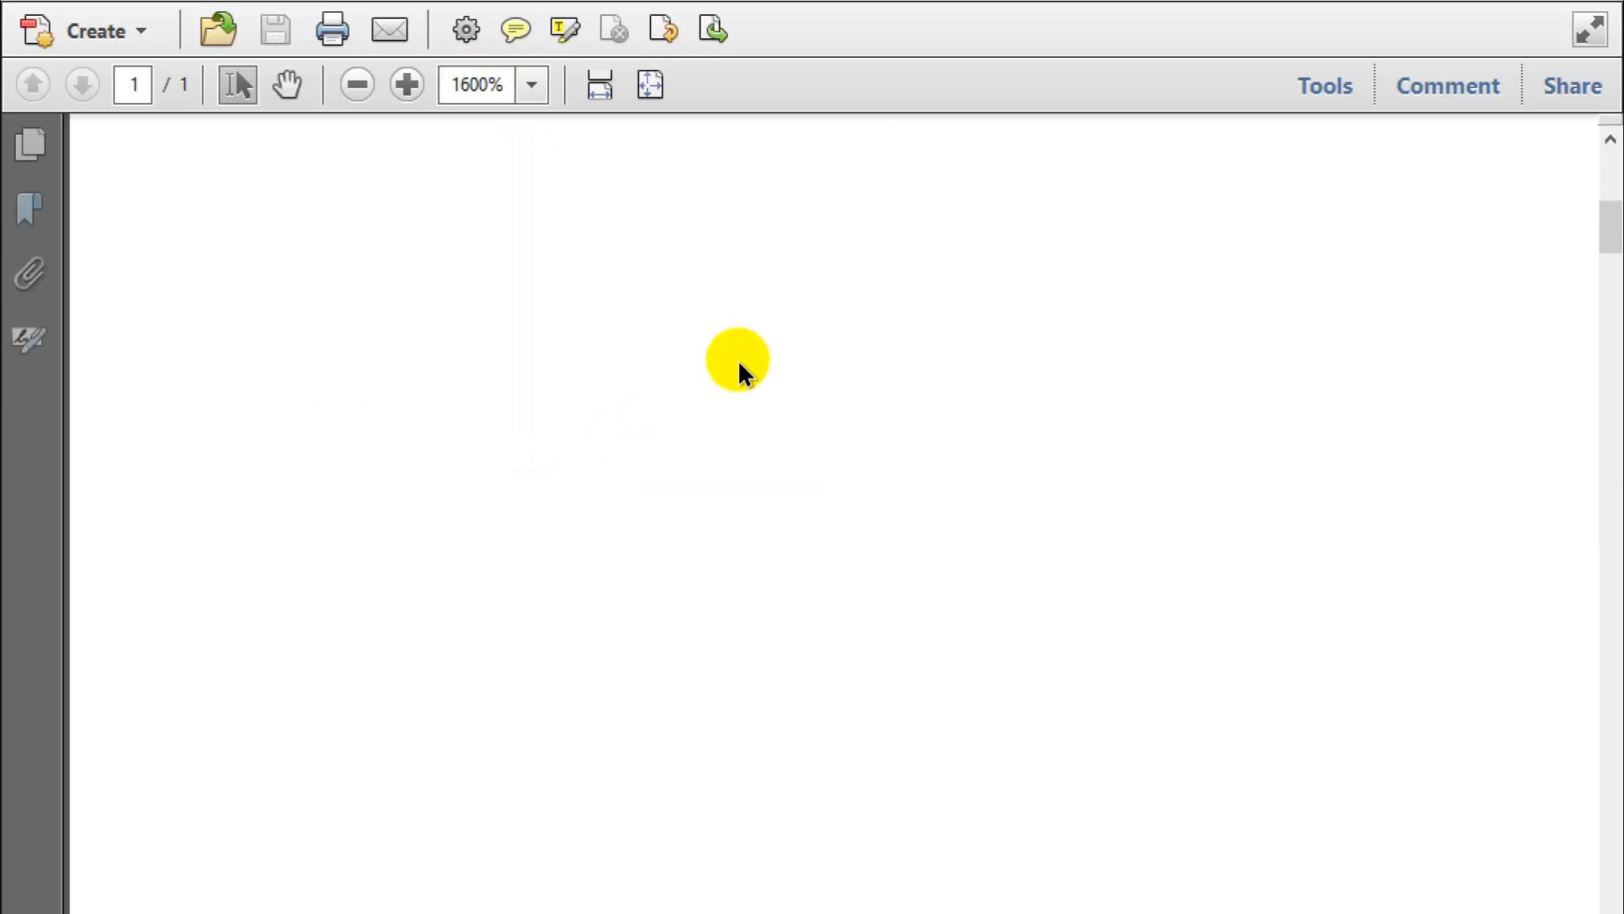
{"action": "left_click_drag", "start_coordinate": [1614, 252], "coordinate": [1606, 290]}
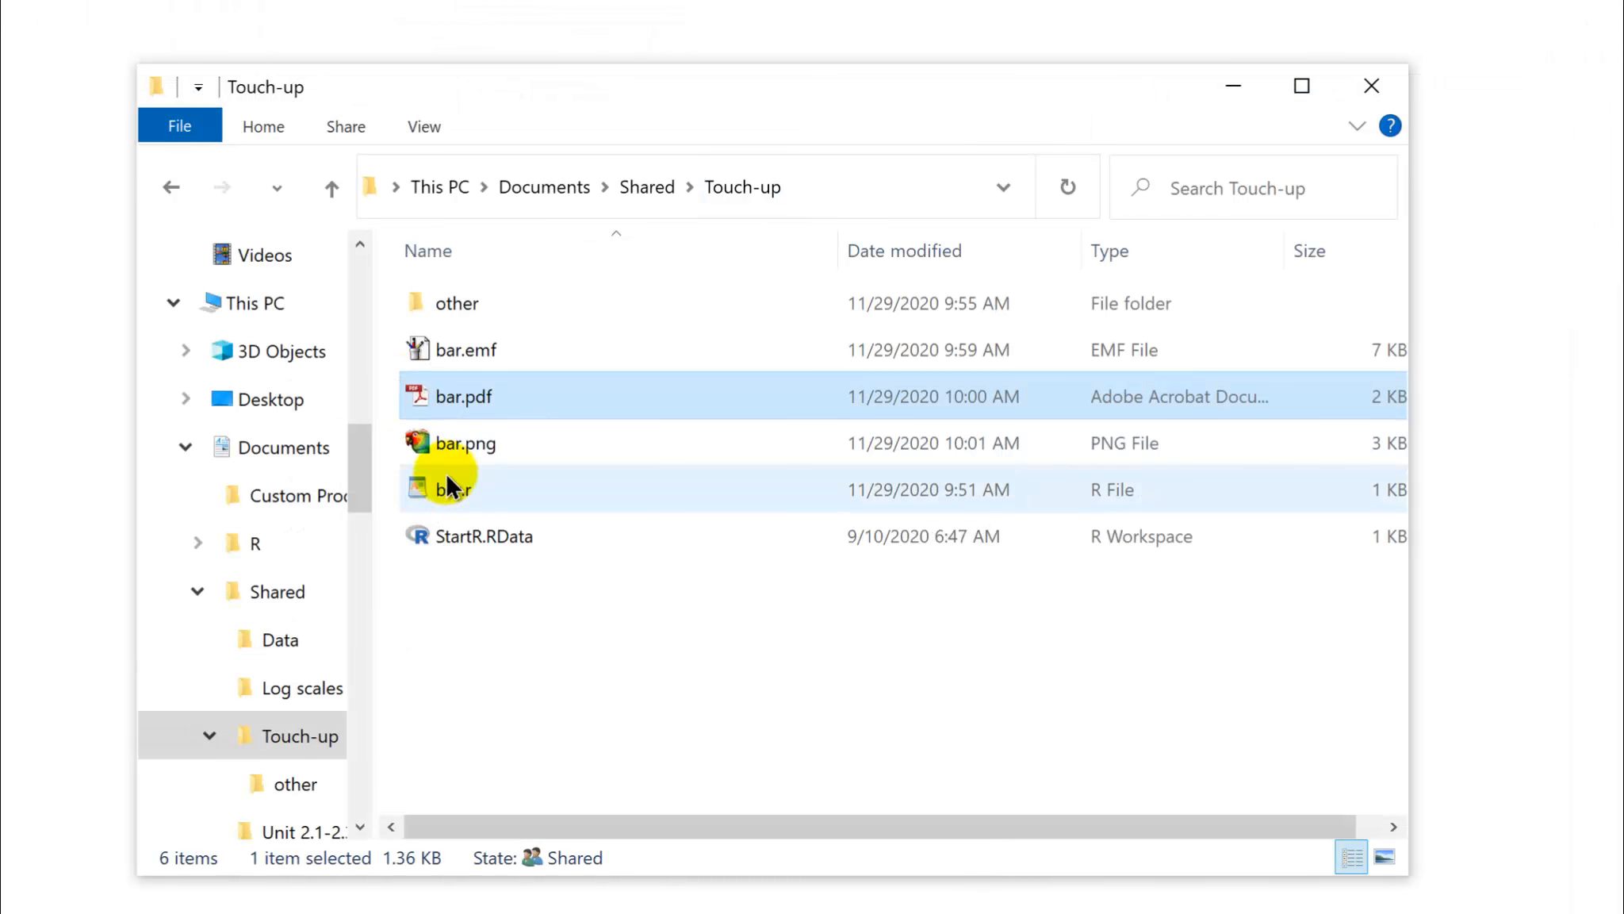
- Open bar.png in Paint, examine its axis labels and bars magnified, and close Paint
{"action": "right_click", "coordinate": [435, 435]}
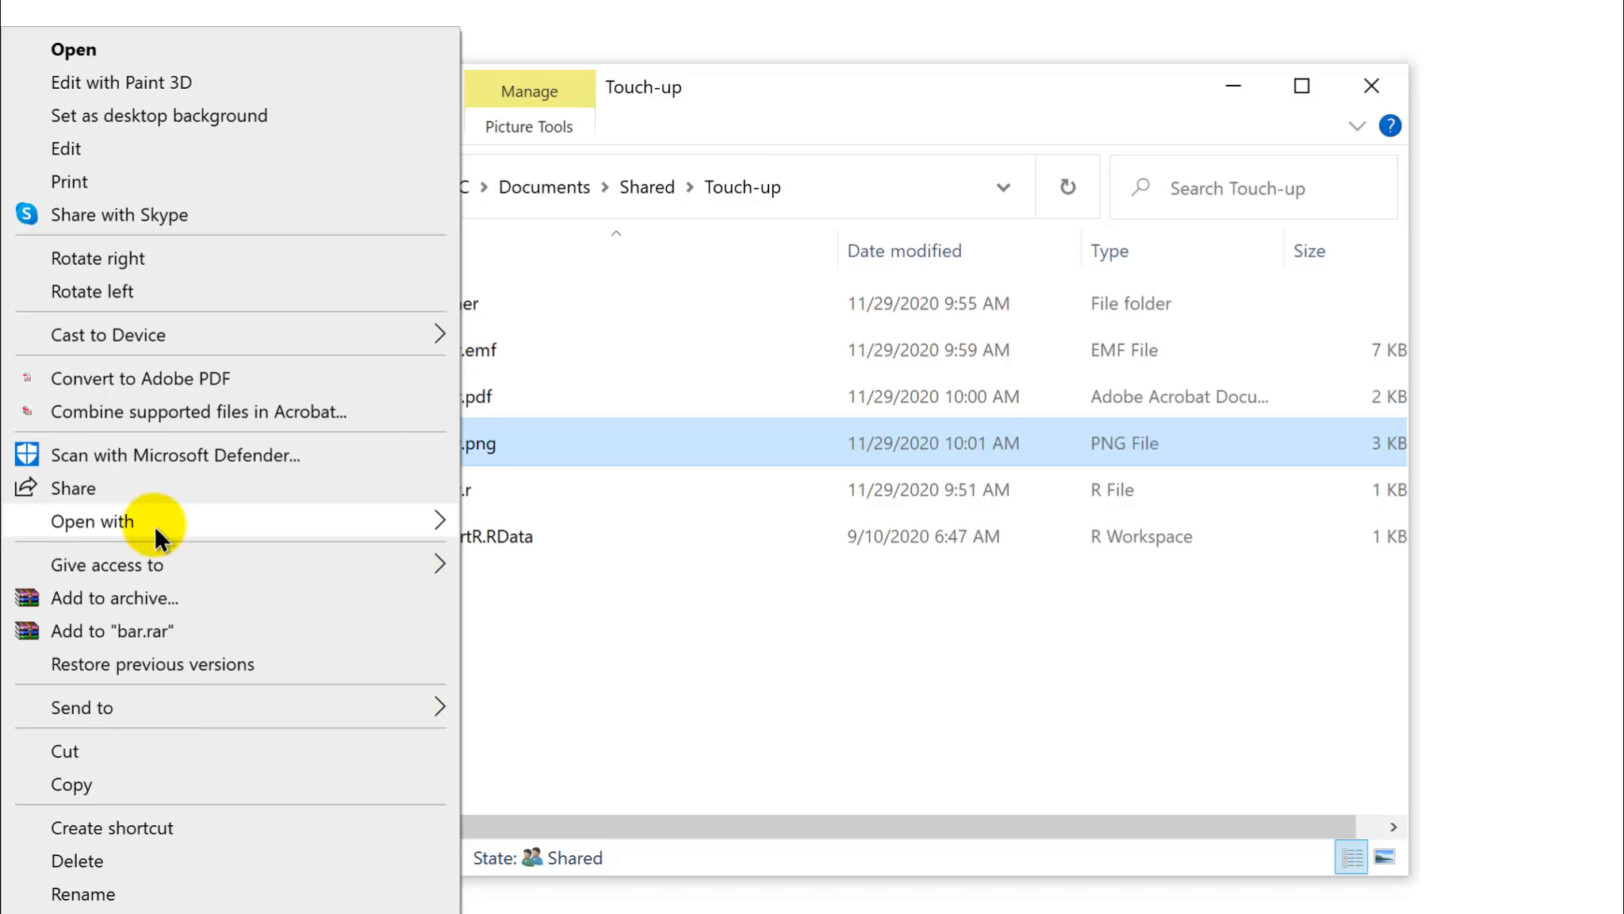
{"action": "mouse_move", "coordinate": [265, 524]}
{"action": "left_click", "coordinate": [516, 523]}
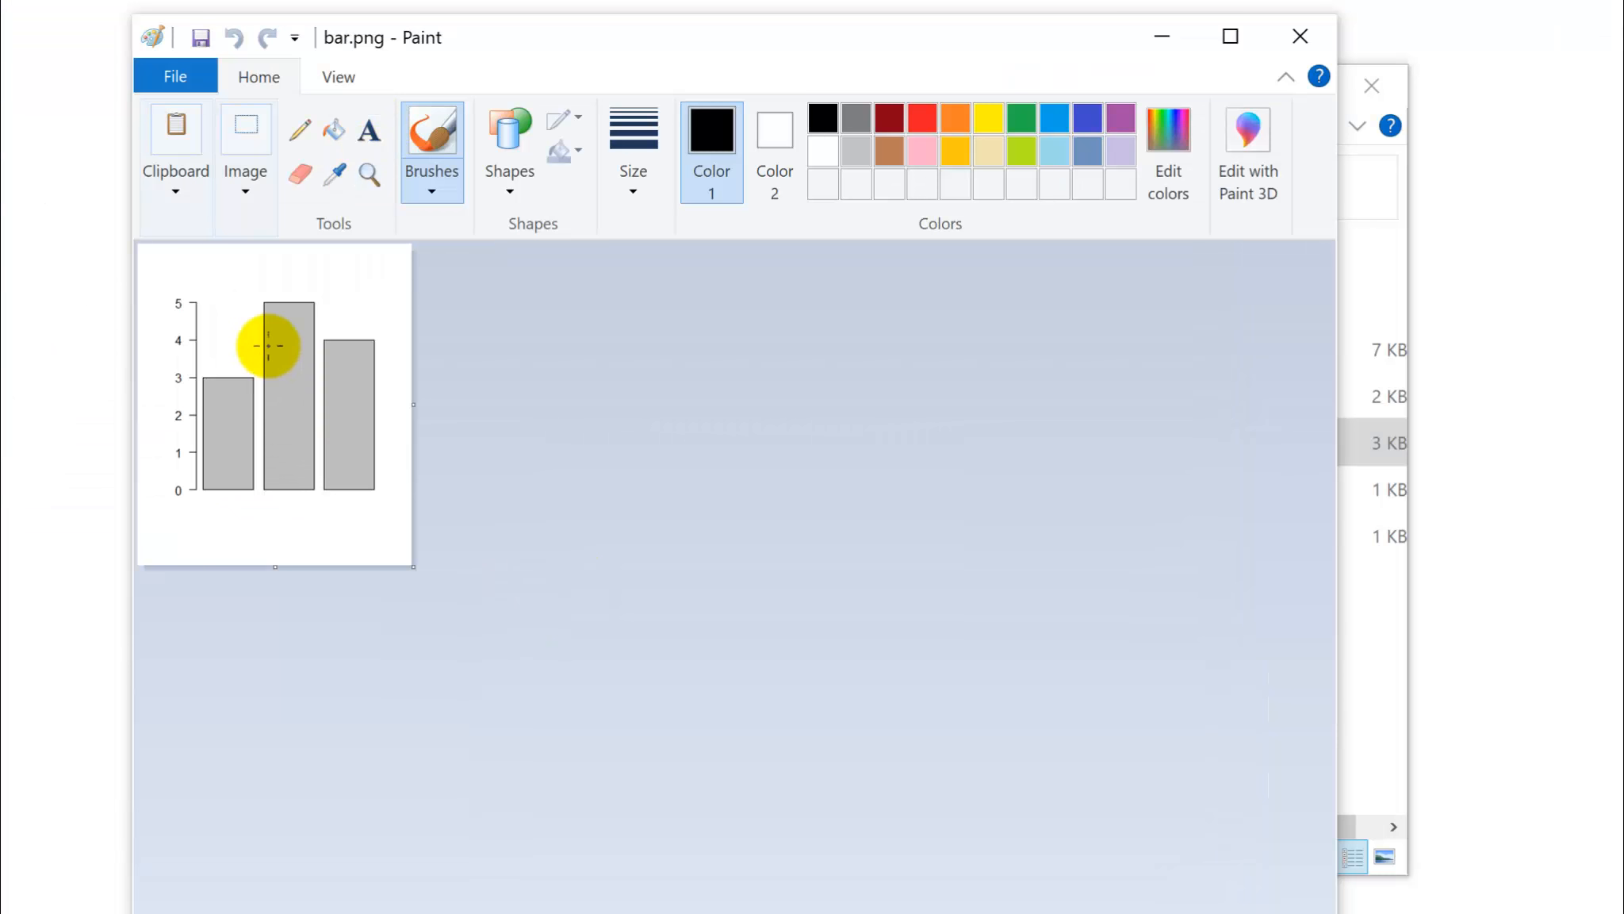
{"action": "scroll", "coordinate": [268, 346], "scroll_direction": "up", "scroll_amount": 1, "text": "ctrl"}
{"action": "scroll", "coordinate": [262, 424], "scroll_direction": "up", "scroll_amount": 1, "text": "ctrl"}
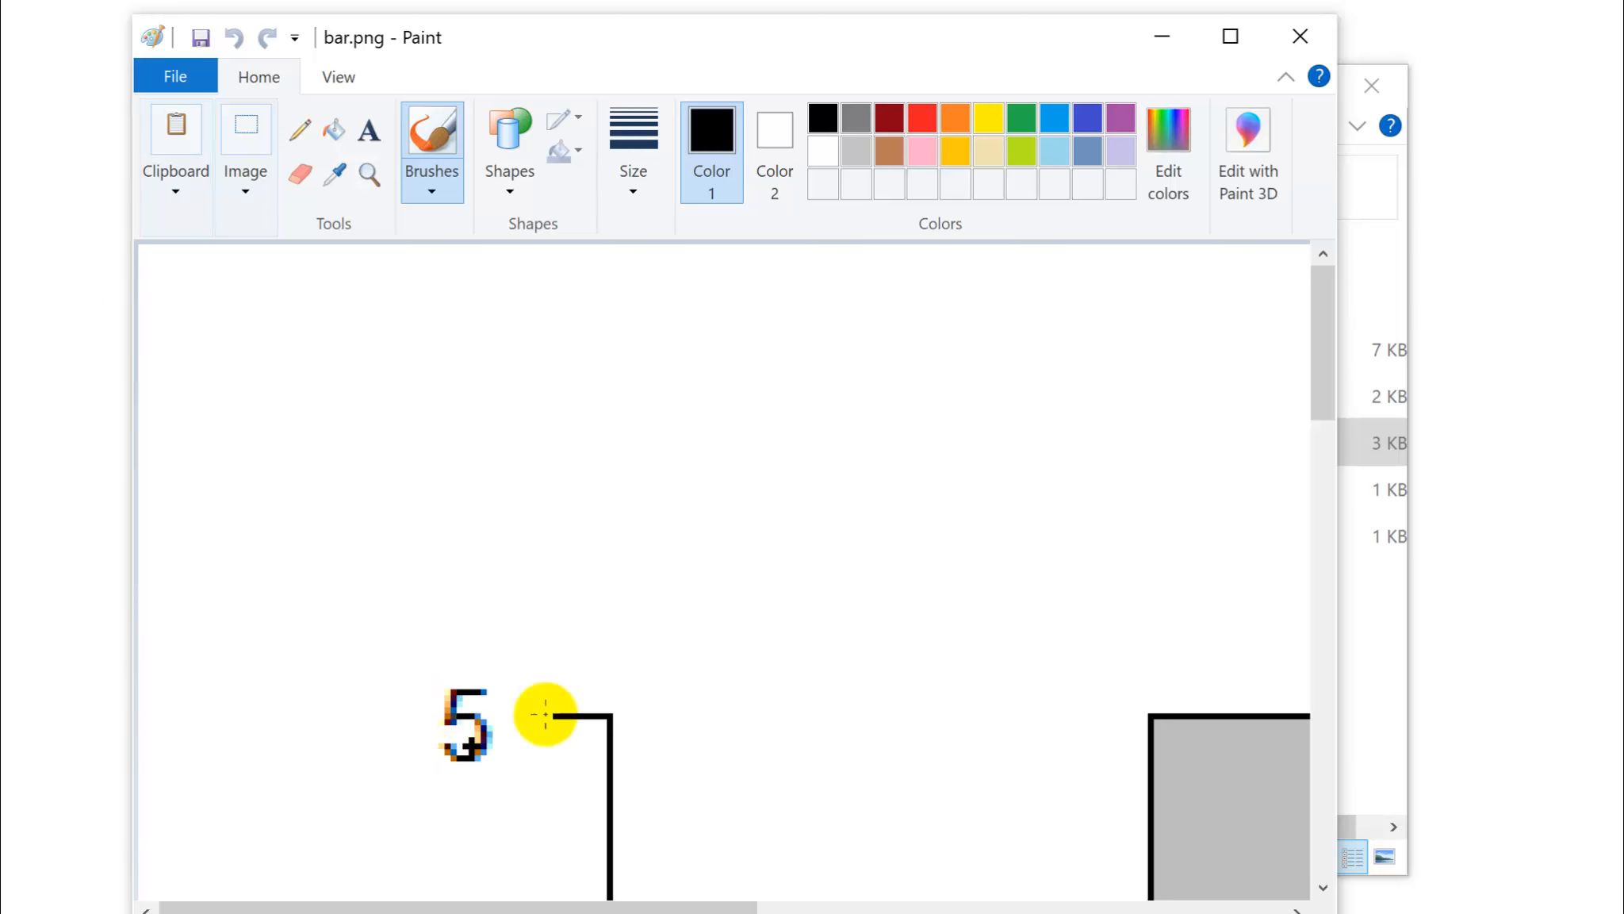
{"action": "scroll", "coordinate": [718, 662], "scroll_direction": "down", "scroll_amount": 3}
{"action": "scroll", "coordinate": [719, 662], "scroll_direction": "down", "scroll_amount": 5}
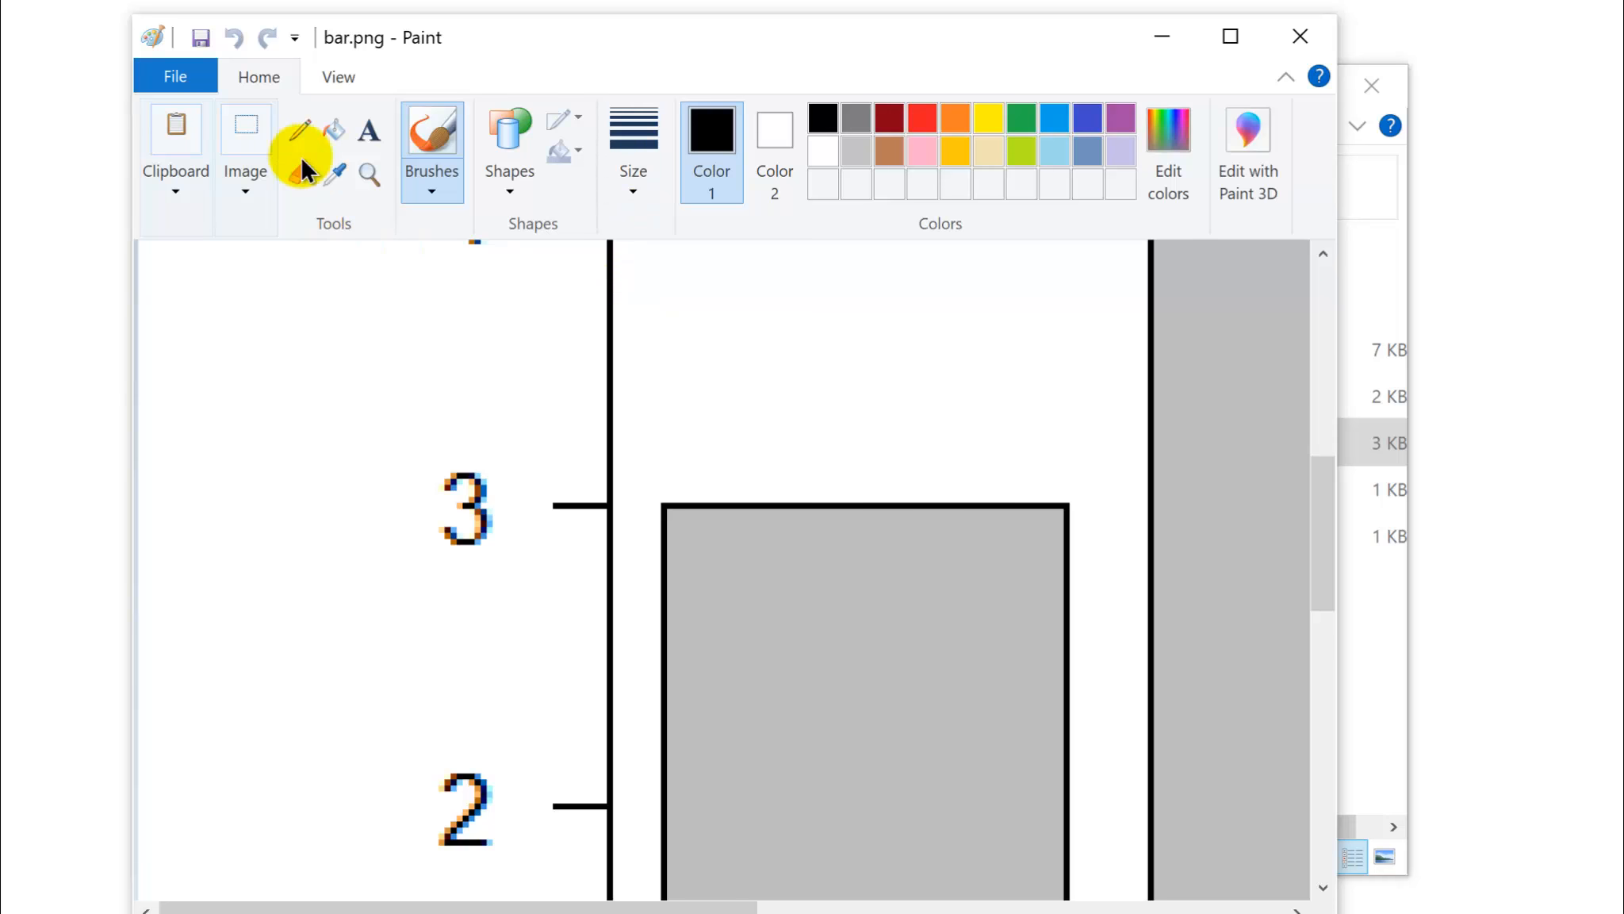
{"action": "left_click", "coordinate": [1303, 32]}
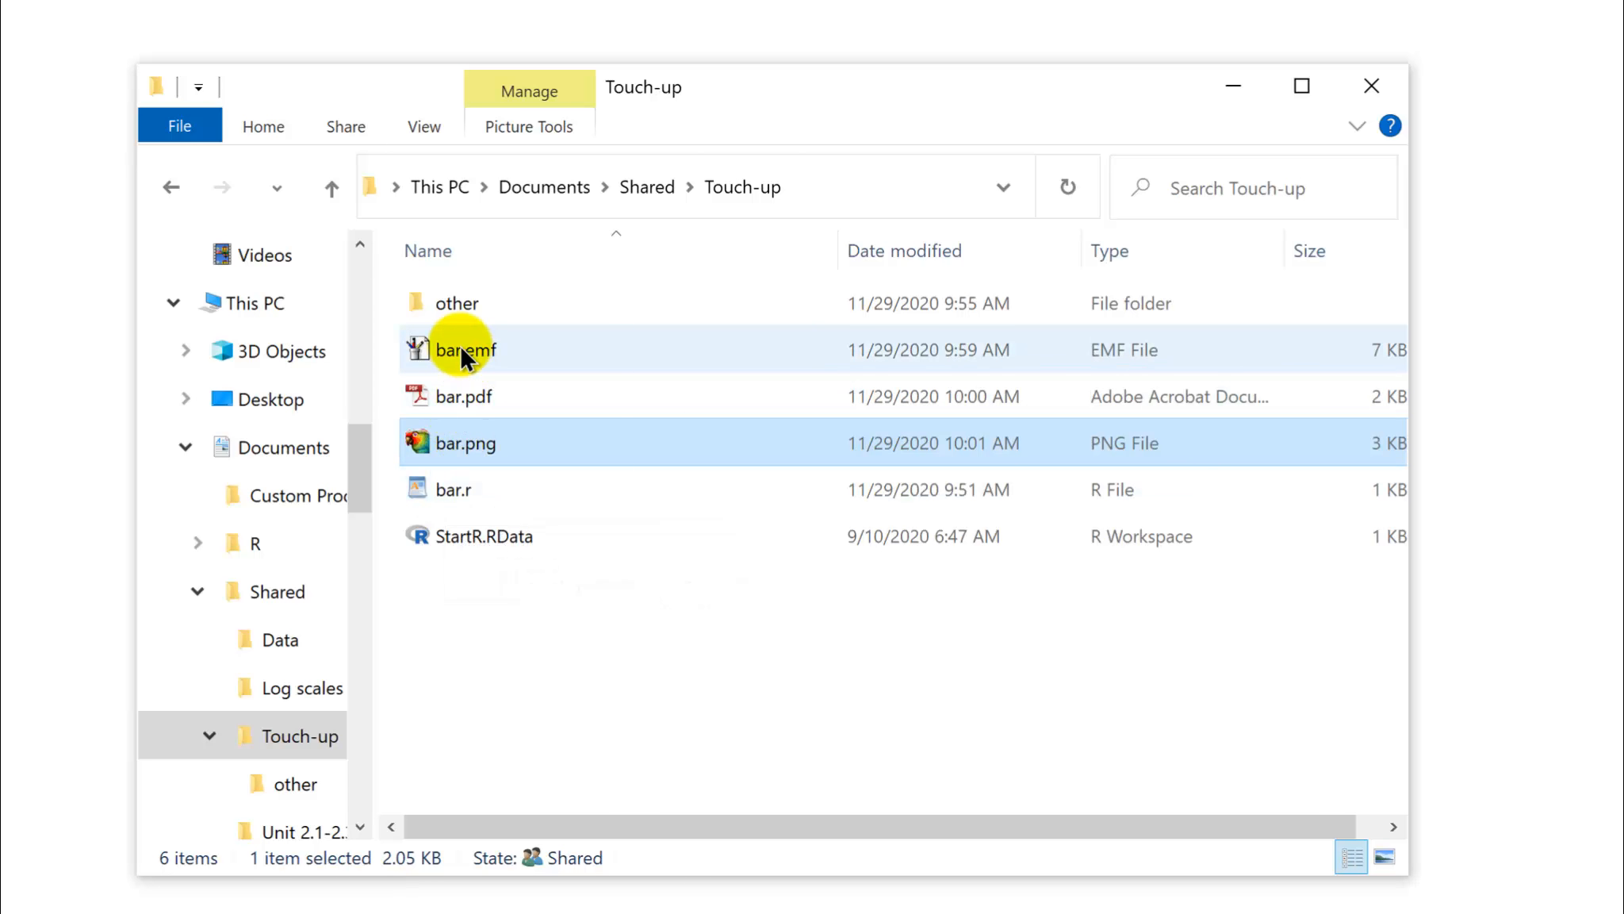
- Create a new Microsoft Office Word document named bar.docx in the Touch-up folder
{"action": "mouse_move", "coordinate": [464, 359]}
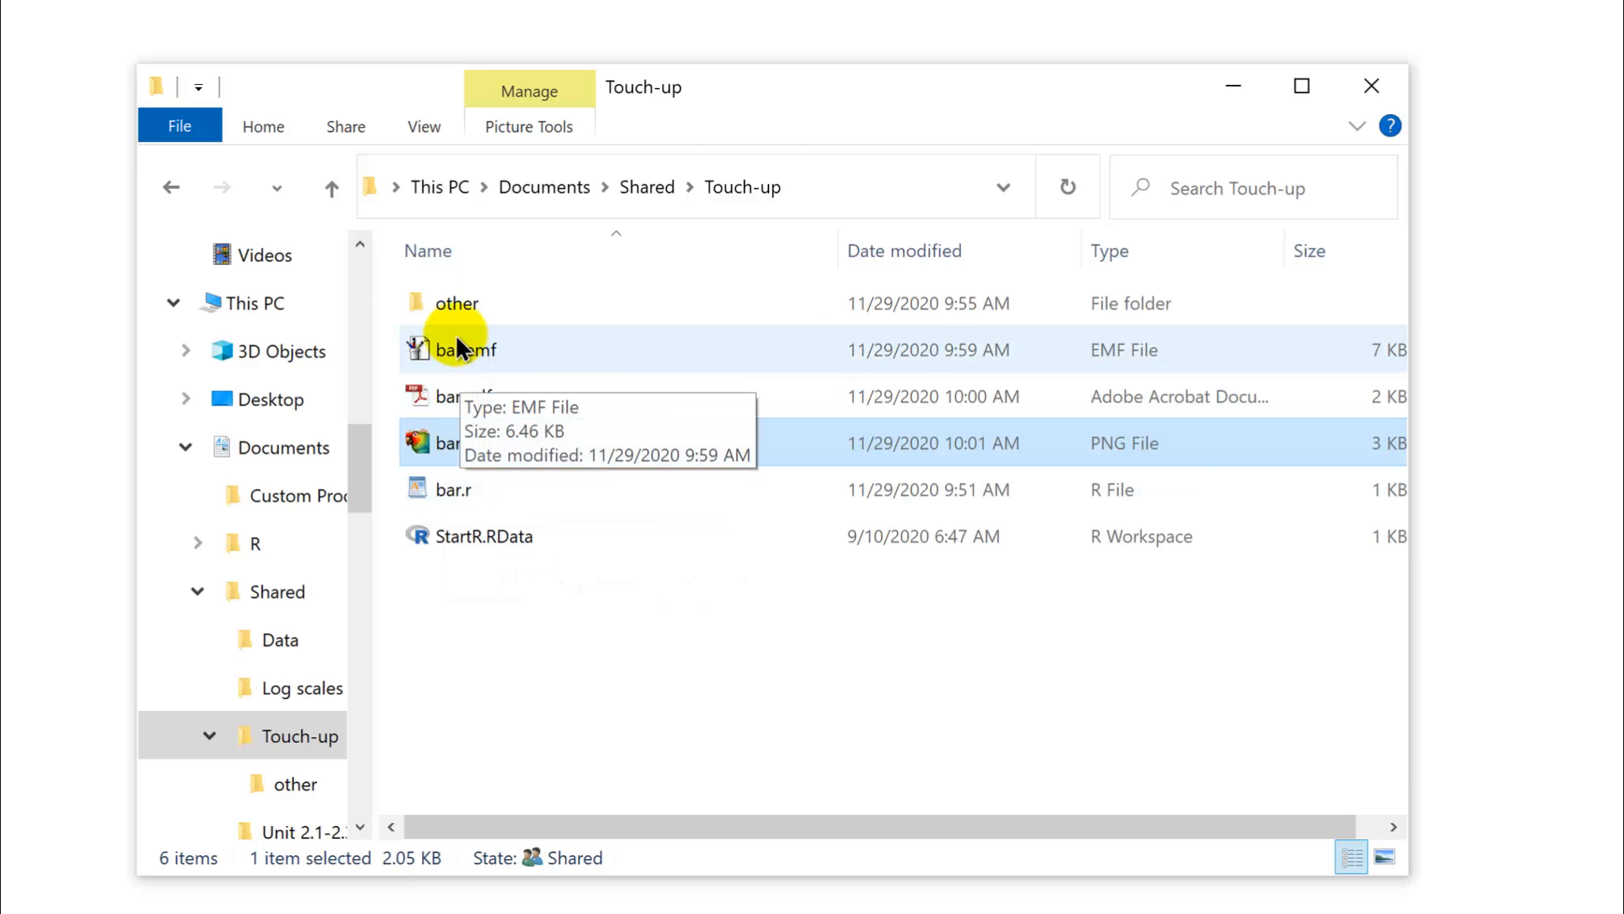
{"action": "mouse_move", "coordinate": [452, 304]}
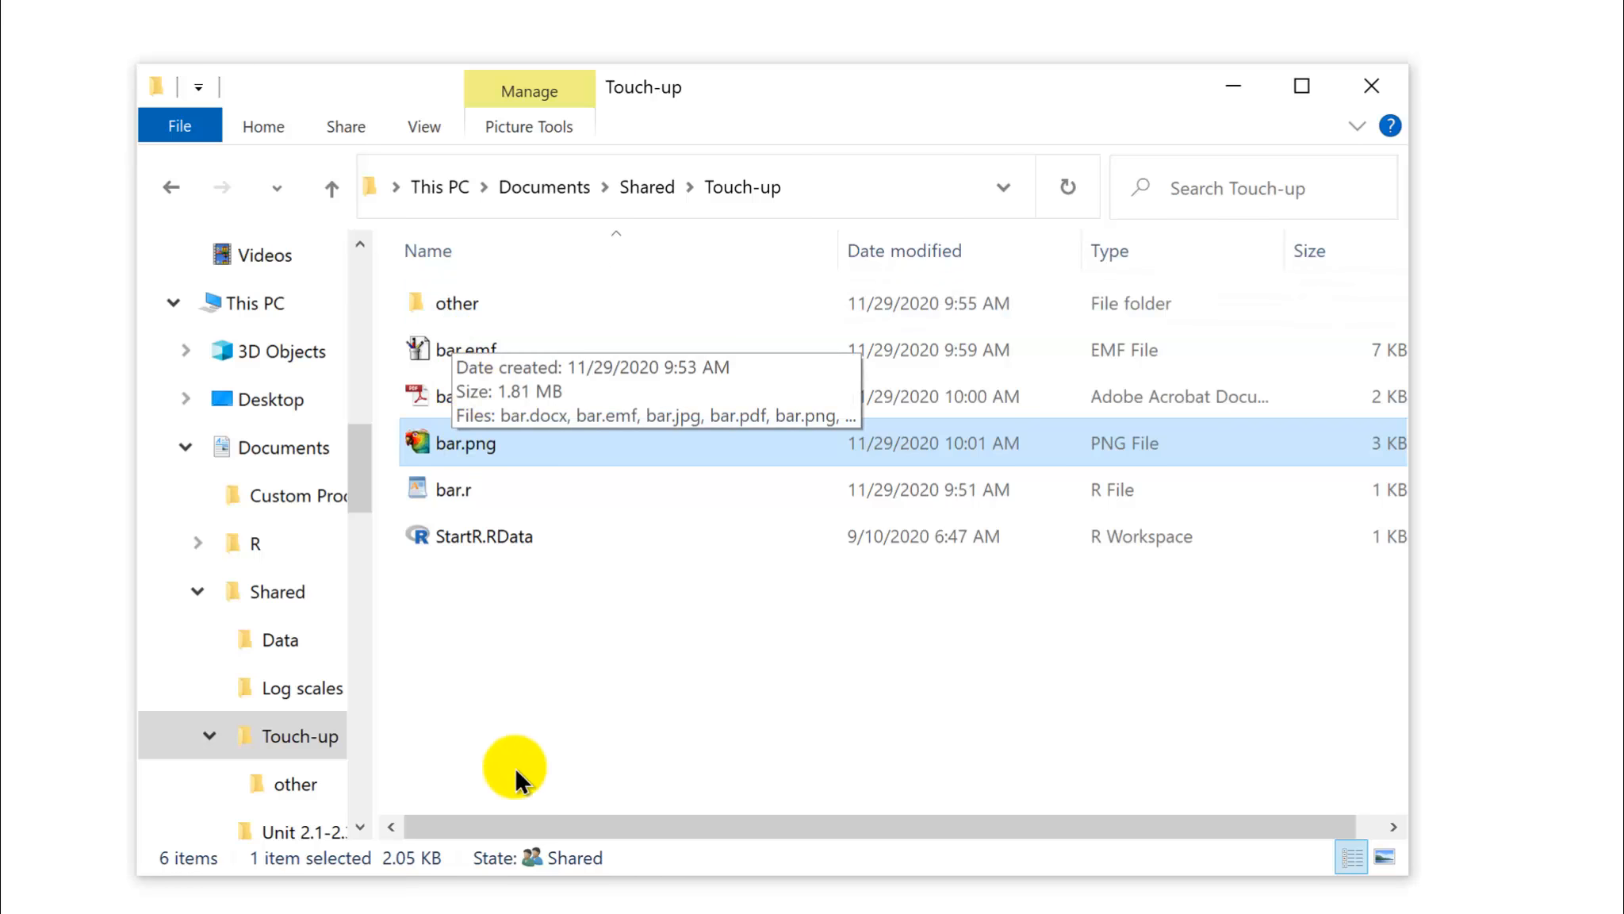
{"action": "right_click", "coordinate": [455, 586]}
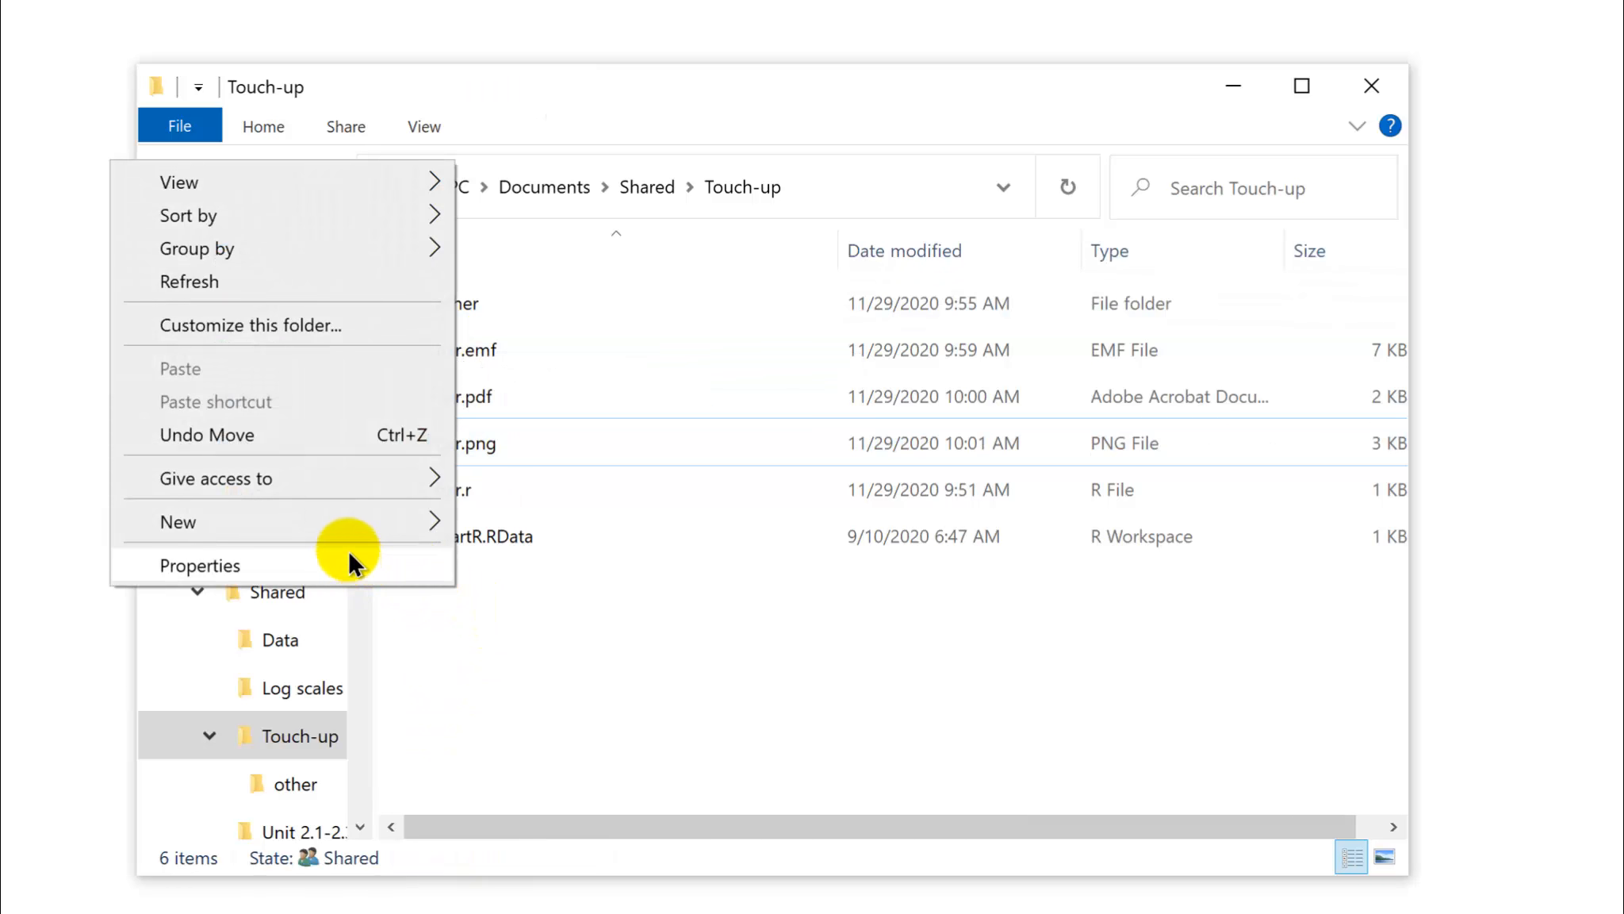
{"action": "mouse_move", "coordinate": [402, 532]}
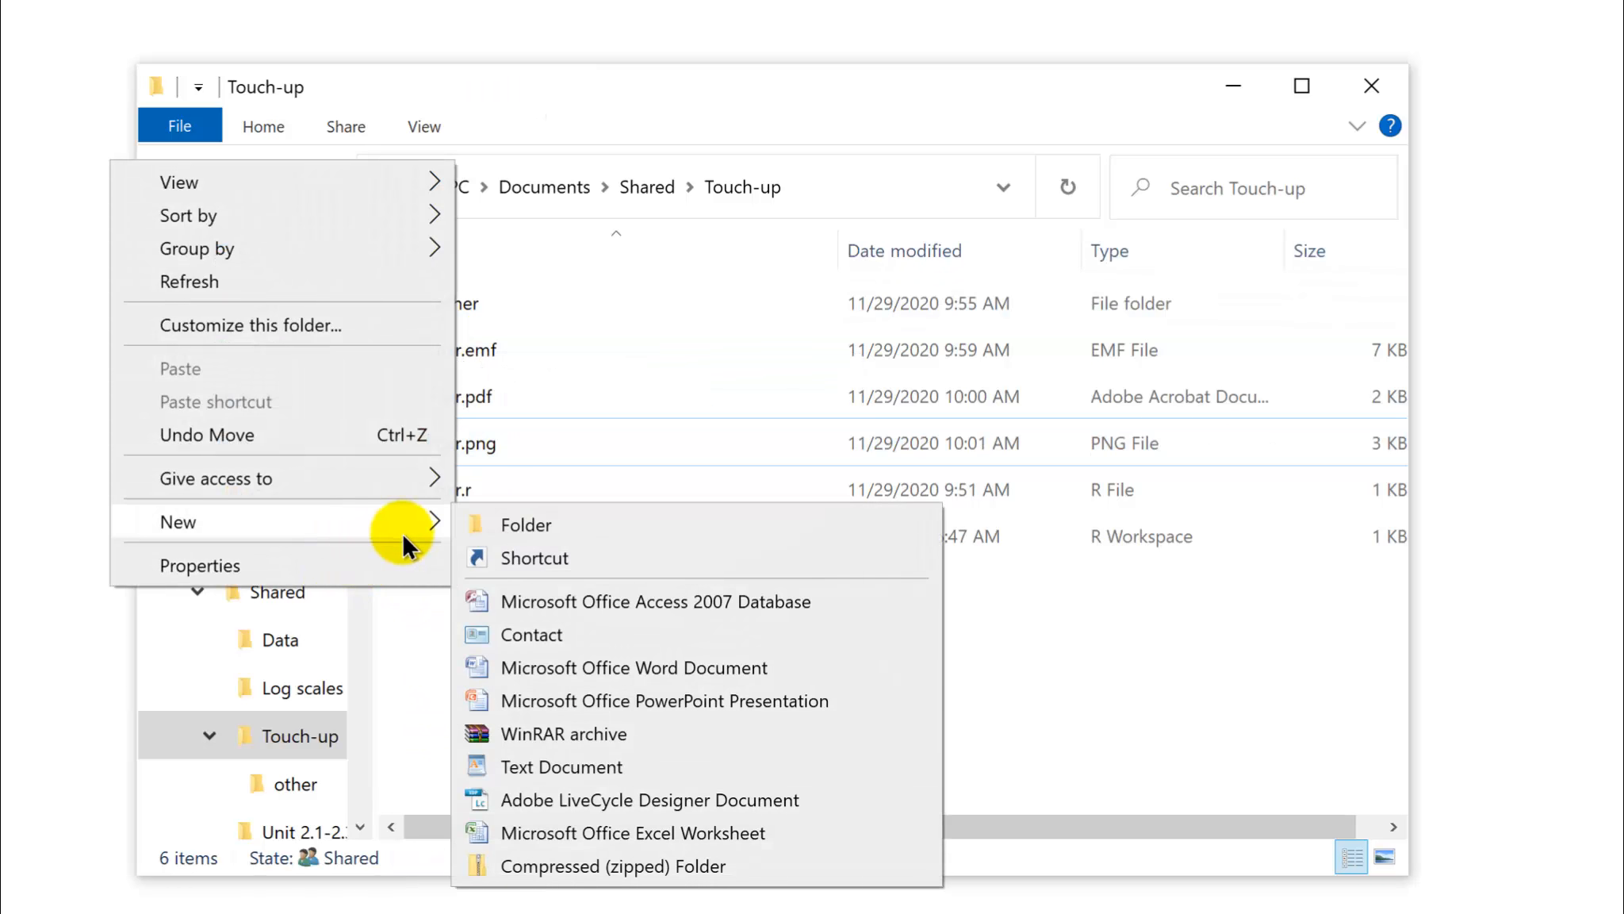
{"action": "left_click", "coordinate": [537, 665]}
{"action": "key", "text": "BackSpace"}
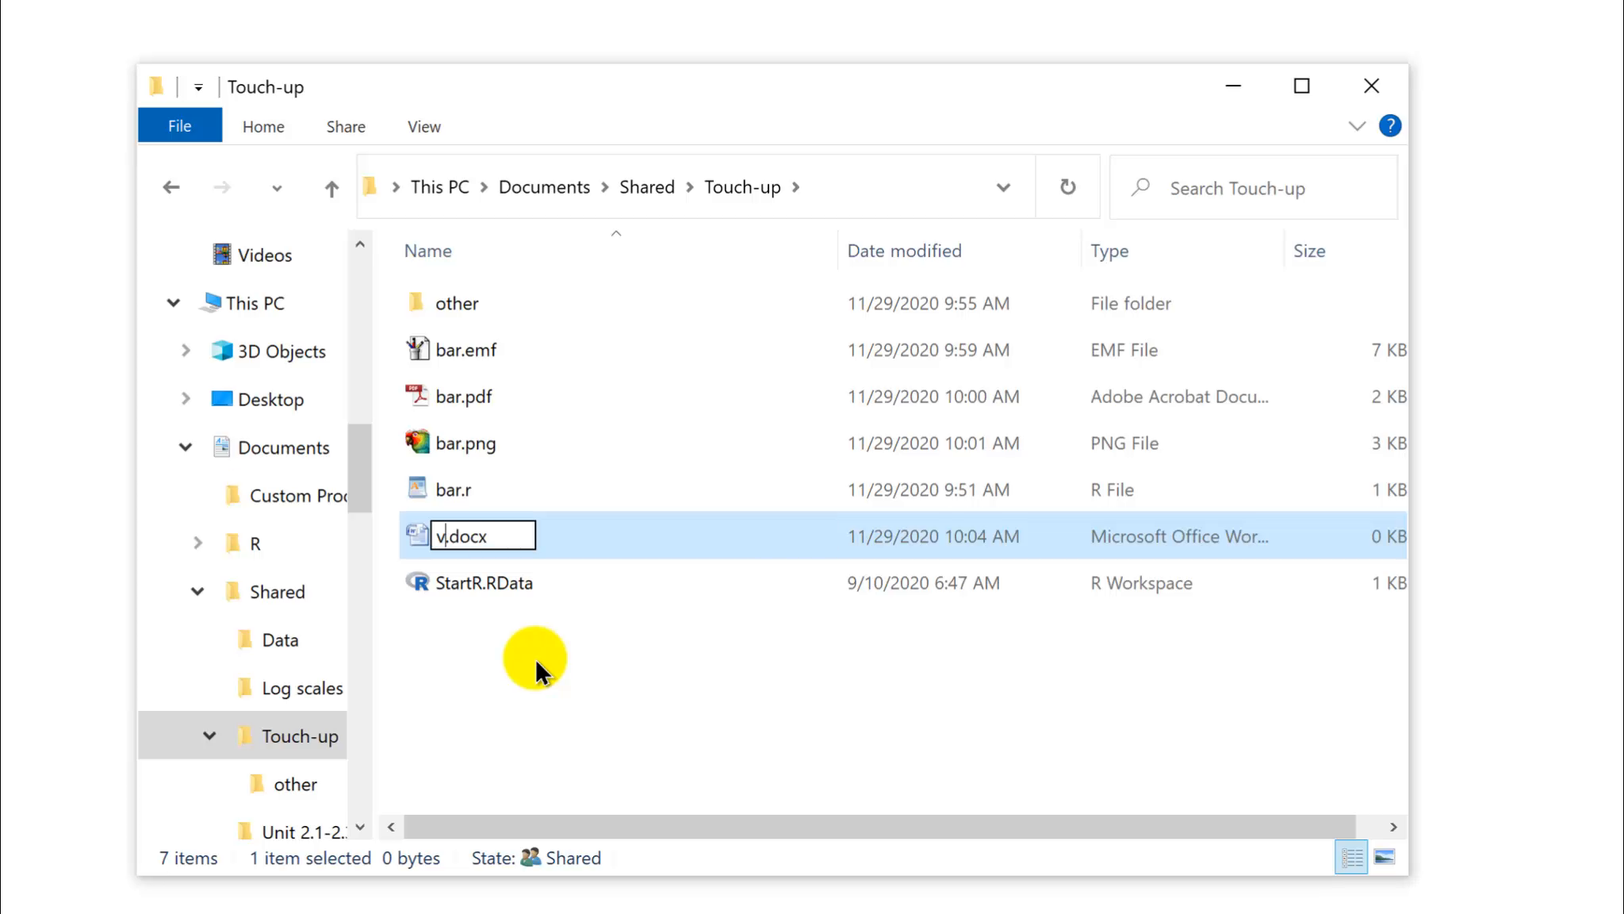
{"action": "type", "text": "bar"}
{"action": "key", "text": "Return"}
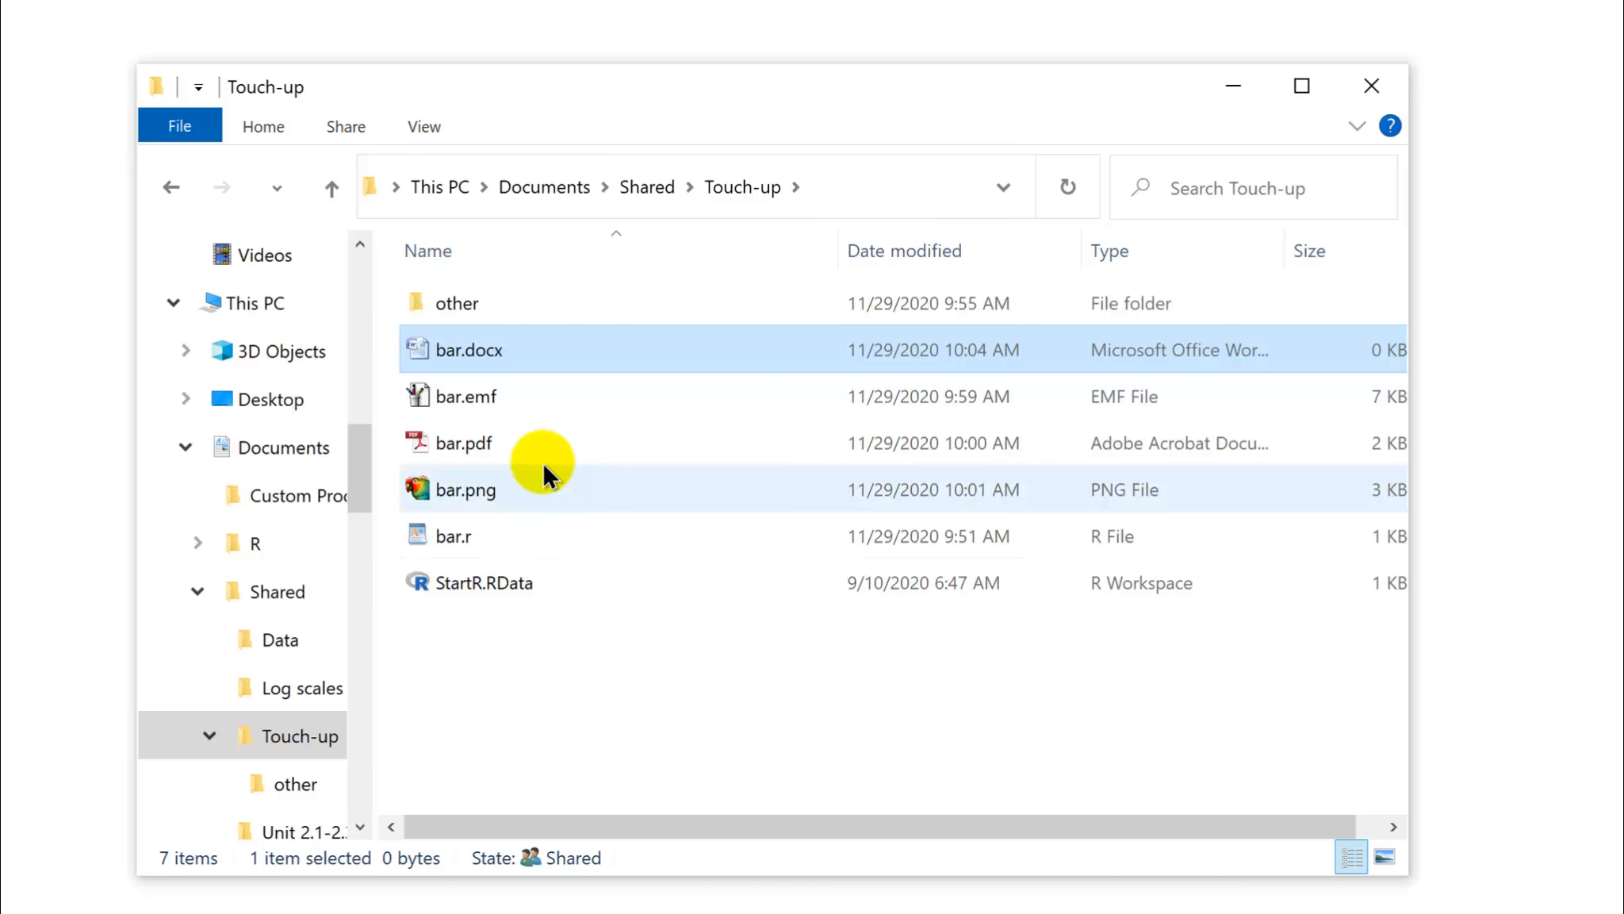
- Open bar.docx and place the bar.emf plot from the Touch-up folder on its blank page
{"action": "double_click", "coordinate": [466, 352]}
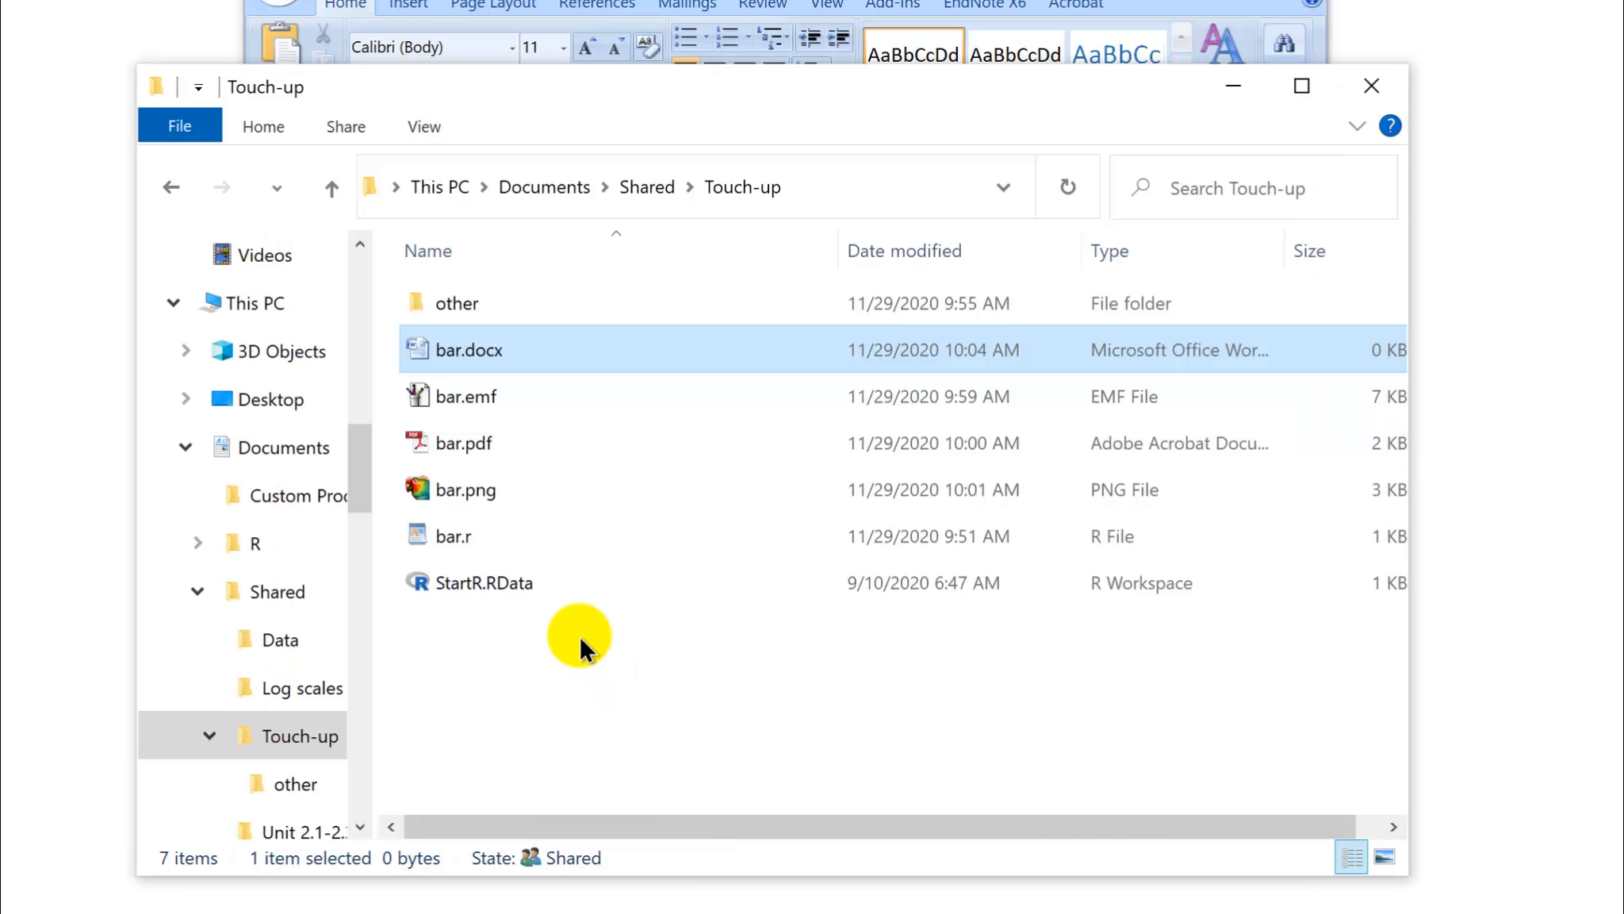
{"action": "left_click", "coordinate": [501, 400]}
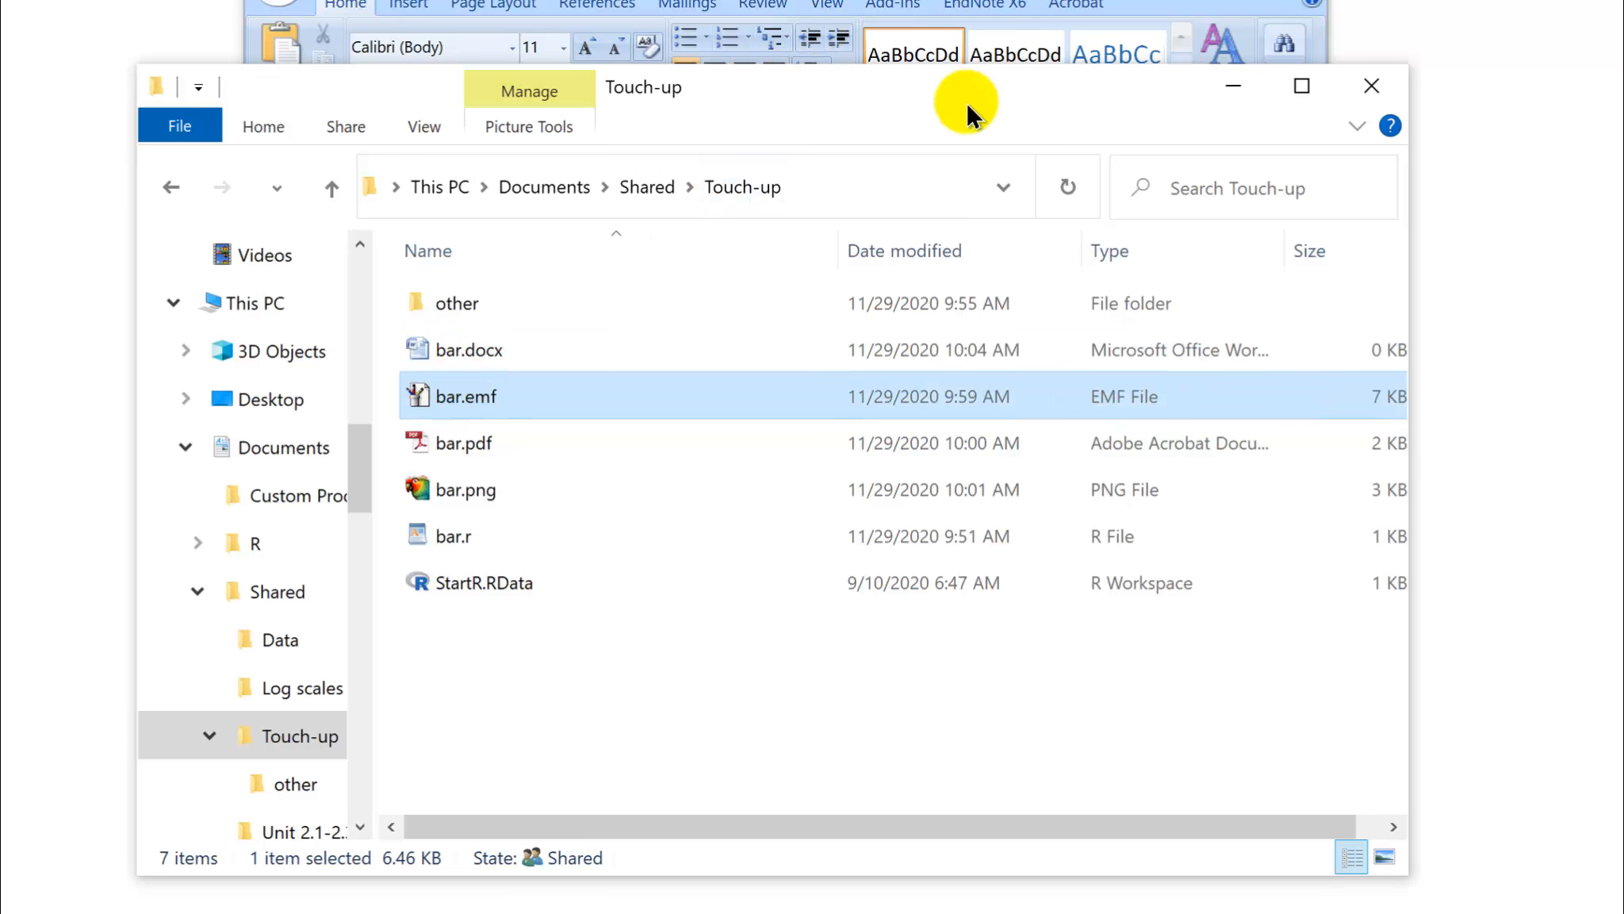
{"action": "left_click_drag", "start_coordinate": [966, 101], "coordinate": [1218, 109]}
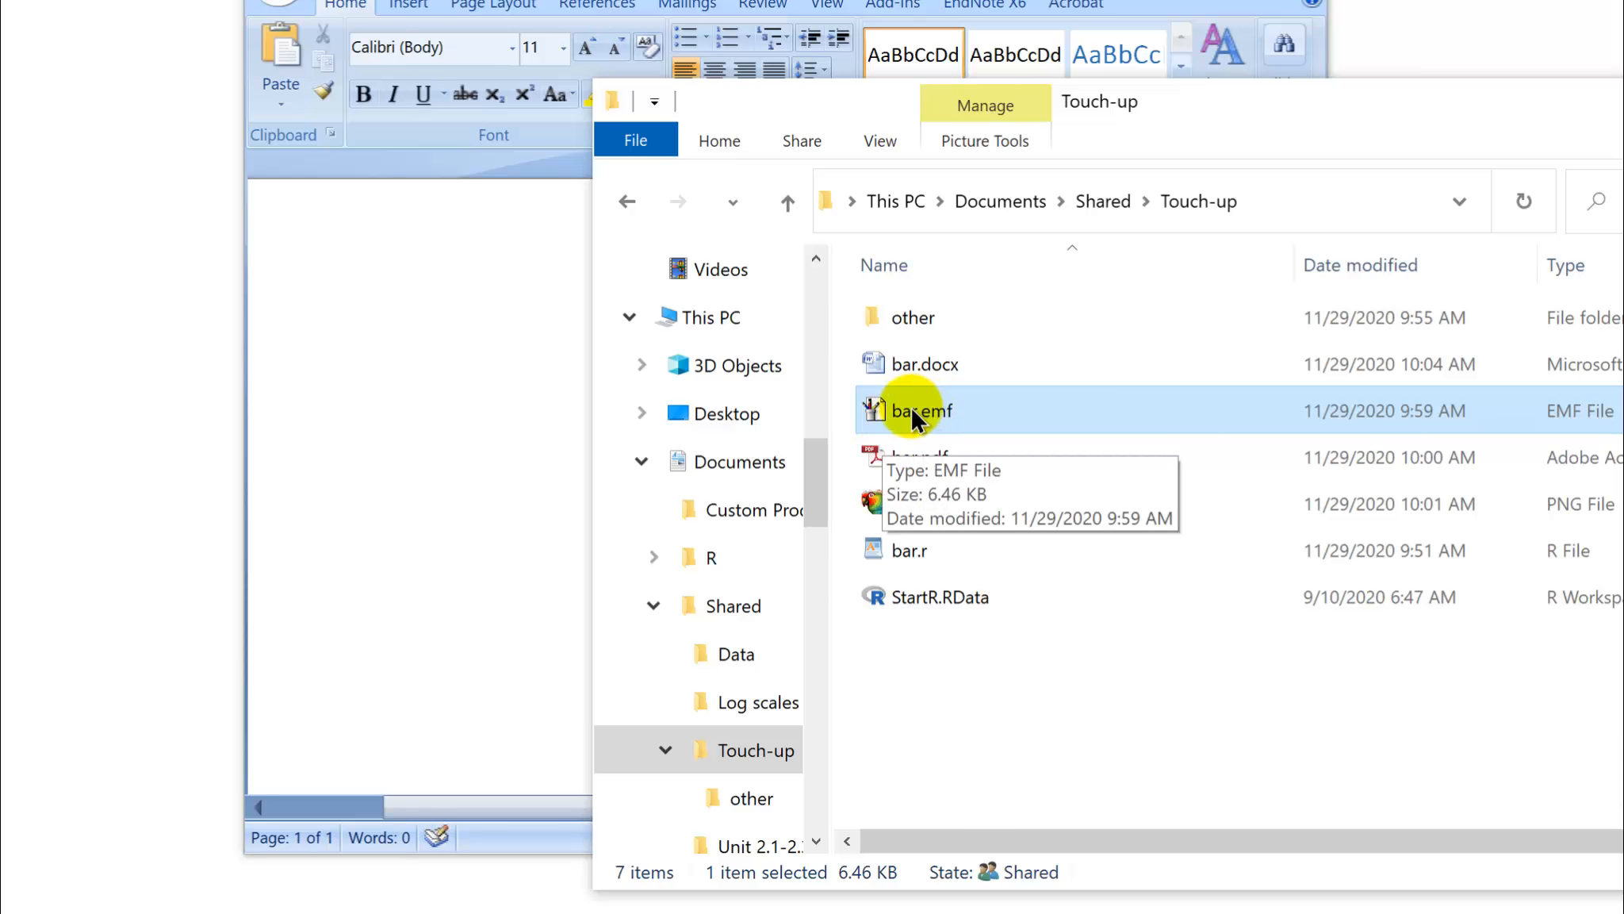
{"action": "left_click_drag", "start_coordinate": [911, 406], "coordinate": [441, 330]}
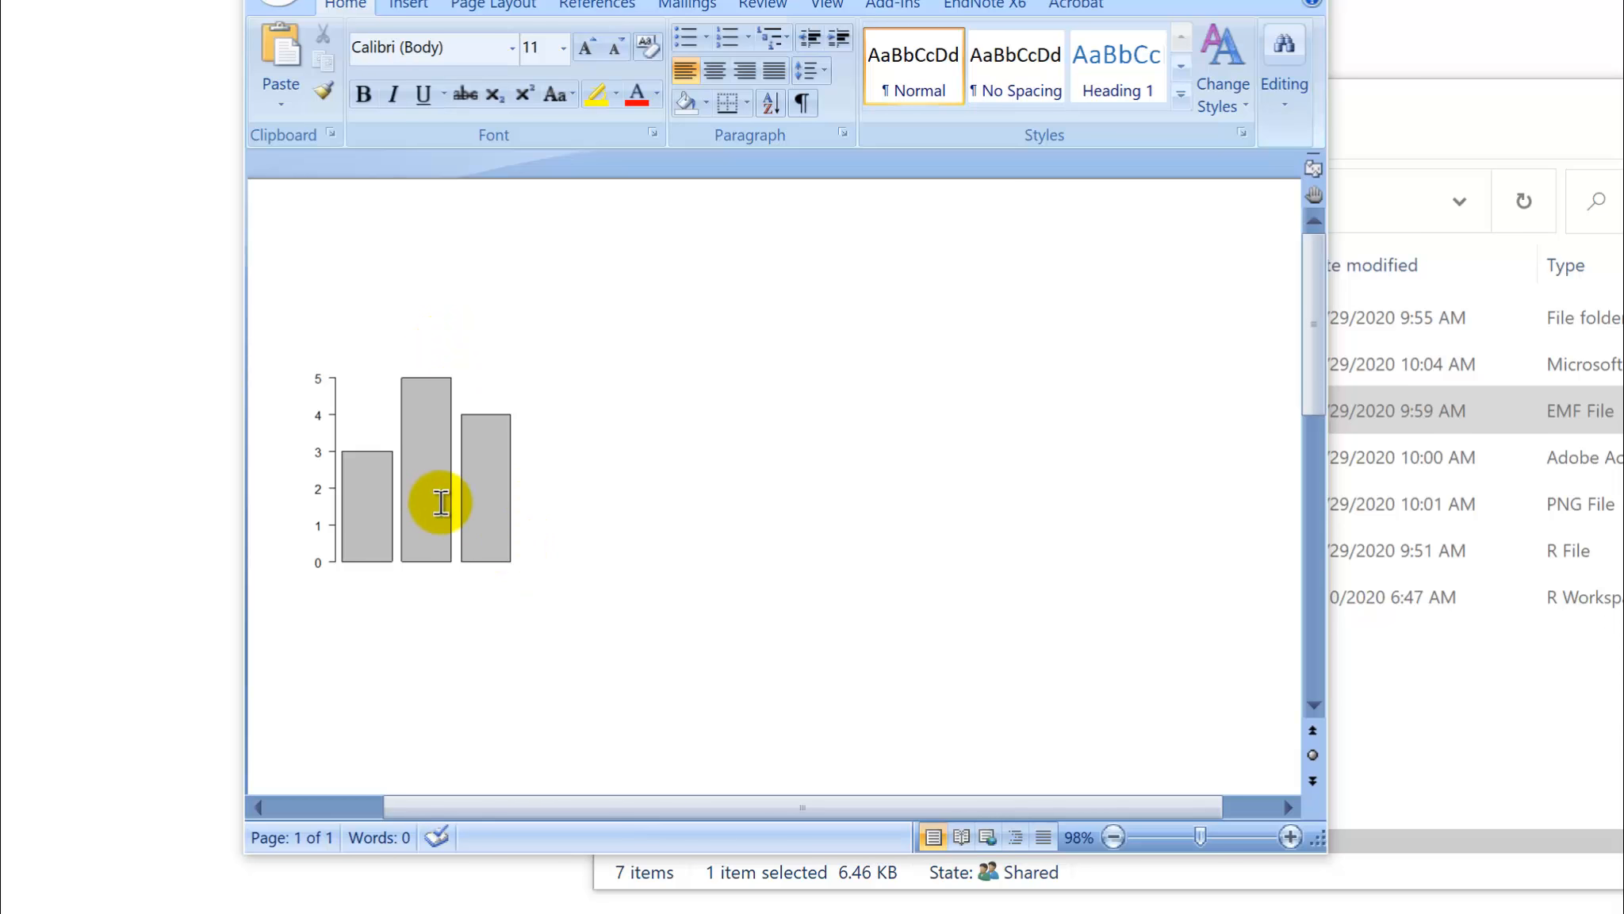
- Inspect the sharpness of the inserted plot's lines and axis labels at up to 500% zoom, and close the document
{"action": "scroll", "coordinate": [441, 502], "scroll_direction": "up", "scroll_amount": 20}
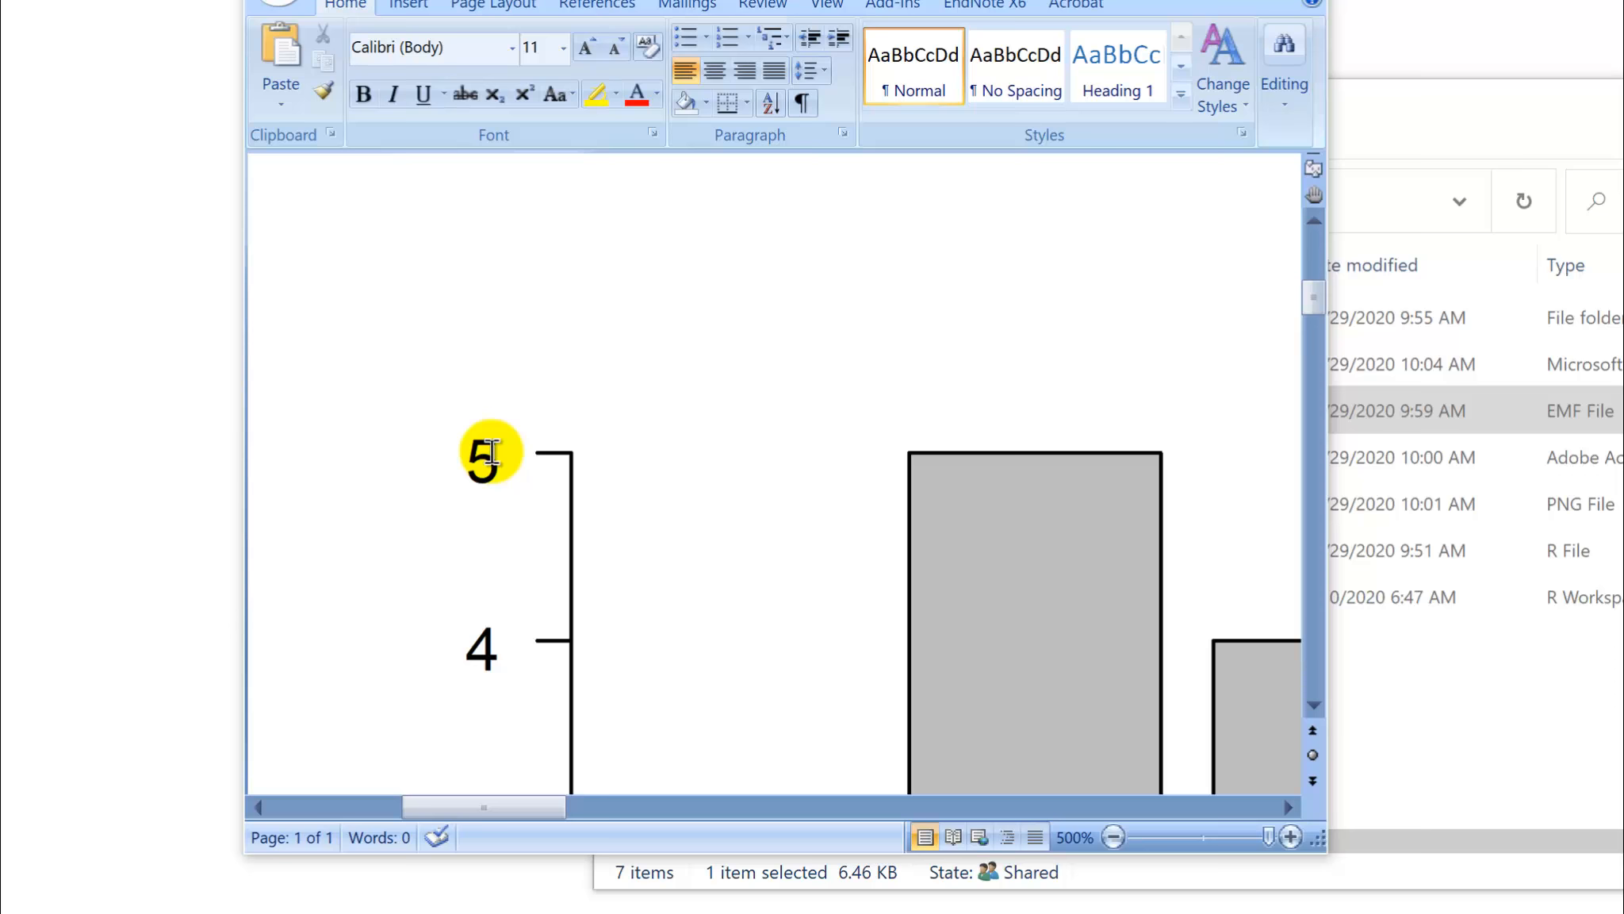
{"action": "scroll", "coordinate": [492, 452], "scroll_direction": "down", "scroll_amount": 20}
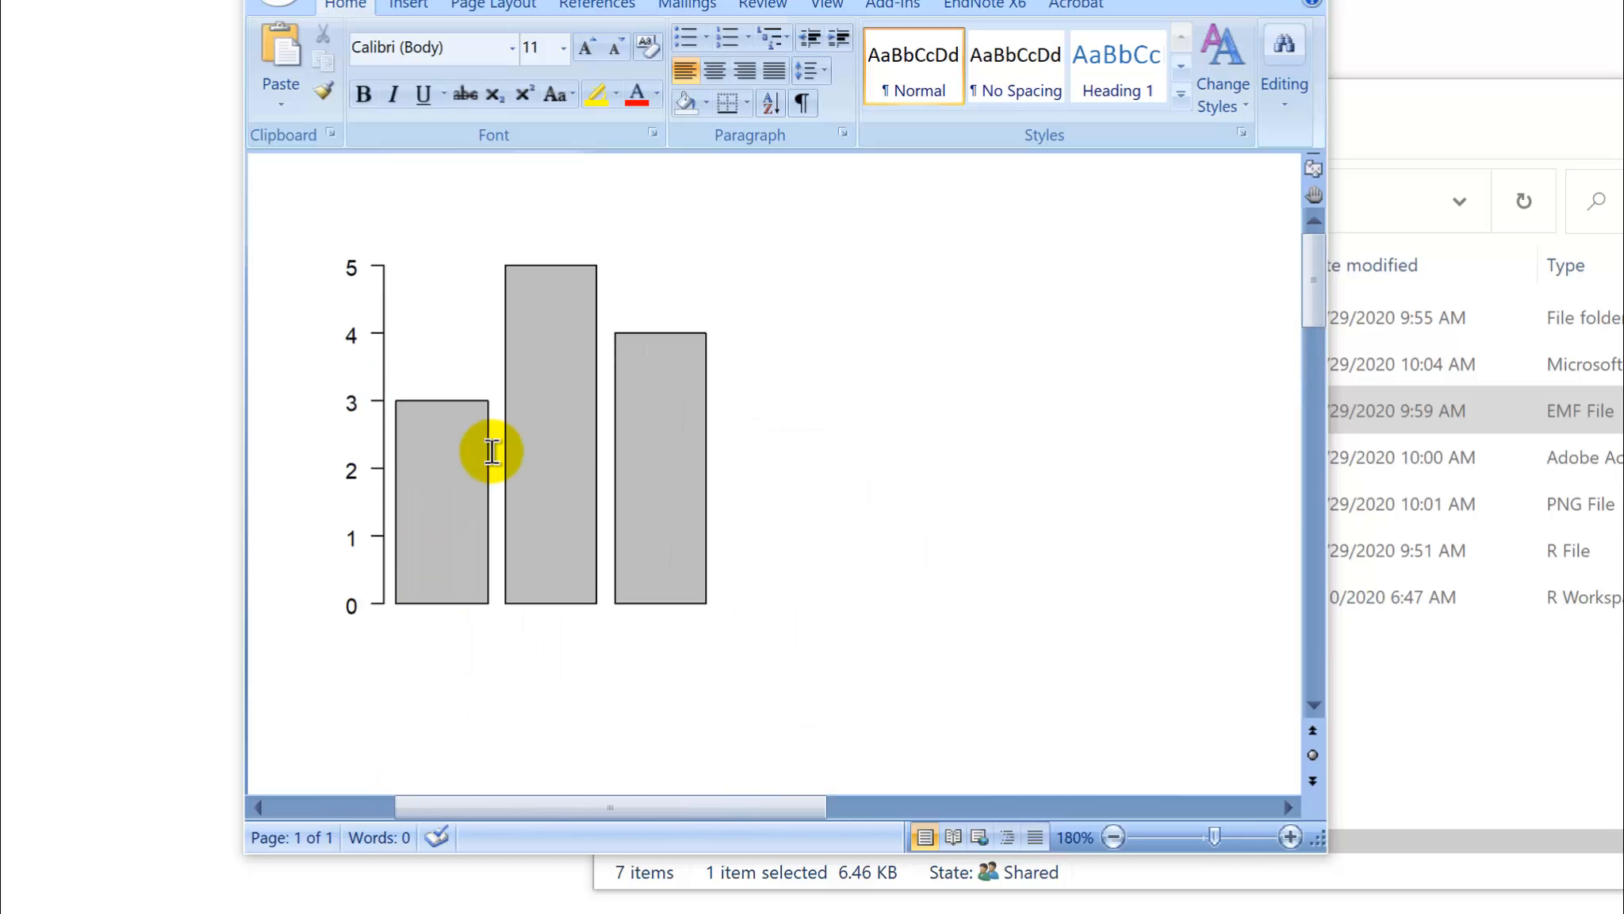
{"action": "scroll", "coordinate": [492, 451], "scroll_direction": "up", "scroll_amount": 7}
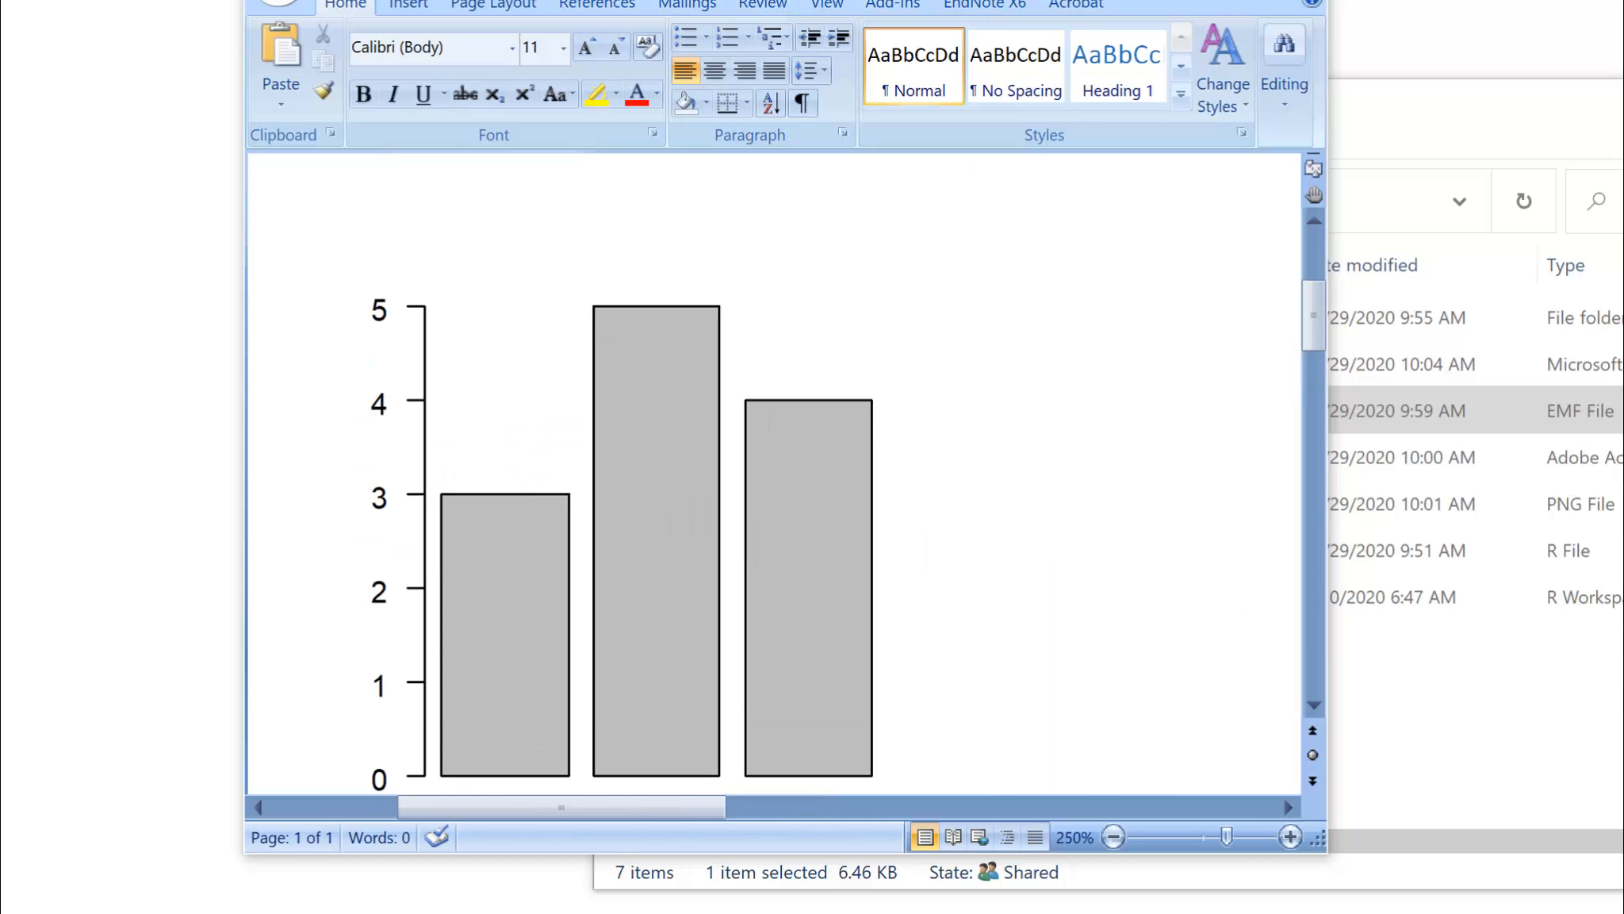
{"action": "key", "text": "ctrl+w"}
{"action": "left_click", "coordinate": [815, 530]}
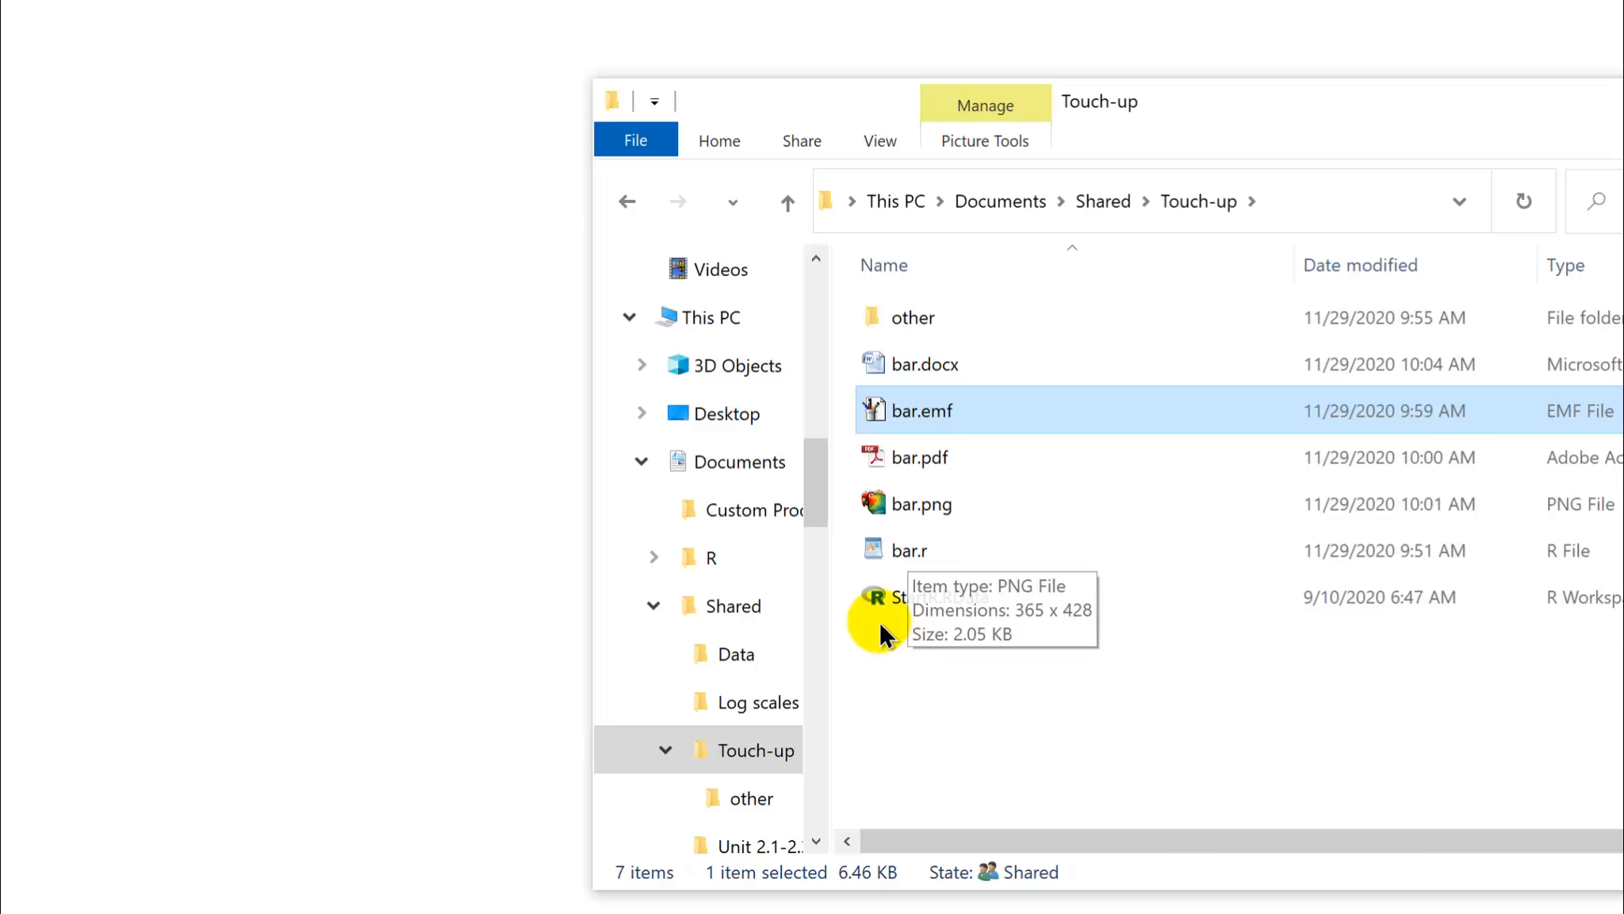
- Create a new Microsoft Office PowerPoint presentation named bar.pptx in the Touch-up folder
{"action": "right_click", "coordinate": [880, 658]}
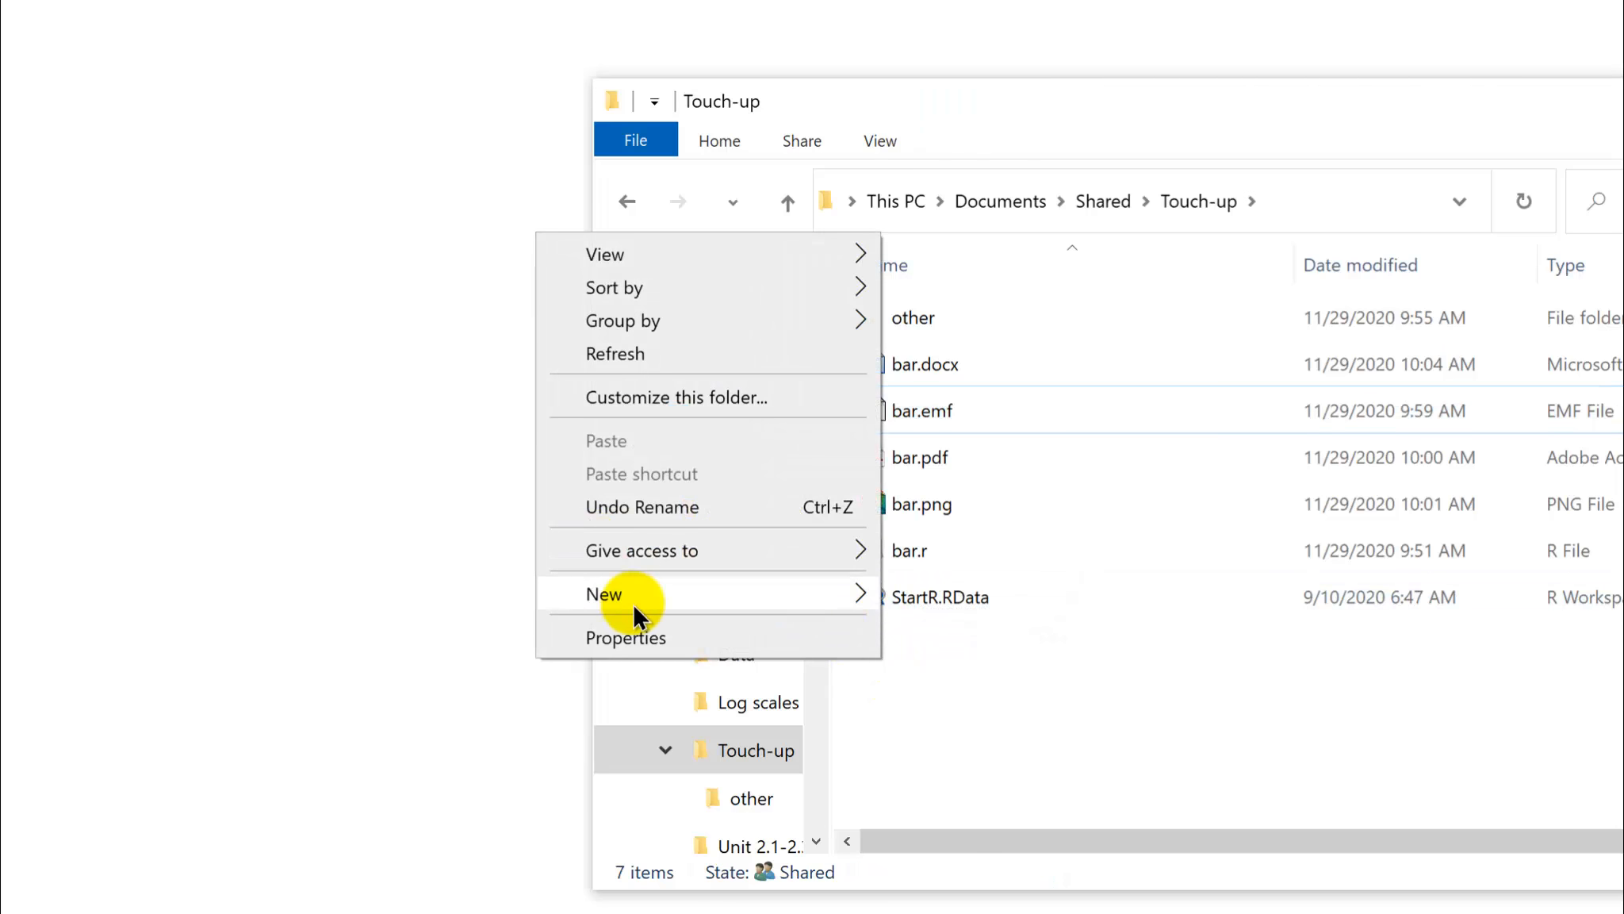
{"action": "mouse_move", "coordinate": [636, 602]}
{"action": "left_click", "coordinate": [987, 769]}
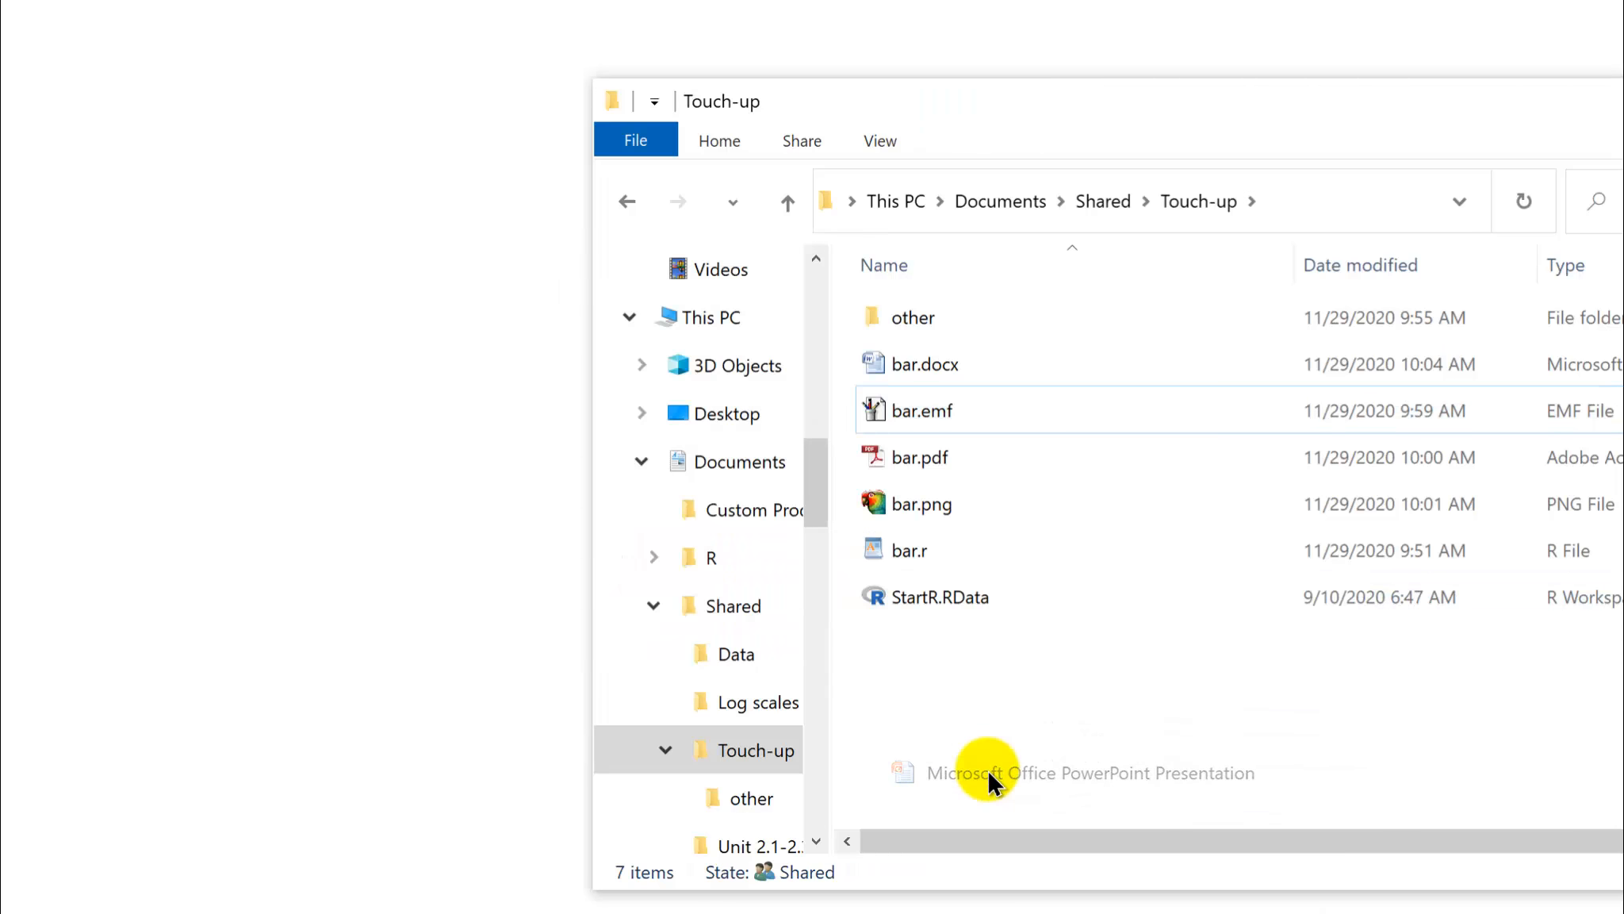
{"action": "type", "text": "bar.pptx"}
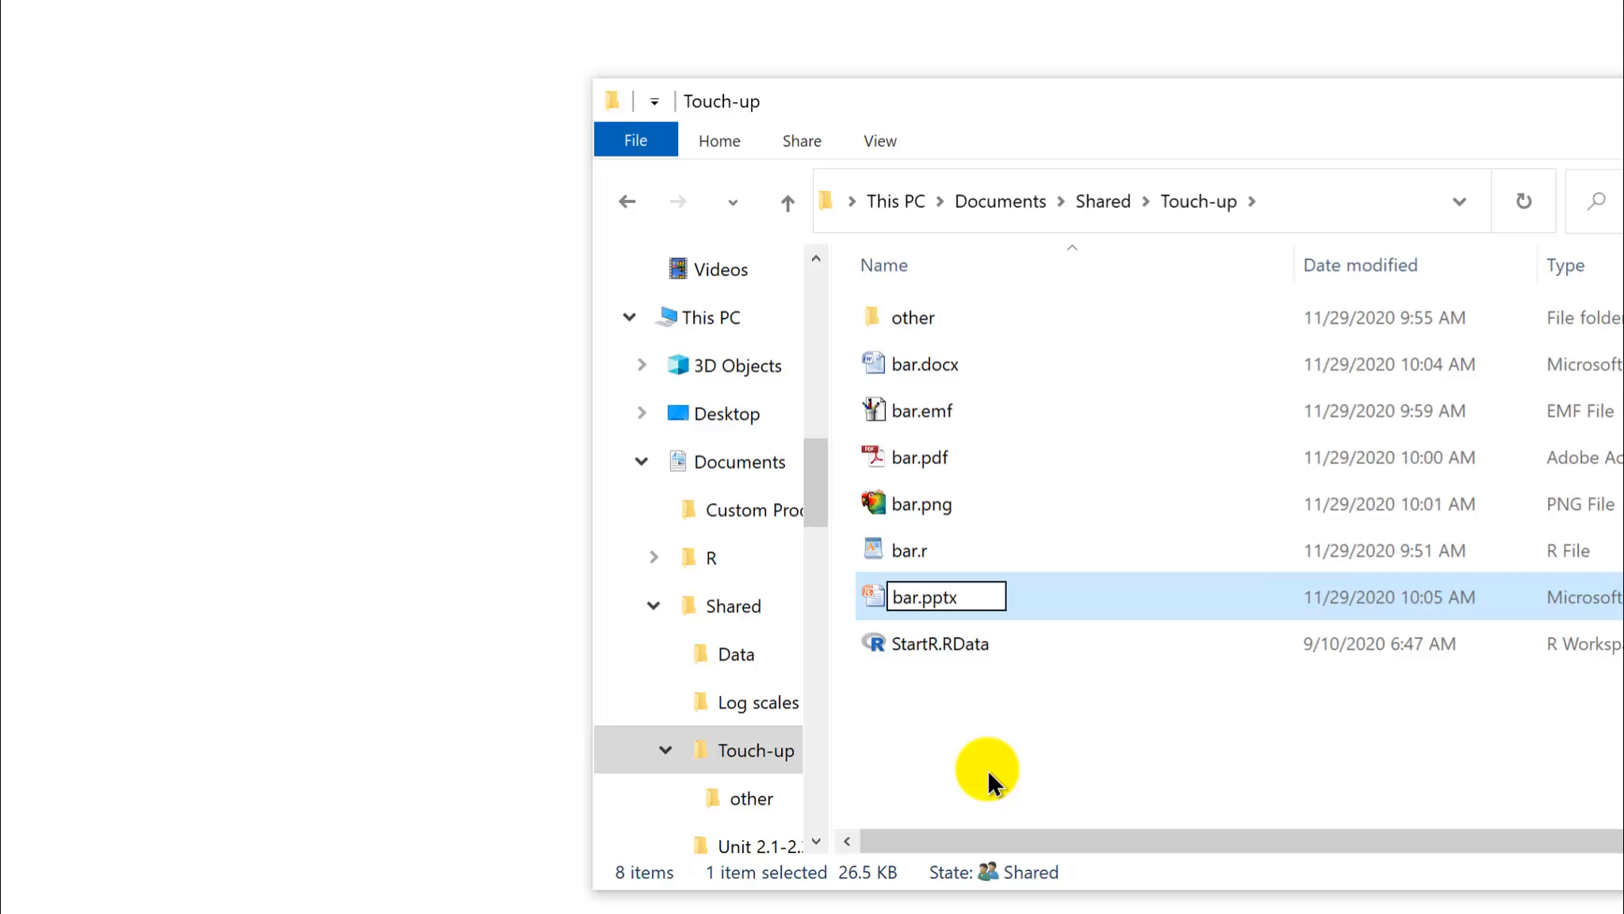
{"action": "key", "text": "Return"}
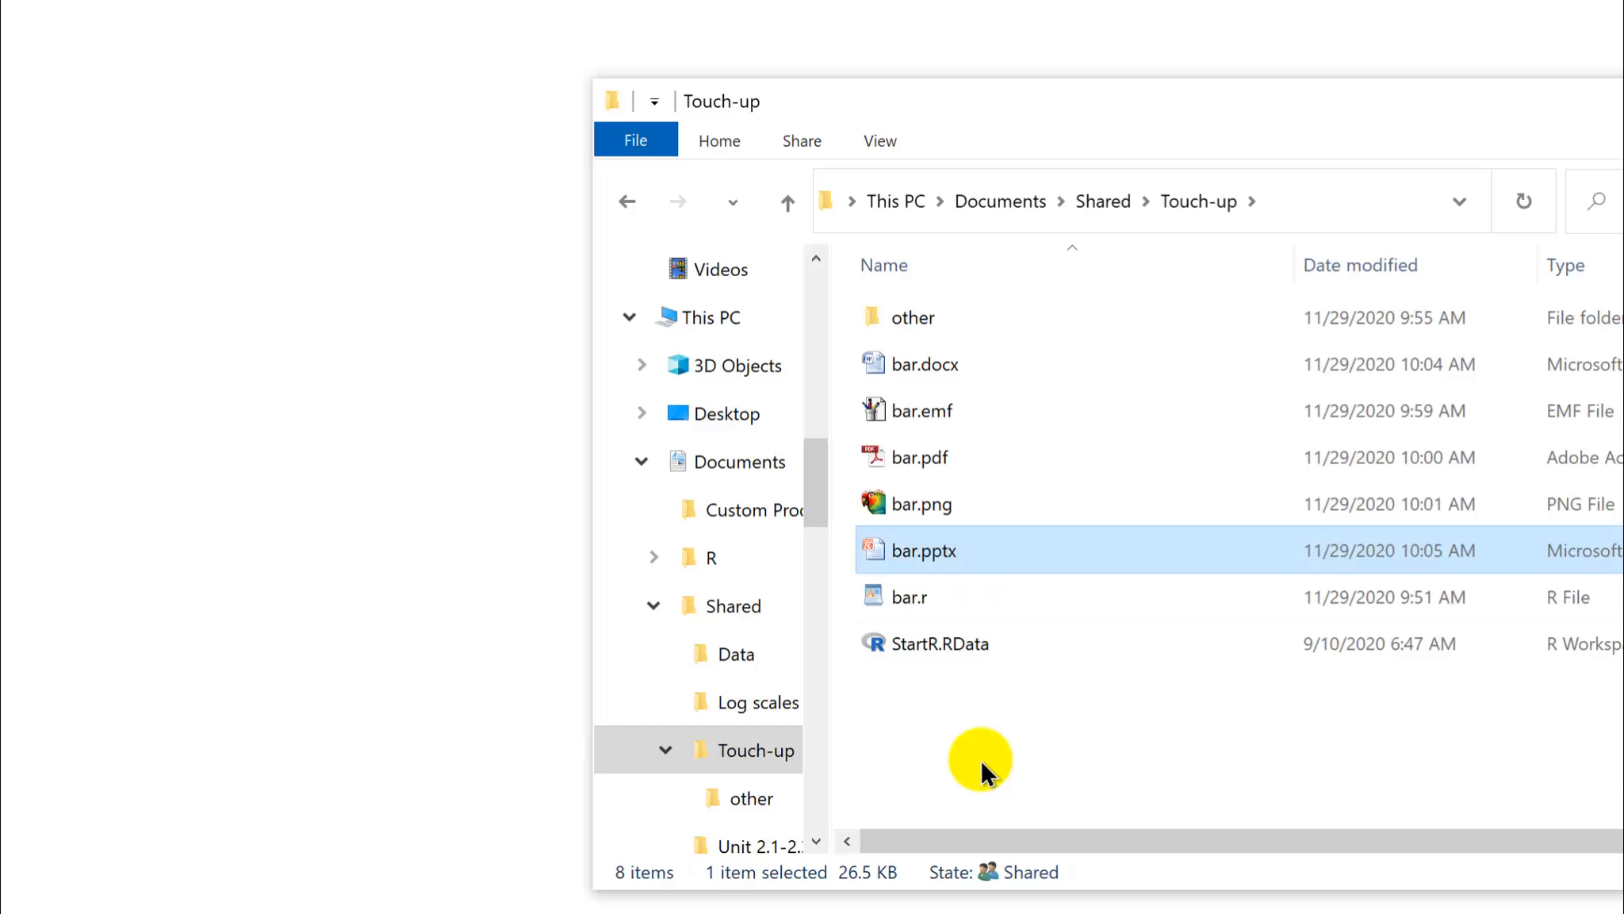
- Open bar.pptx in a window that leaves room beside it and add the first slide
{"action": "double_click", "coordinate": [894, 553]}
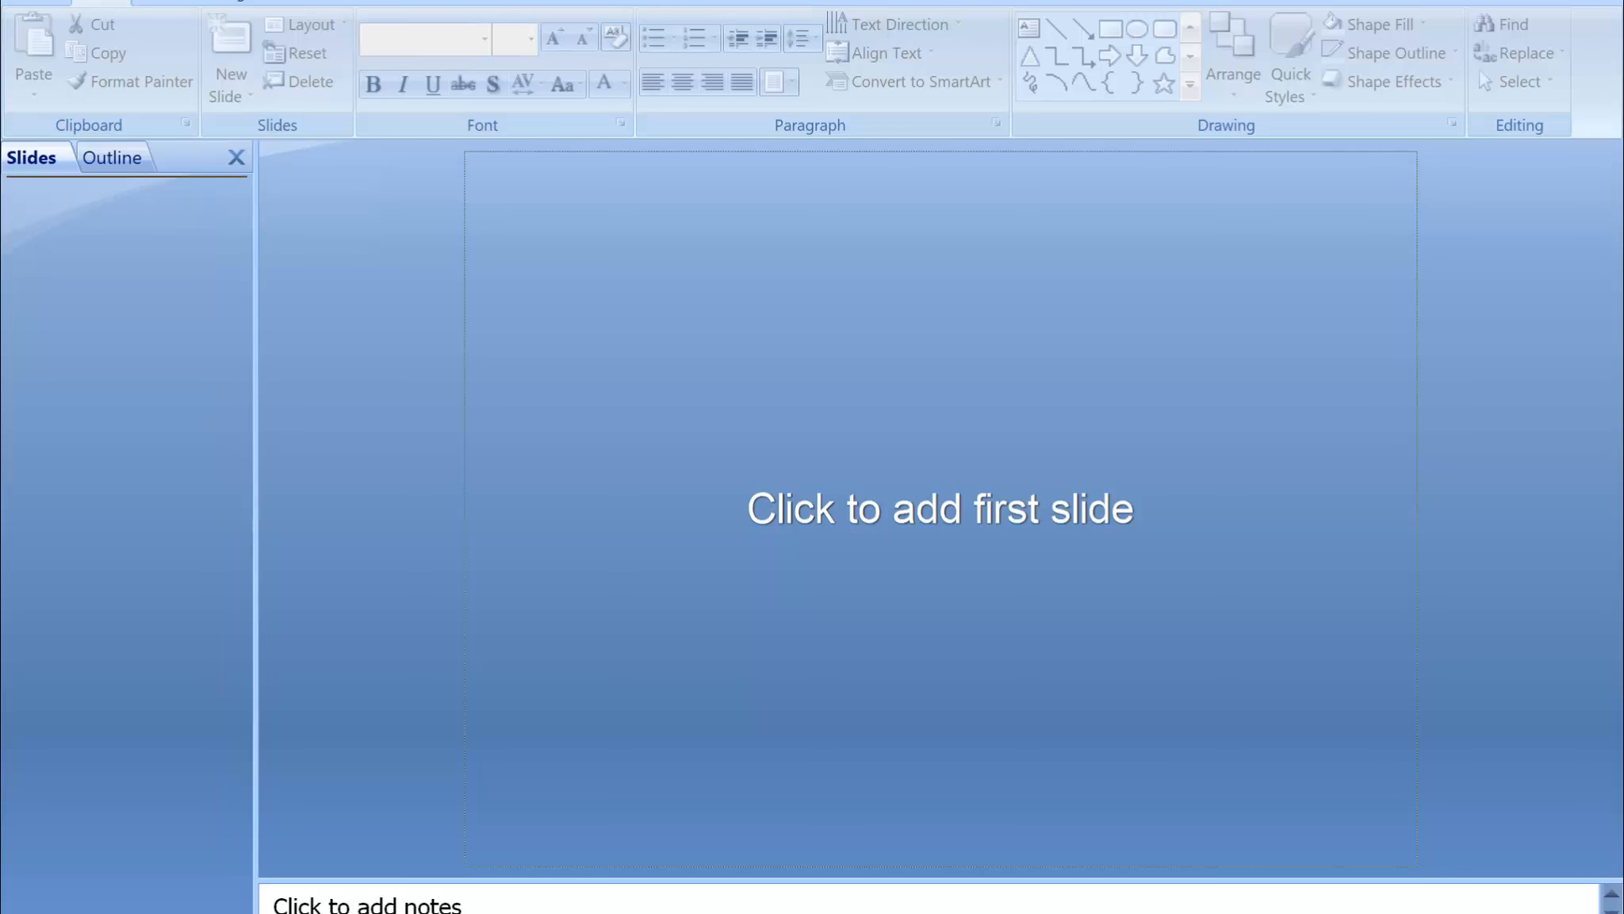
{"action": "left_click_drag", "start_coordinate": [604, 0], "coordinate": [621, 33]}
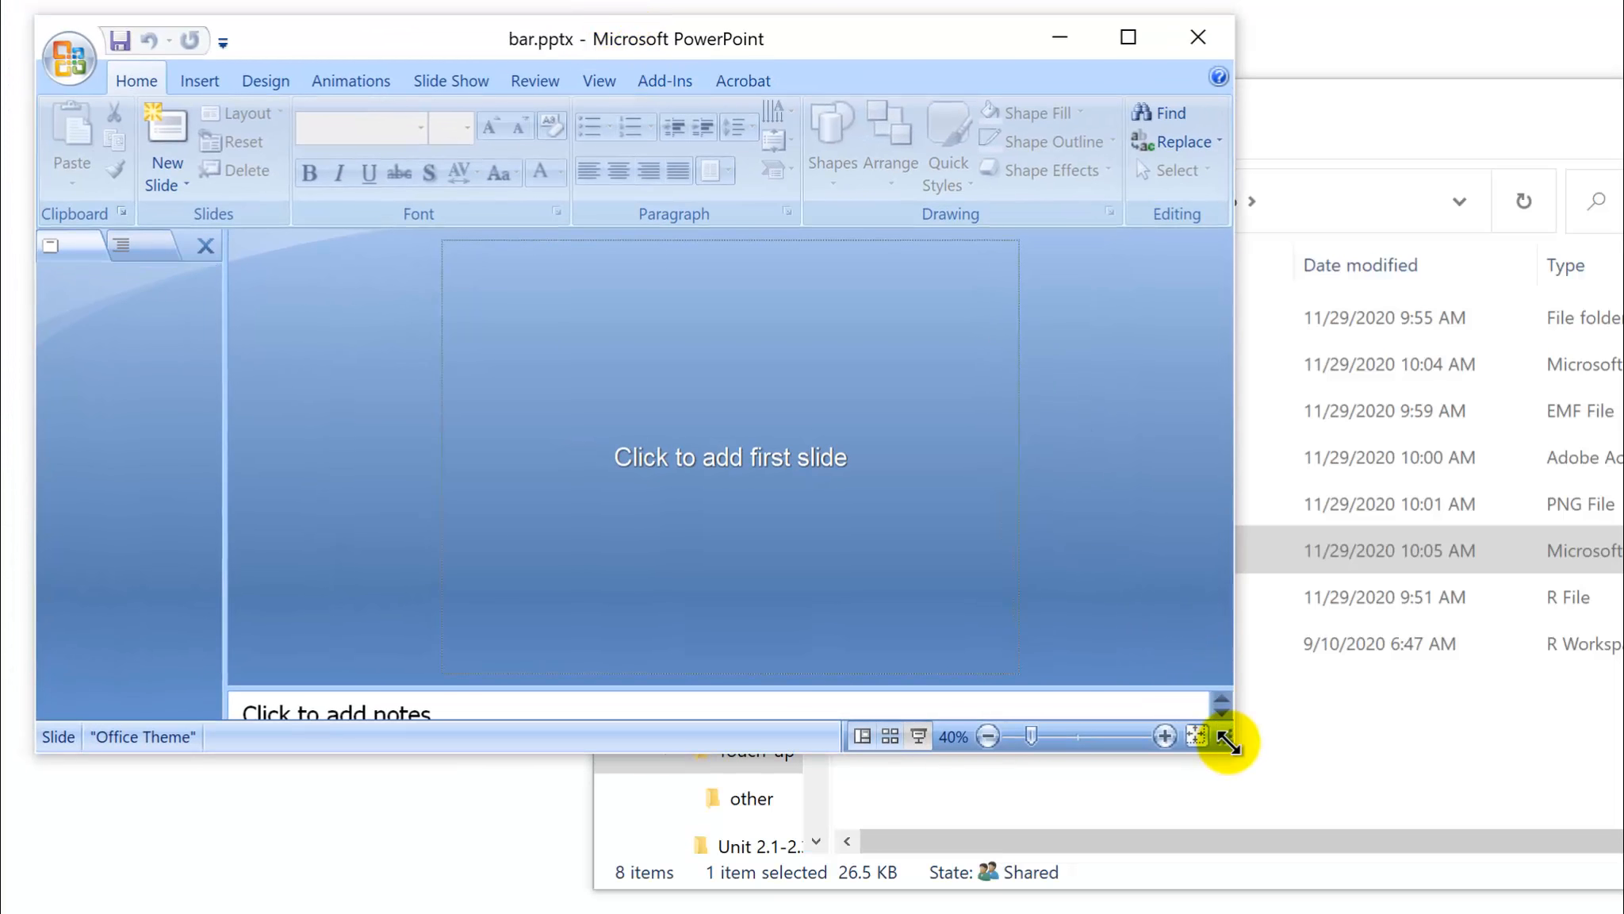
{"action": "left_click_drag", "start_coordinate": [1227, 740], "coordinate": [1568, 811]}
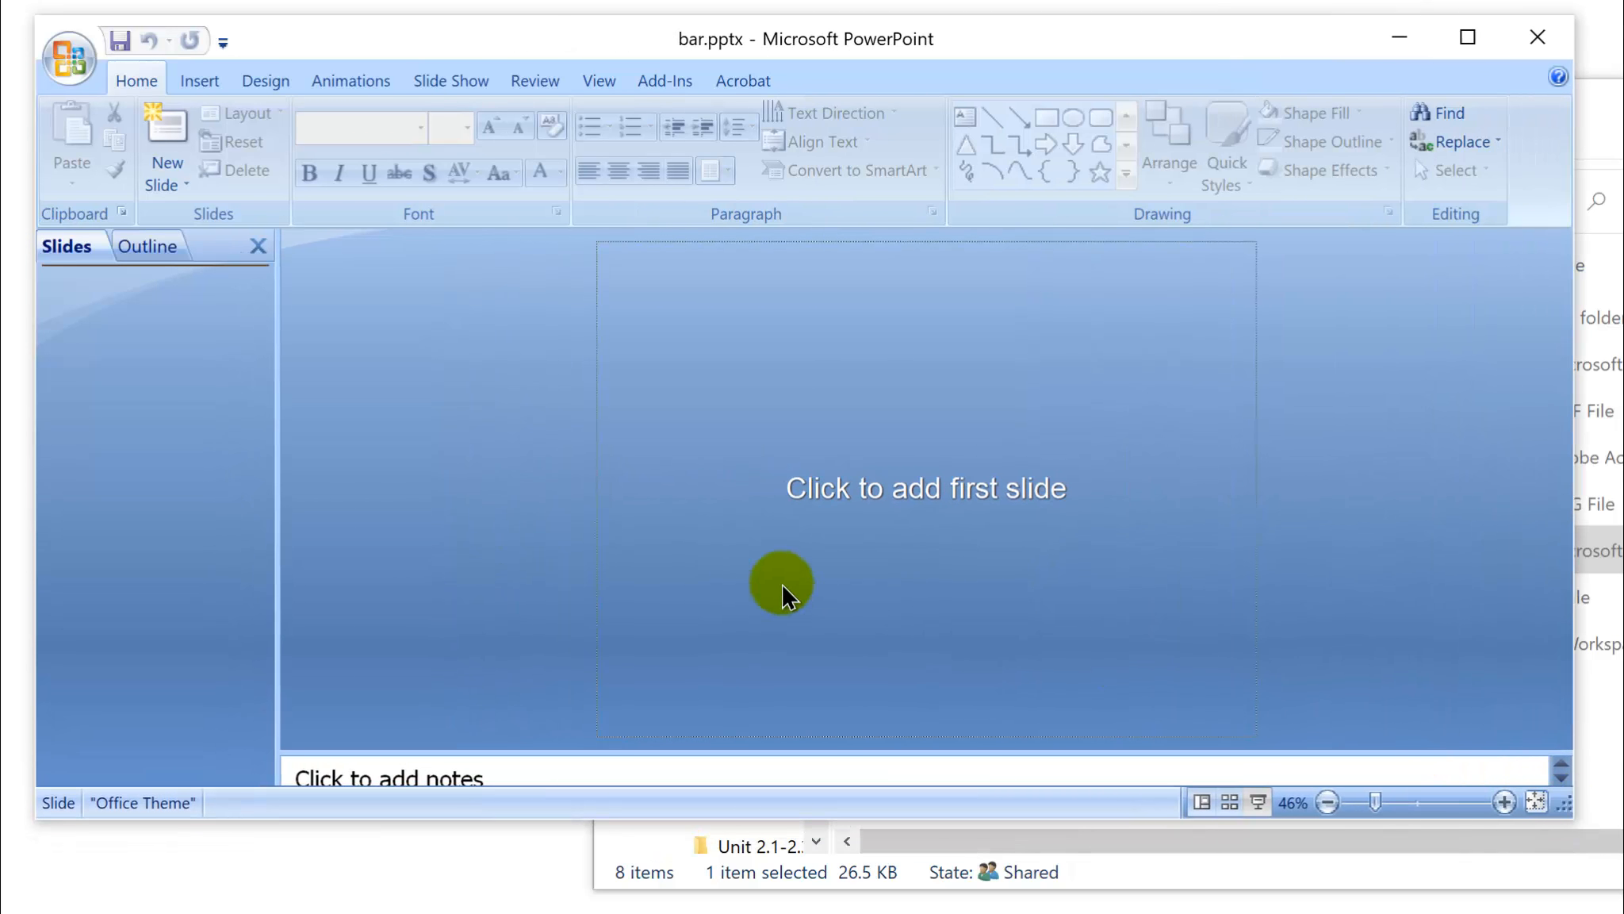
{"action": "left_click", "coordinate": [782, 582]}
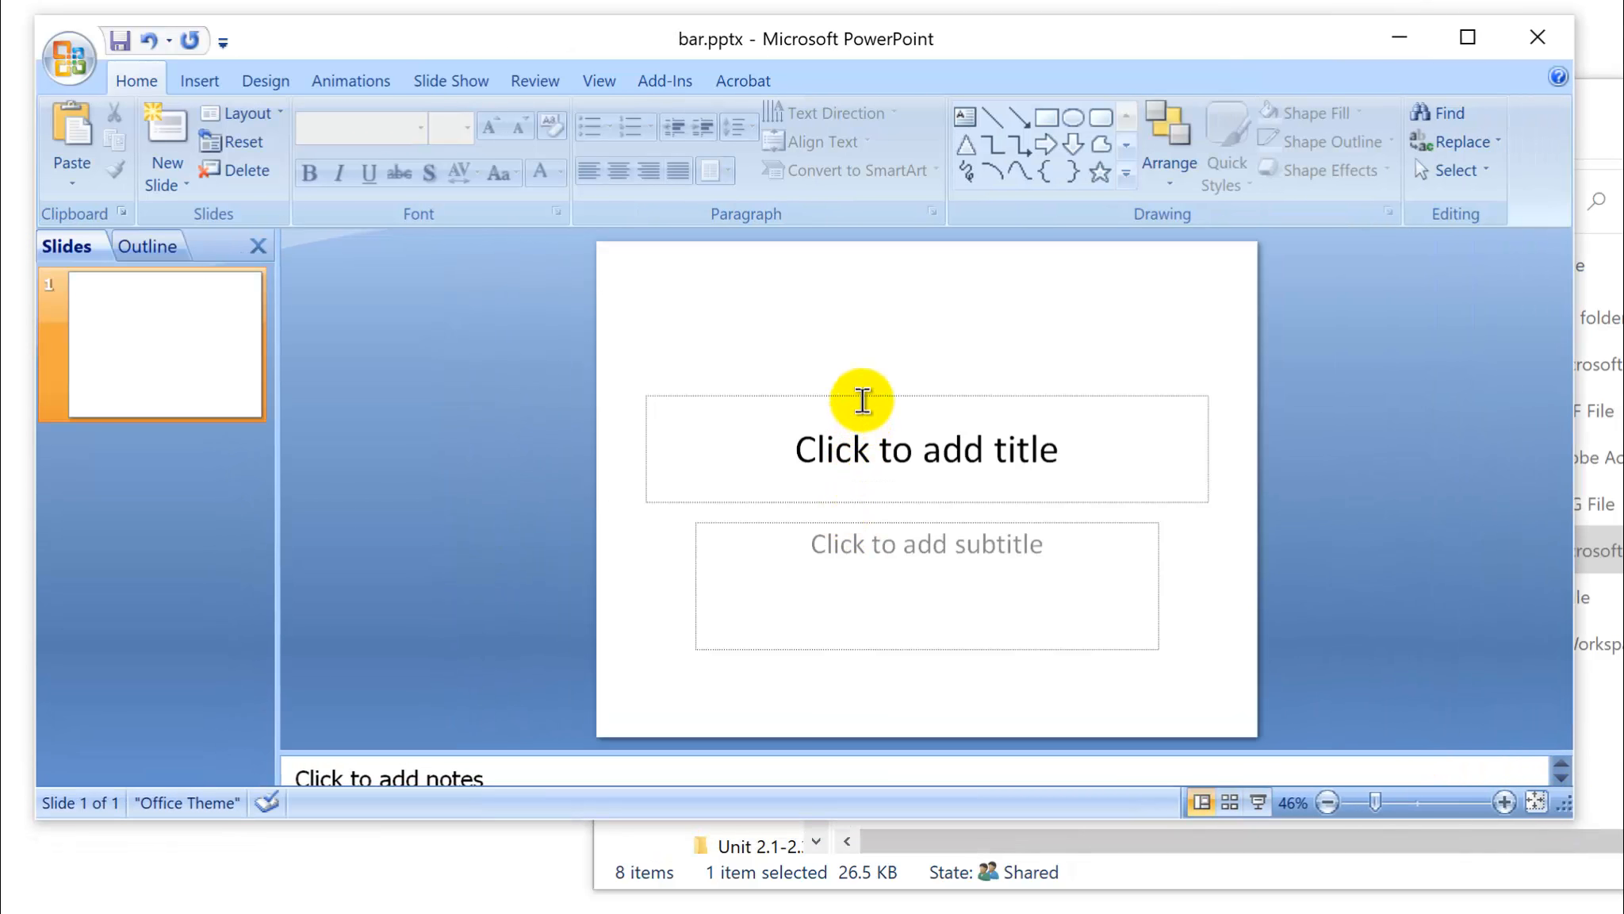
- Delete the title and subtitle placeholders from the first slide
{"action": "left_click", "coordinate": [867, 399]}
{"action": "left_click", "coordinate": [869, 395]}
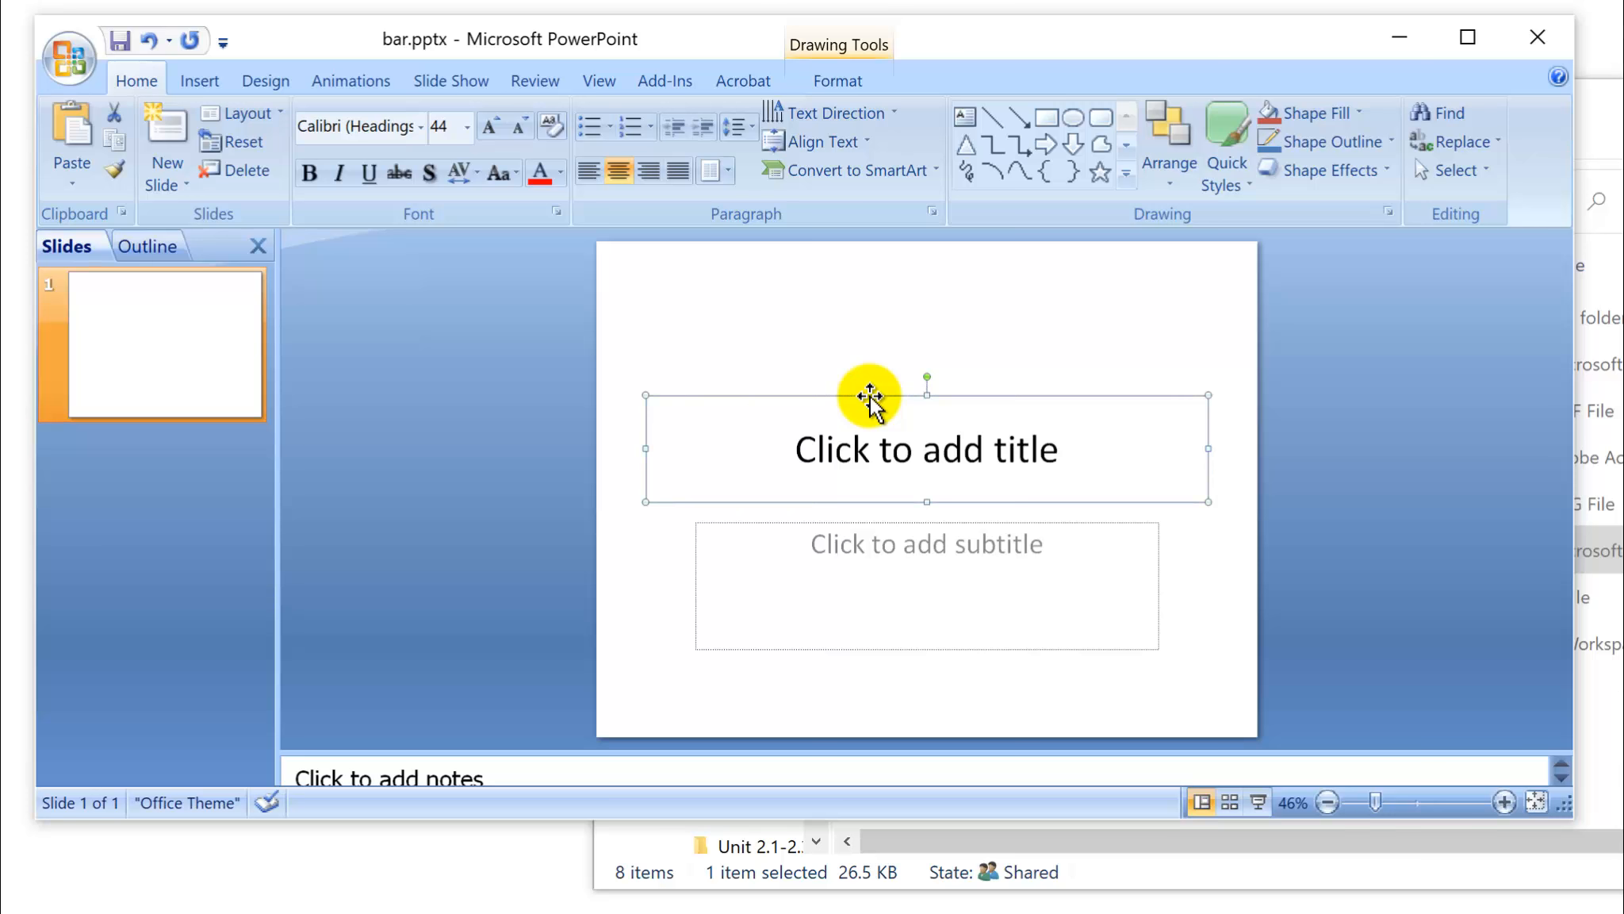
{"action": "key", "text": "Delete"}
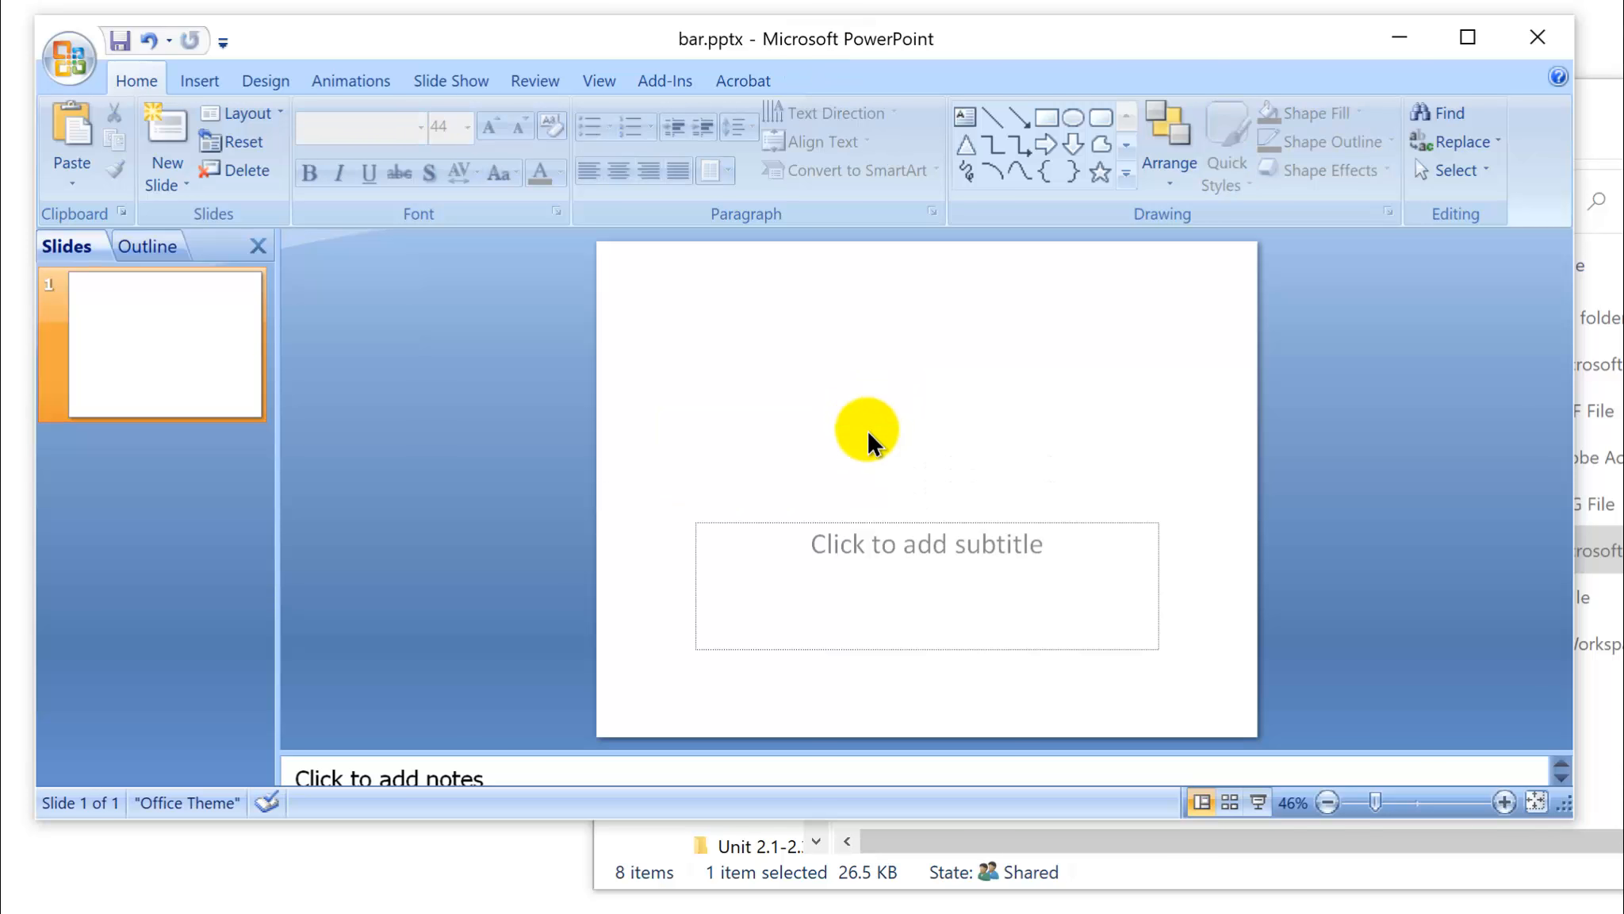
{"action": "left_click", "coordinate": [876, 525]}
{"action": "key", "text": "Delete"}
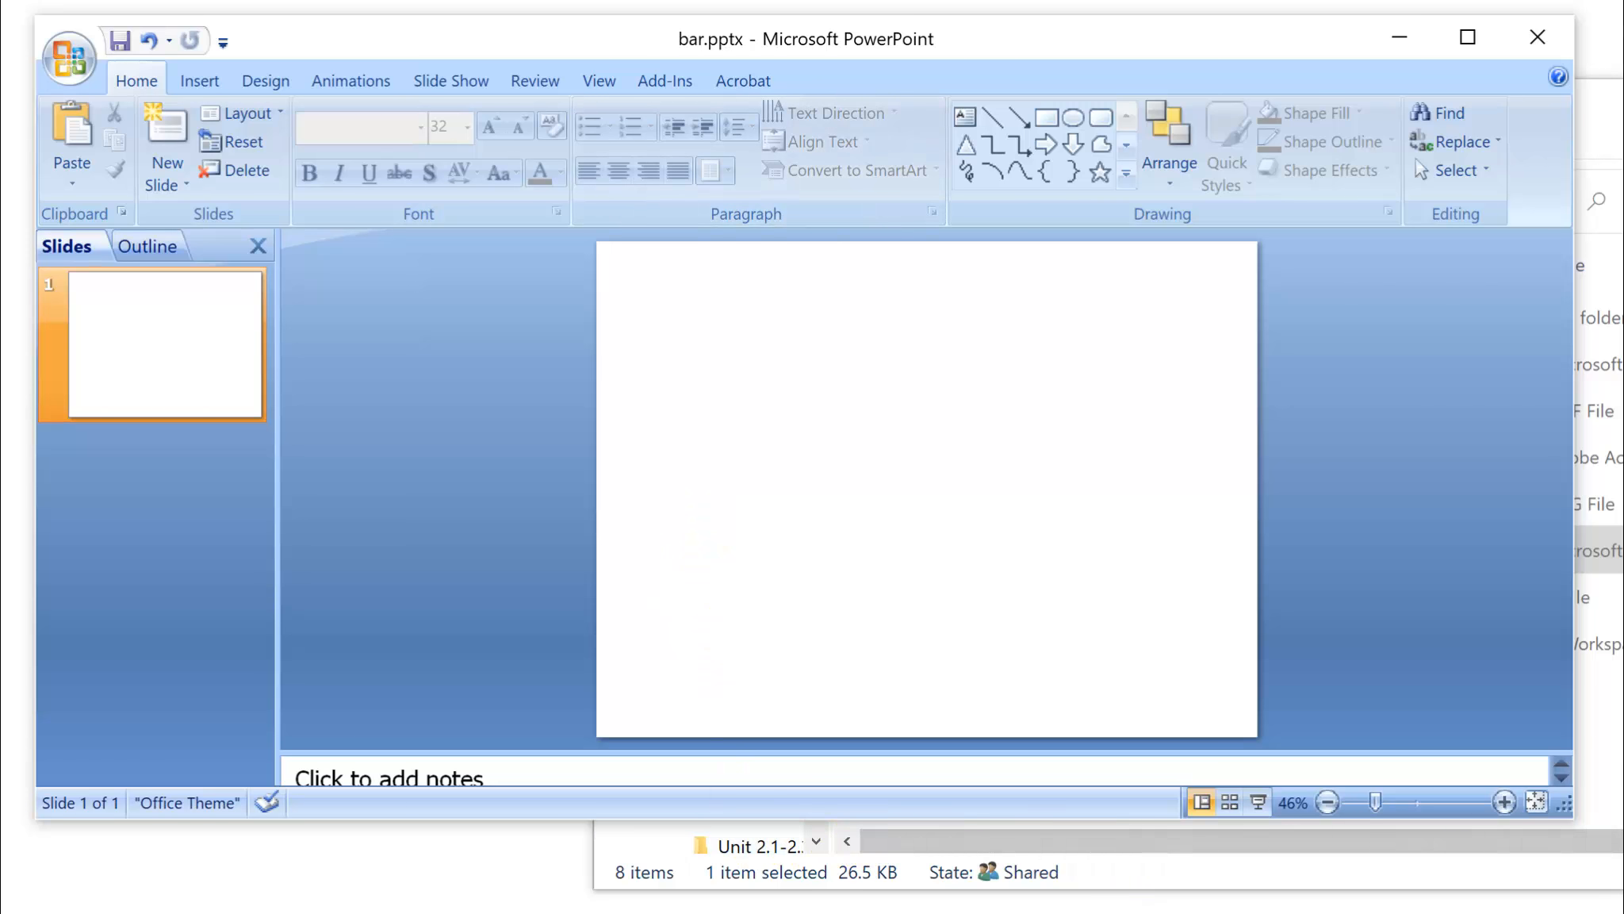
- Insert bar.emf from the Touch-up folder onto the blank slide and show its picture formatting options
{"action": "key", "text": "alt+Tab"}
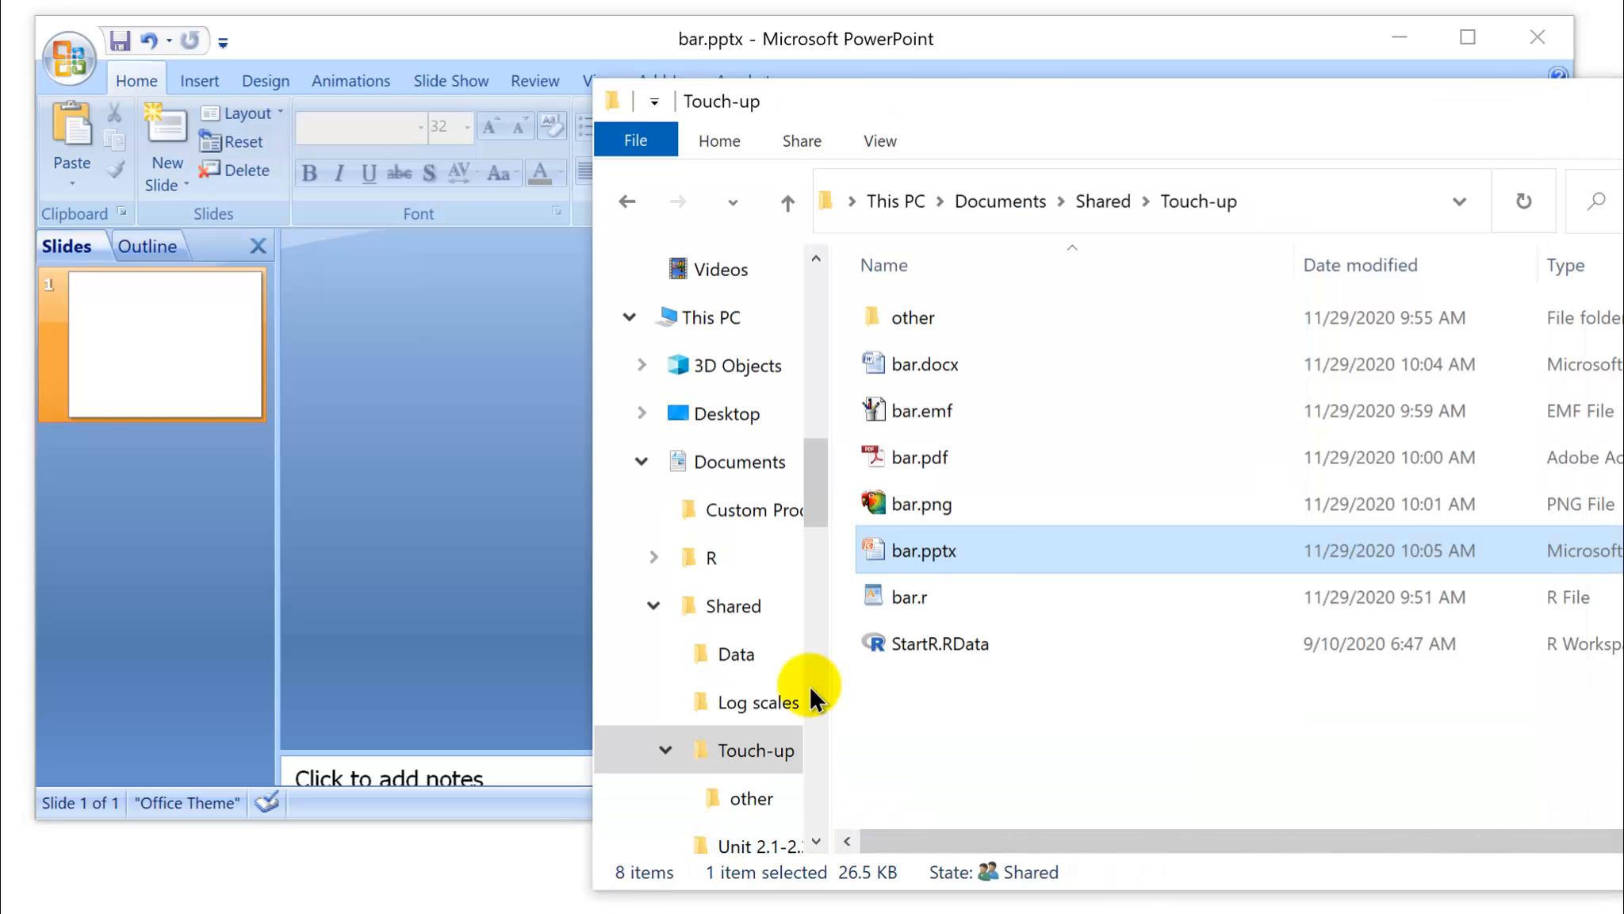
{"action": "left_click_drag", "start_coordinate": [1058, 99], "coordinate": [1355, 99]}
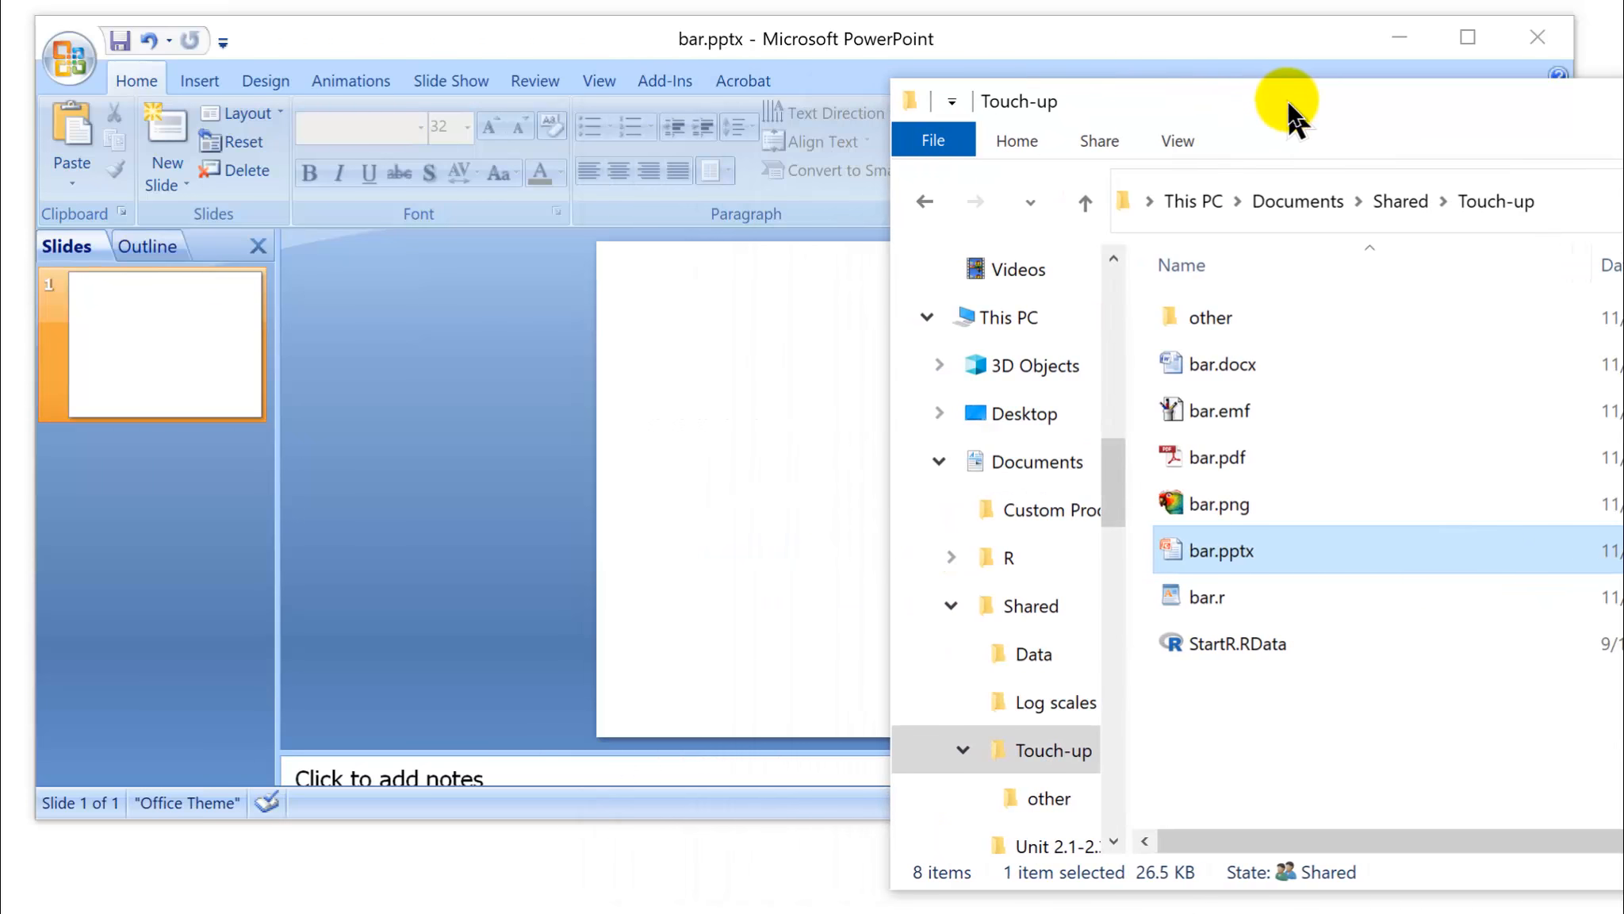
{"action": "left_click_drag", "start_coordinate": [1221, 411], "coordinate": [793, 452]}
{"action": "double_click", "coordinate": [830, 463]}
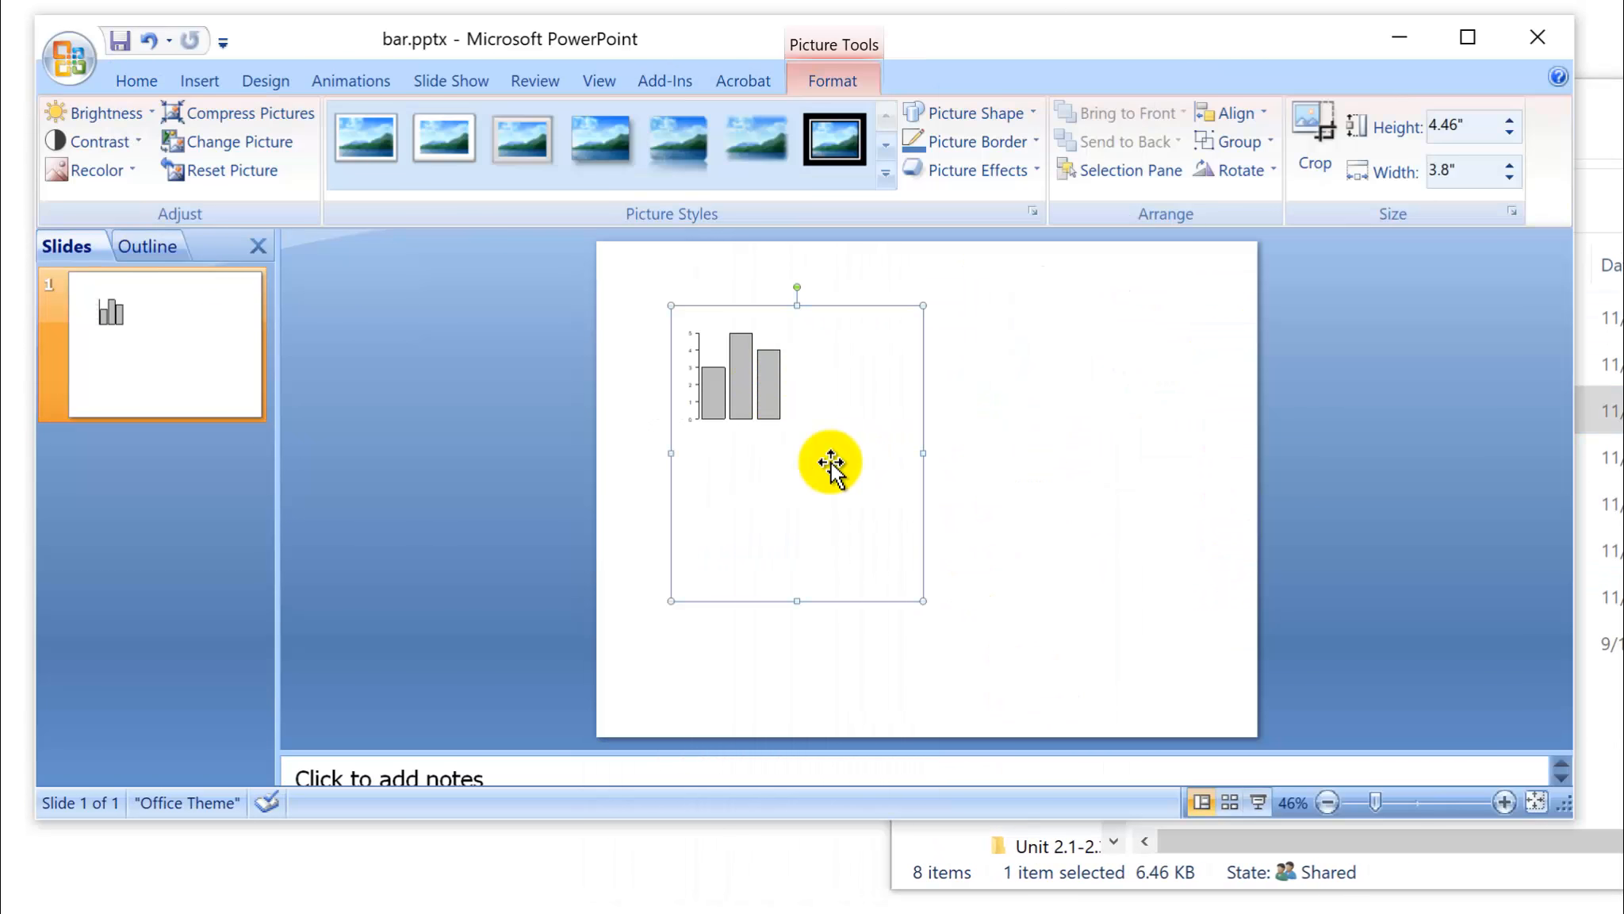
- Crop the empty area off the plot picture and enlarge it to about 6.5" high by 6.53" wide, centred on the slide
{"action": "left_click", "coordinate": [1307, 121]}
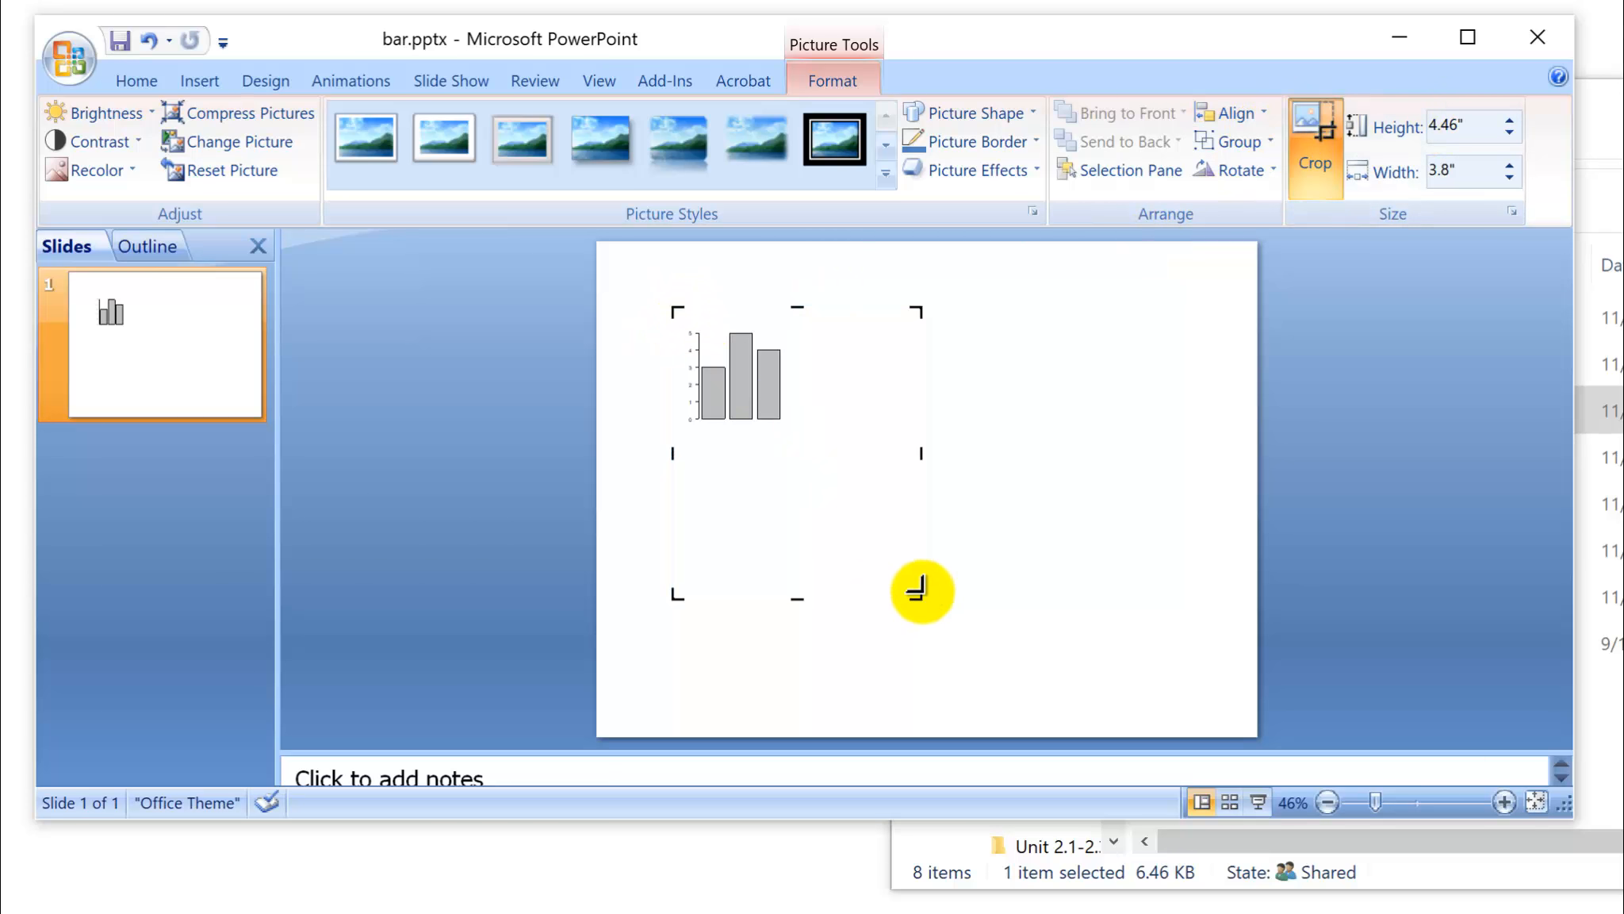
{"action": "left_click_drag", "start_coordinate": [922, 599], "coordinate": [1106, 559]}
{"action": "left_click", "coordinate": [803, 441]}
{"action": "left_click", "coordinate": [736, 367]}
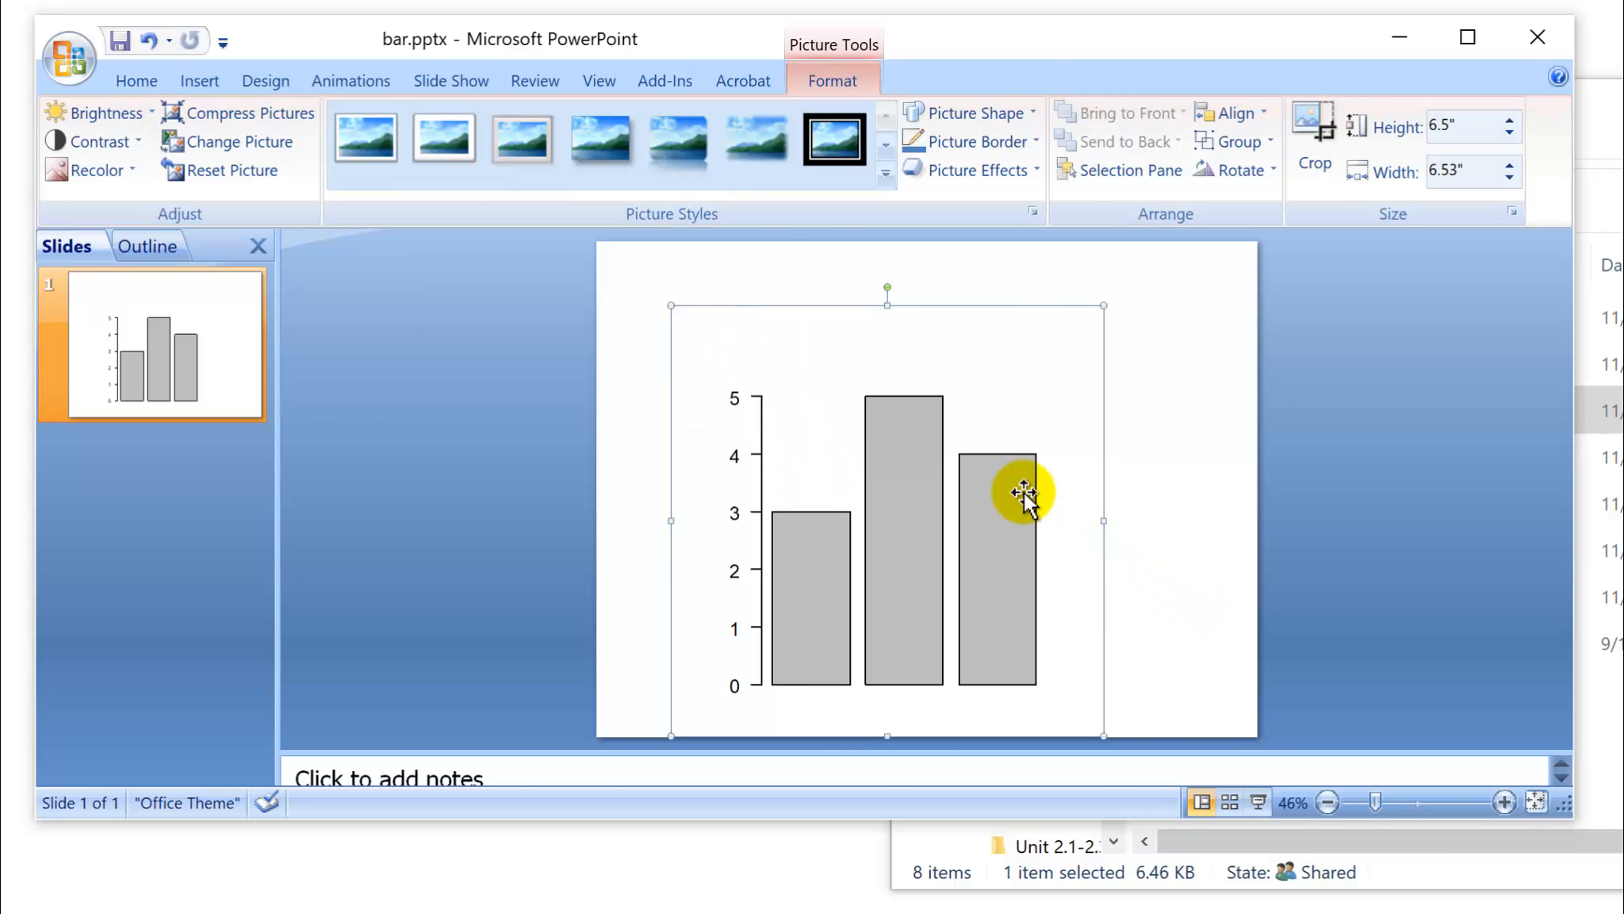
{"action": "left_click_drag", "start_coordinate": [954, 439], "coordinate": [994, 384]}
{"action": "left_click_drag", "start_coordinate": [944, 441], "coordinate": [925, 448]}
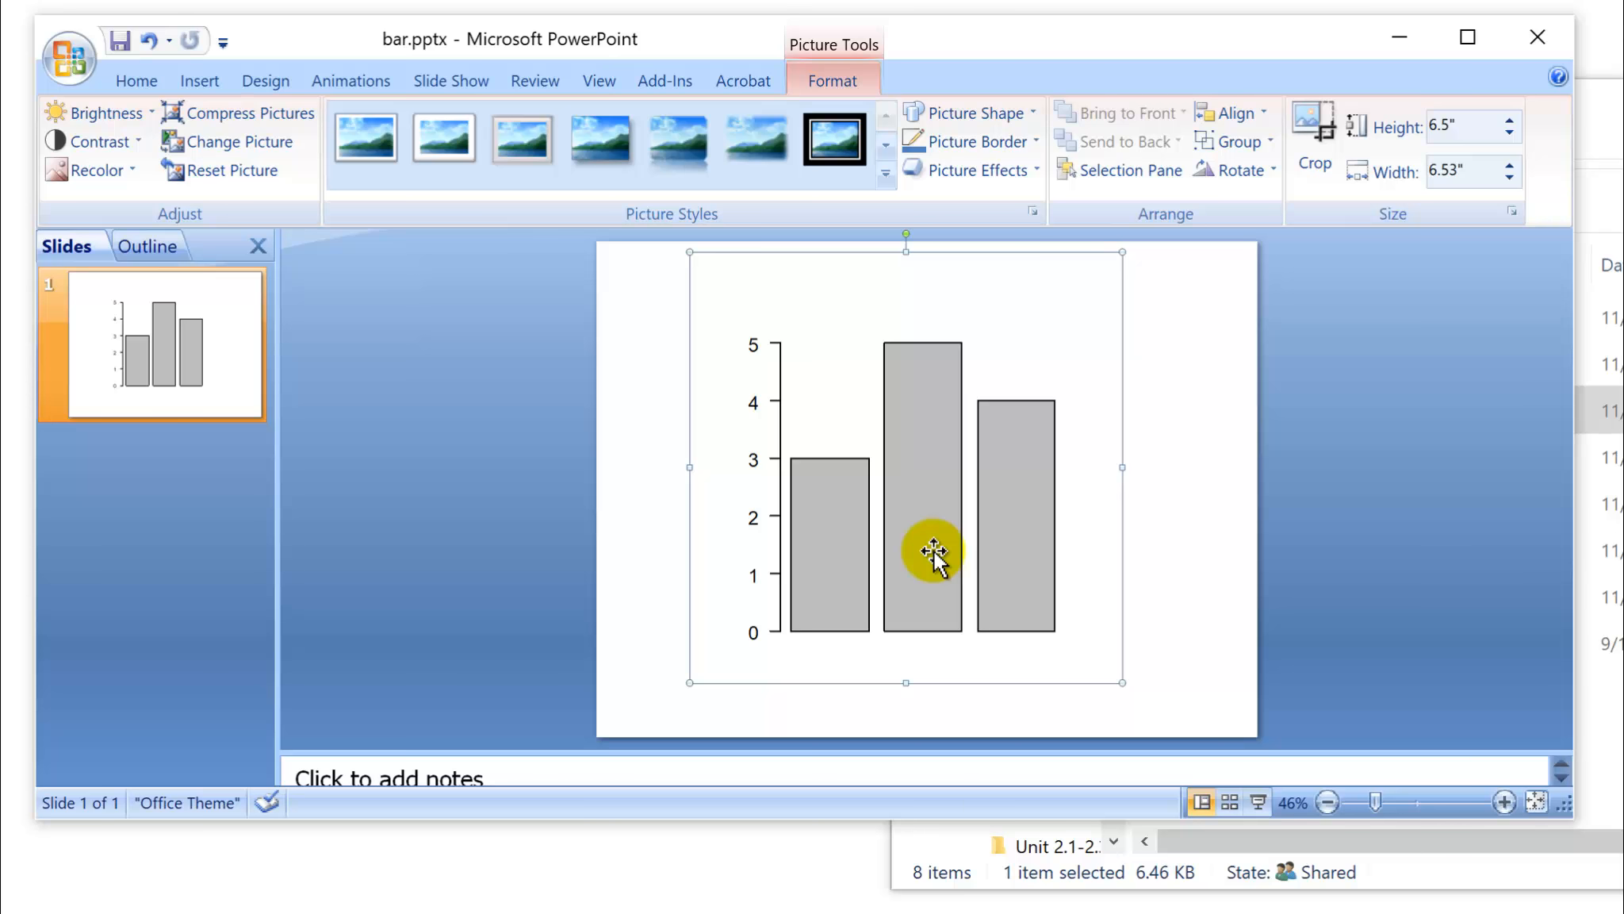
- Ungroup the imported plot picture, converting it to a Microsoft Office drawing object
{"action": "left_click", "coordinate": [136, 80]}
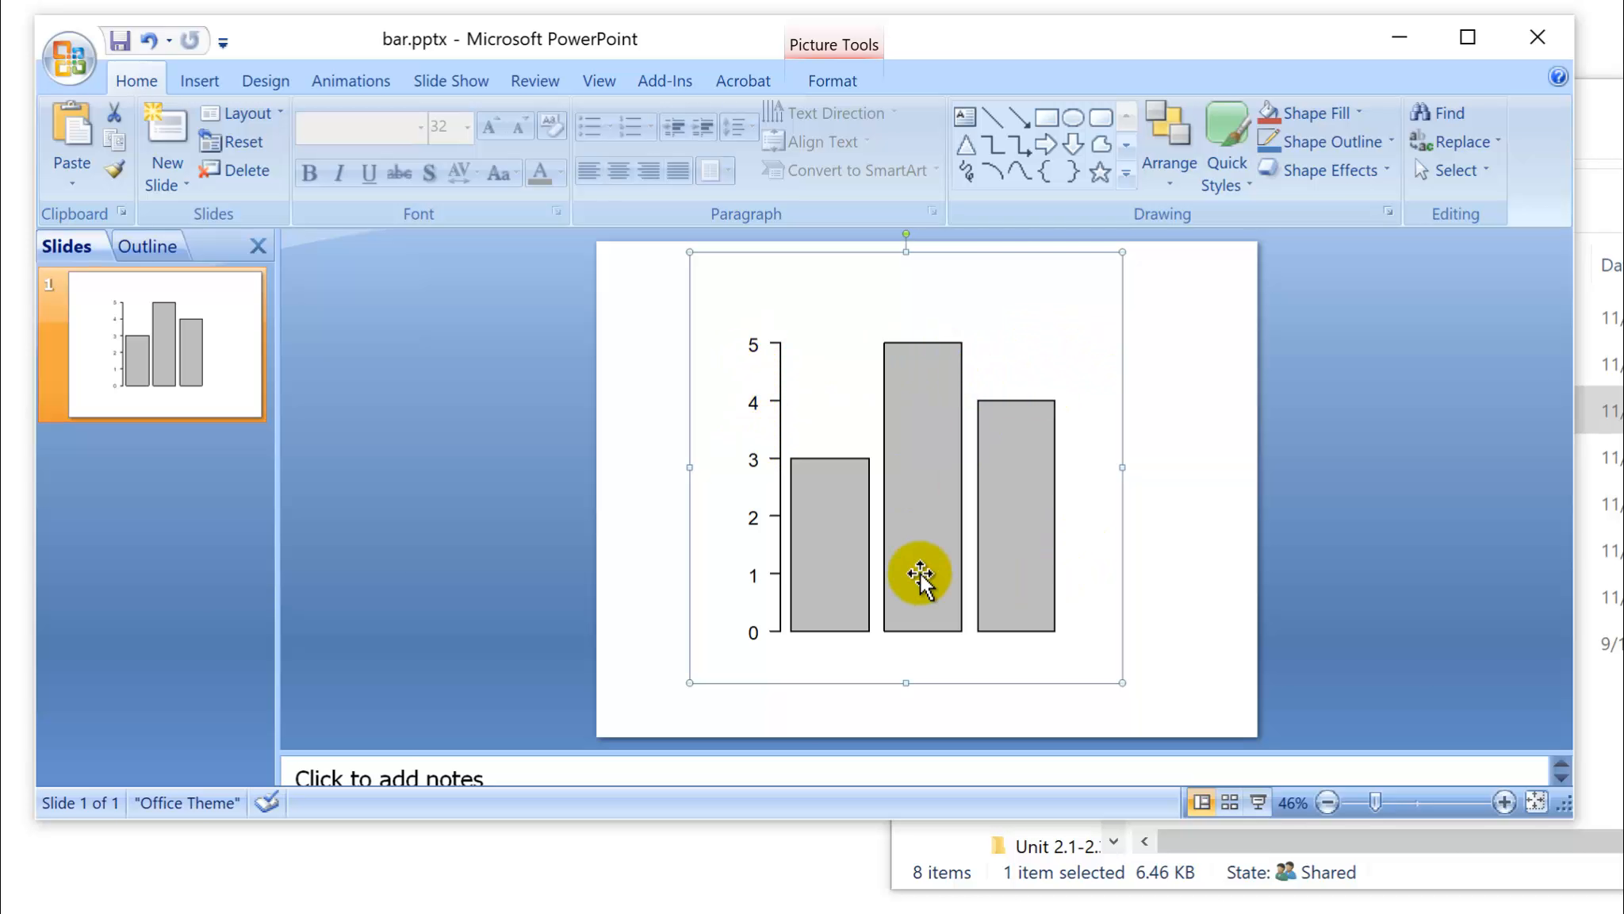
{"action": "right_click", "coordinate": [881, 359]}
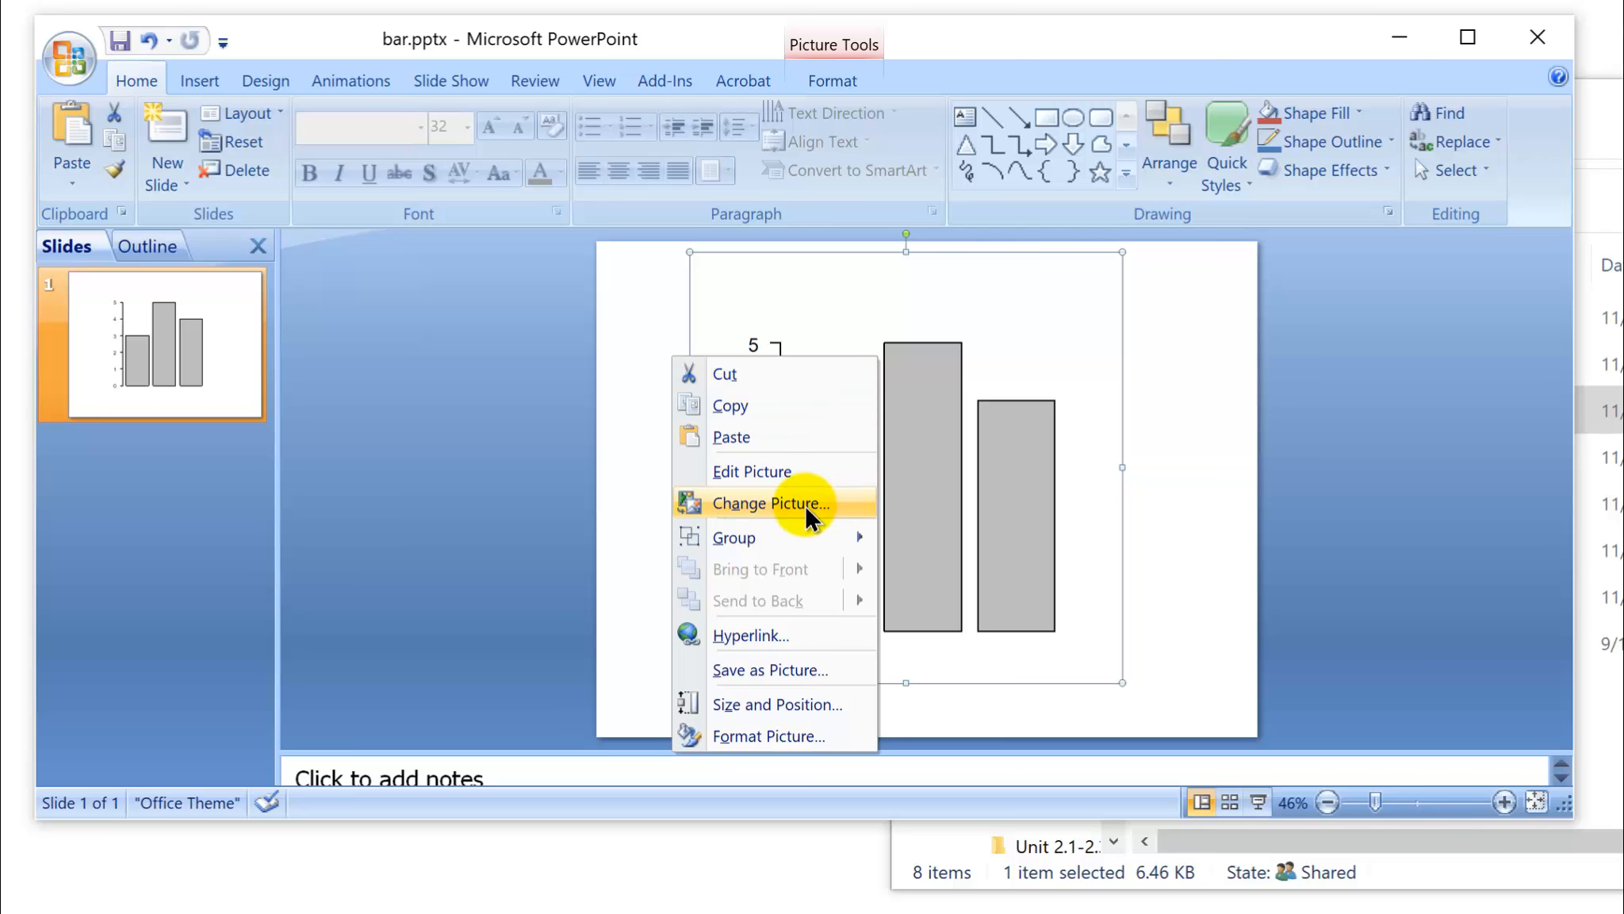
{"action": "mouse_move", "coordinate": [820, 538]}
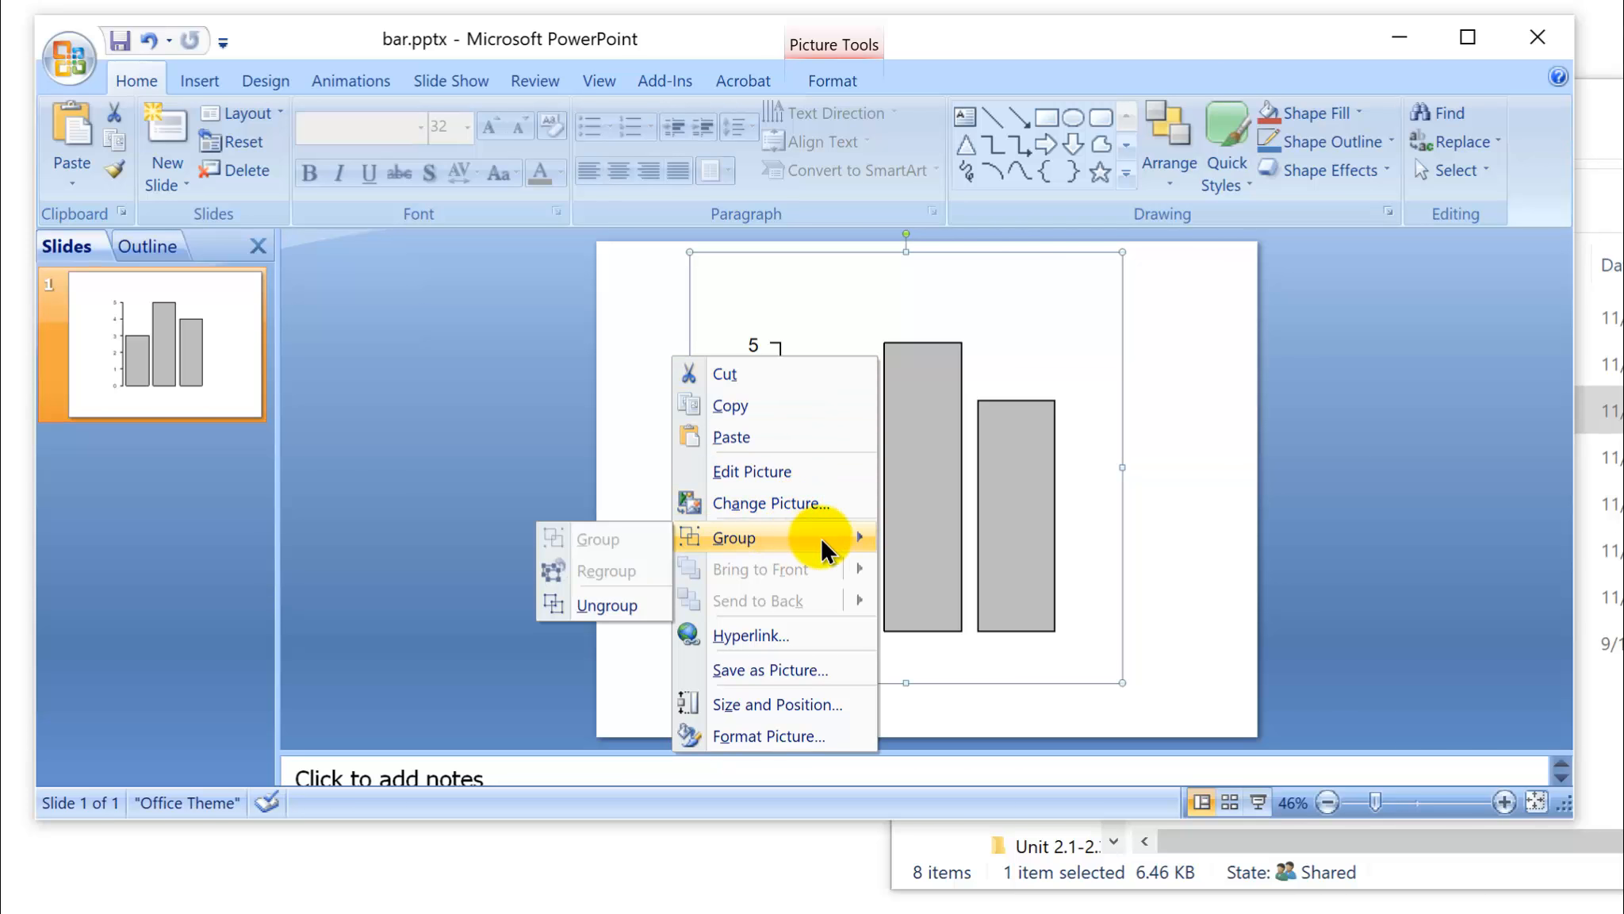
{"action": "left_click", "coordinate": [608, 605]}
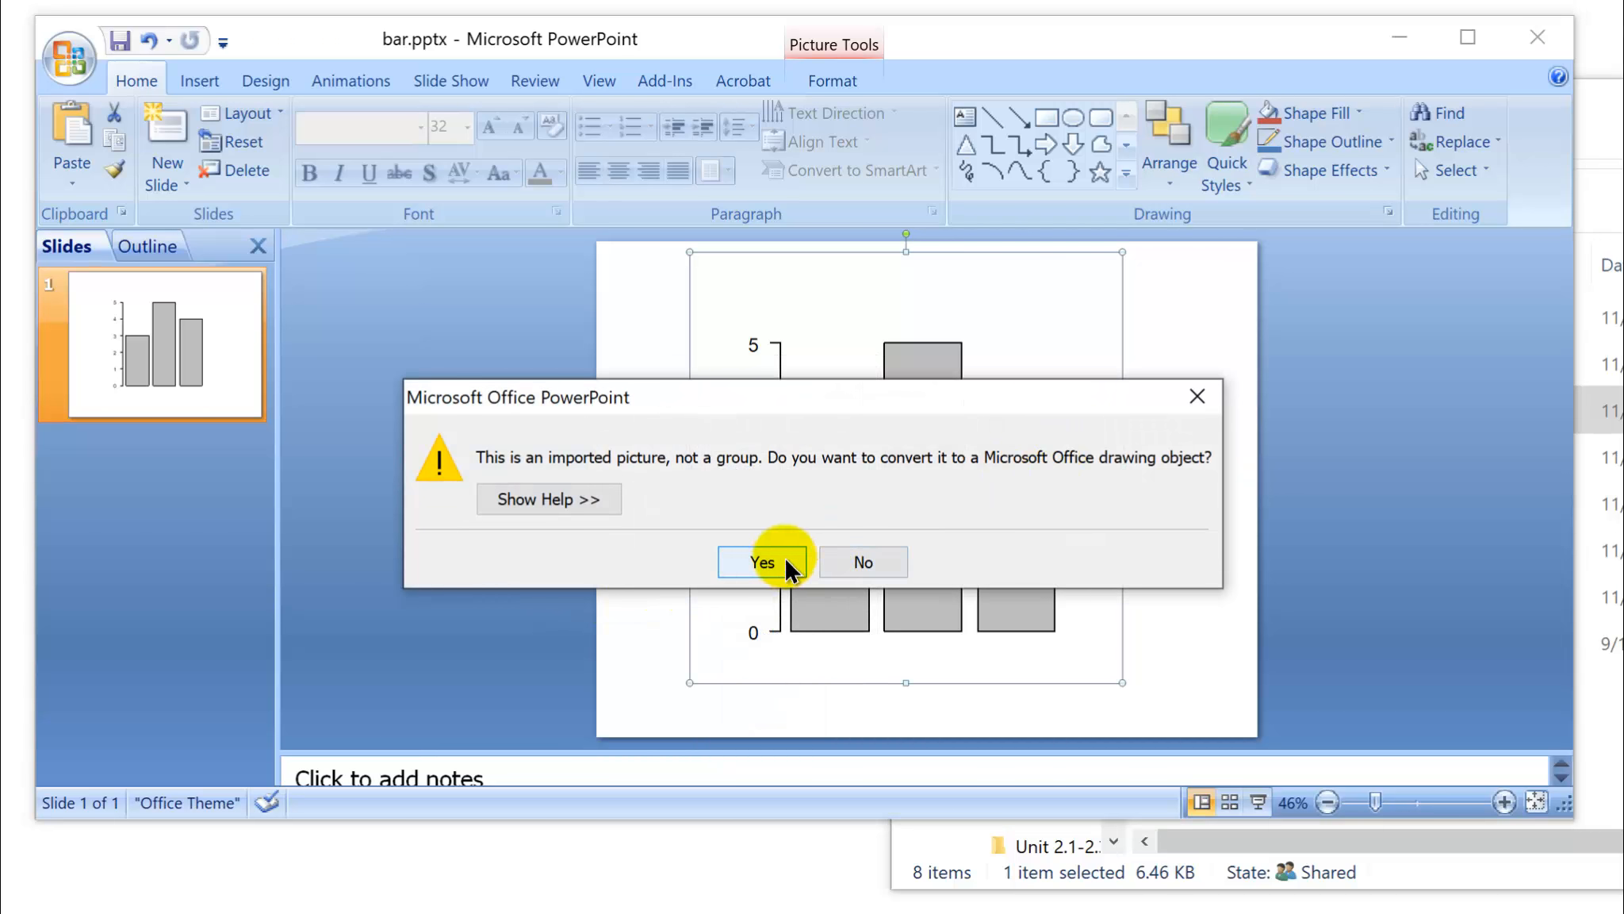
{"action": "left_click", "coordinate": [764, 562]}
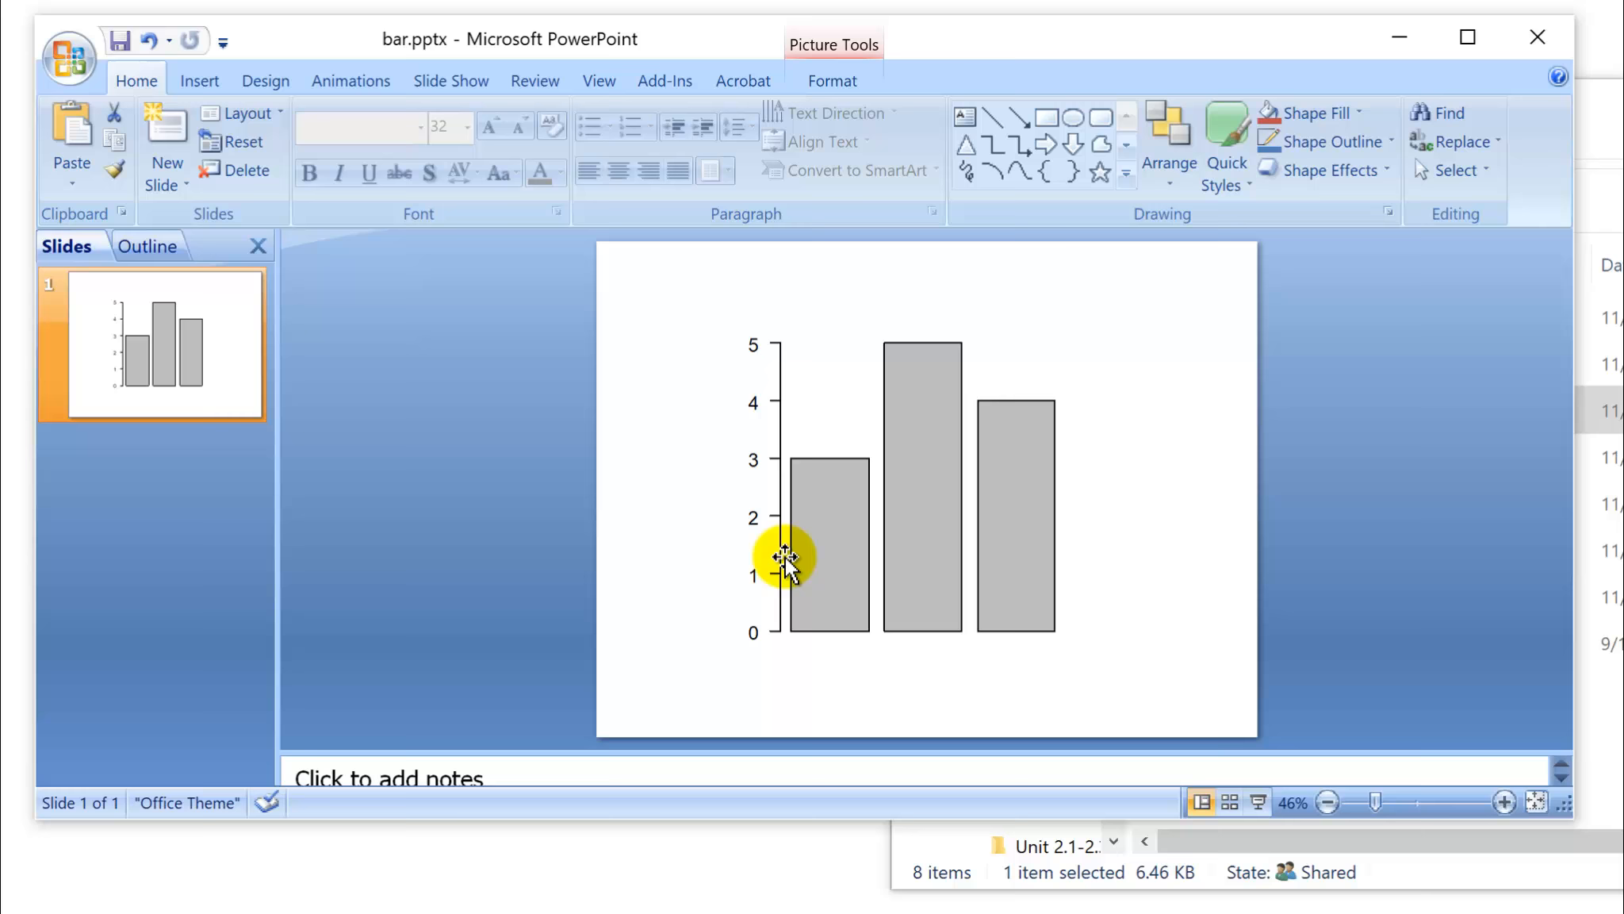
- Ungroup the converted drawing again so that its bars, axis lines and numbers become separate shapes
{"action": "right_click", "coordinate": [831, 340]}
{"action": "mouse_move", "coordinate": [736, 490]}
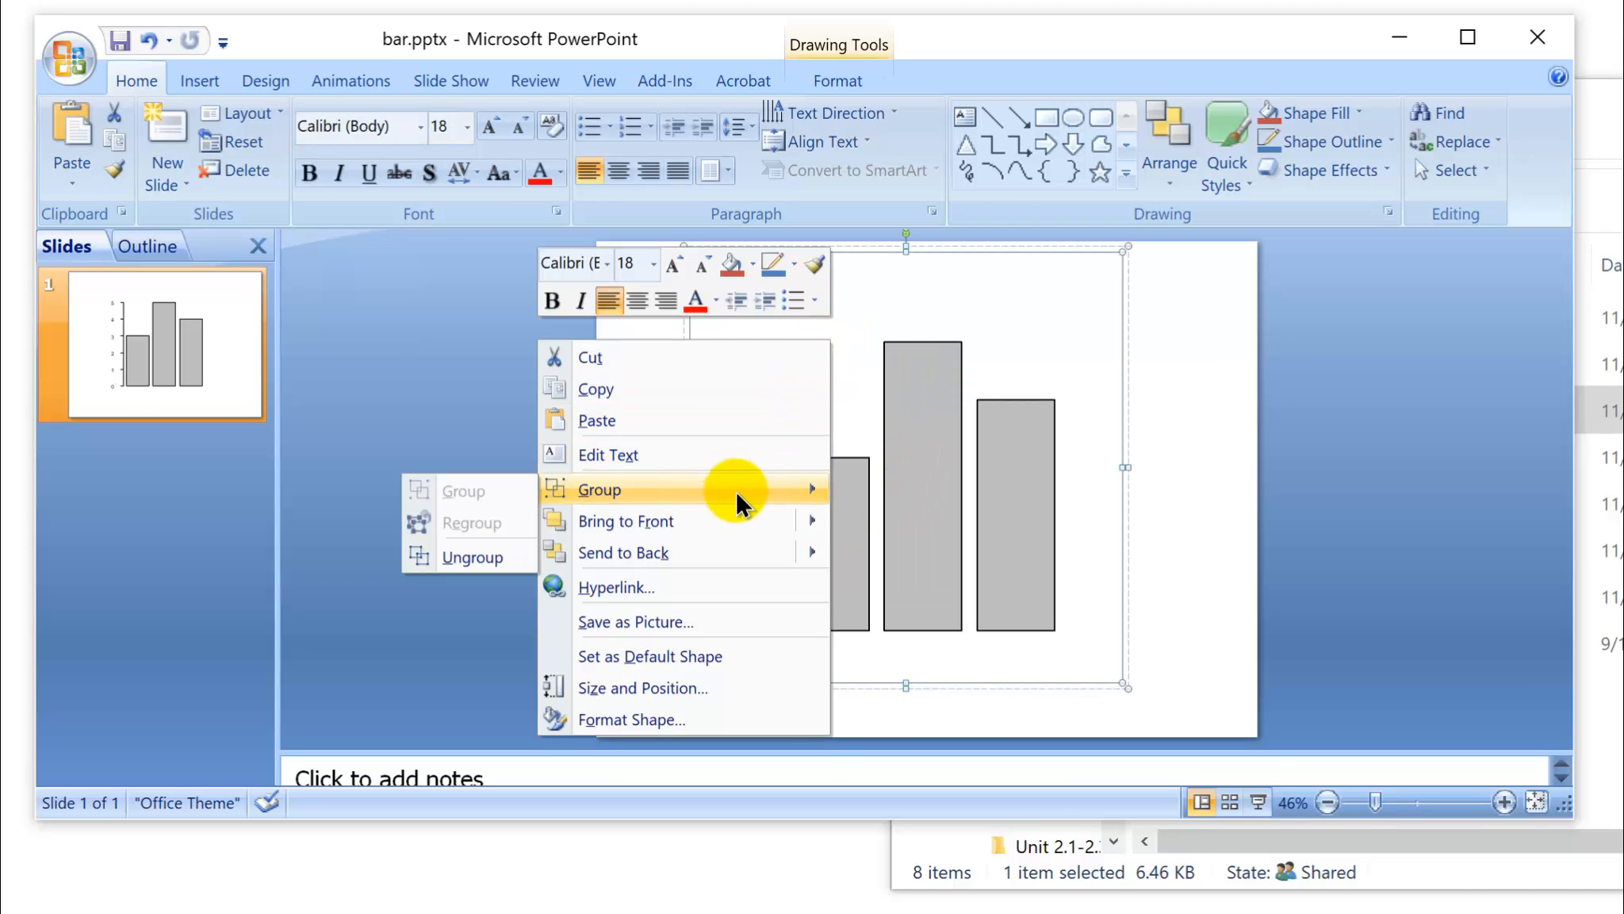
{"action": "left_click", "coordinate": [484, 553]}
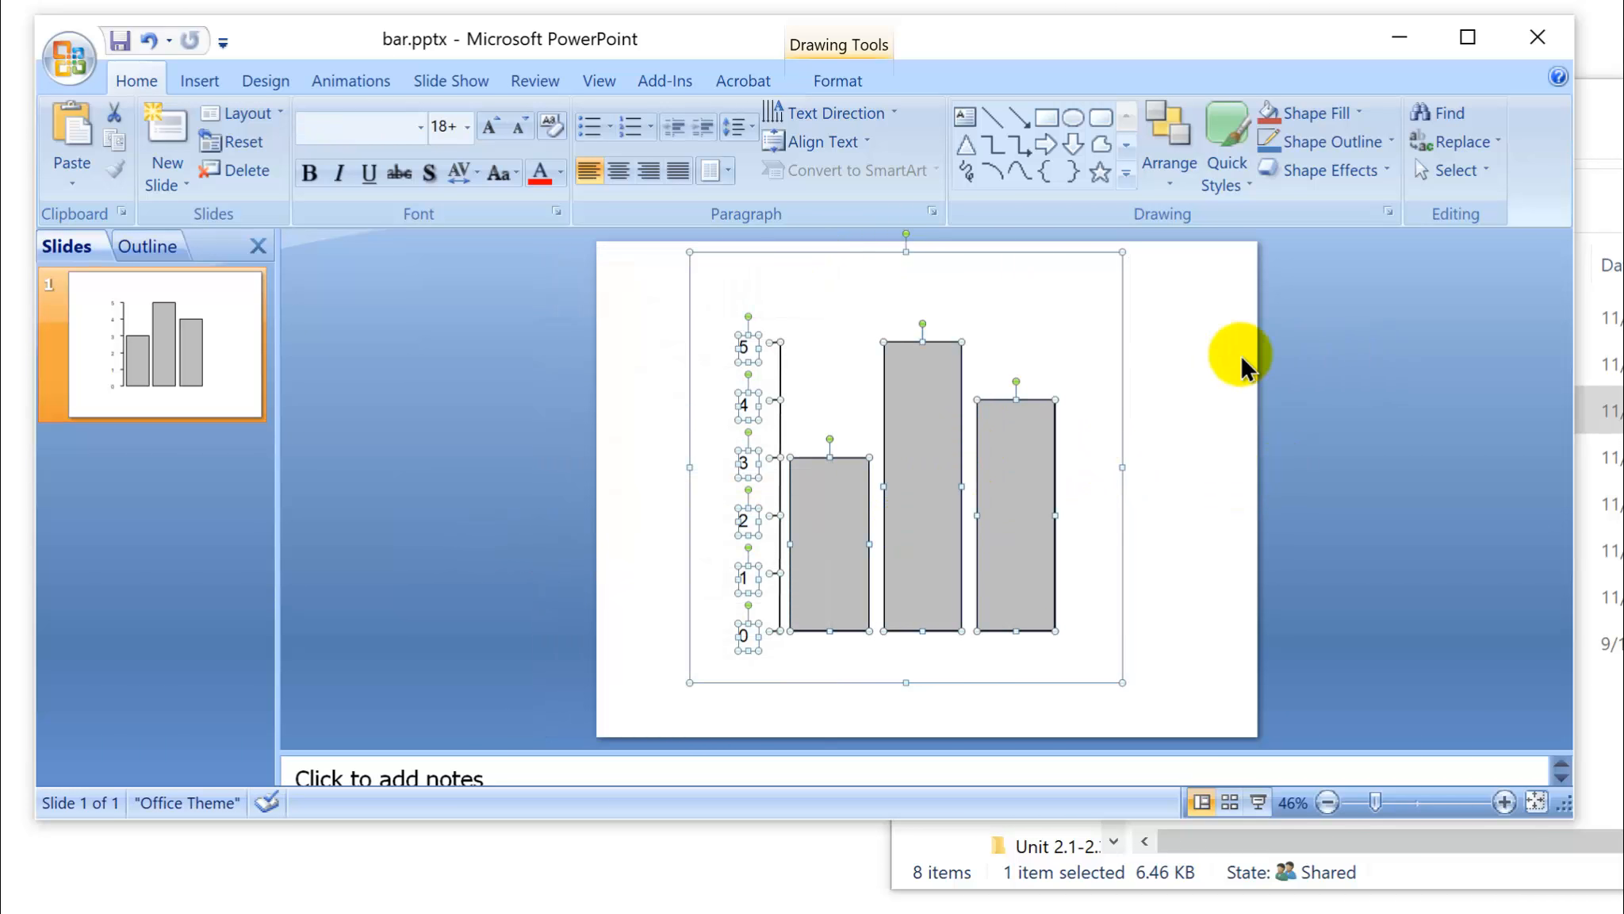
- Select the empty background rectangle surrounding the bars and axis and delete it
{"action": "left_click", "coordinate": [1179, 353]}
{"action": "left_click", "coordinate": [1027, 480]}
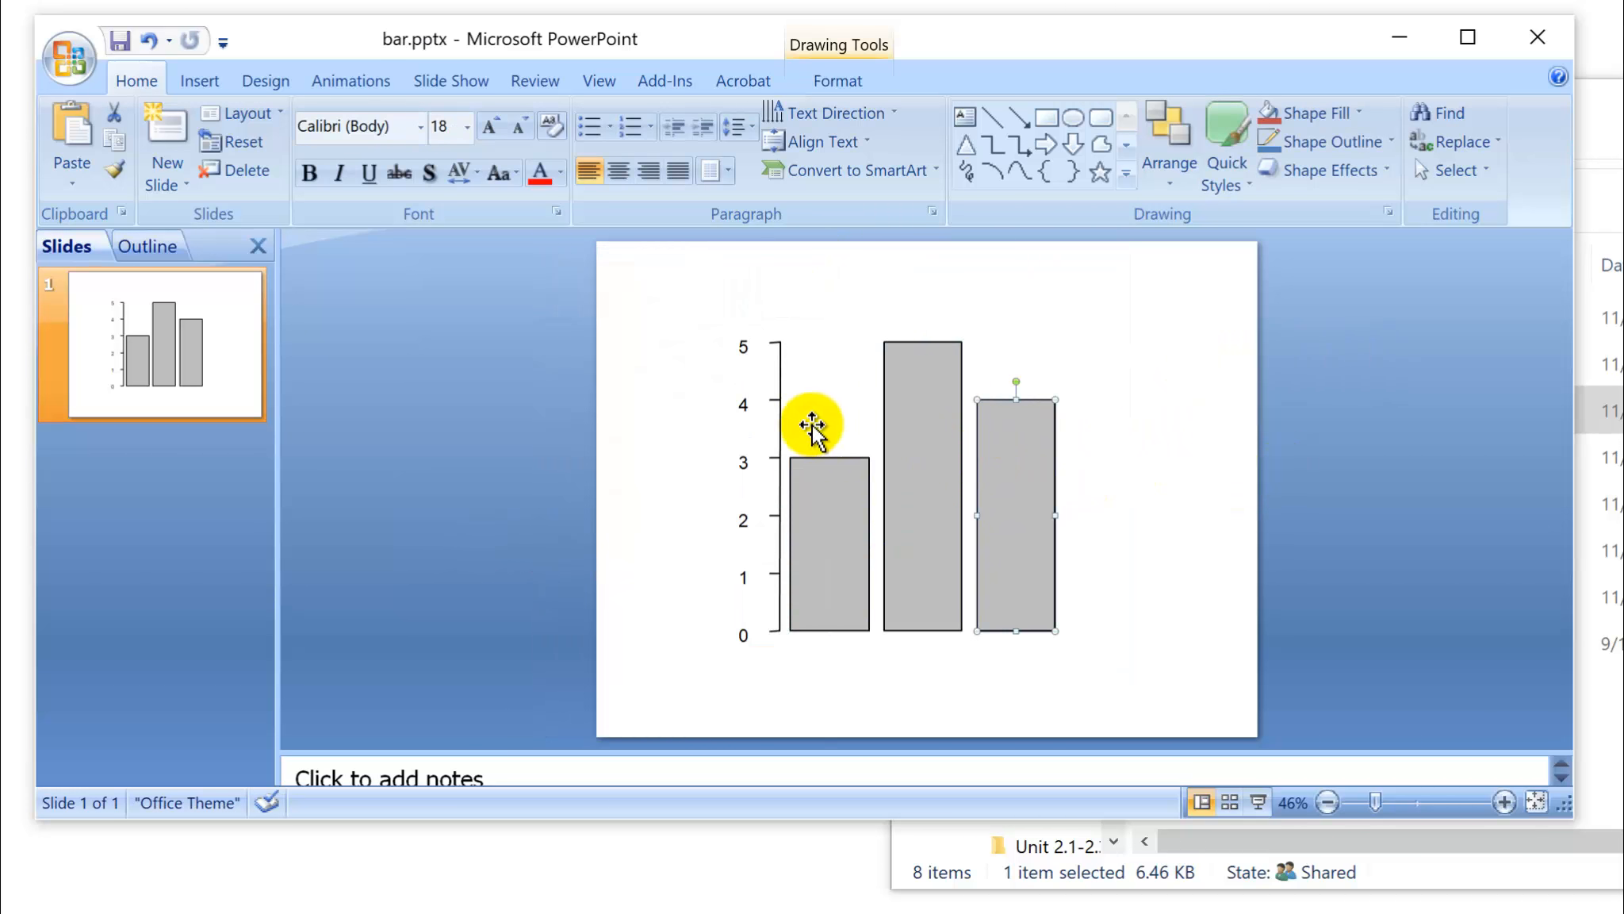
{"action": "left_click", "coordinate": [826, 344]}
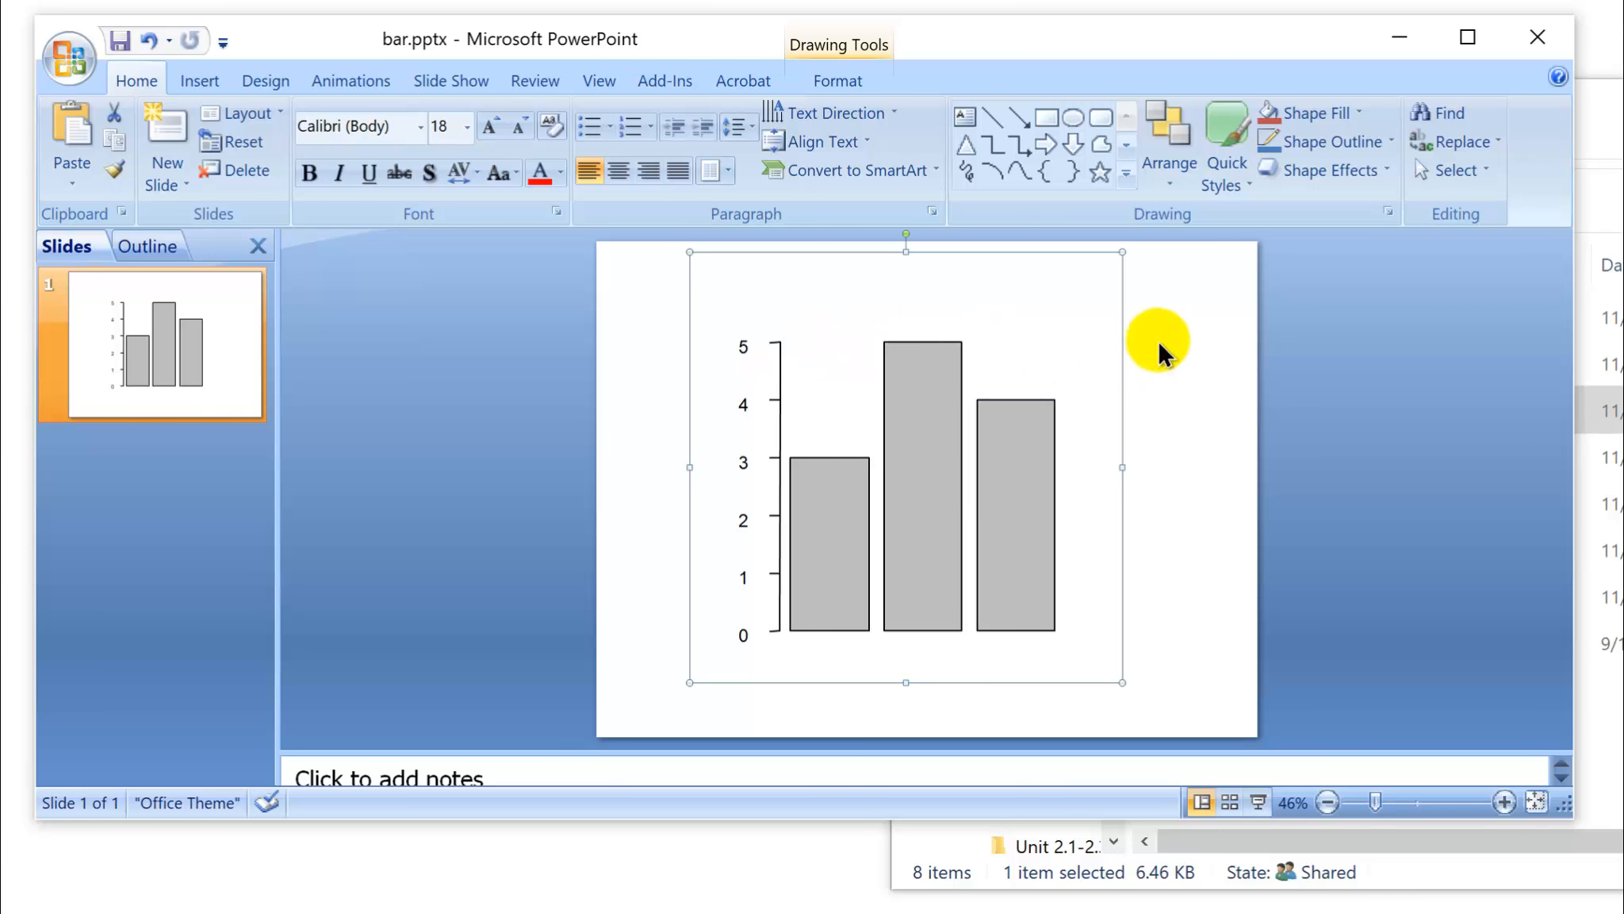
{"action": "left_click", "coordinate": [1050, 313]}
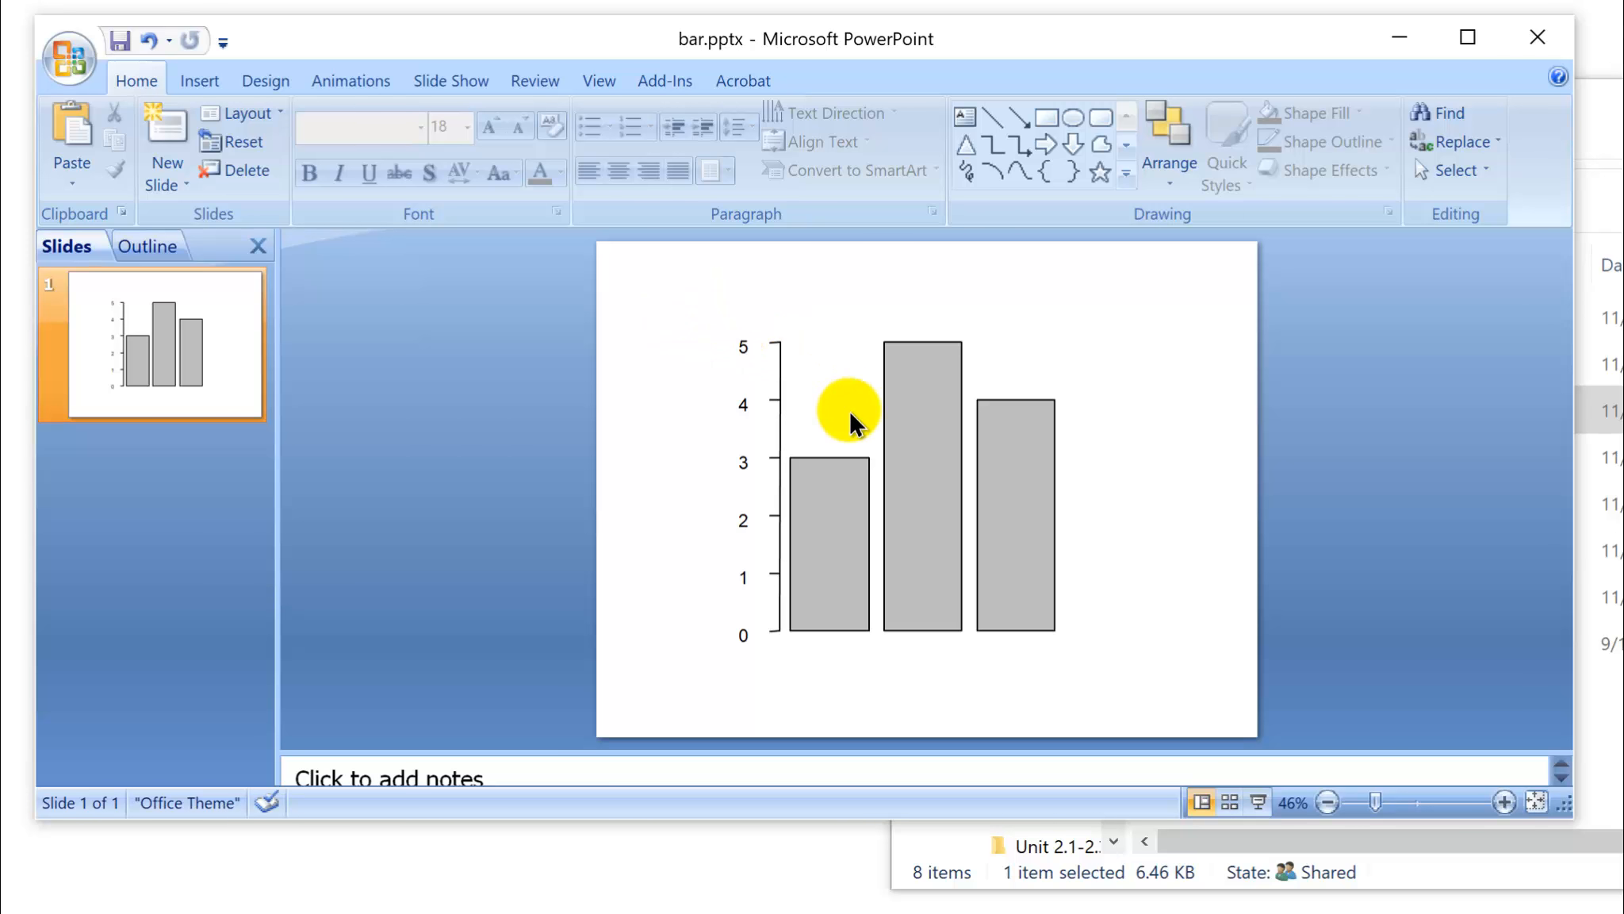
- Select the vertical axis numbers 0 to 5 together and nudge them up and towards the axis, in line with its tick marks
{"action": "scroll", "coordinate": [850, 517], "scroll_direction": "up", "scroll_amount": 5, "text": "ctrl"}
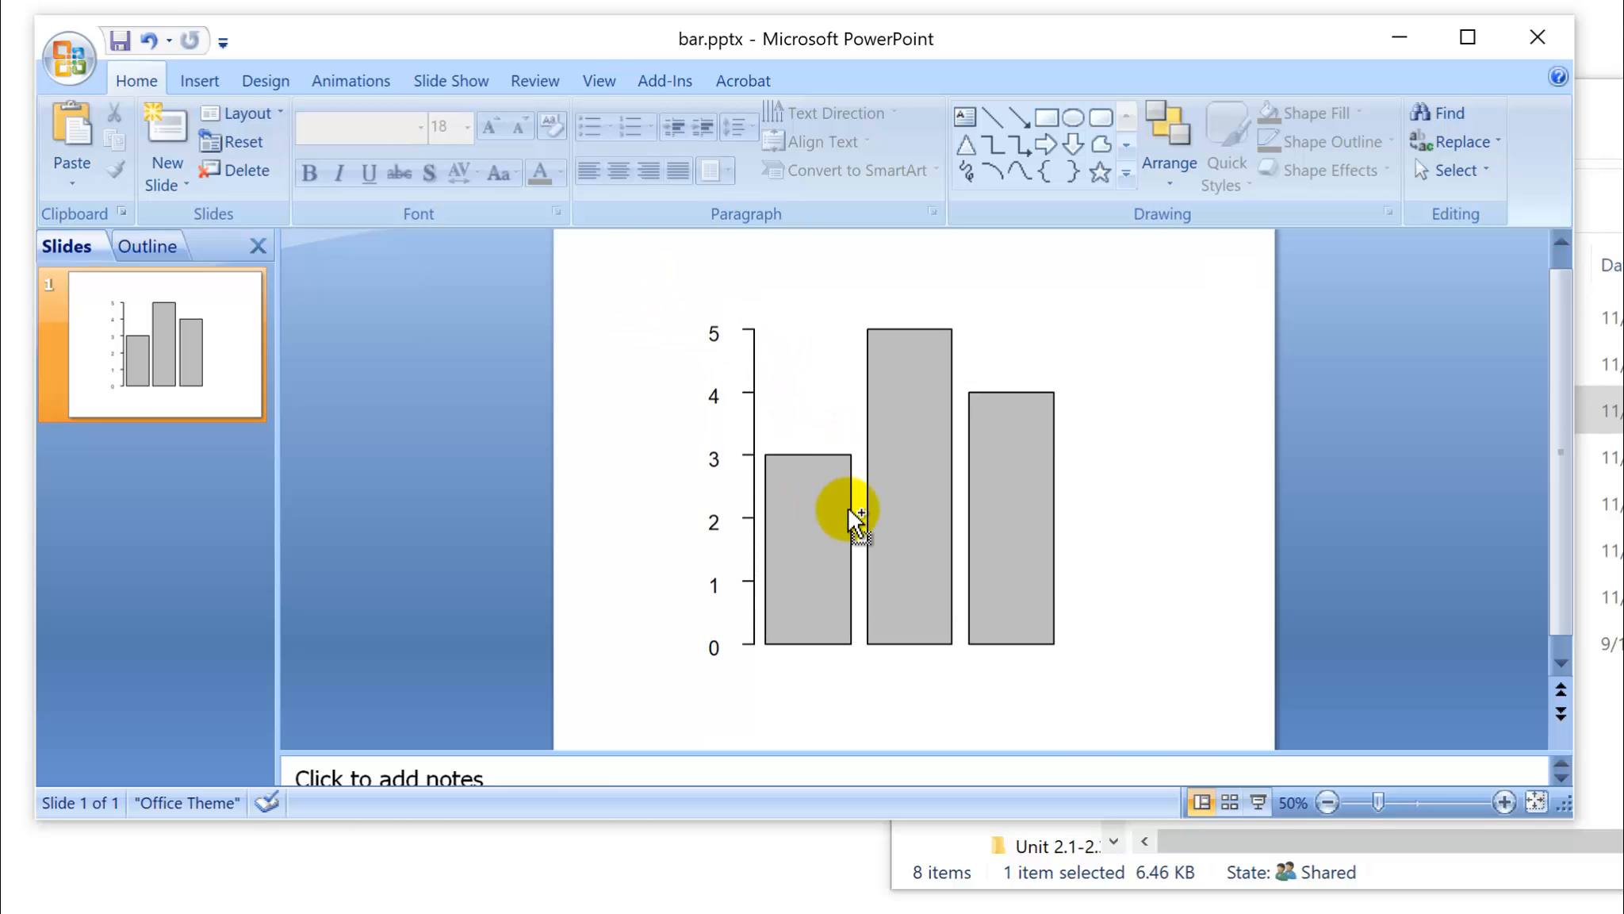
{"action": "scroll", "coordinate": [850, 517], "scroll_direction": "down", "scroll_amount": 5, "text": "ctrl"}
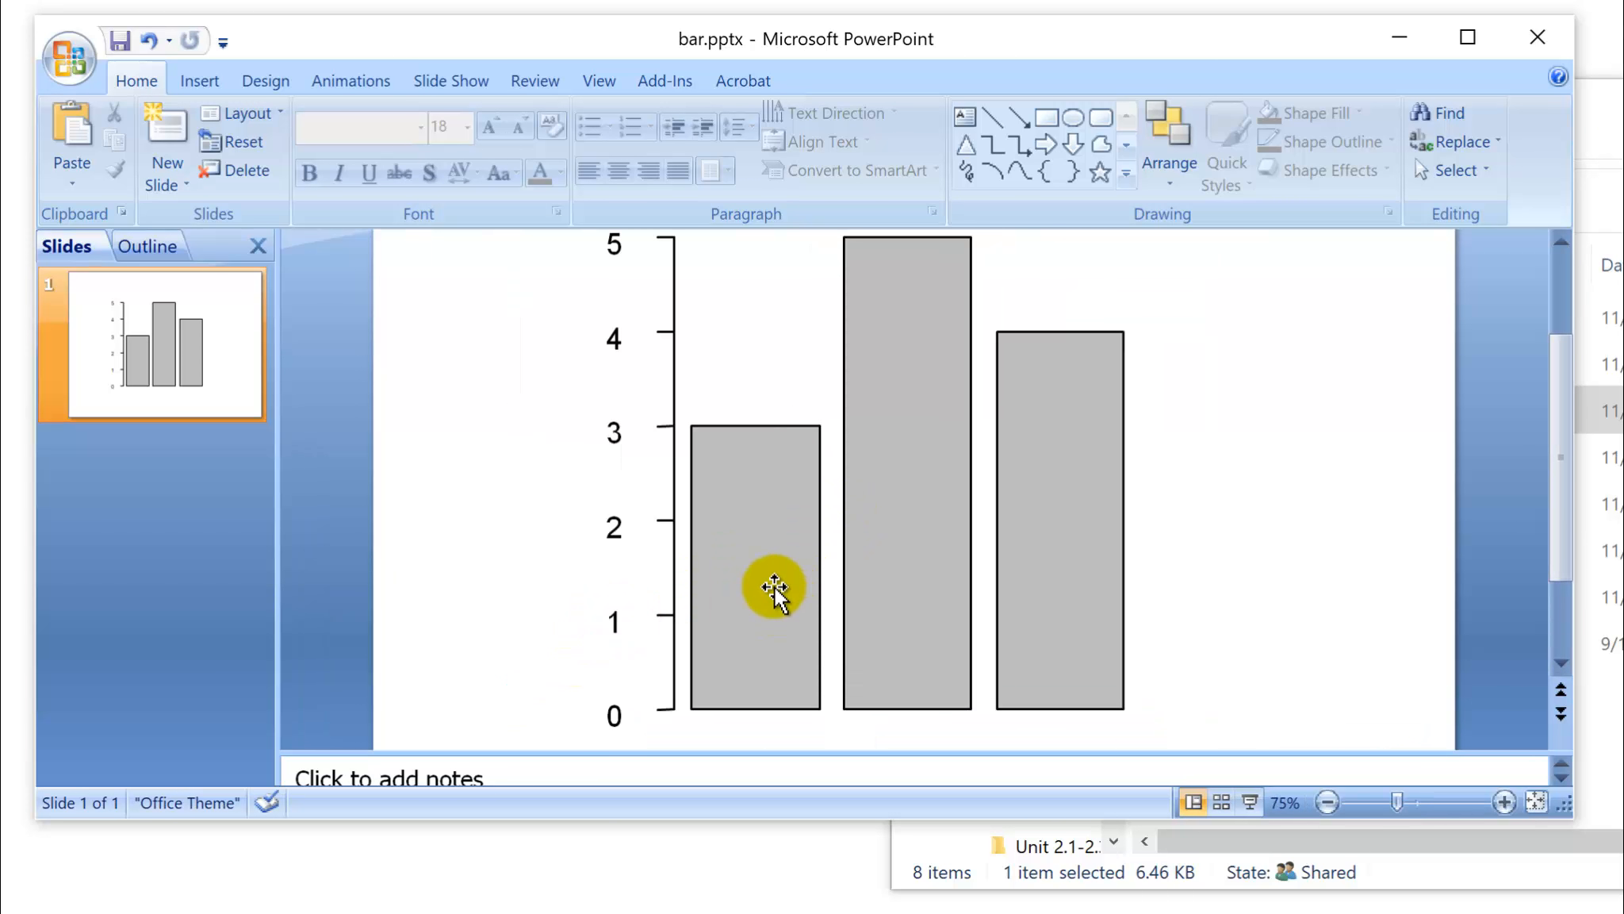
{"action": "scroll", "coordinate": [773, 594], "scroll_direction": "up", "scroll_amount": 1}
{"action": "scroll", "coordinate": [774, 594], "scroll_direction": "down", "scroll_amount": 1}
{"action": "scroll", "coordinate": [774, 593], "scroll_direction": "down", "scroll_amount": 1, "text": "ctrl"}
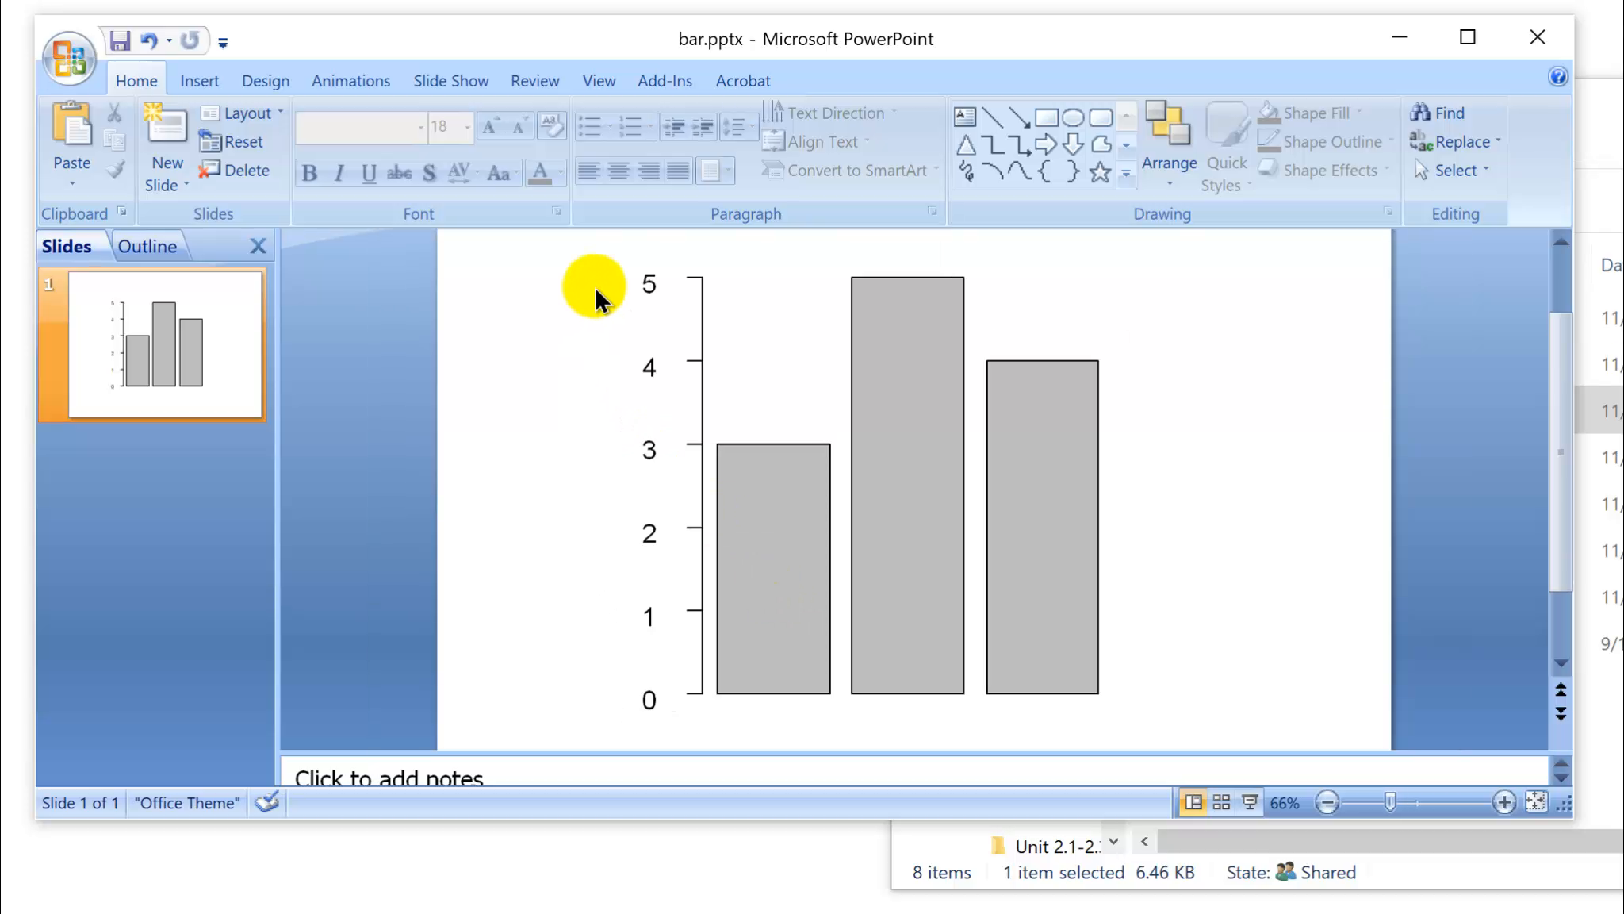
{"action": "scroll", "coordinate": [710, 361], "scroll_direction": "down", "scroll_amount": 2, "text": "ctrl"}
{"action": "mouse_move", "coordinate": [671, 299]}
{"action": "left_mouse_down"}
{"action": "mouse_move", "coordinate": [735, 536]}
{"action": "mouse_move", "coordinate": [743, 743]}
{"action": "mouse_move", "coordinate": [744, 697]}
{"action": "left_mouse_up"}
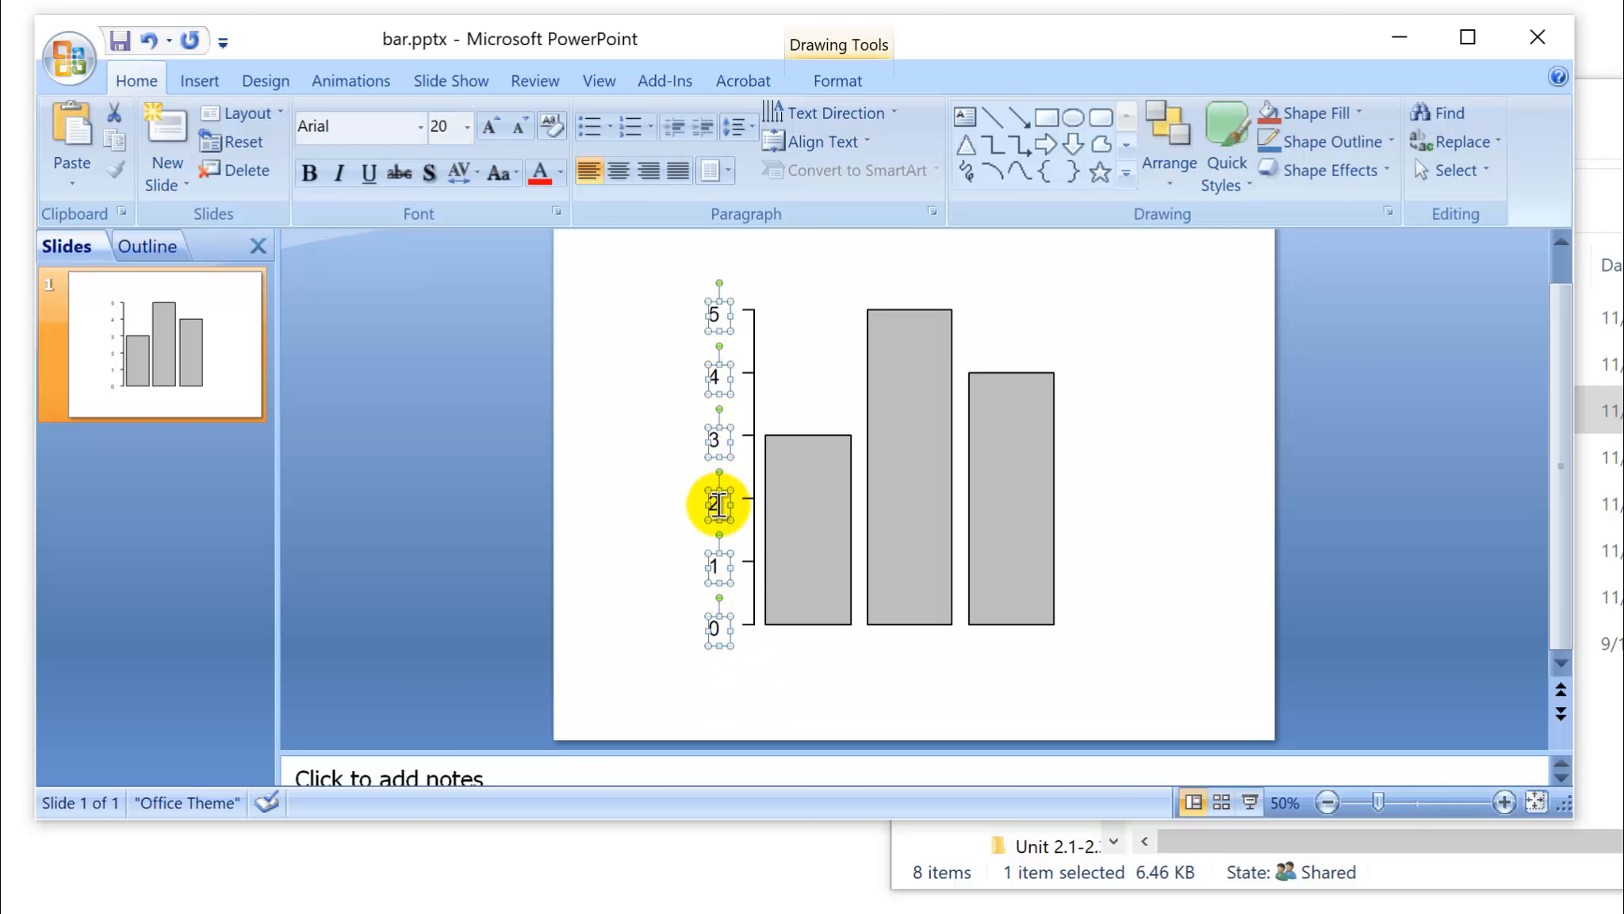
{"action": "key", "text": "Up"}
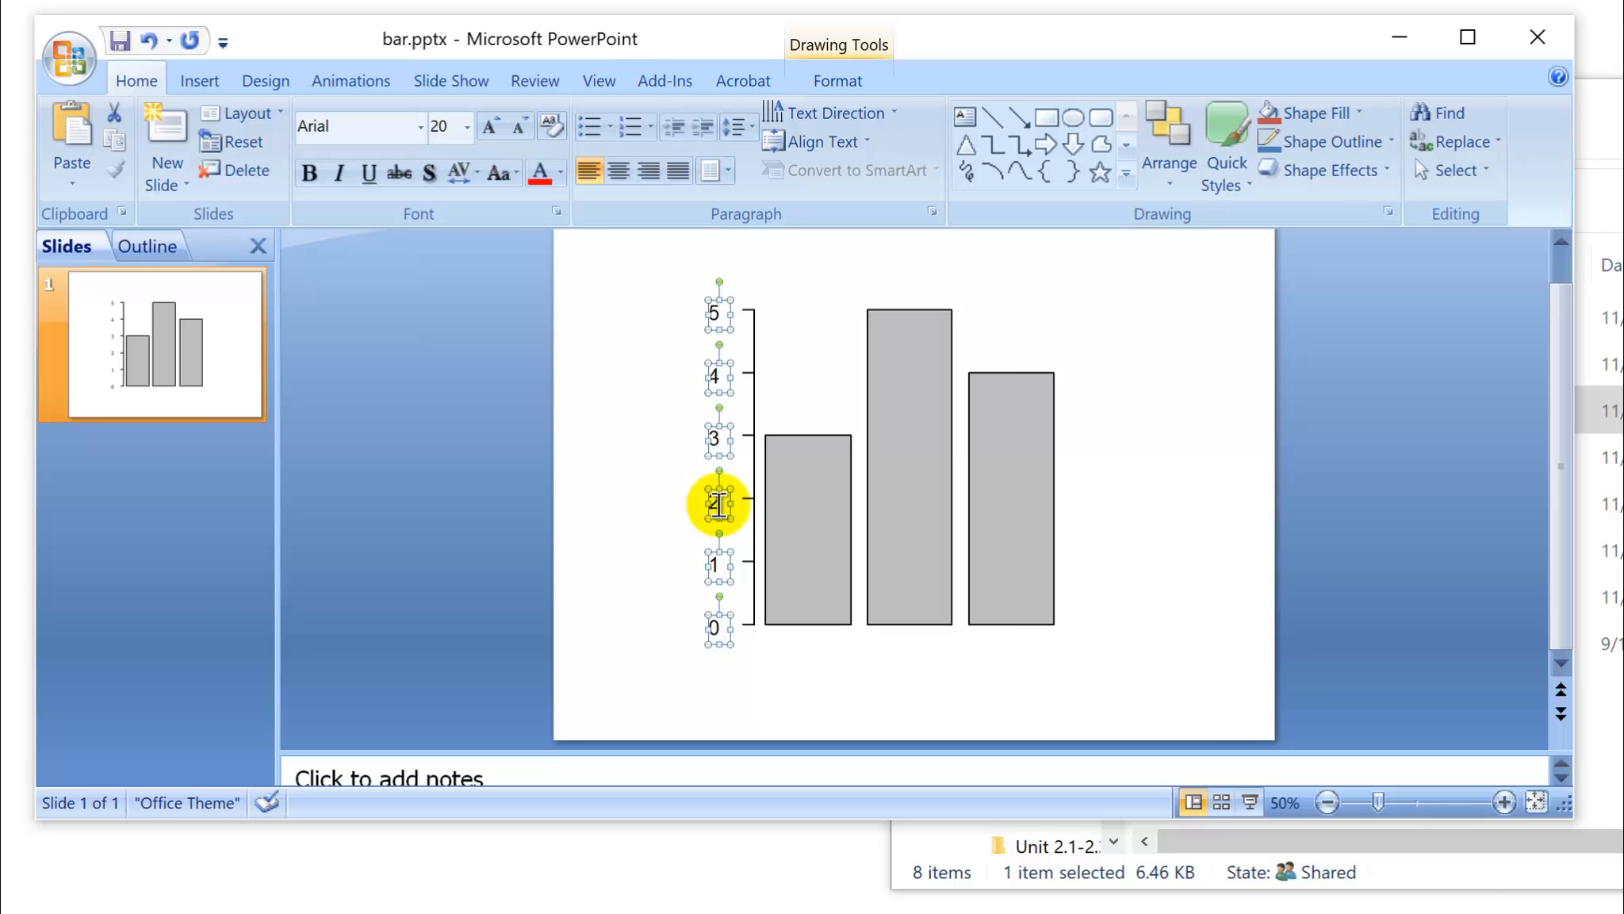
{"action": "key", "text": "Right"}
{"action": "key", "text": "Right"}
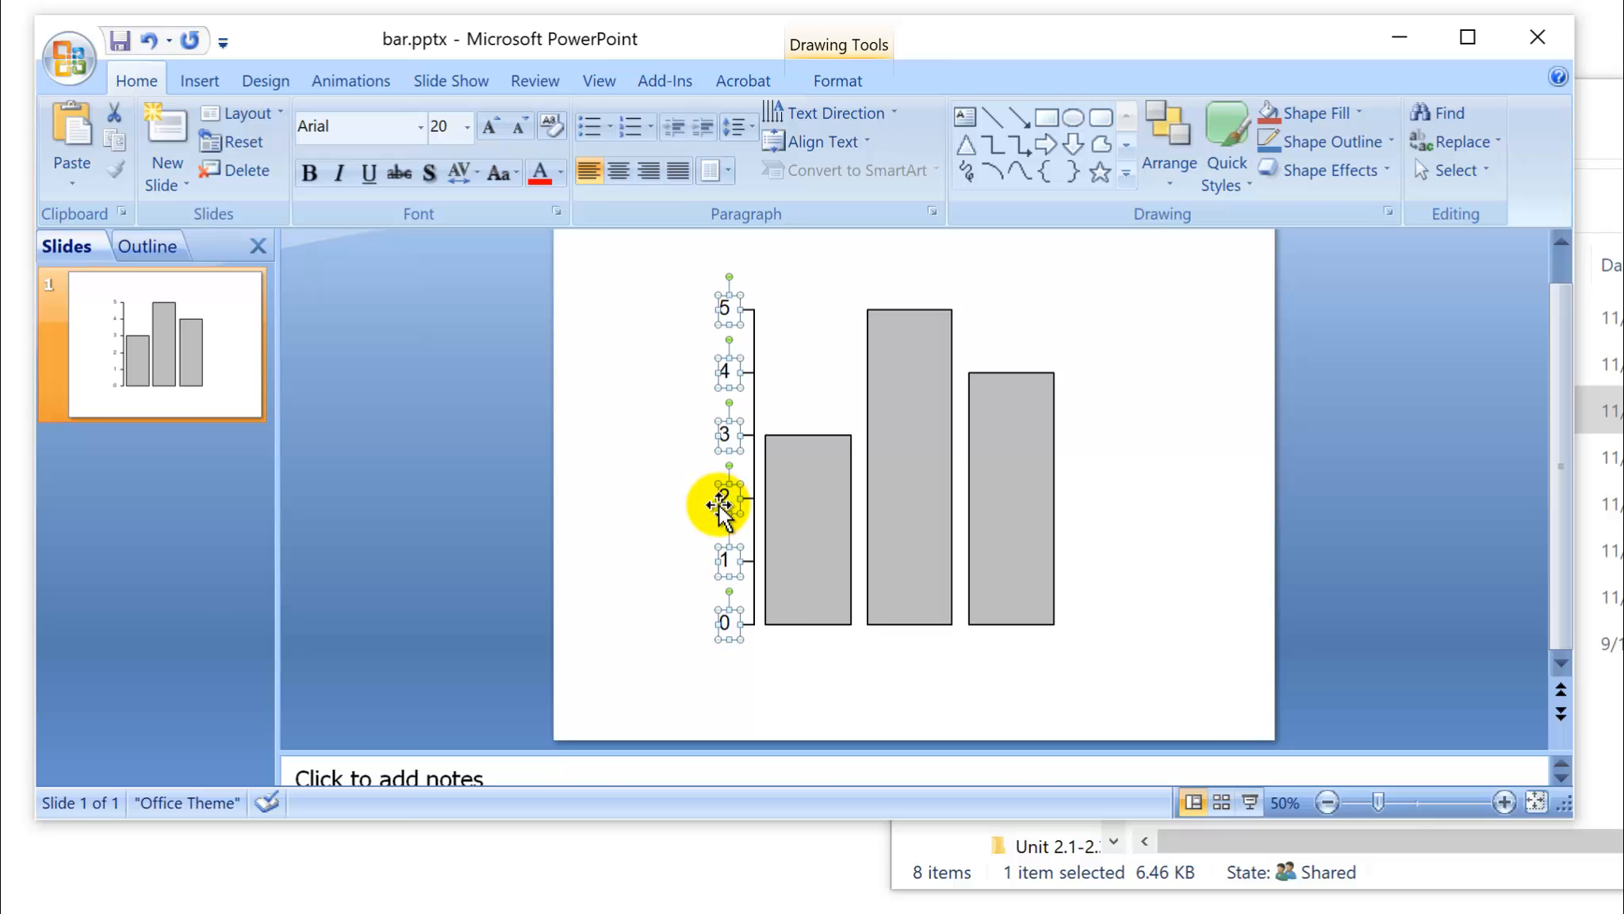
{"action": "left_click", "coordinate": [646, 452]}
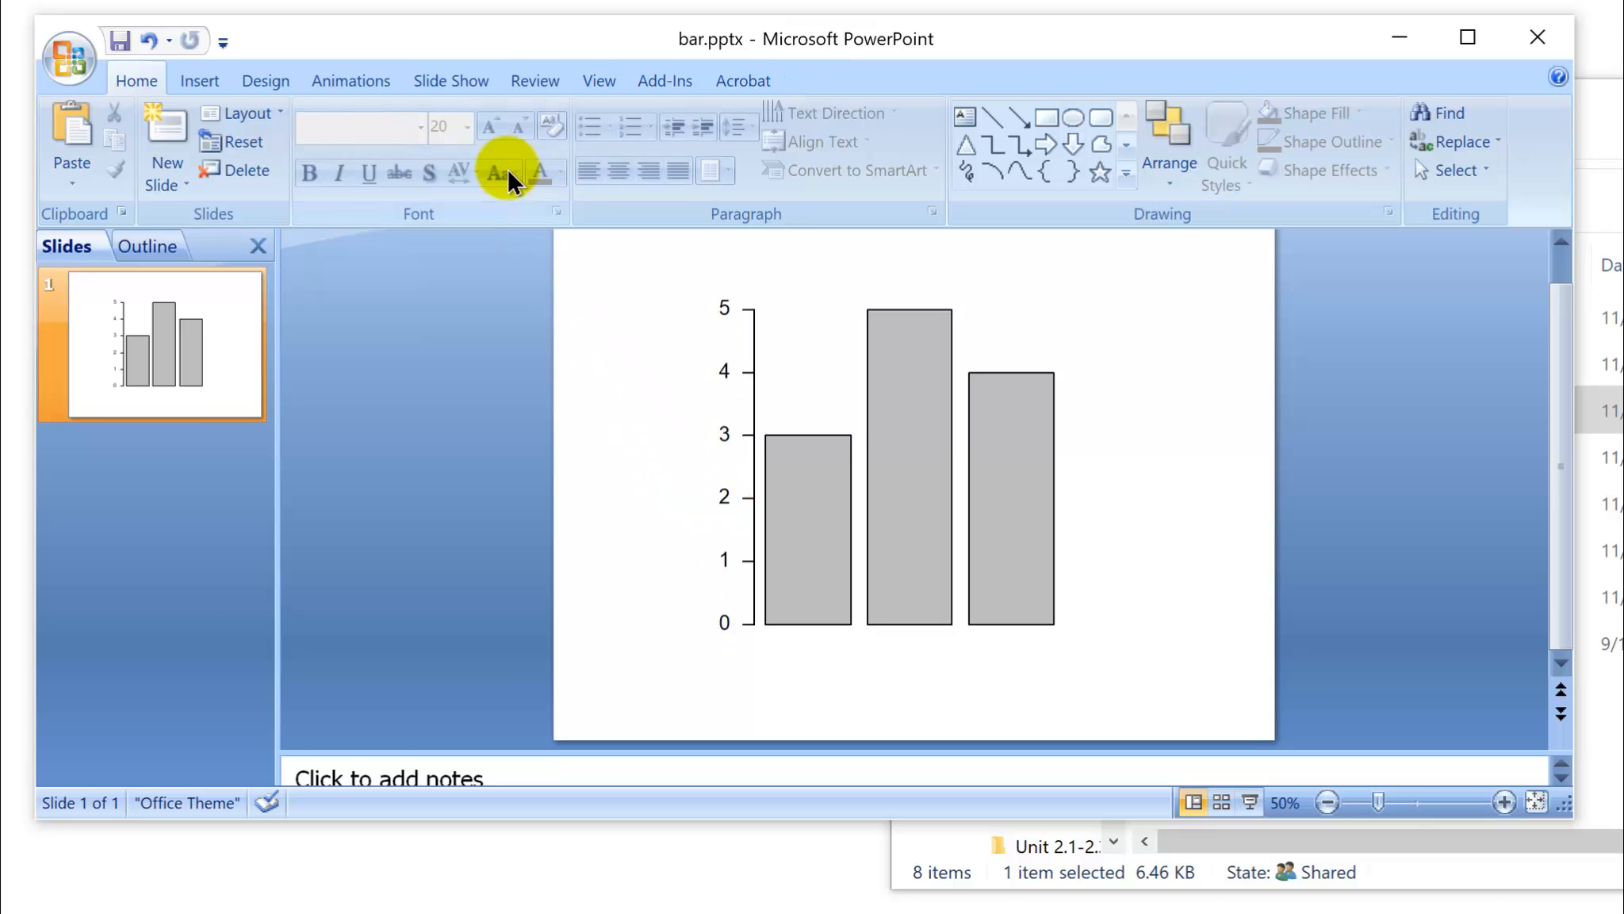
- Add a text box reading "Control" below the first bar
{"action": "left_click", "coordinate": [199, 80]}
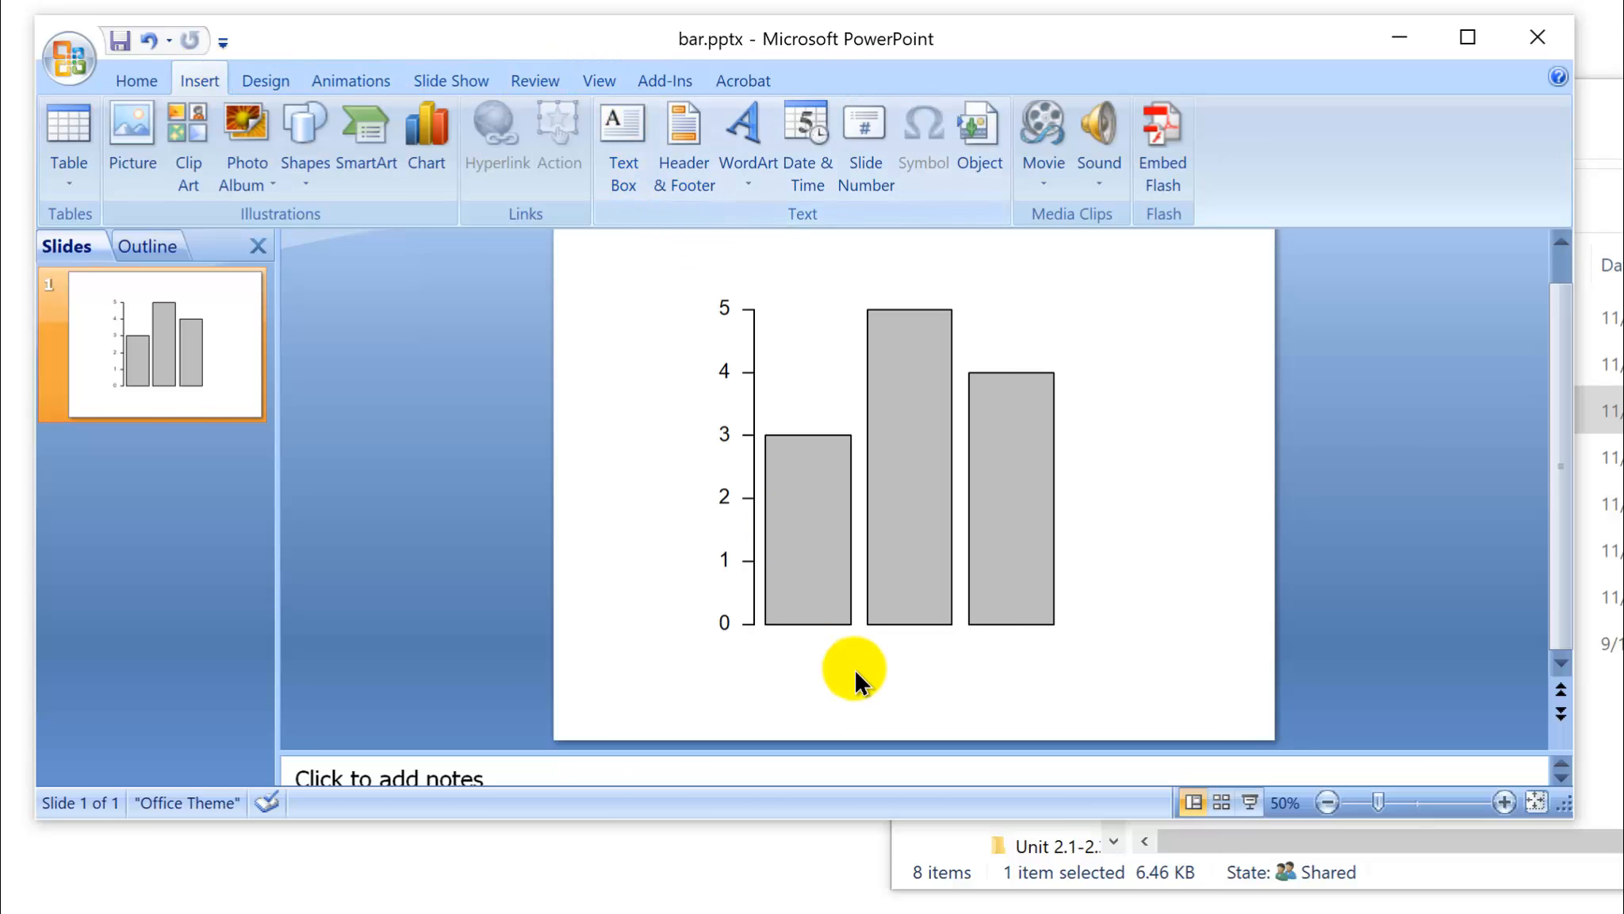
{"action": "left_click", "coordinate": [623, 142]}
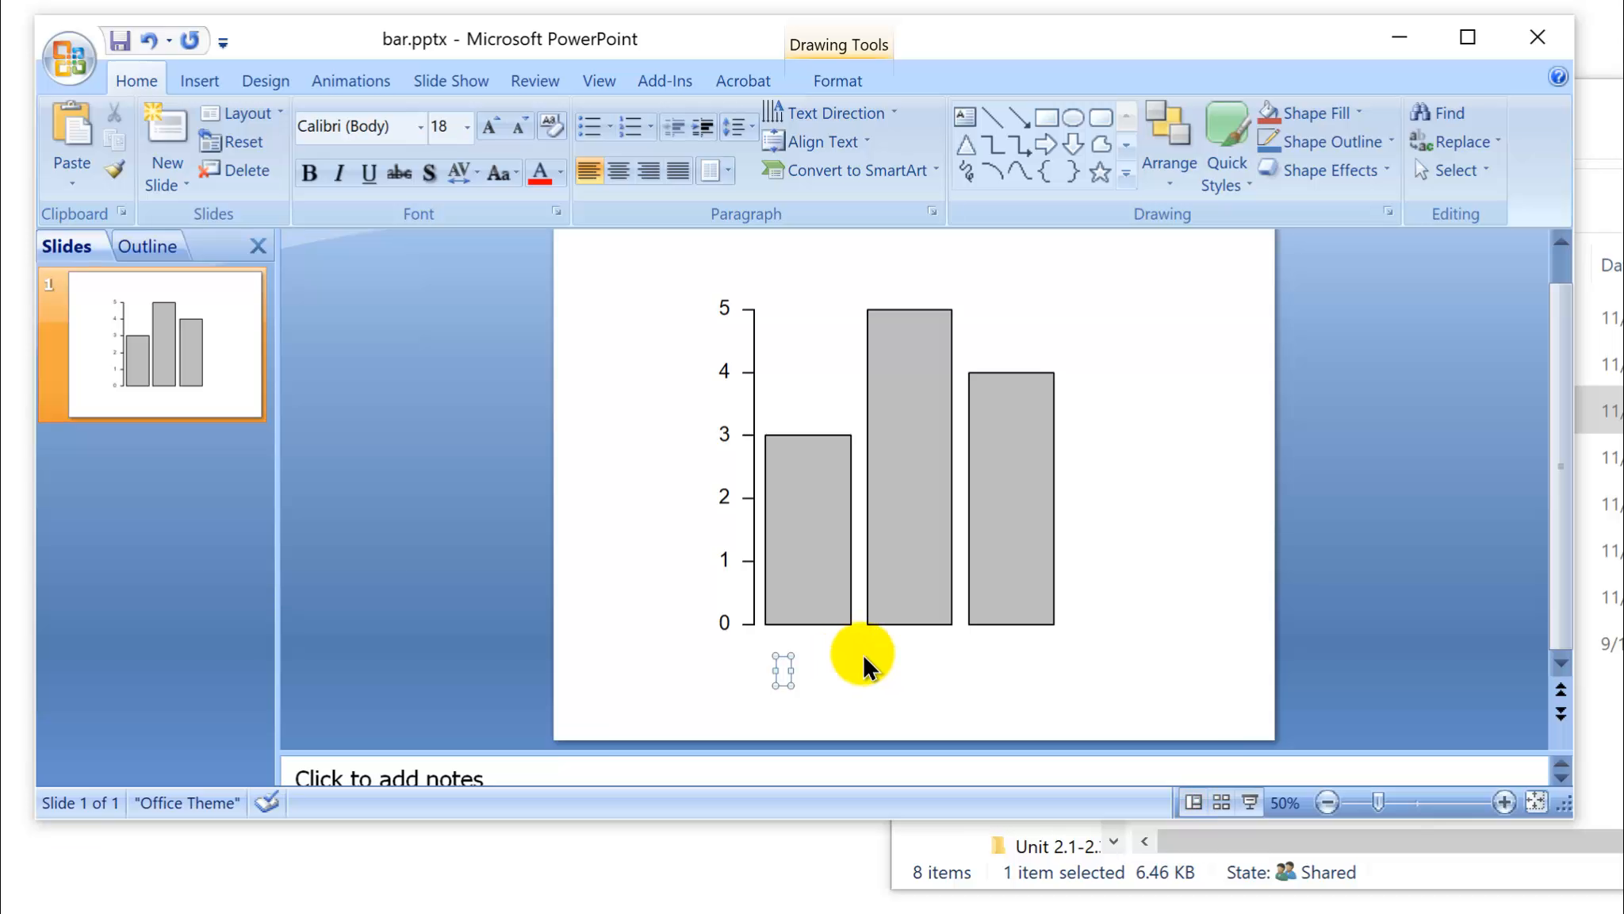
{"action": "type", "text": "Control"}
- Format the "Control" label in Arial at 20 pt
{"action": "left_click", "coordinate": [817, 677]}
{"action": "double_click", "coordinate": [816, 677]}
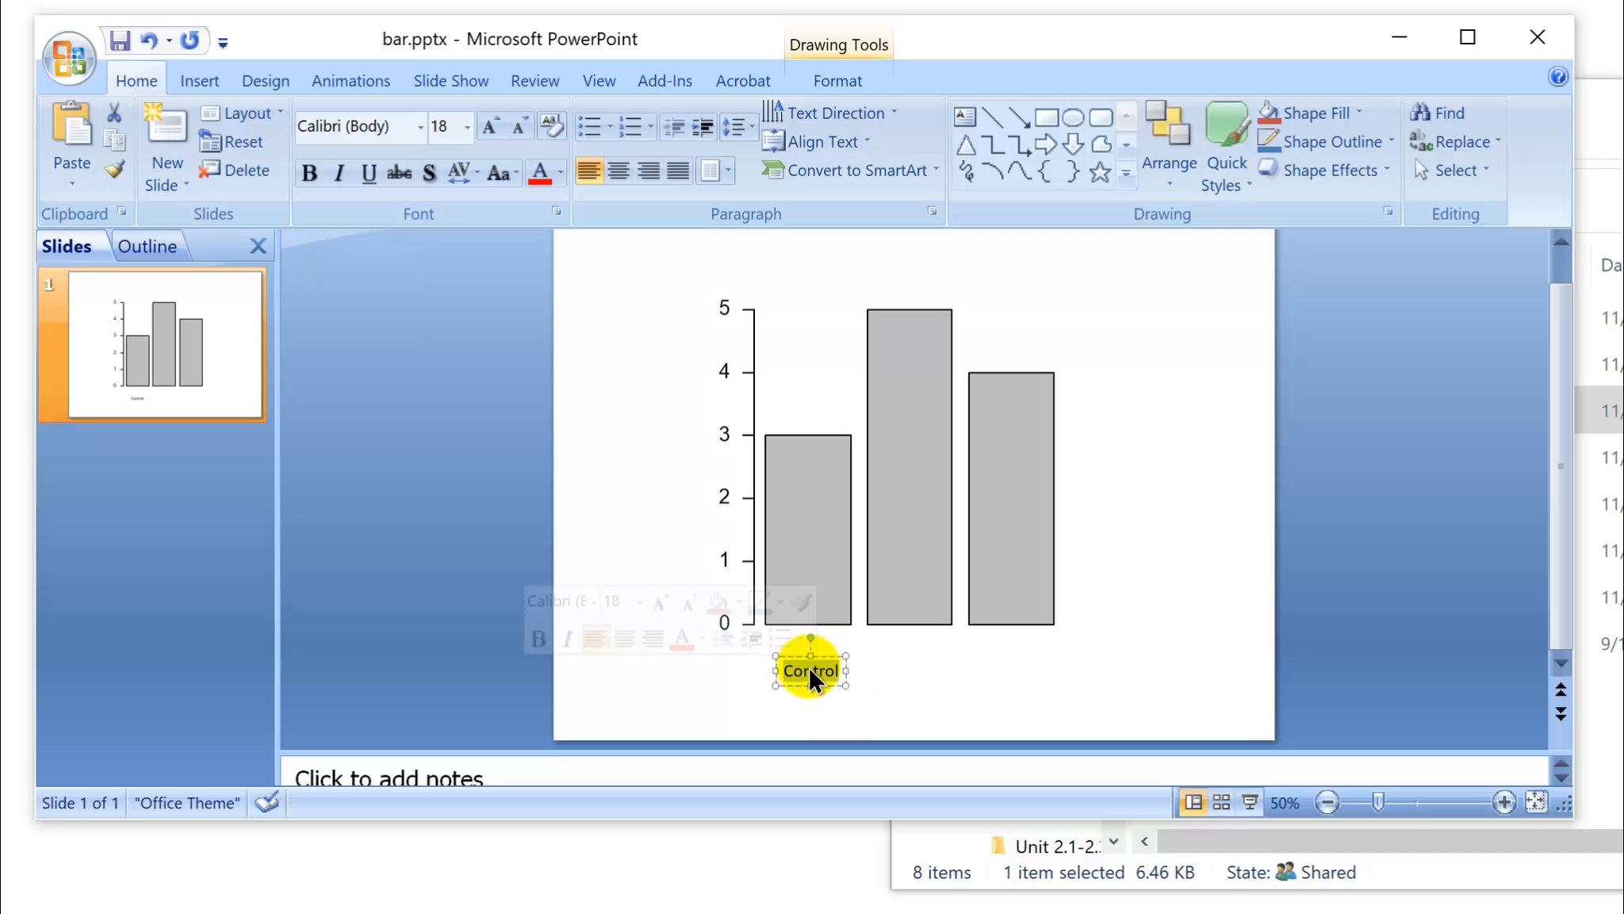
{"action": "left_click", "coordinate": [419, 124]}
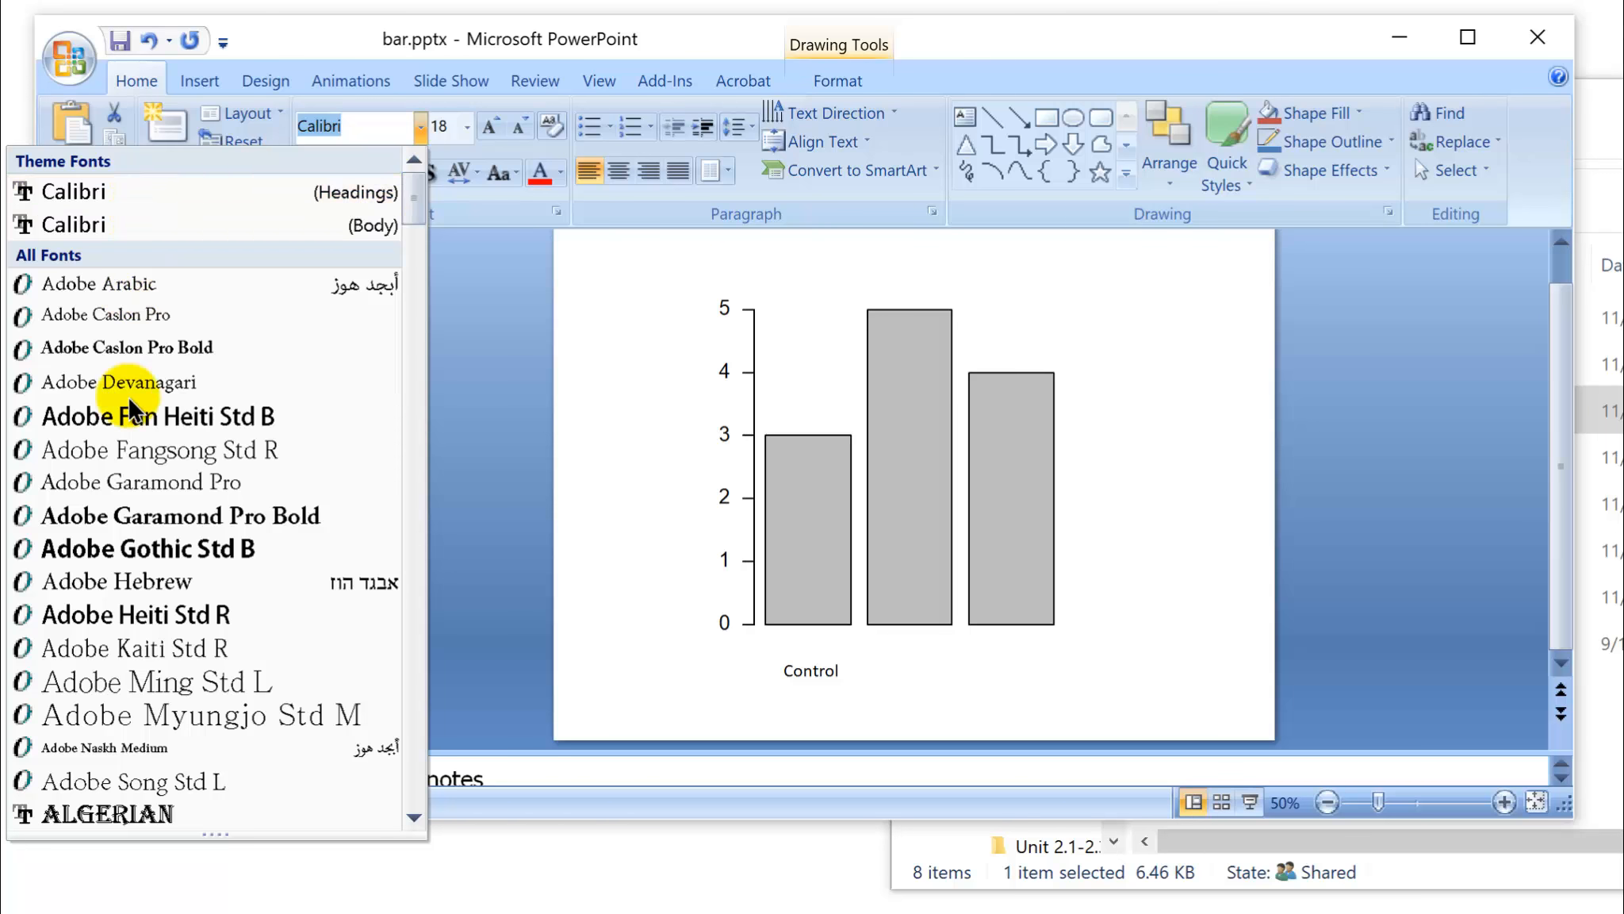
{"action": "scroll", "coordinate": [129, 424], "scroll_direction": "down", "scroll_amount": 4}
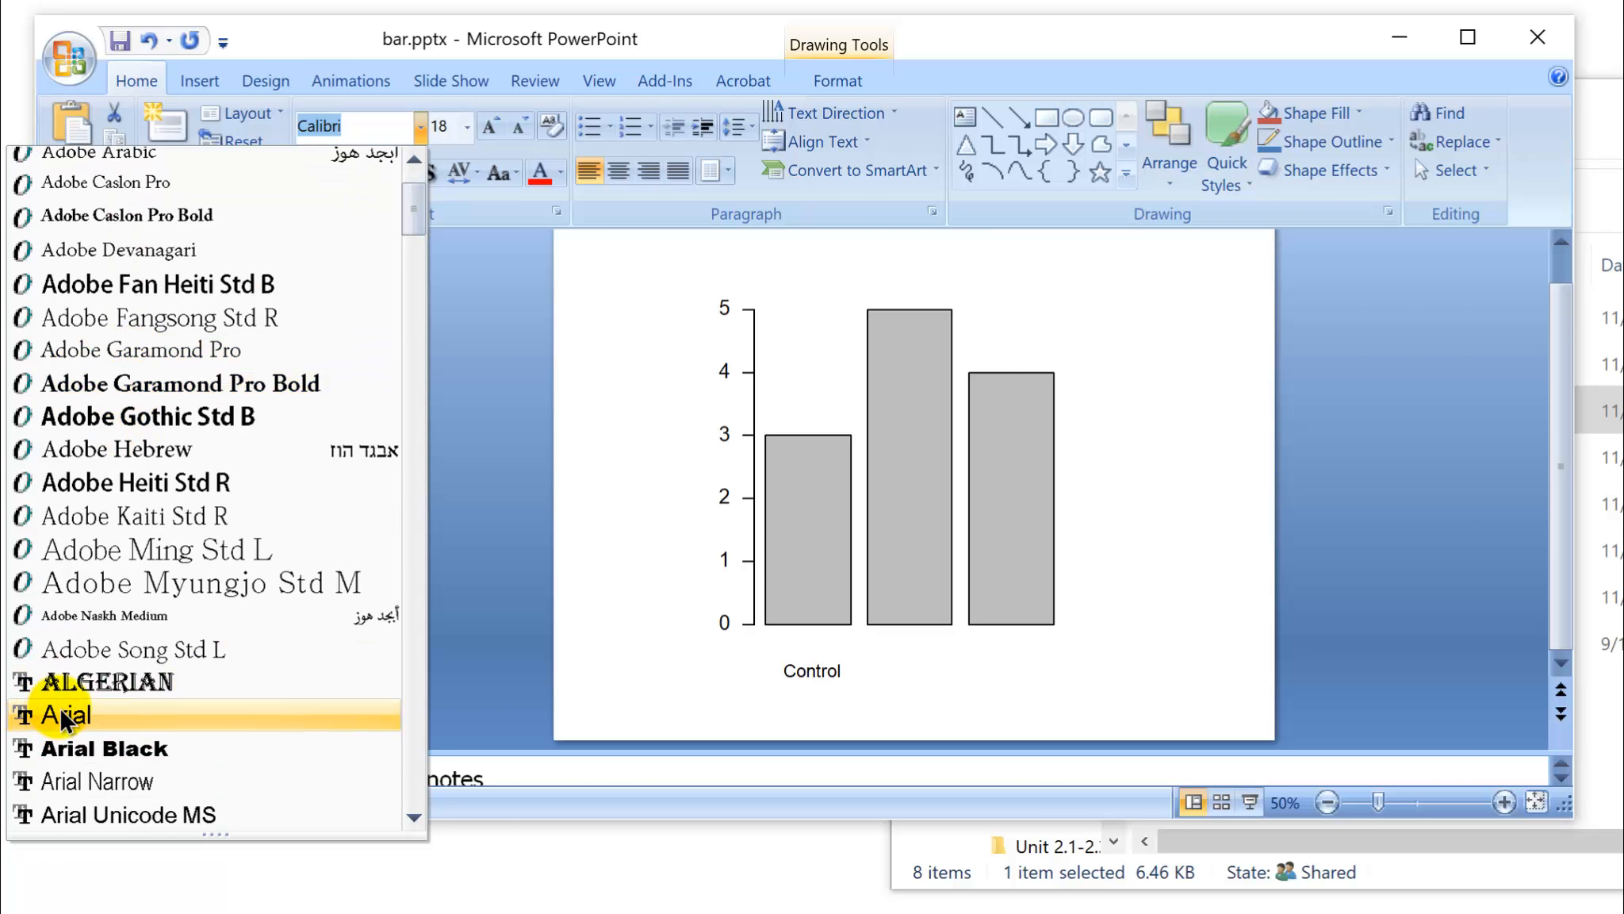
{"action": "left_click", "coordinate": [65, 715]}
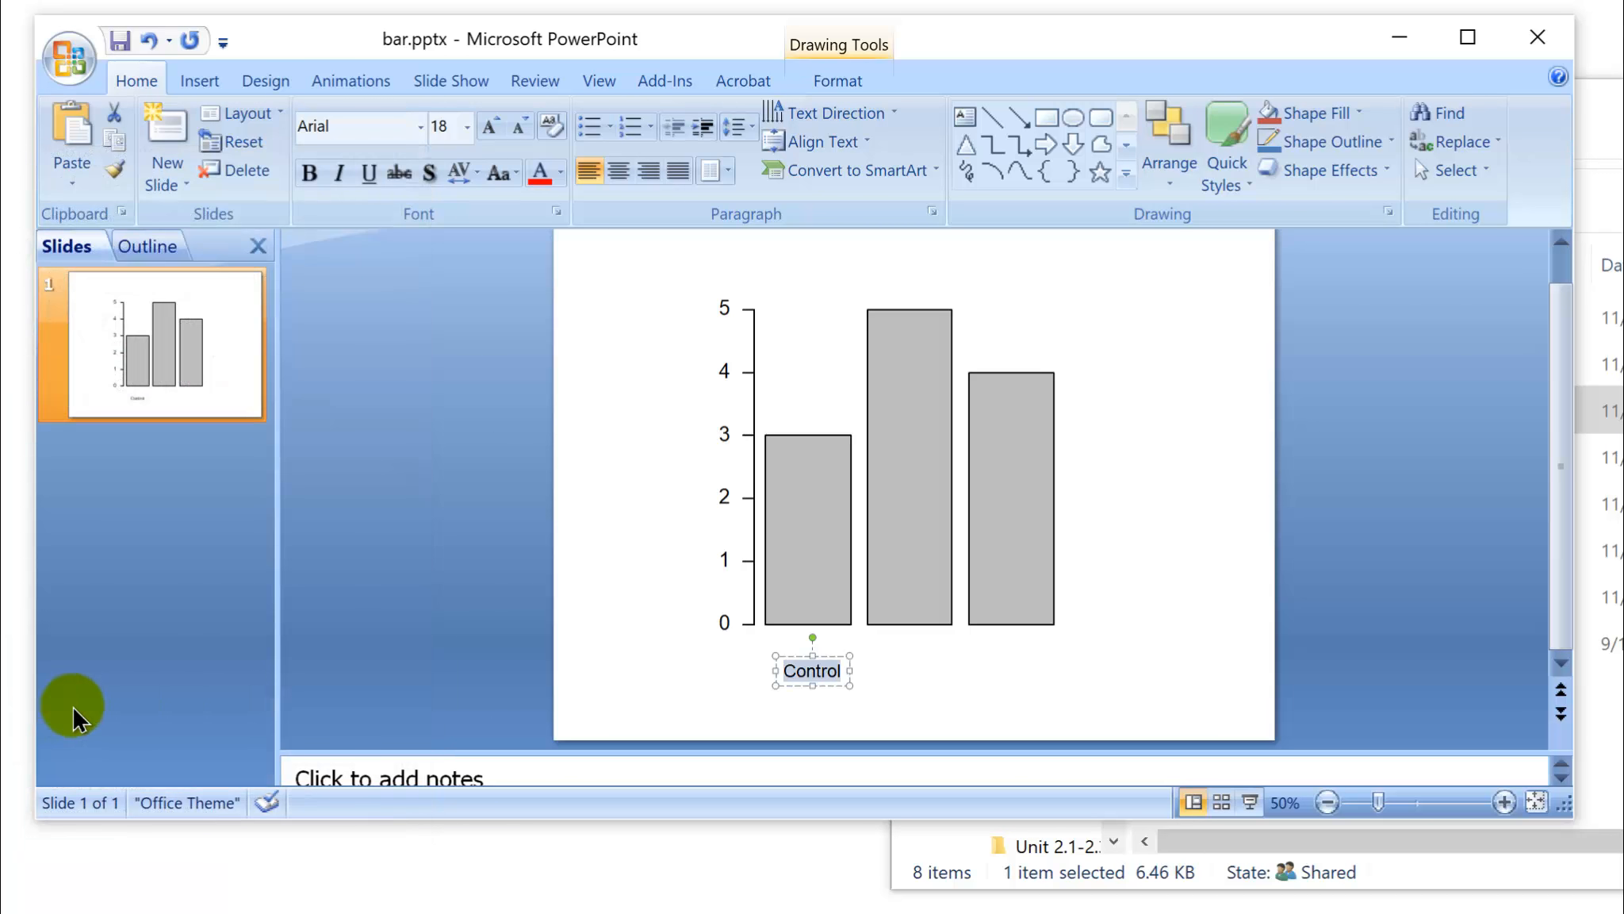
{"action": "left_click", "coordinate": [490, 127]}
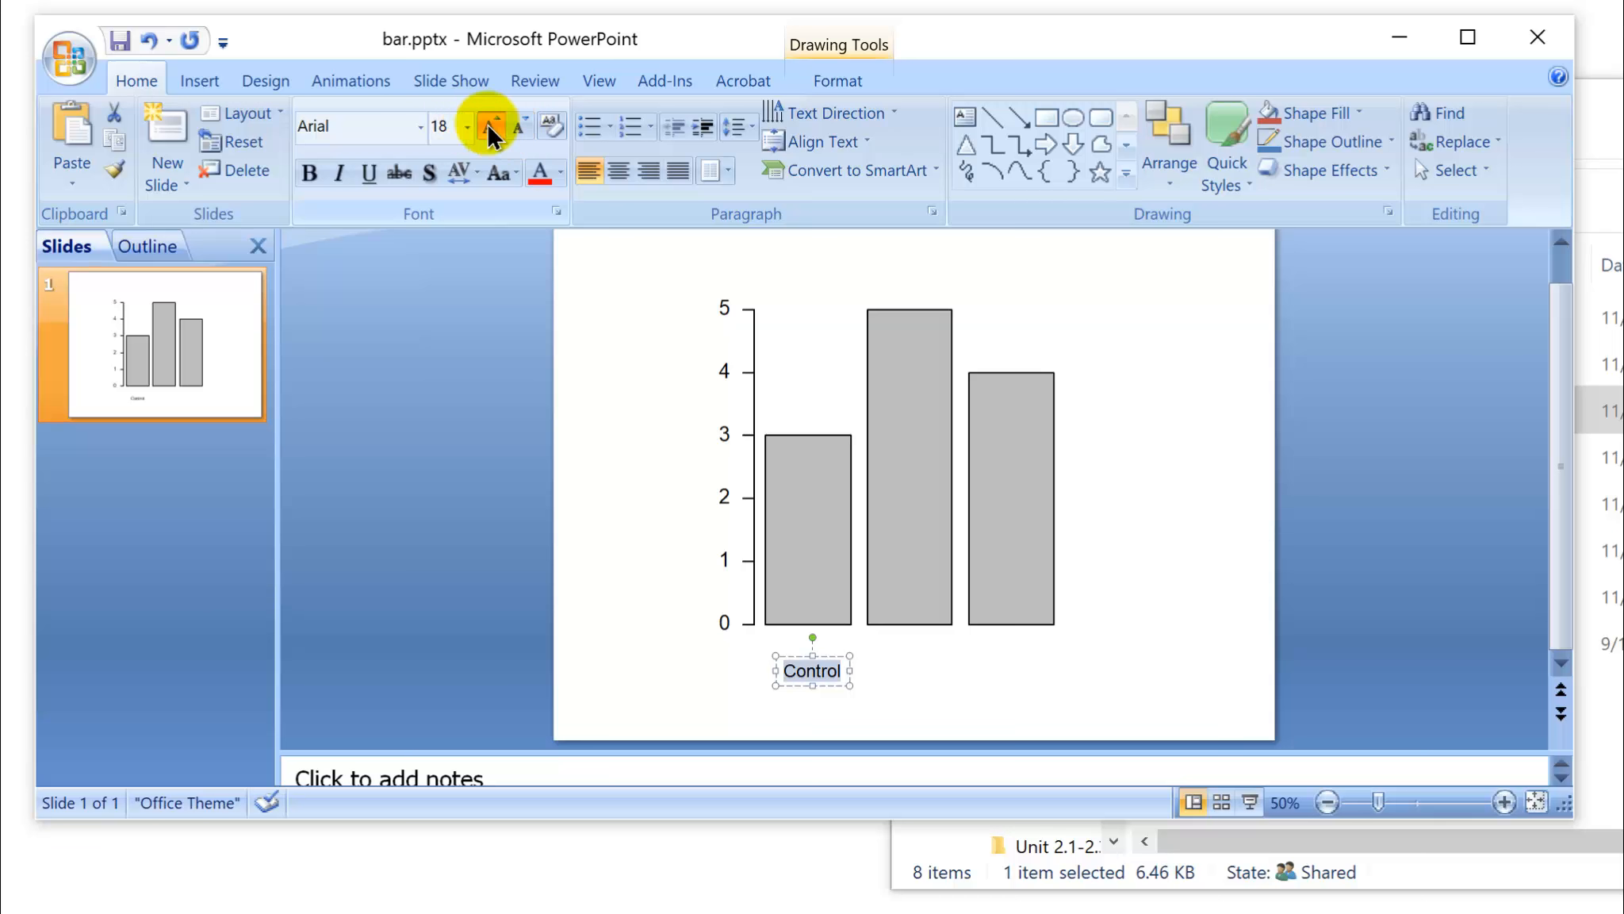
{"action": "left_click", "coordinate": [902, 628]}
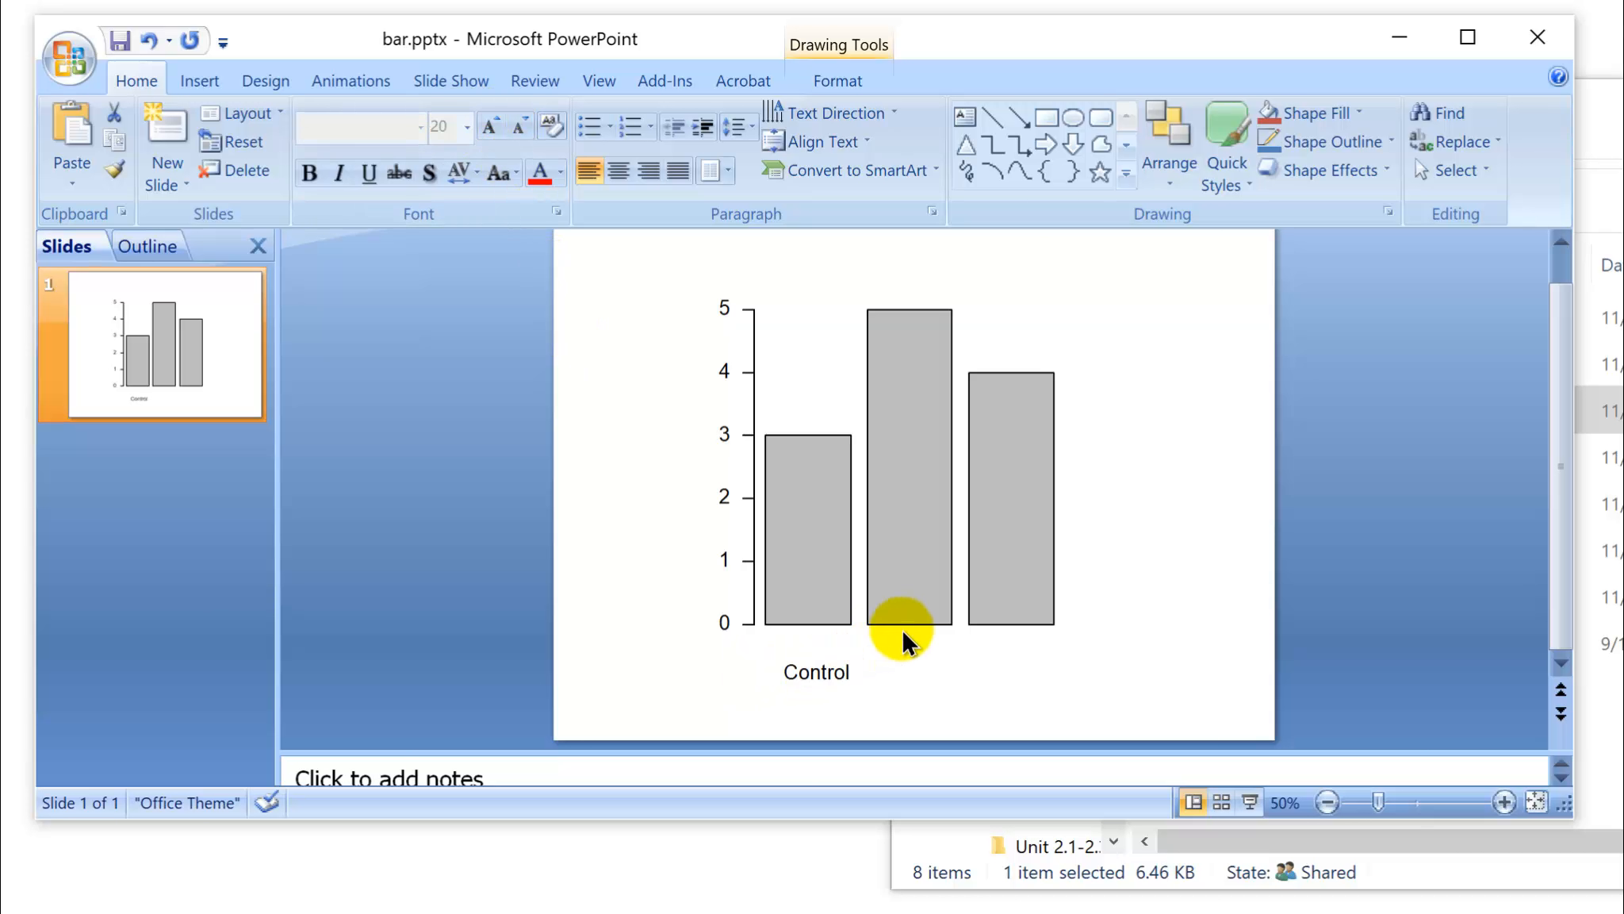
- Place copies of the "Control" label below the second and third bars and change the second bar's label to "Fertilizer 2x" on two lines
{"action": "left_click", "coordinate": [812, 680]}
{"action": "left_click_drag", "start_coordinate": [822, 655], "coordinate": [1026, 647]}
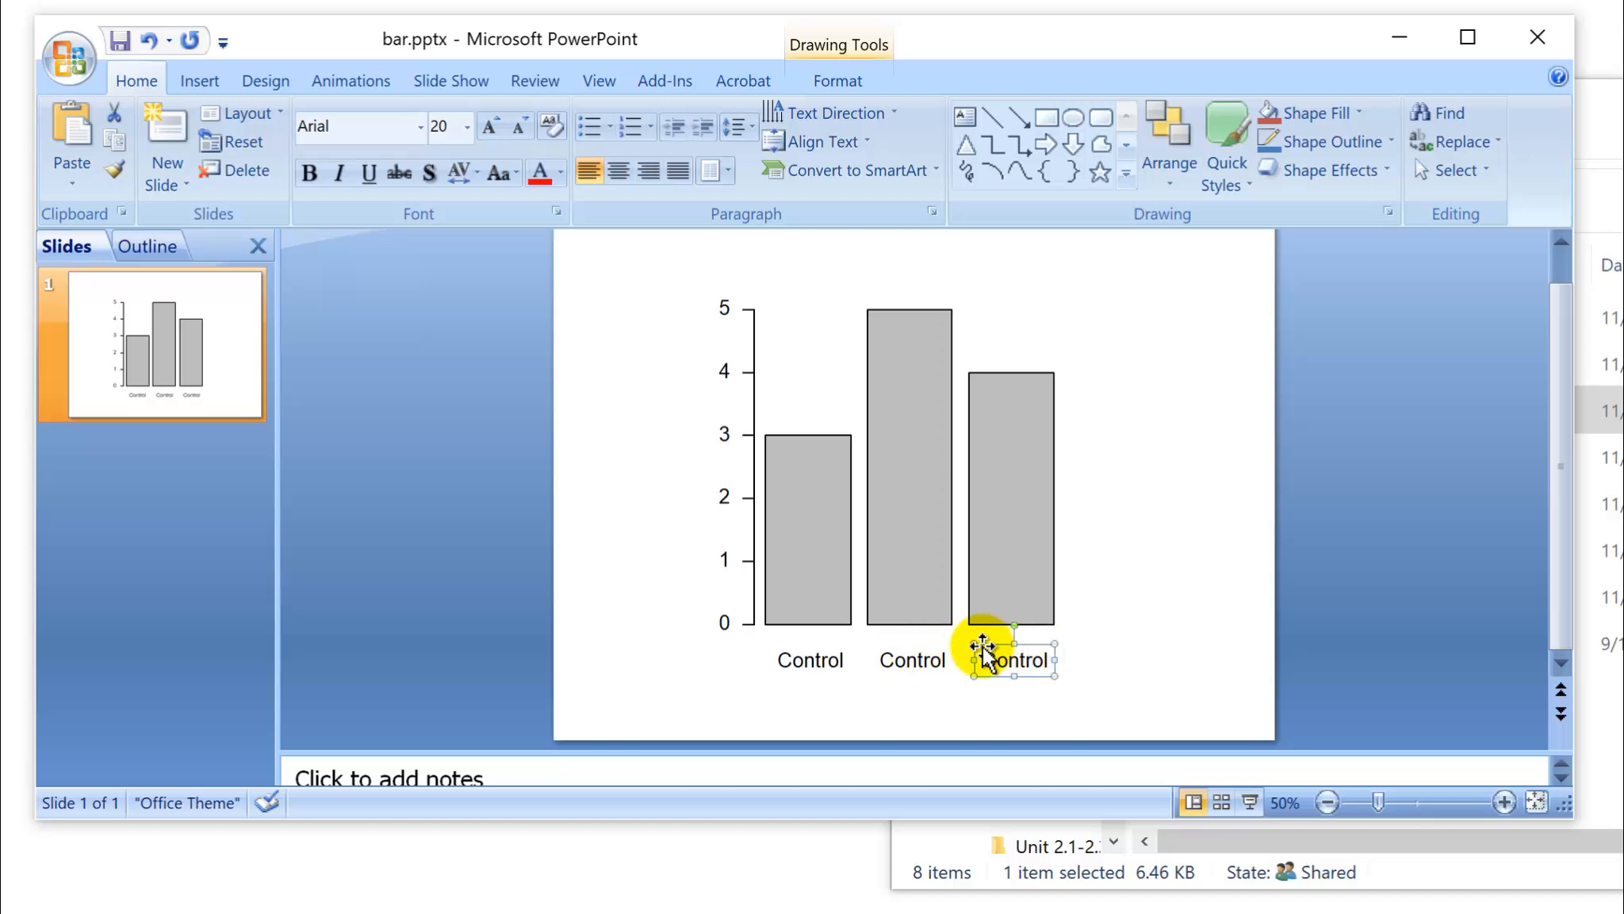
{"action": "double_click", "coordinate": [920, 660]}
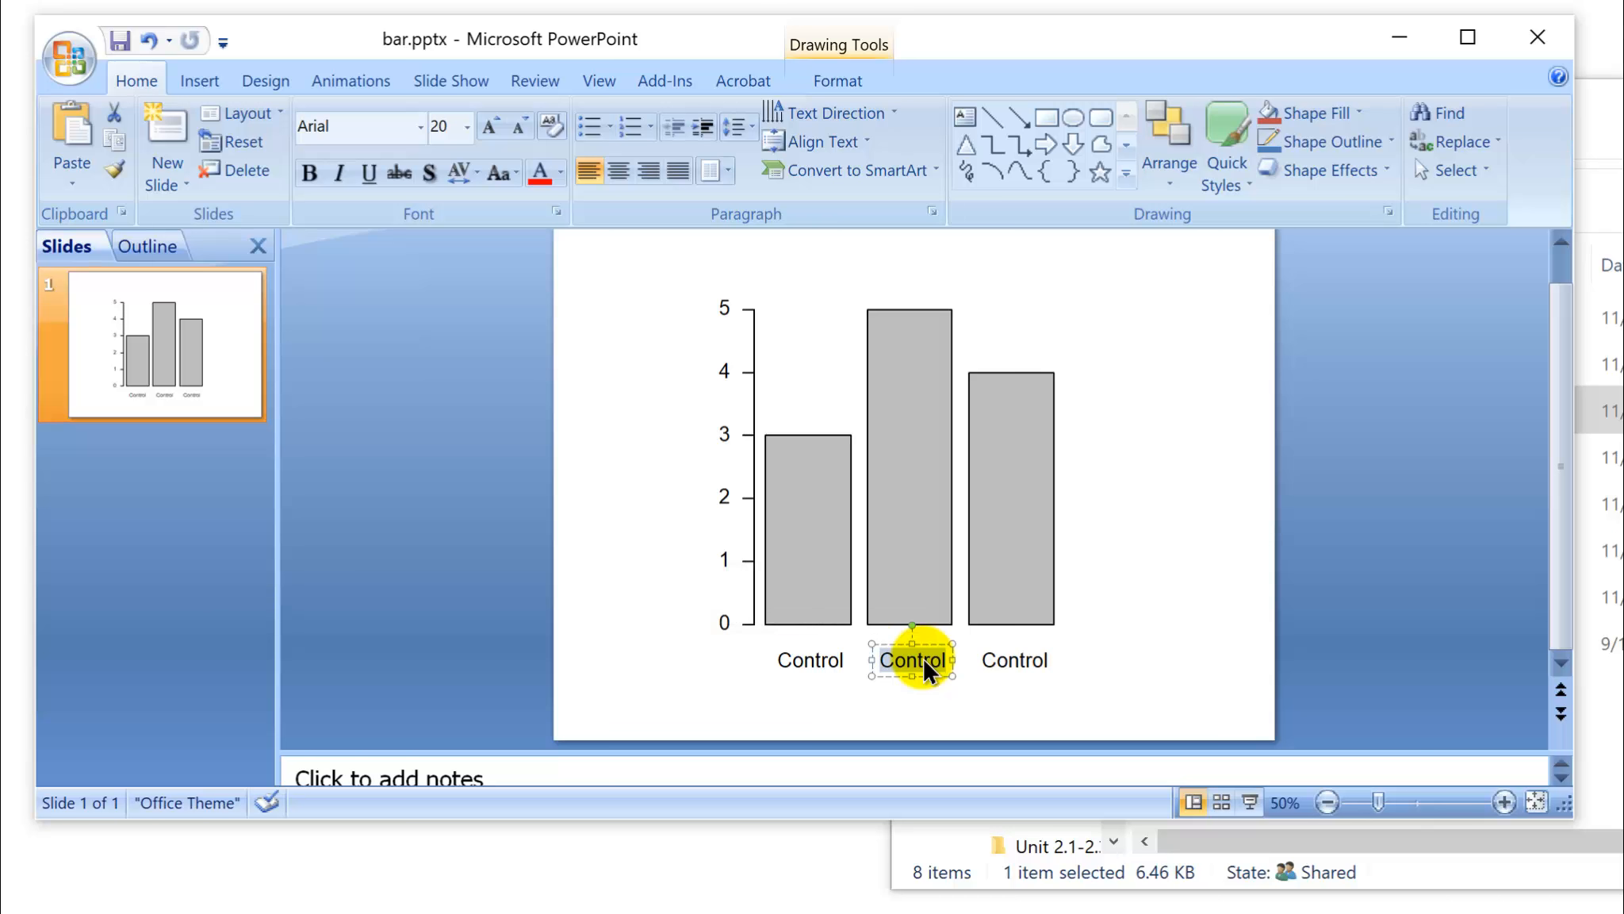
{"action": "type", "text": "Fertilizer 2x"}
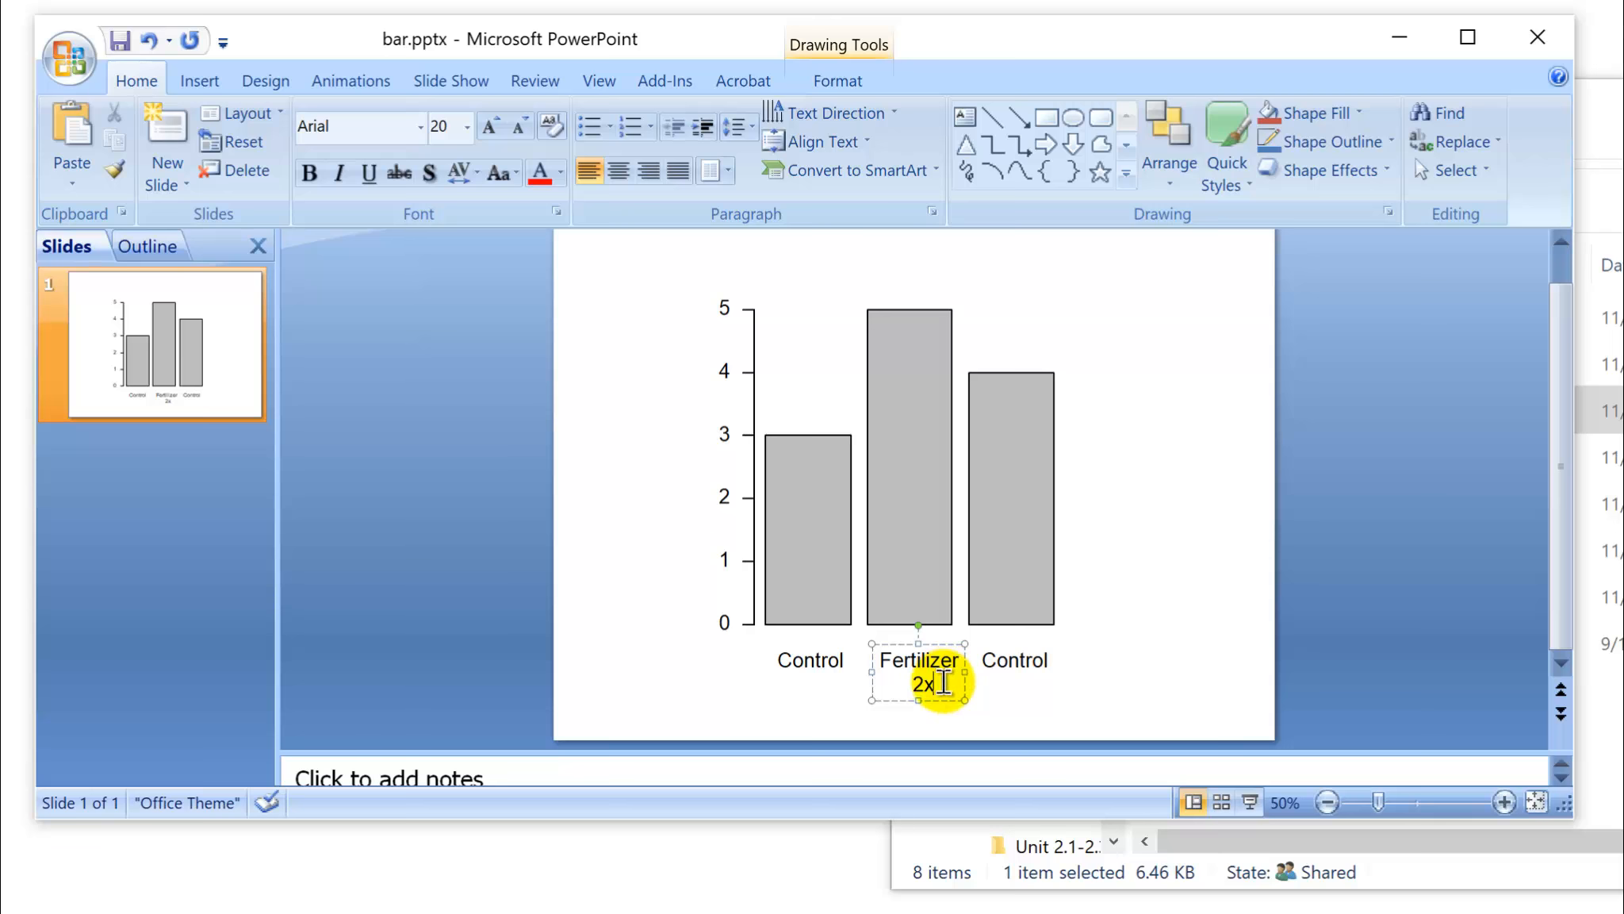
- Copy the "Fertilizer 2x" text over the third bar's label and change it to "Fertilizer 4x"
{"action": "left_click_drag", "start_coordinate": [936, 681], "coordinate": [884, 655]}
{"action": "key", "text": "ctrl+c"}
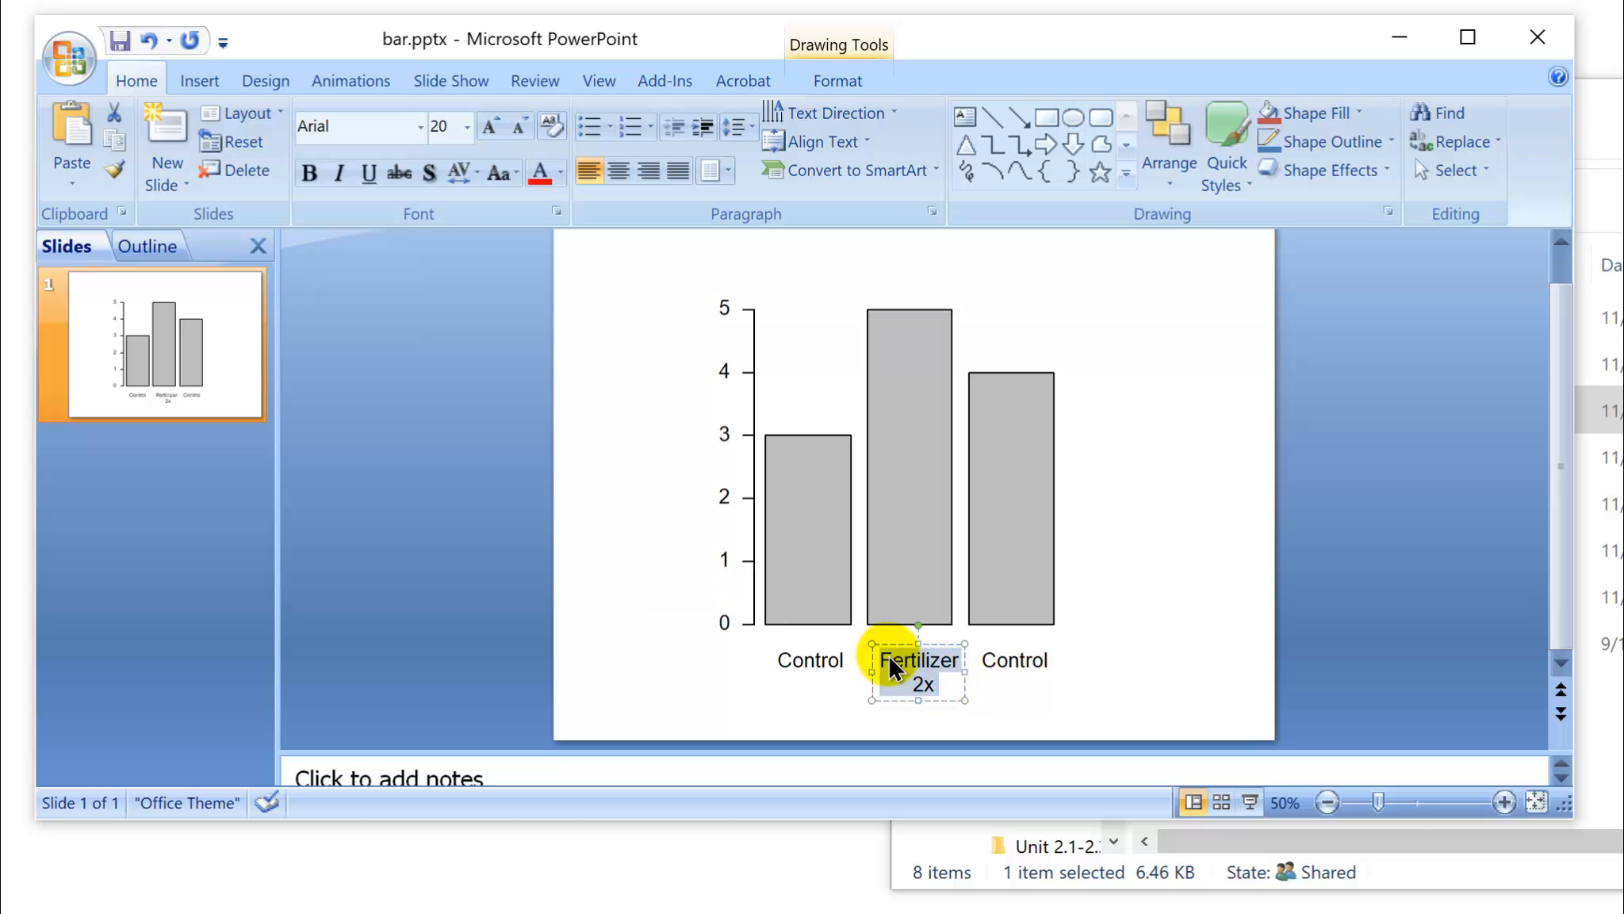
{"action": "double_click", "coordinate": [1028, 663]}
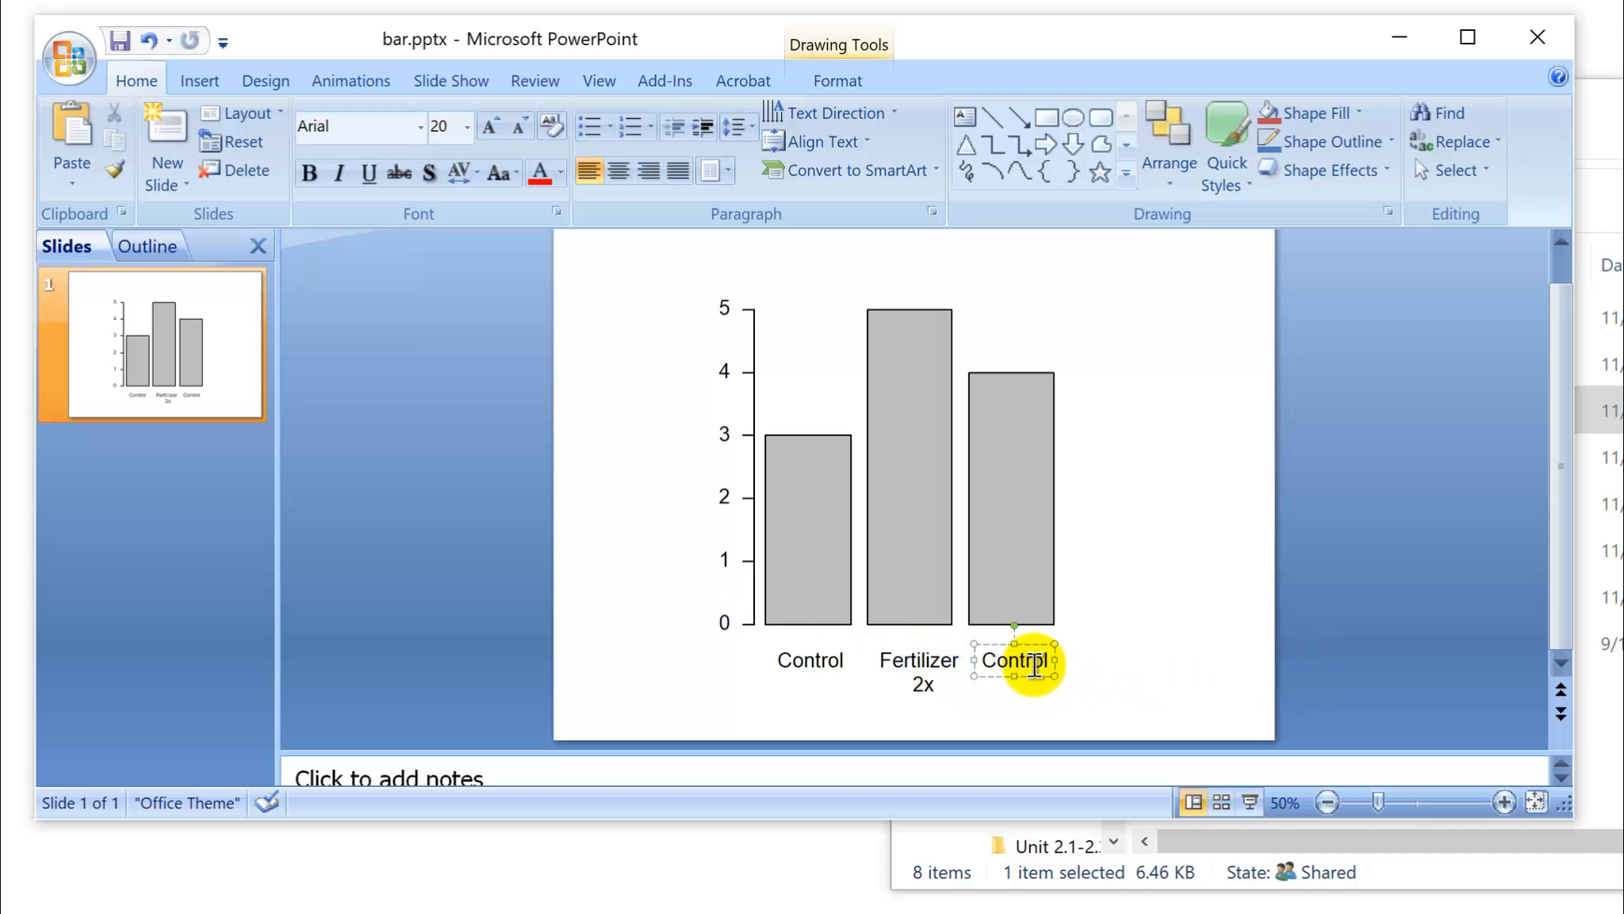
{"action": "key", "text": "ctrl+v"}
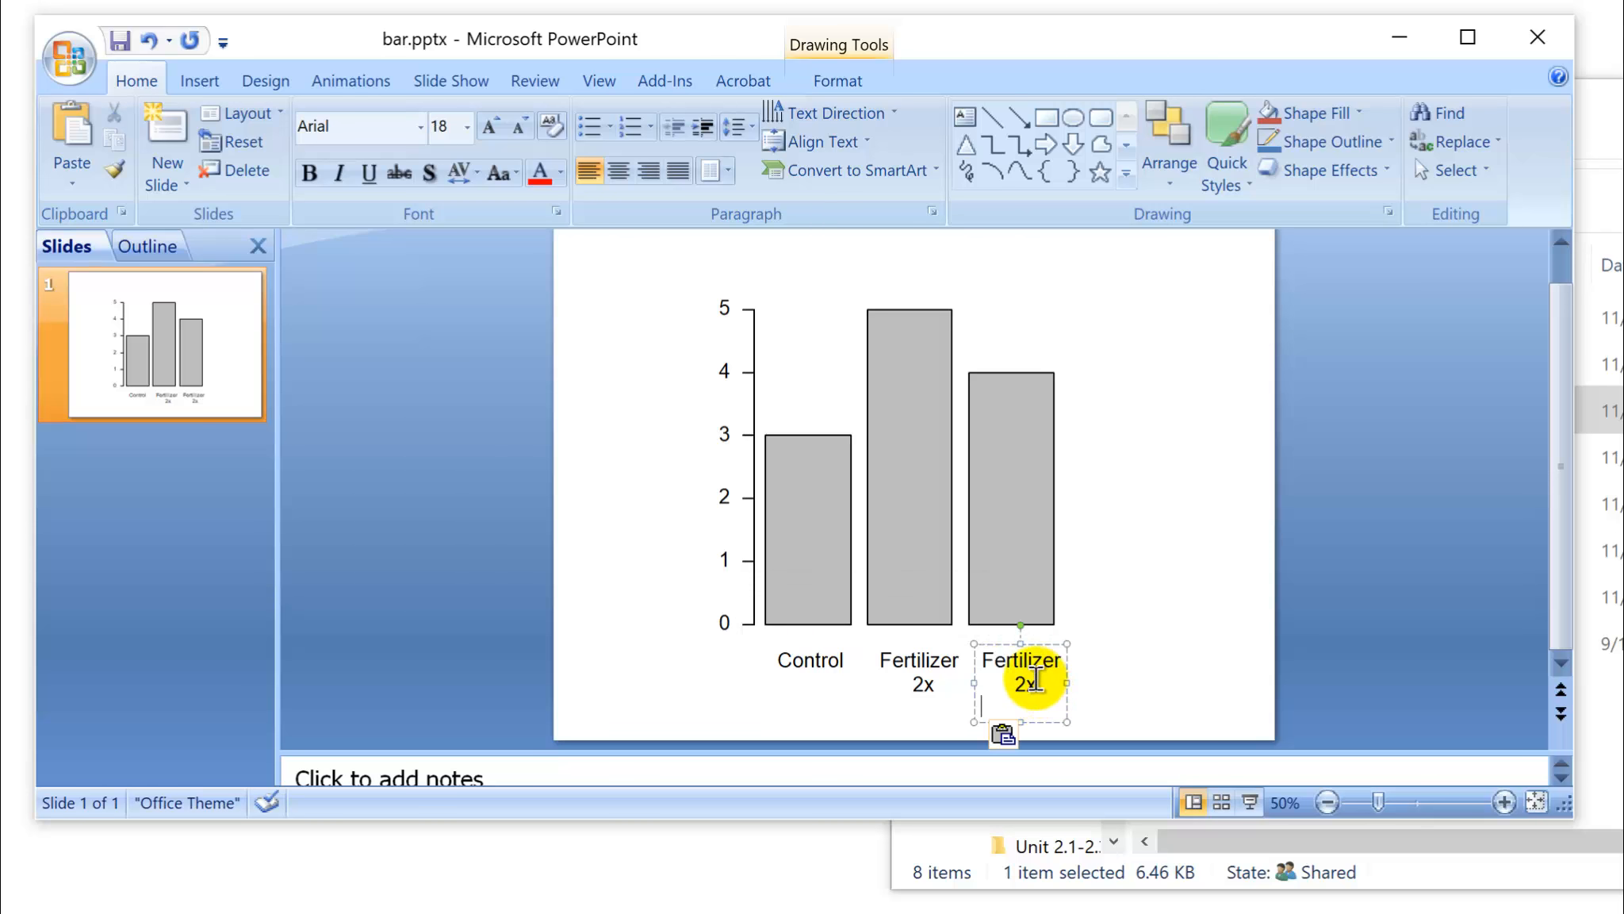
{"action": "left_click_drag", "start_coordinate": [1024, 681], "coordinate": [1016, 680]}
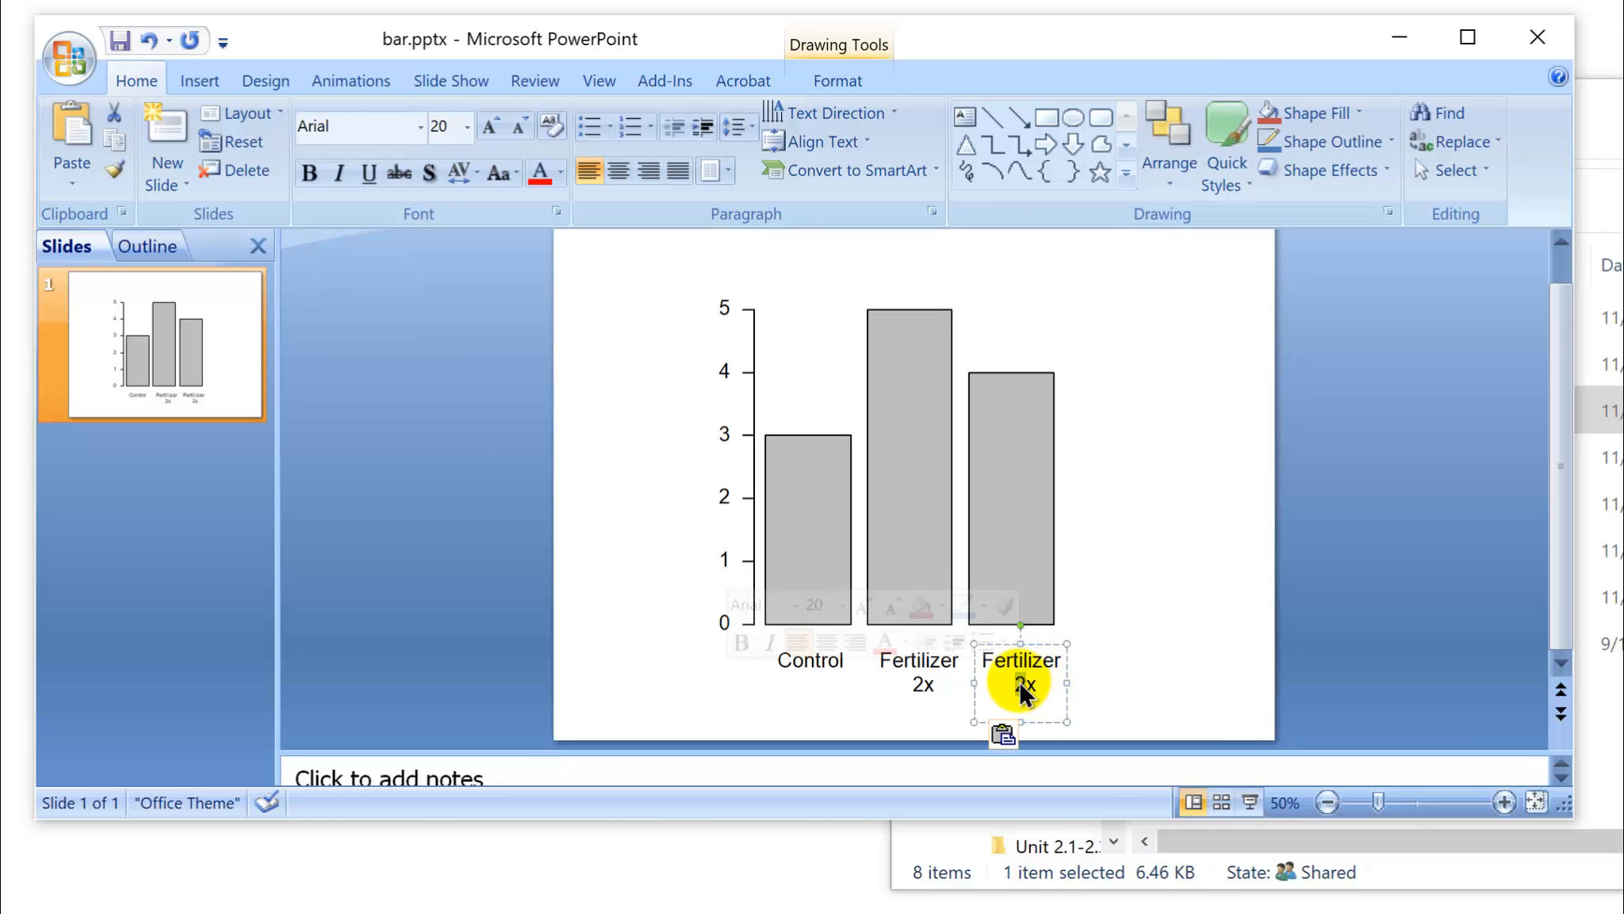
{"action": "type", "text": "4"}
{"action": "left_click", "coordinate": [1222, 661]}
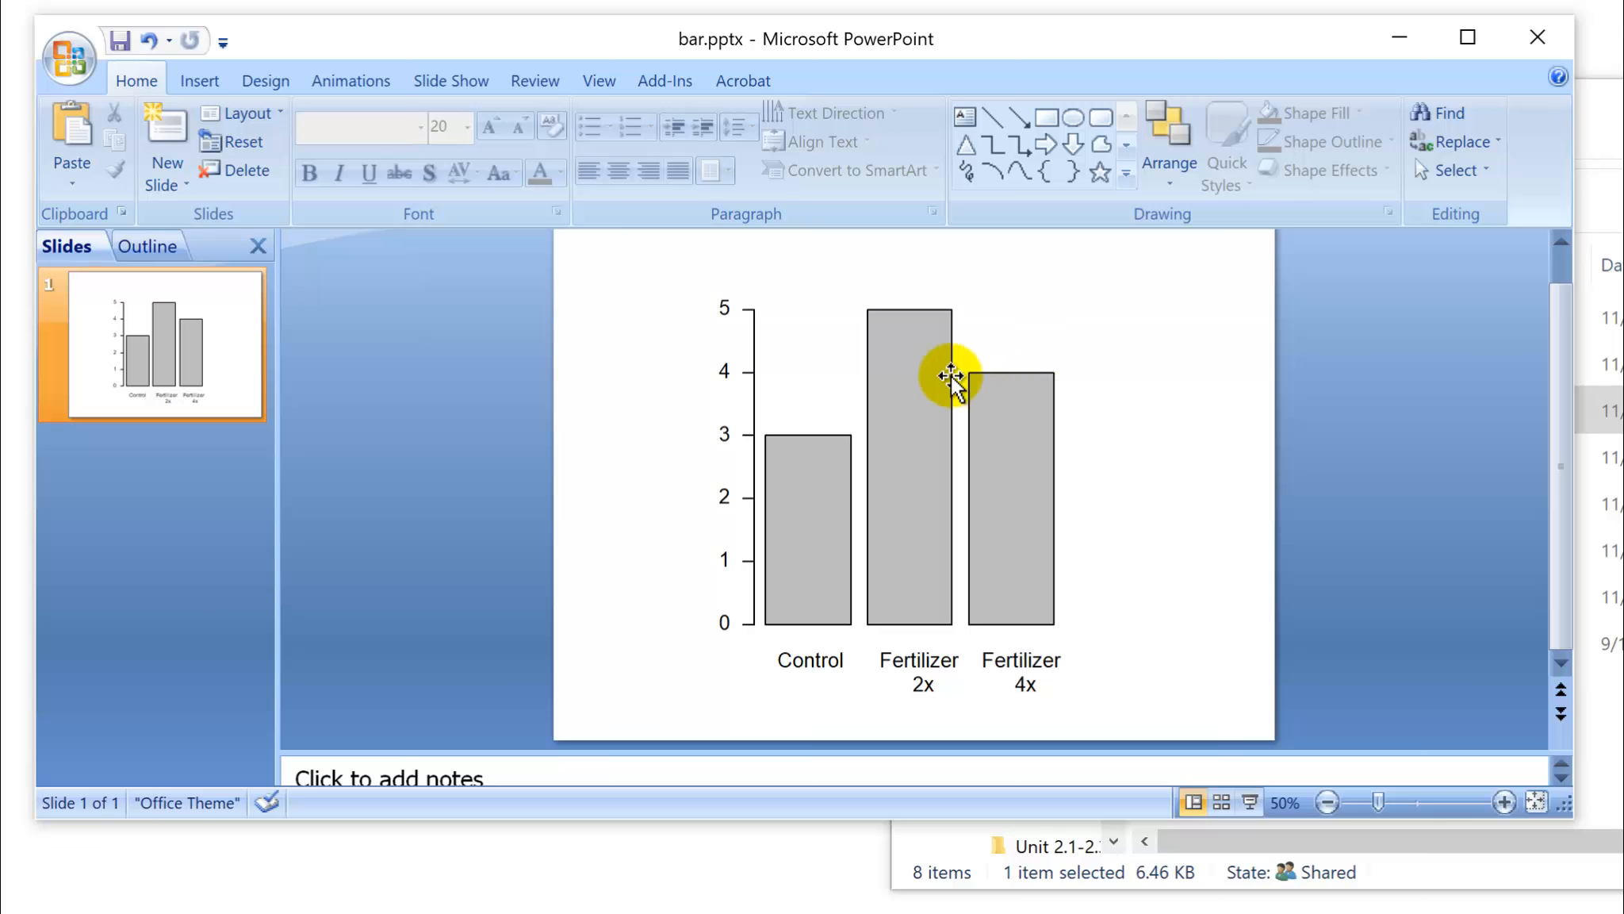
- Fill the second bar with light orange and the third bar with dark orange from the theme colors
{"action": "left_click", "coordinate": [923, 380]}
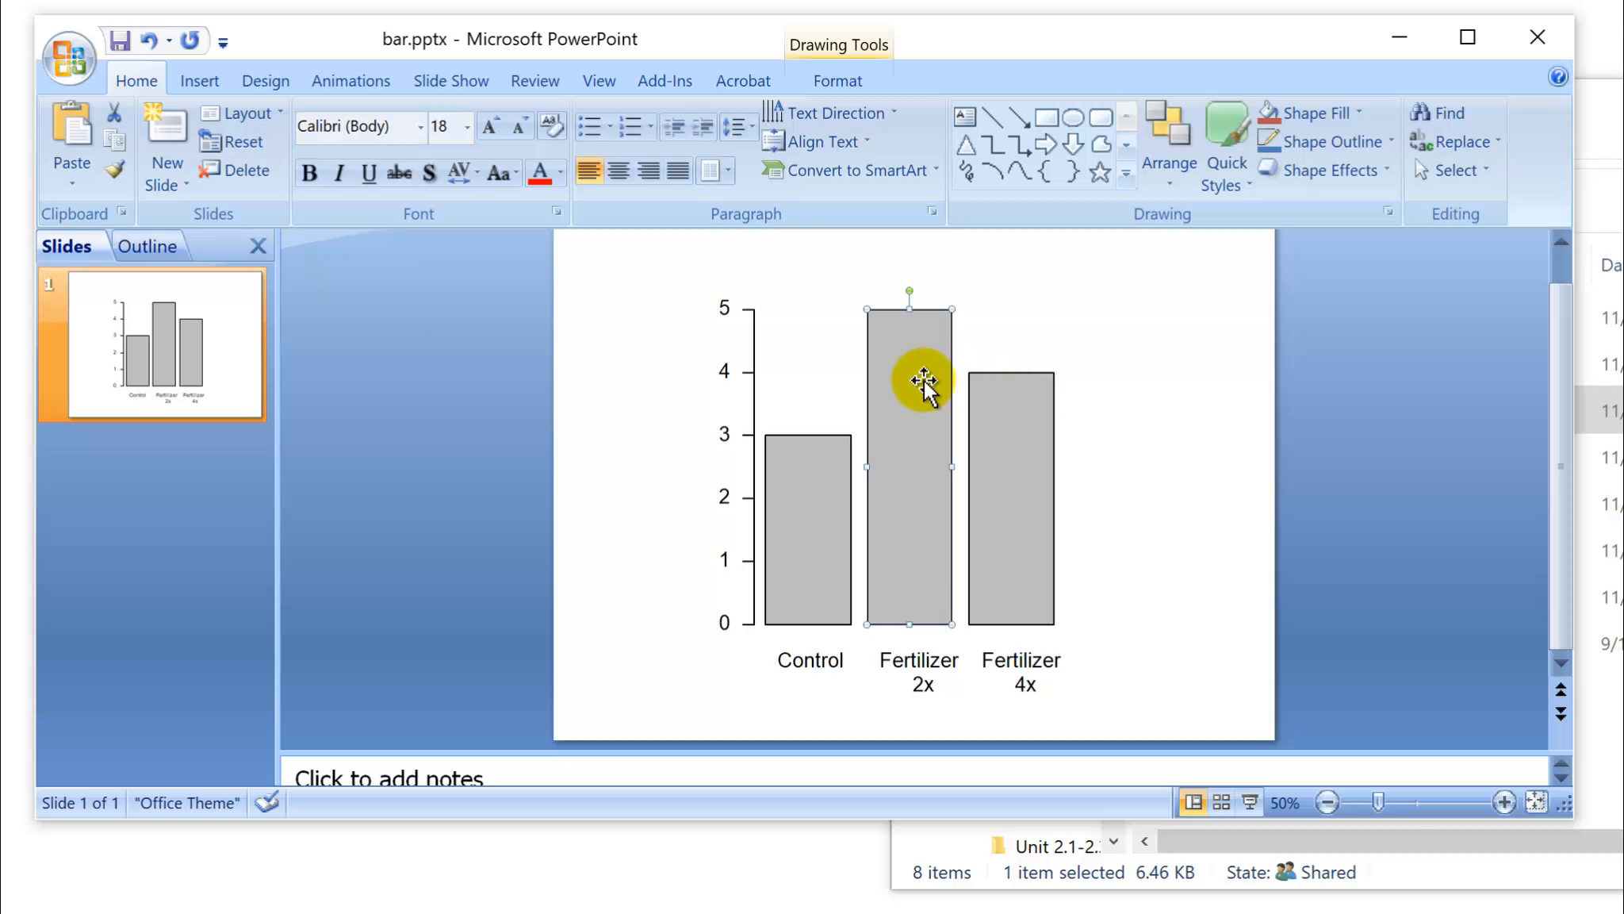
{"action": "left_click", "coordinate": [1357, 111]}
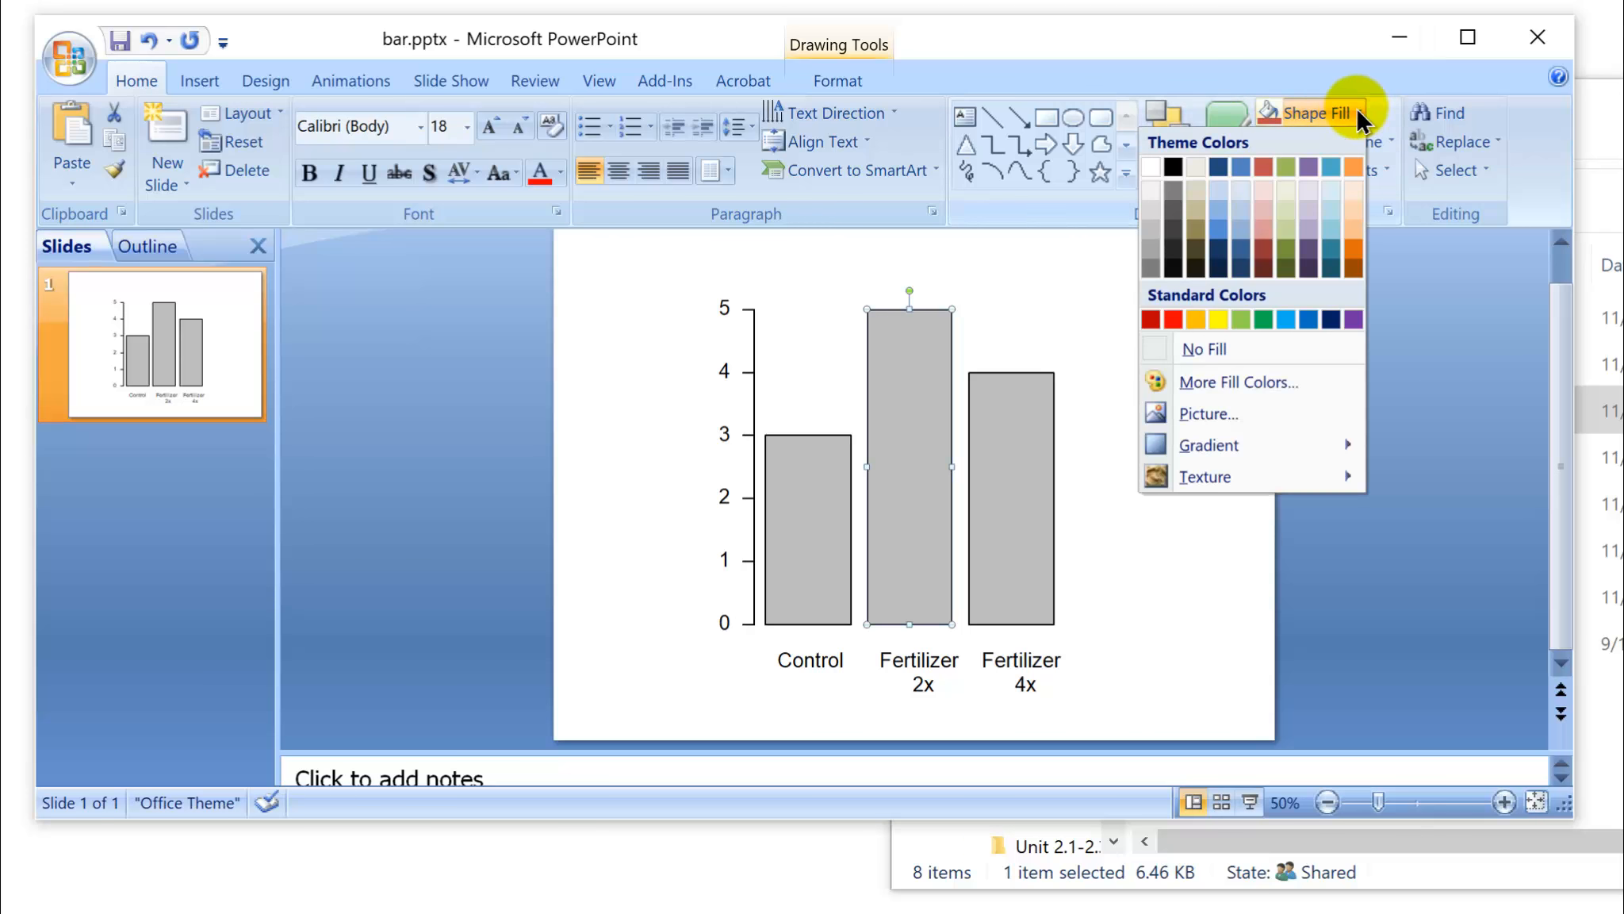
{"action": "left_click", "coordinate": [1356, 226]}
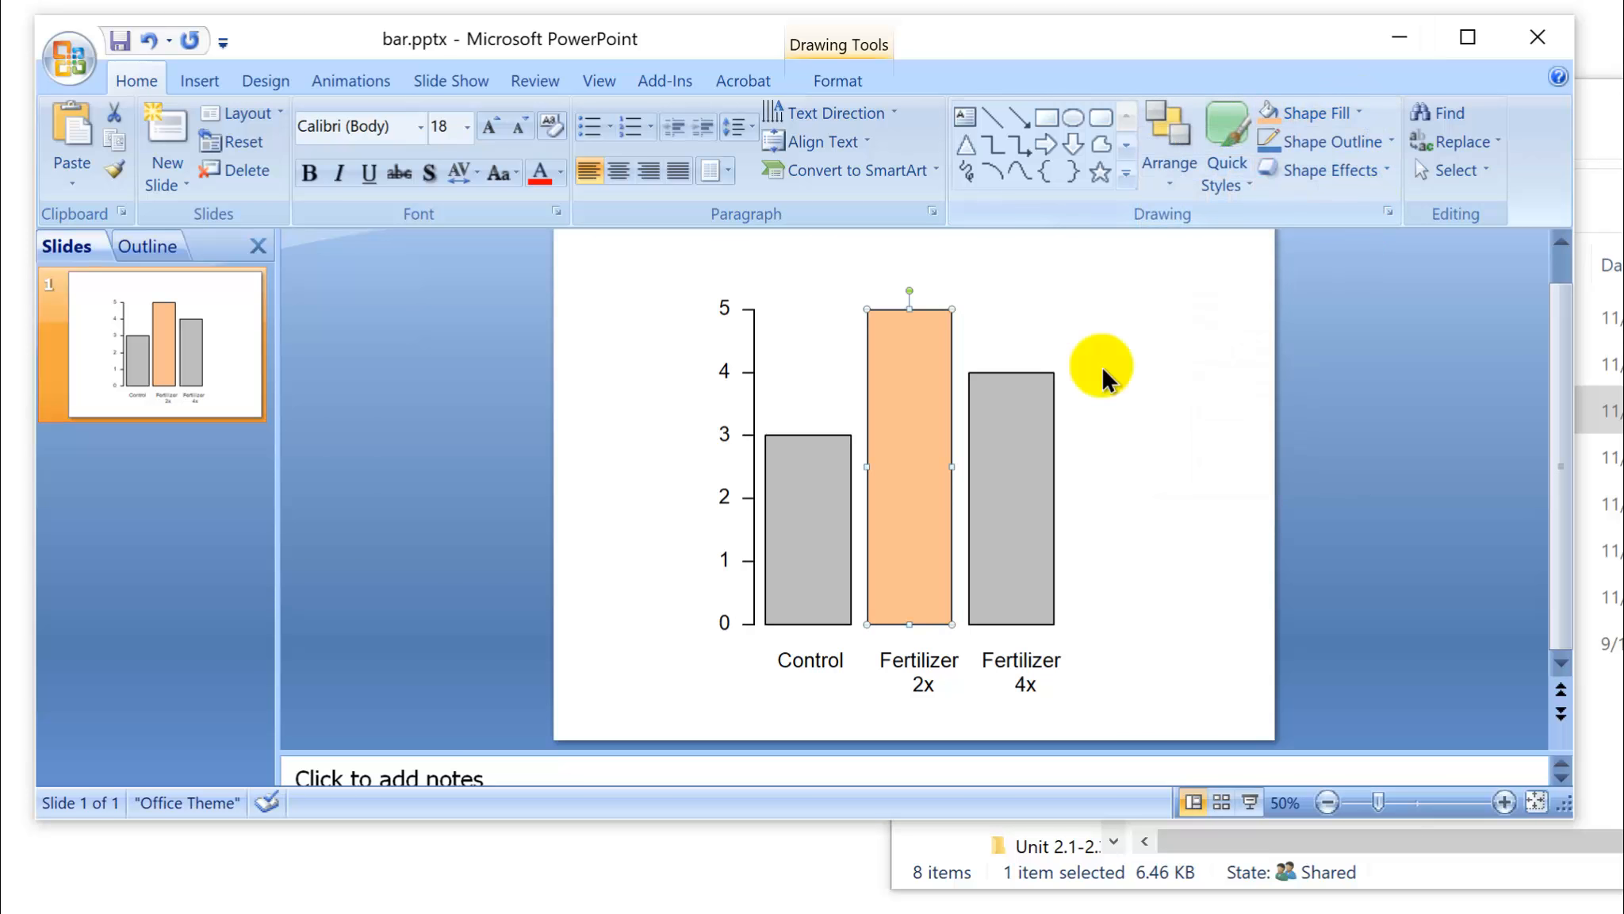
{"action": "left_click", "coordinate": [1011, 428]}
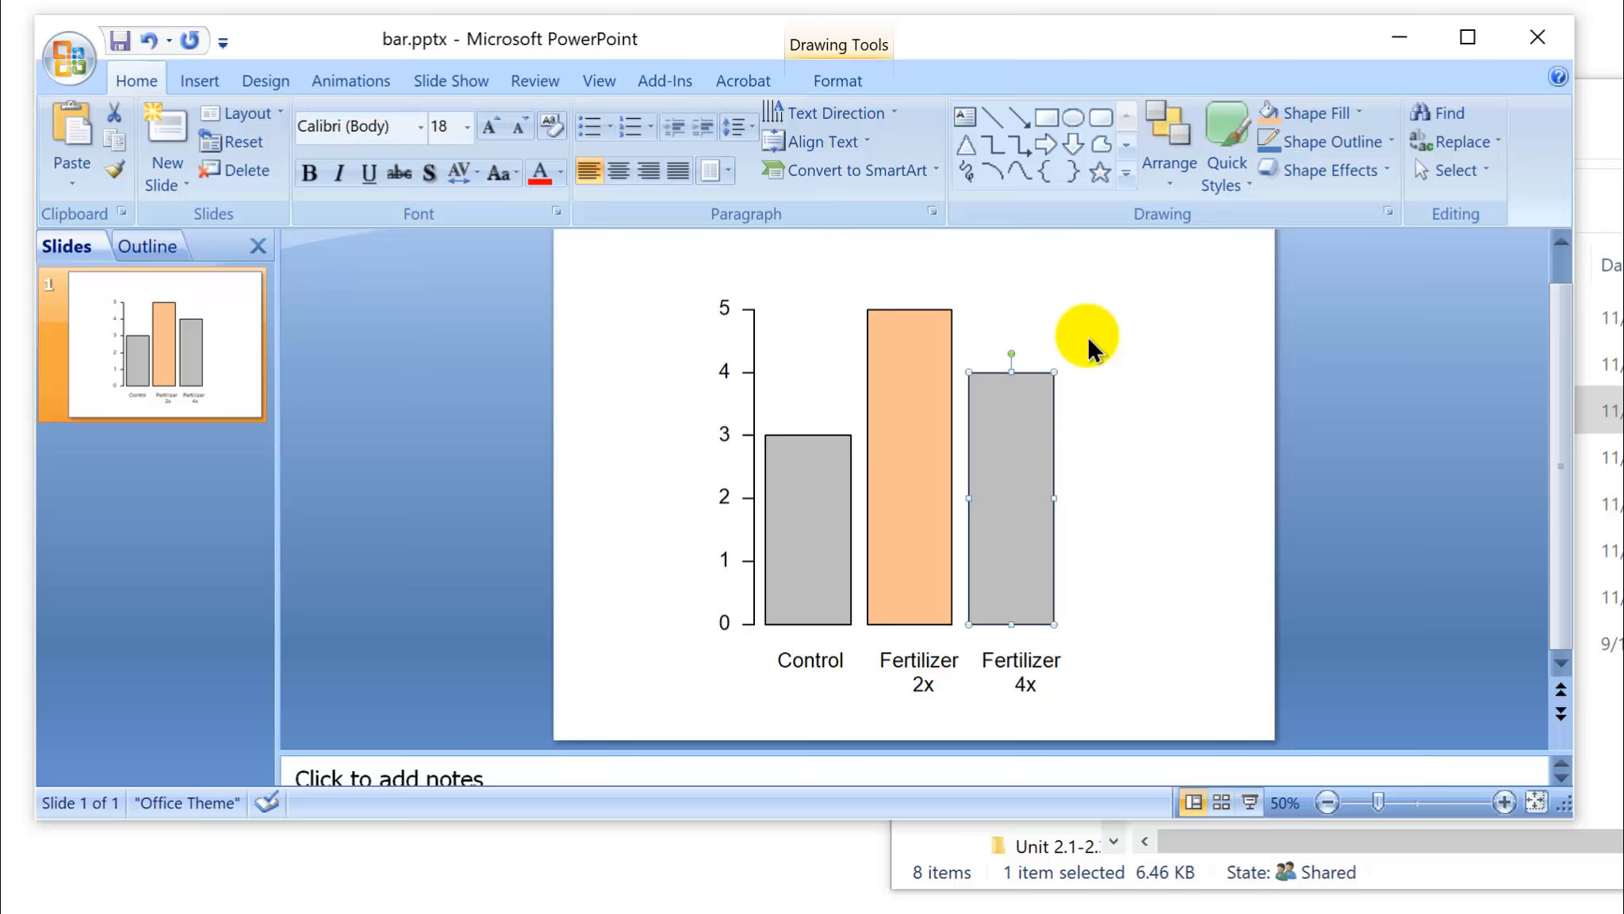
{"action": "left_click", "coordinate": [1359, 111]}
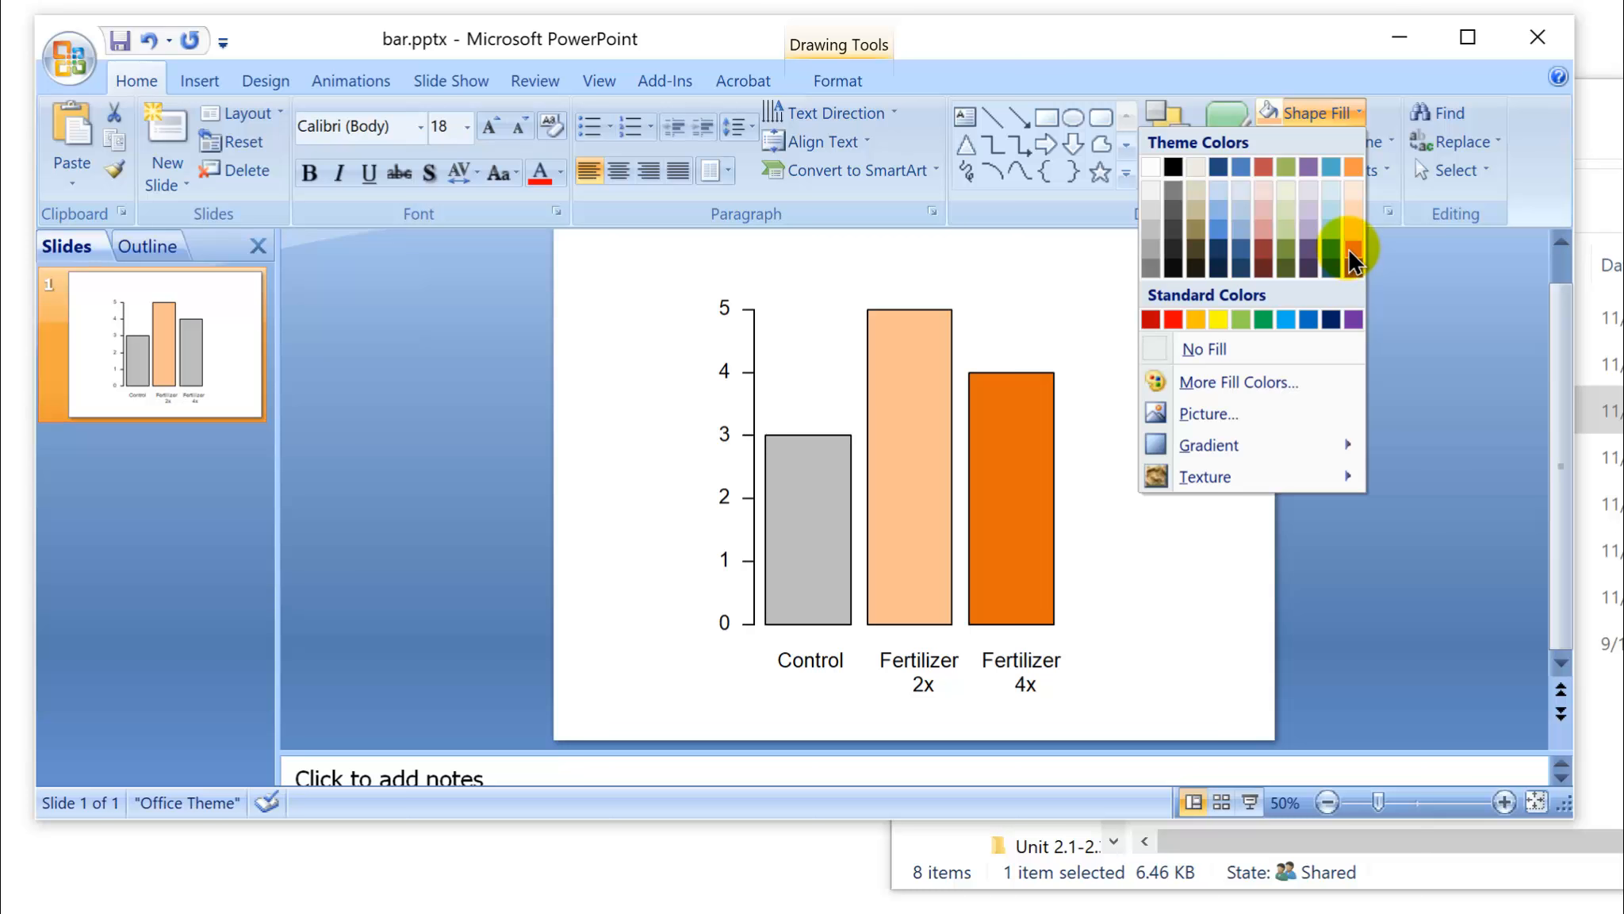
{"action": "left_click", "coordinate": [1353, 246]}
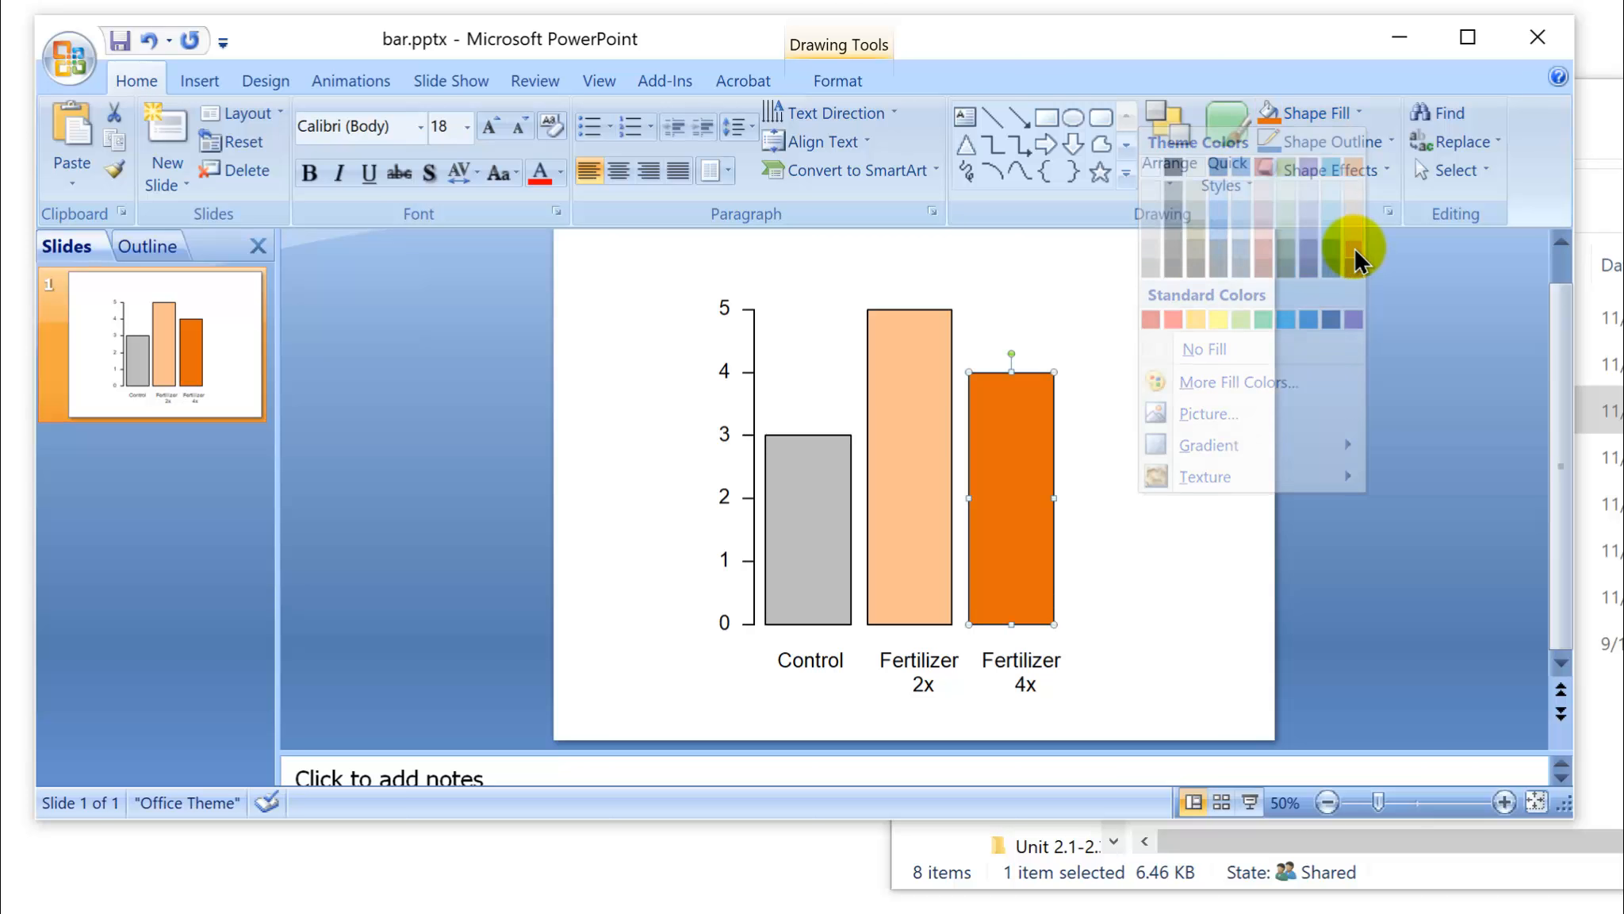
{"action": "left_click", "coordinate": [1161, 465]}
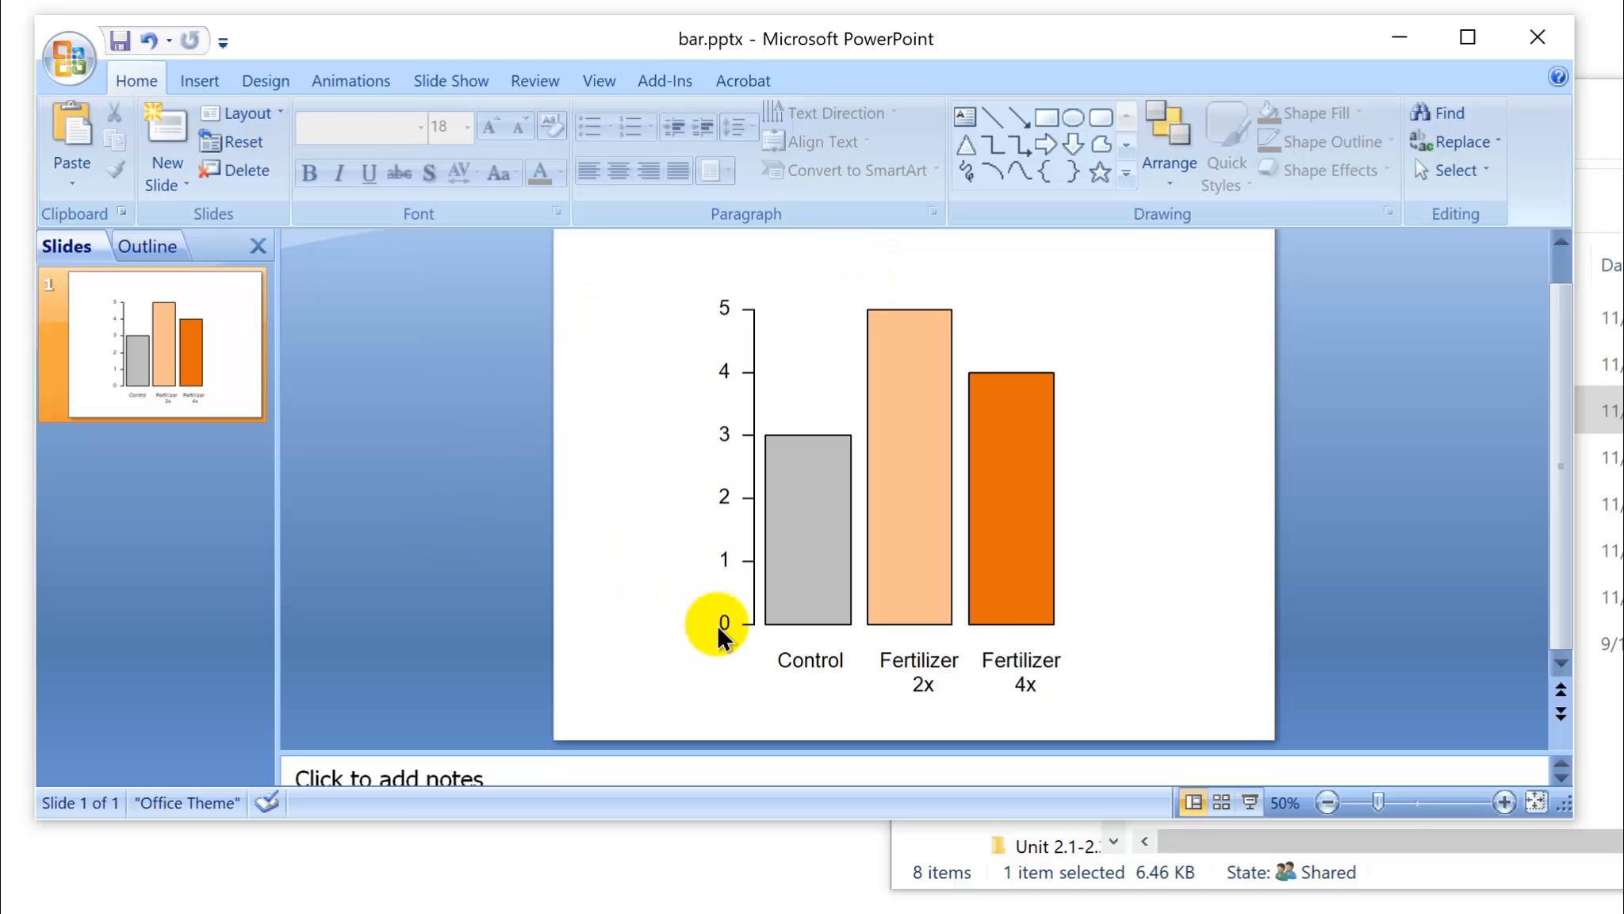
- Add a y-axis title reading "Yield (kg/ha)" from a copy of the "Control" label, rotated vertically alongside the axis
{"action": "left_click", "coordinate": [816, 657]}
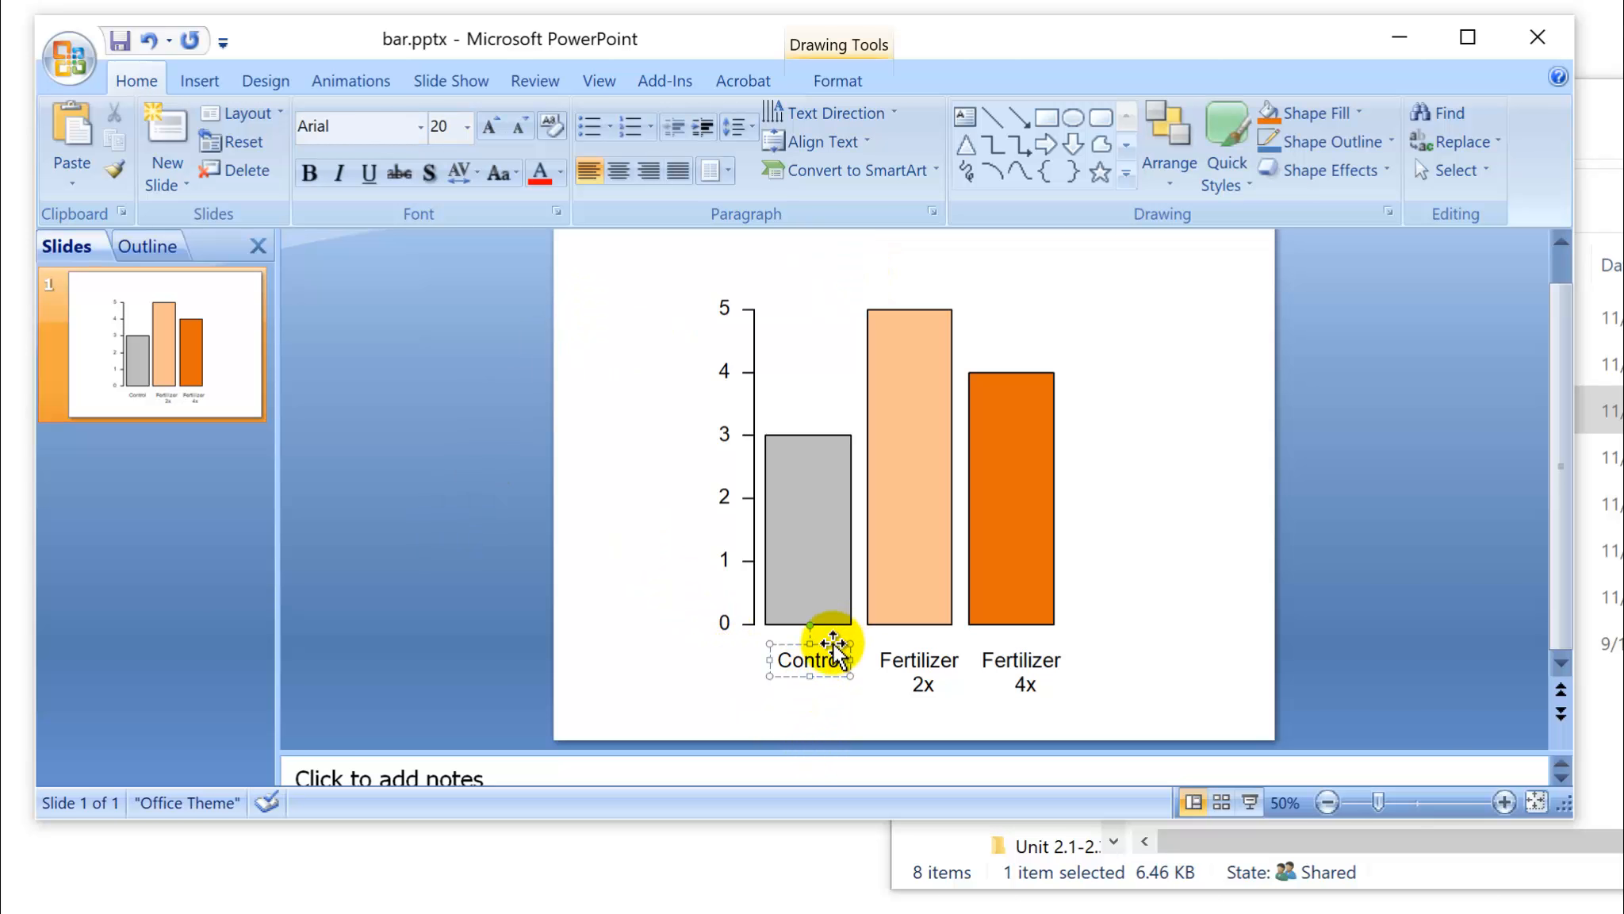
{"action": "left_click_drag", "start_coordinate": [817, 627], "coordinate": [666, 418]}
{"action": "left_click", "coordinate": [651, 449]}
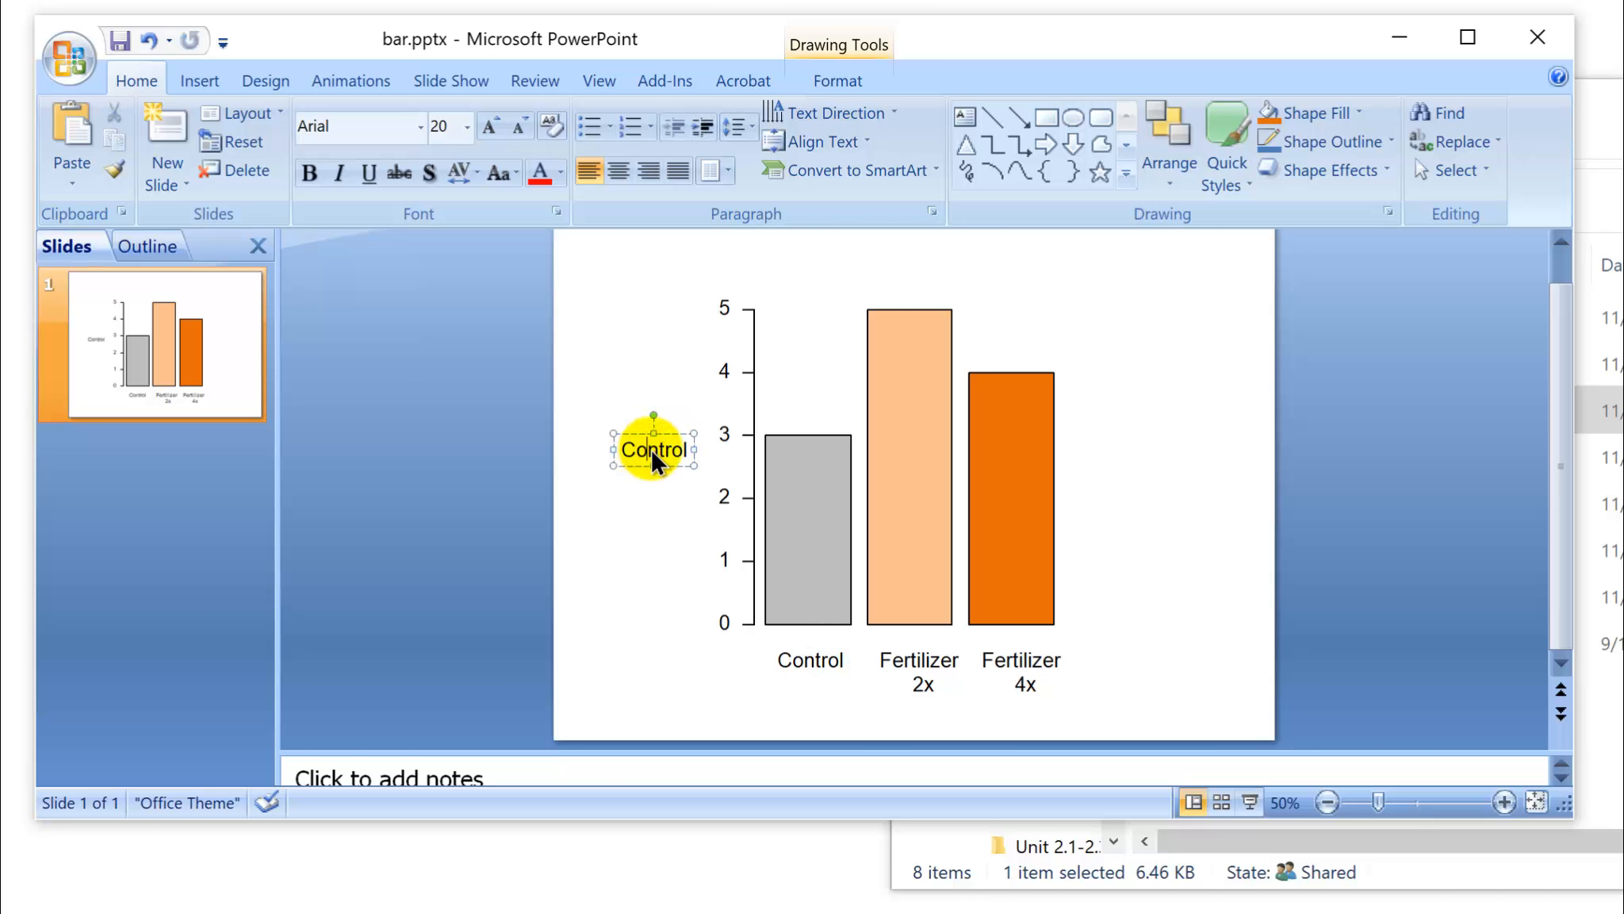
{"action": "left_click_drag", "start_coordinate": [682, 449], "coordinate": [573, 445]}
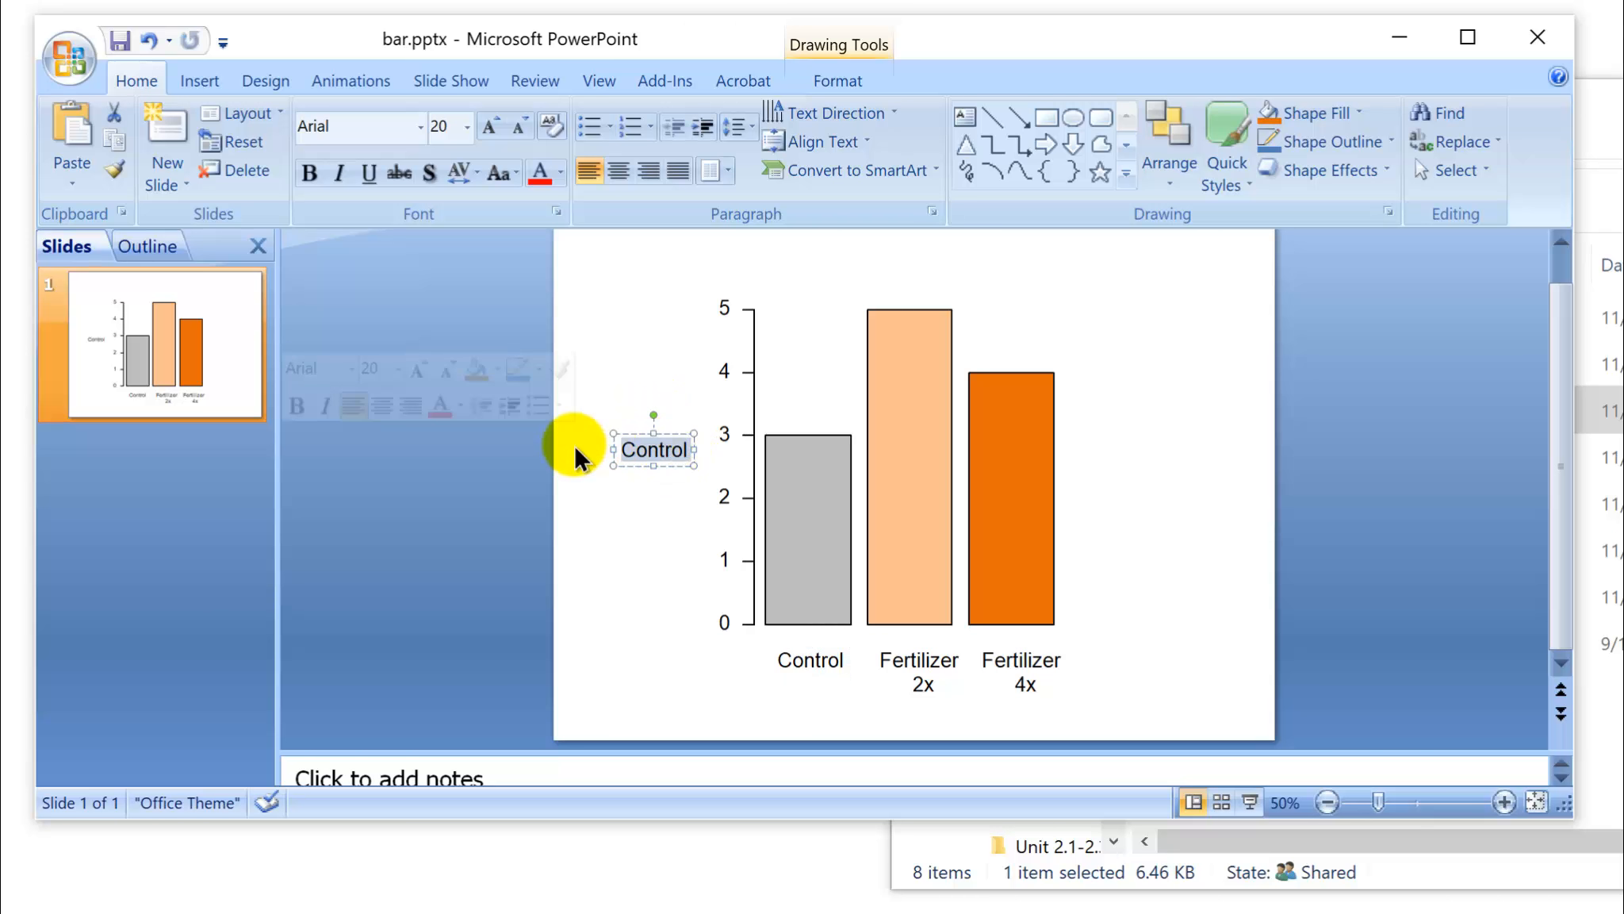
{"action": "type", "text": "Yield"}
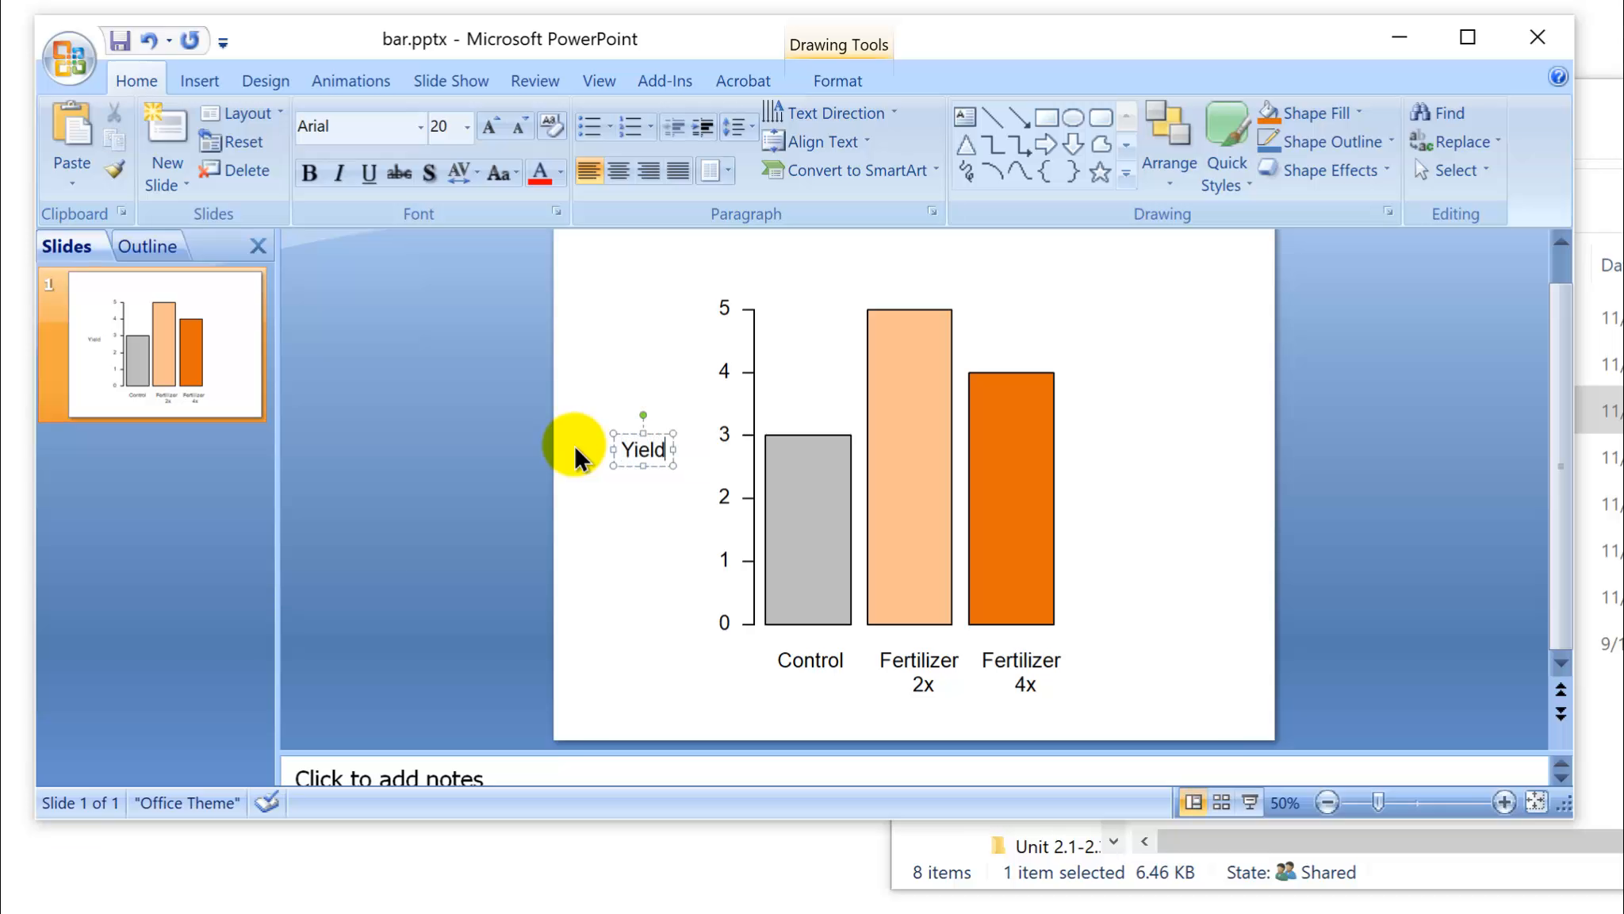
{"action": "type", "text": " (kg/ha)"}
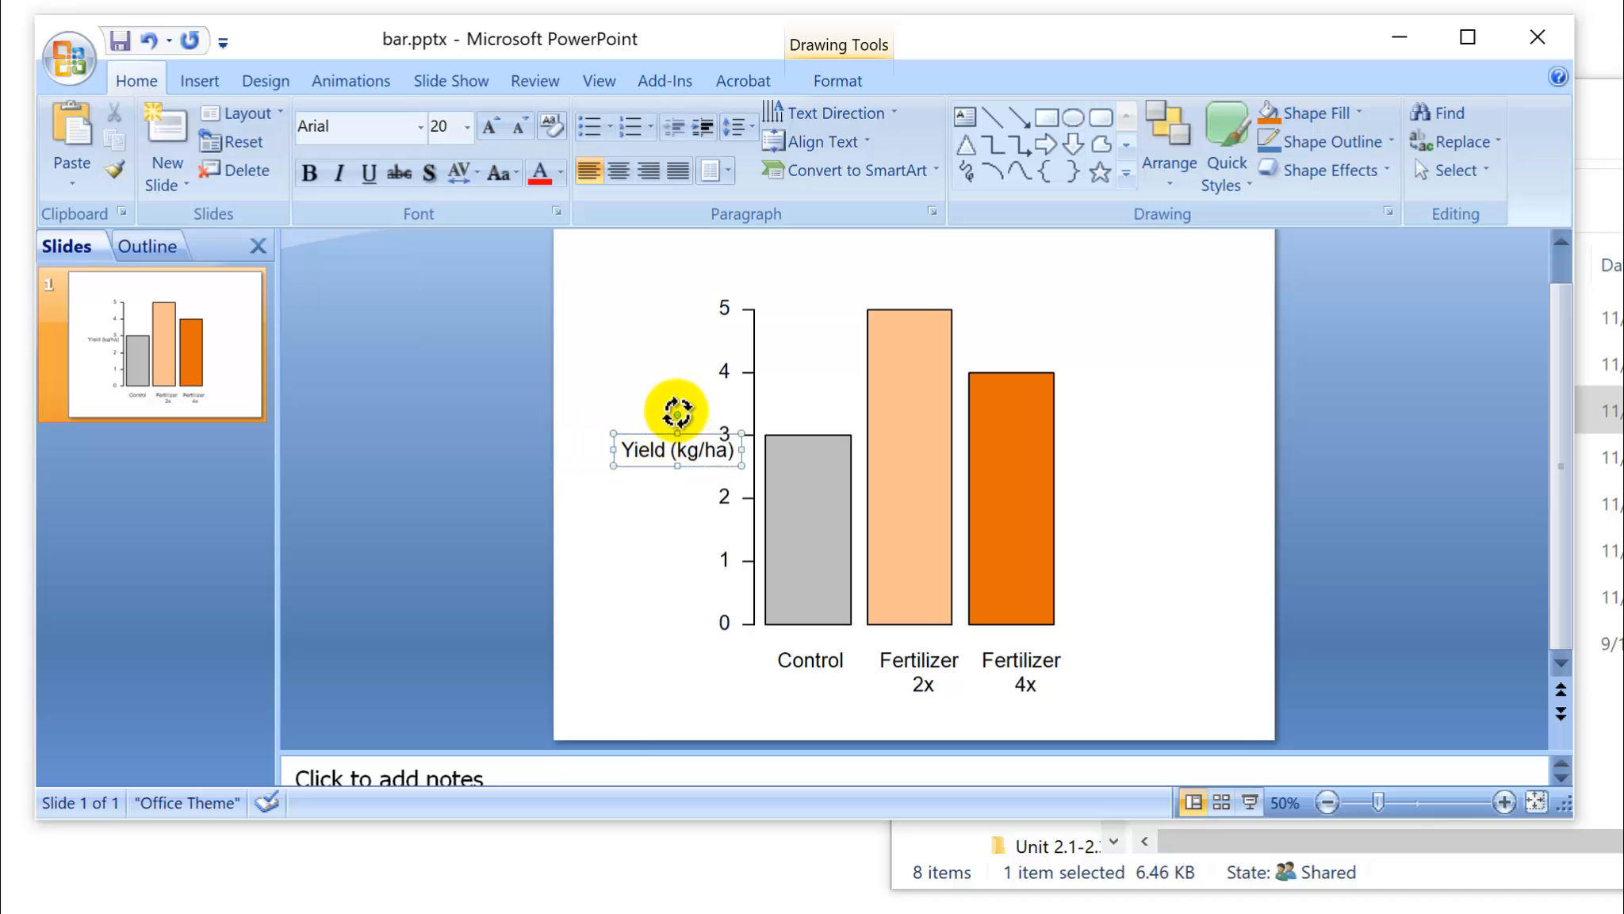
{"action": "left_click_drag", "start_coordinate": [679, 409], "coordinate": [649, 452]}
{"action": "left_click", "coordinate": [636, 599]}
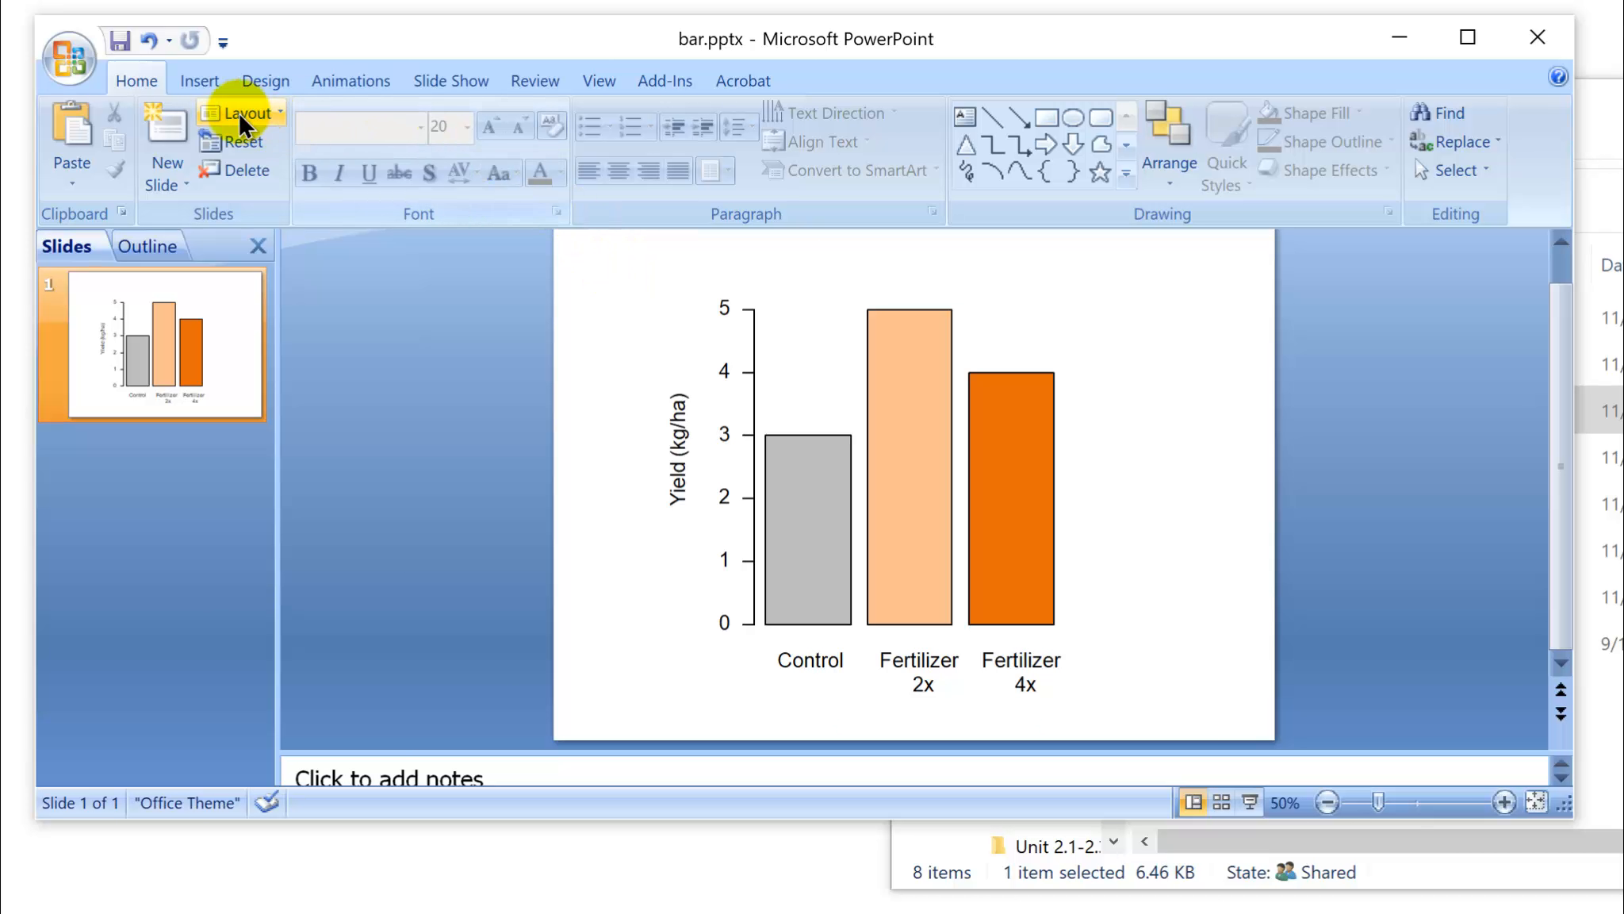
- Export only the current slide as an Enhanced Windows Metafile named bar-edited.emf
{"action": "left_click", "coordinate": [64, 54]}
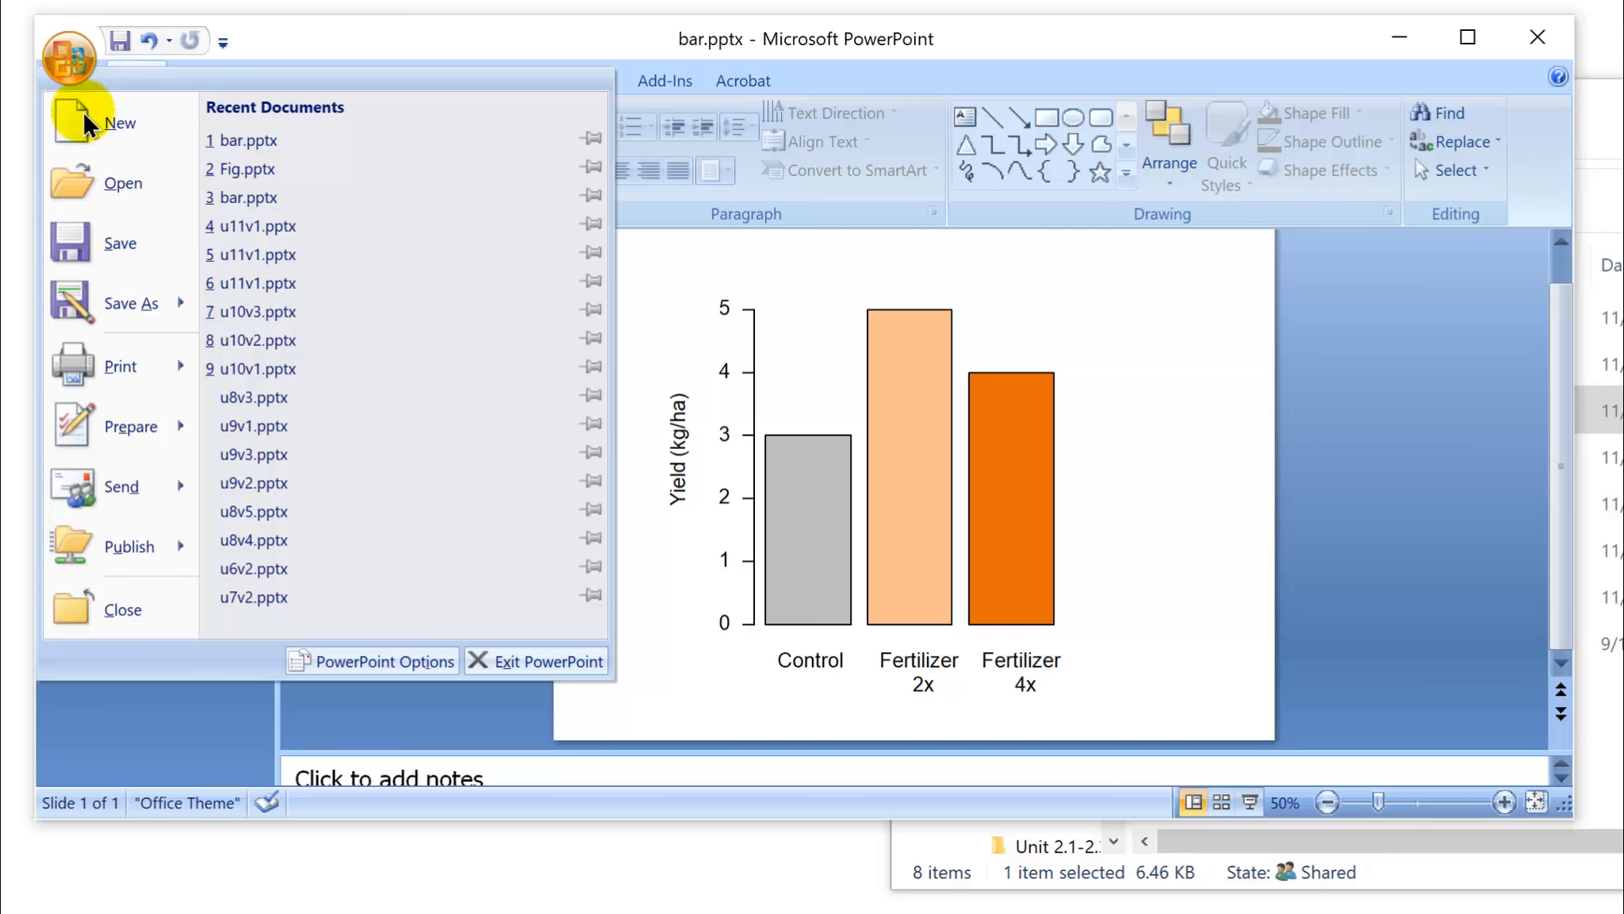
{"action": "left_click", "coordinate": [83, 299]}
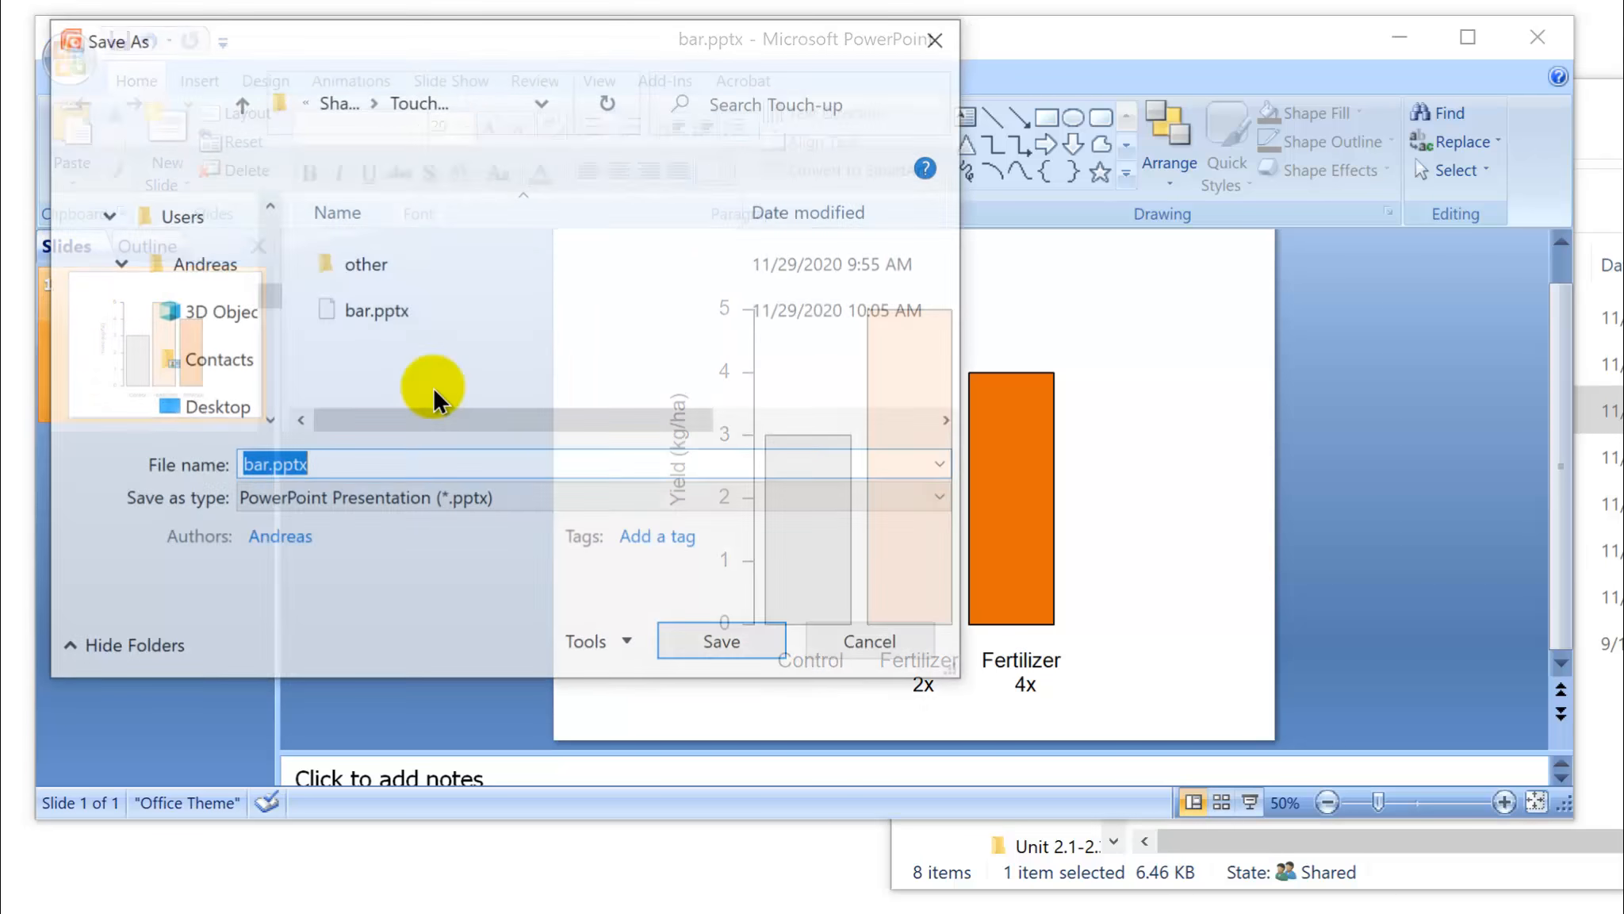
{"action": "left_click", "coordinate": [417, 498]}
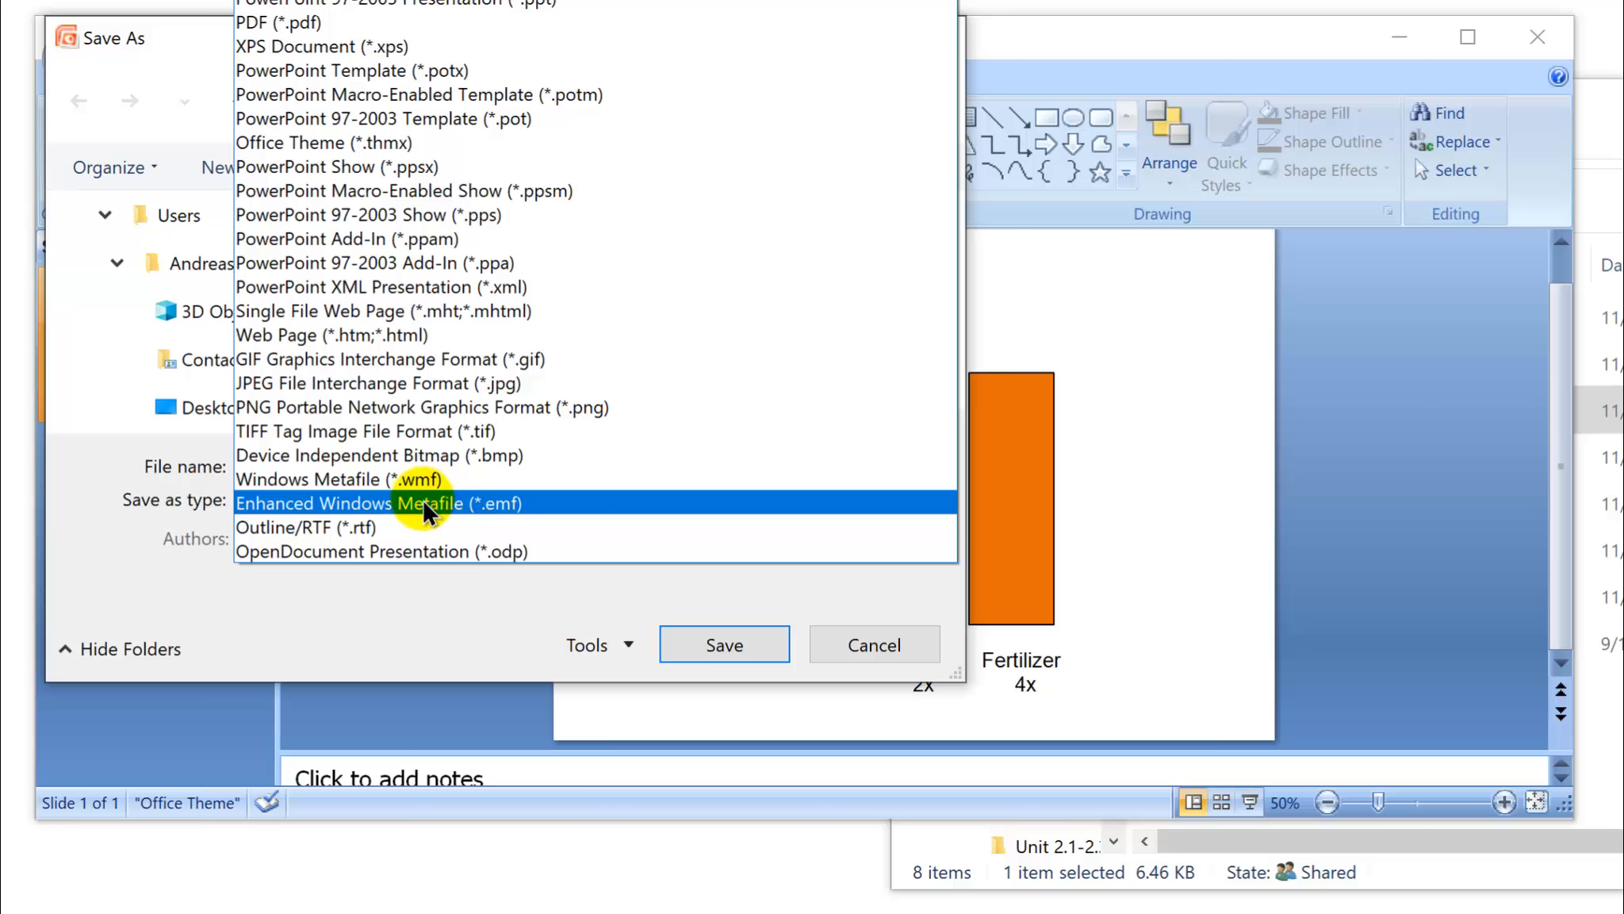
{"action": "left_click", "coordinate": [423, 503]}
{"action": "double_click", "coordinate": [269, 464]}
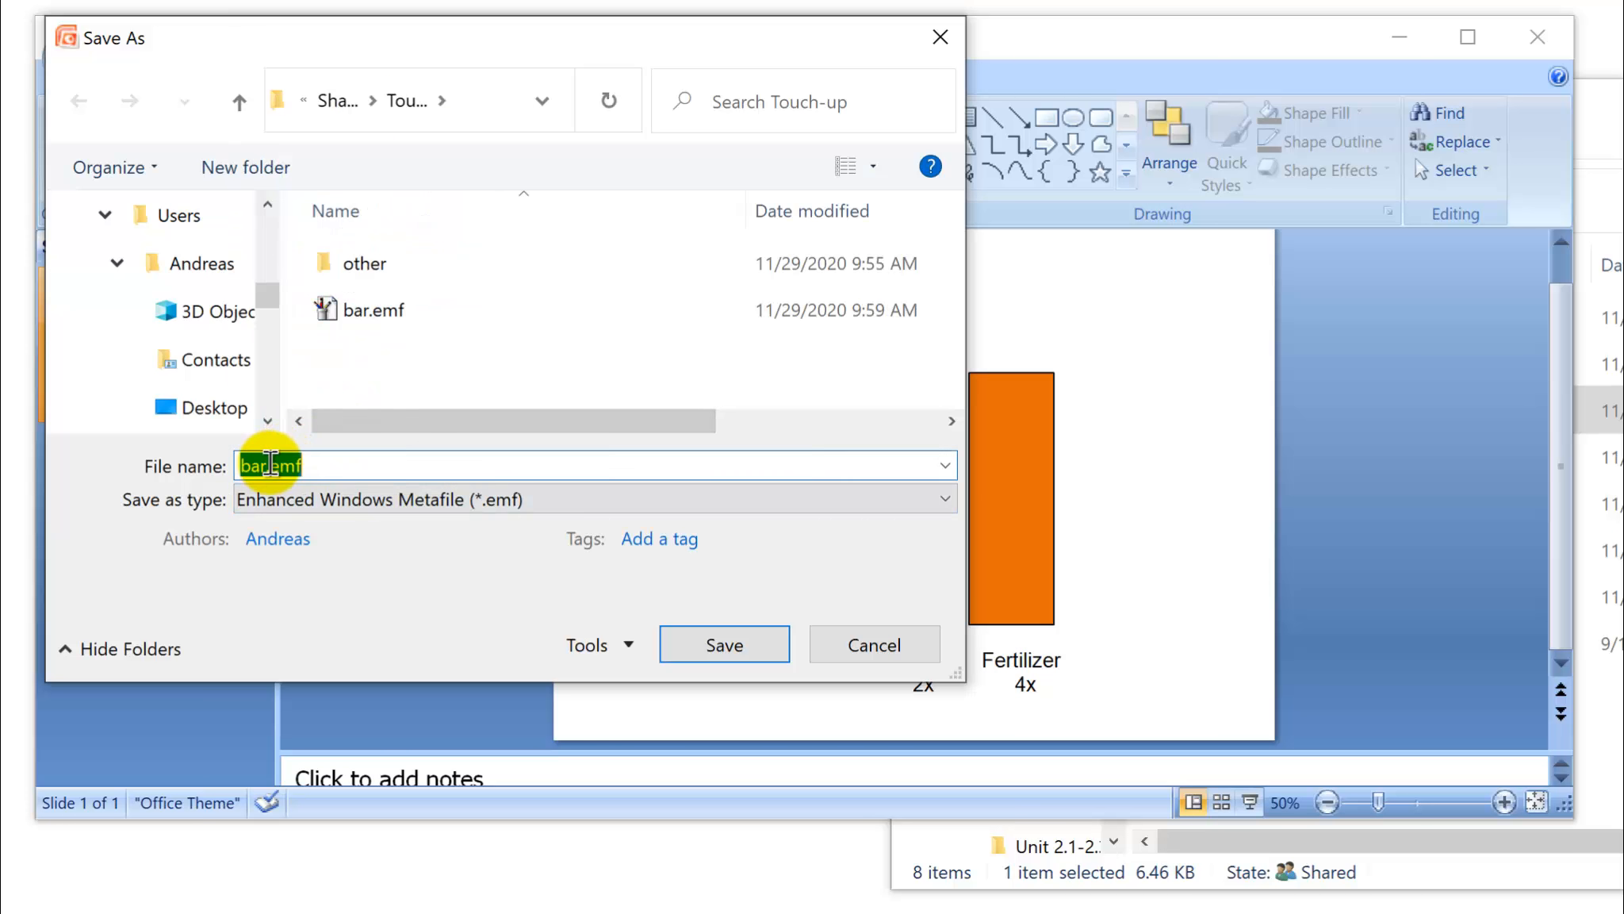
{"action": "left_click", "coordinate": [269, 464]}
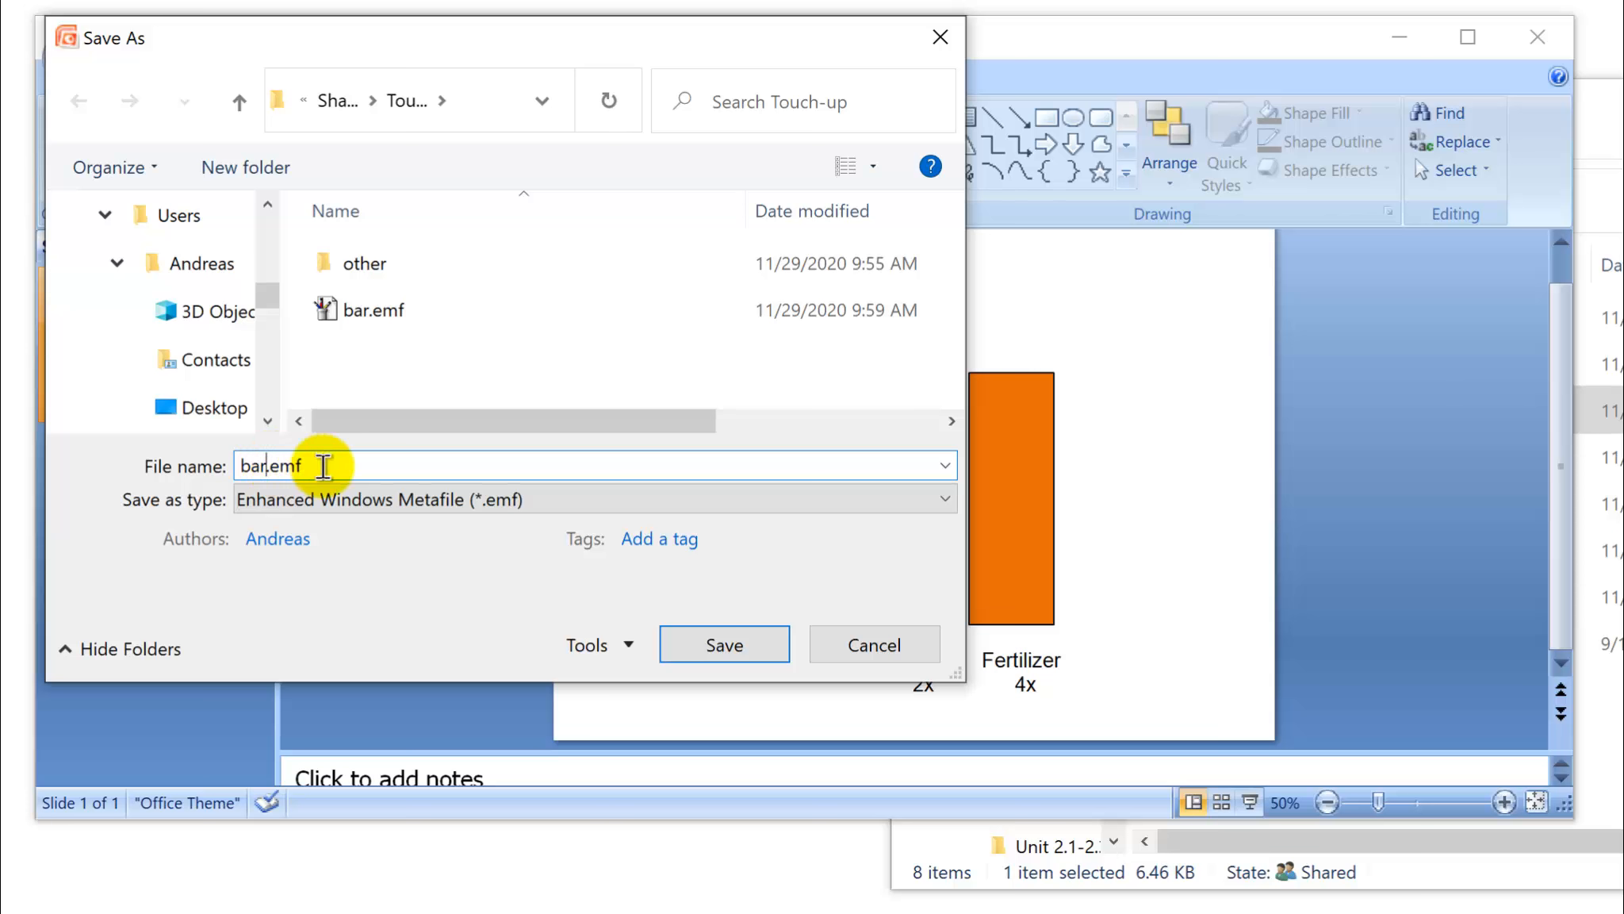
{"action": "type", "text": "-edited"}
{"action": "left_click", "coordinate": [750, 645]}
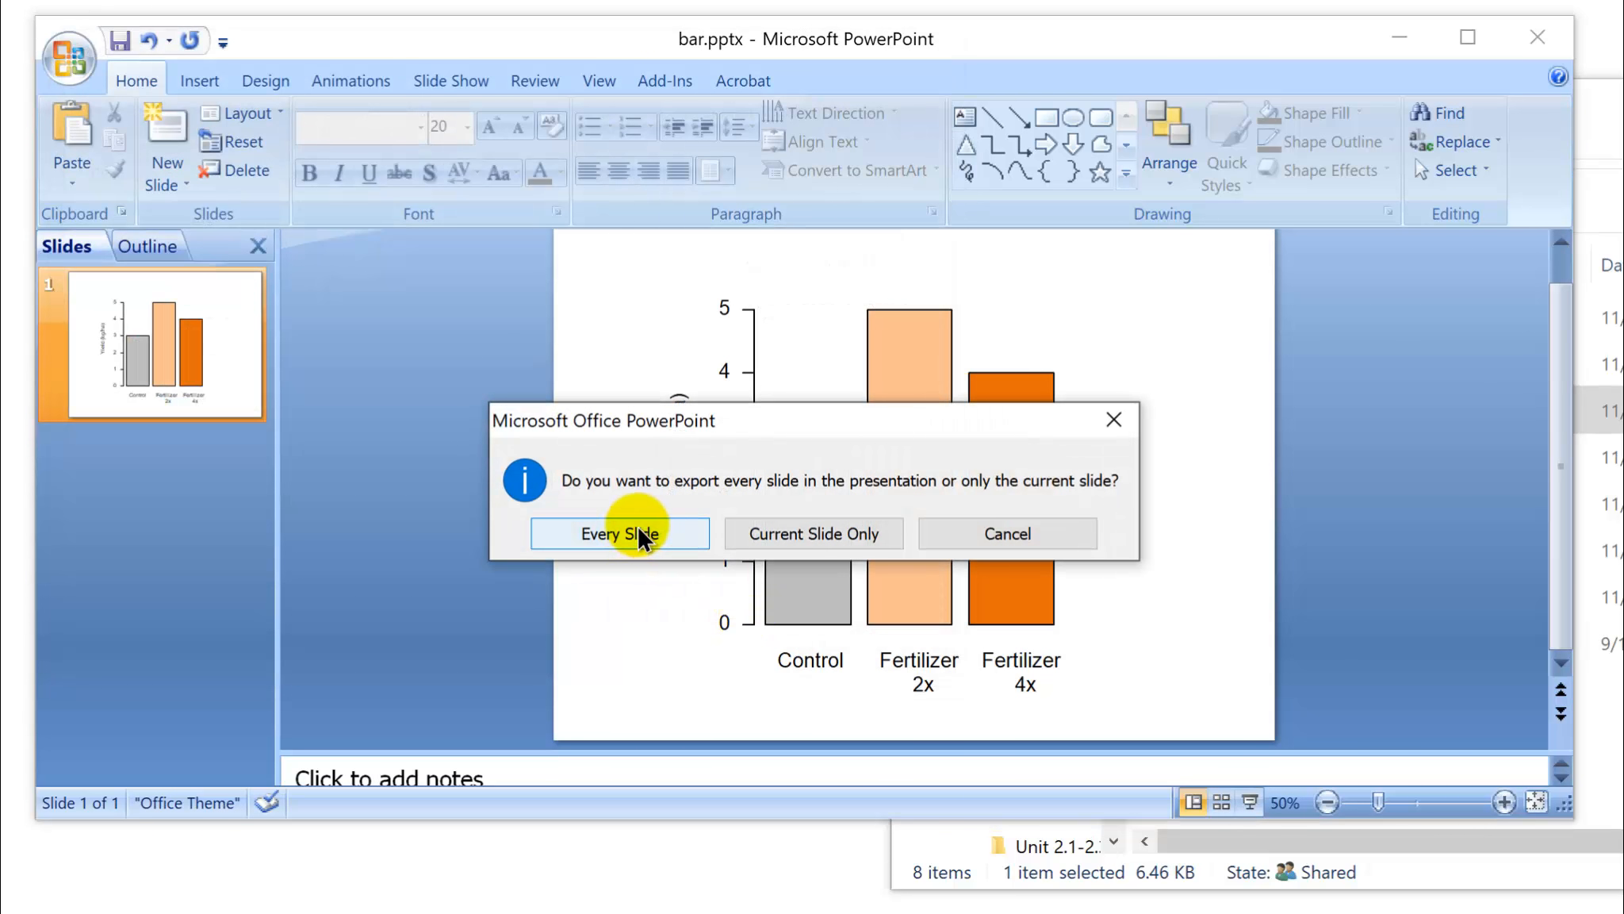
{"action": "left_click", "coordinate": [821, 532]}
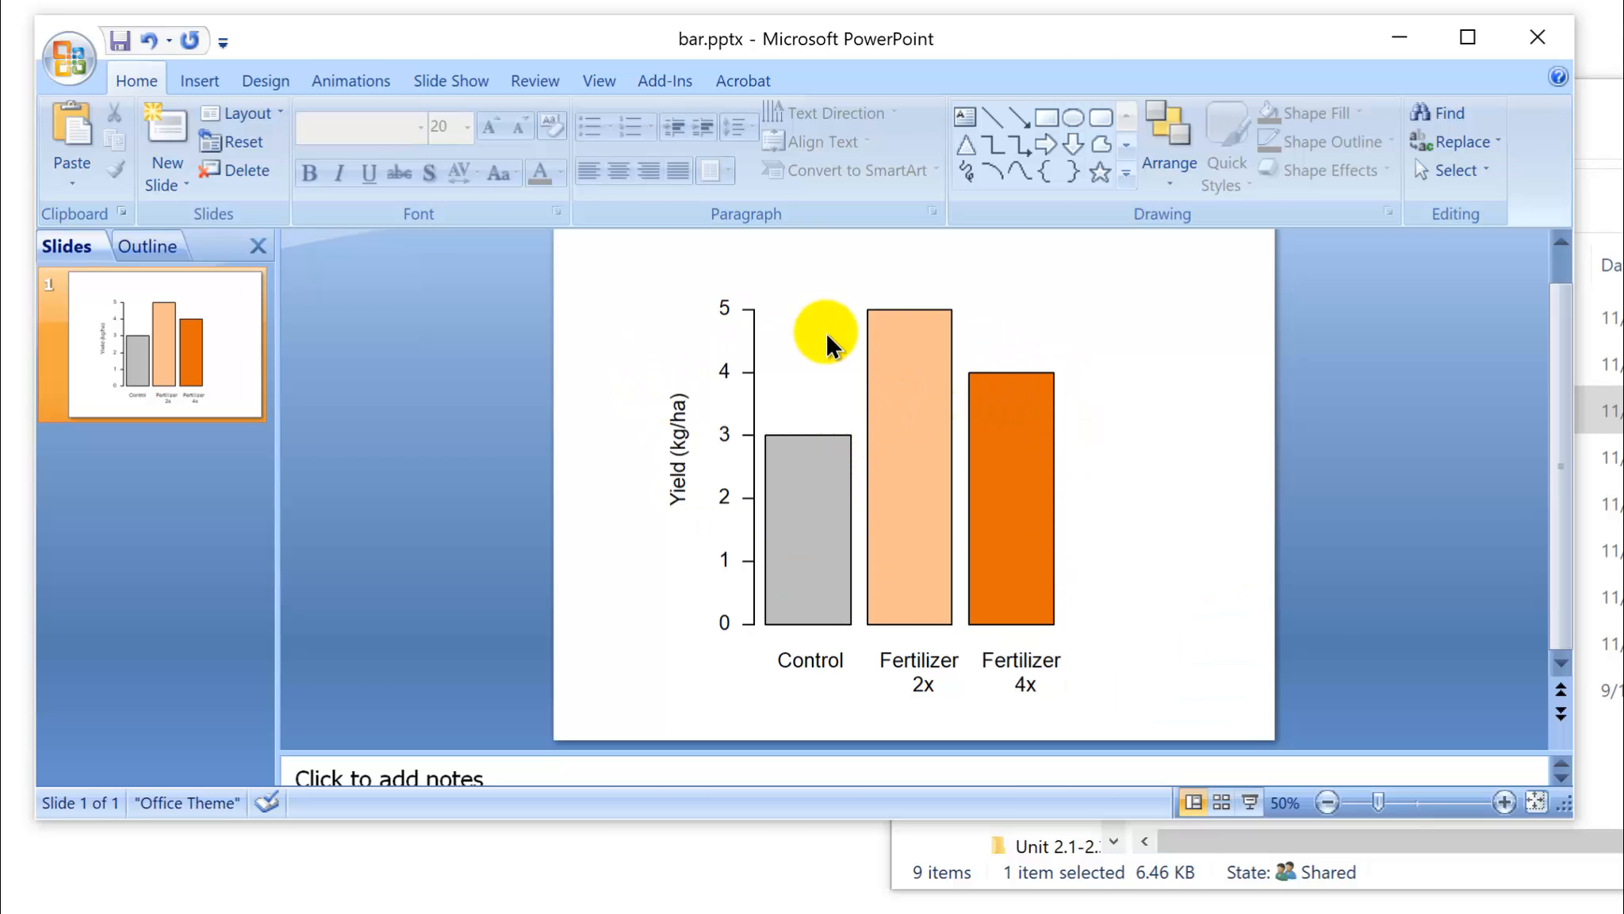
- Save the edited chart as a PDF named bar-edited.pdf
{"action": "left_click", "coordinate": [57, 49]}
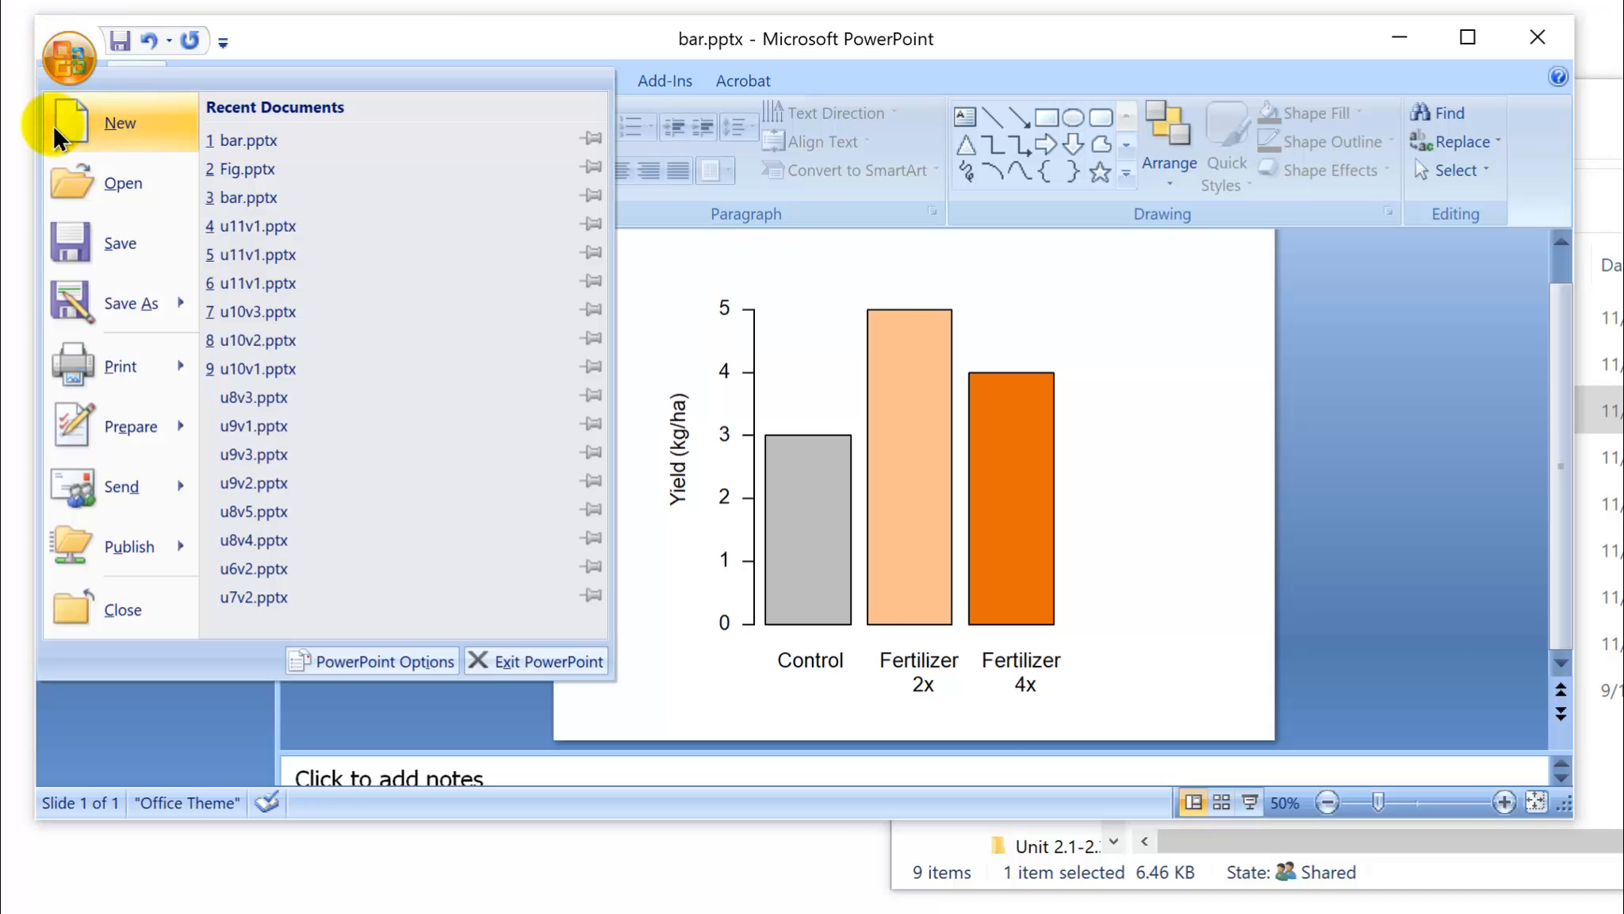
{"action": "left_click", "coordinate": [86, 303]}
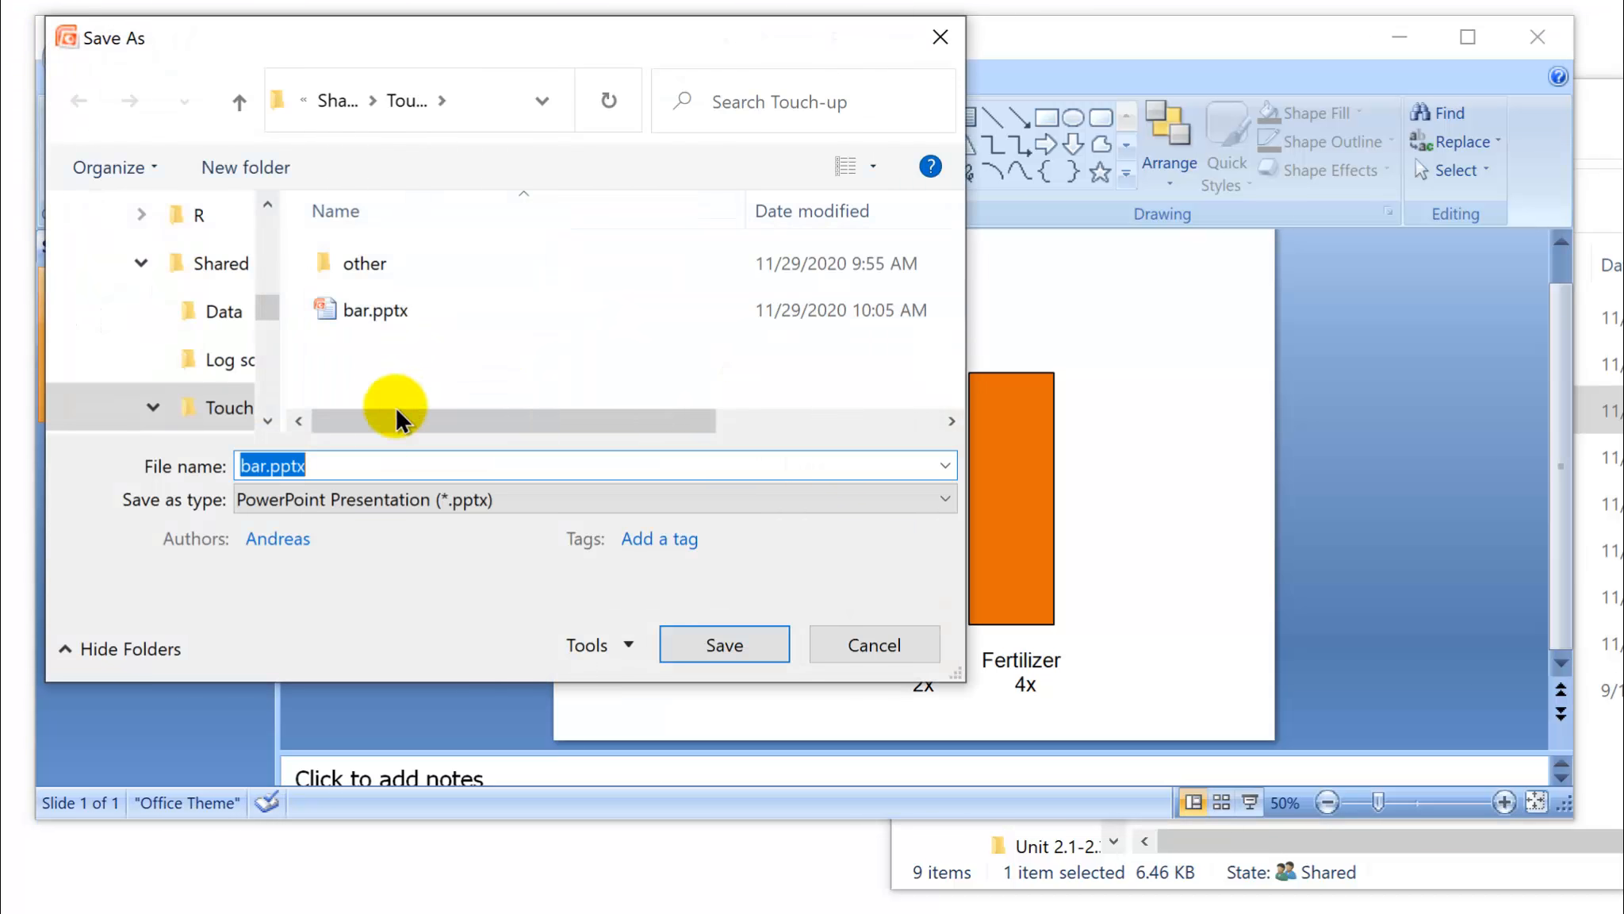
{"action": "left_click", "coordinate": [345, 501]}
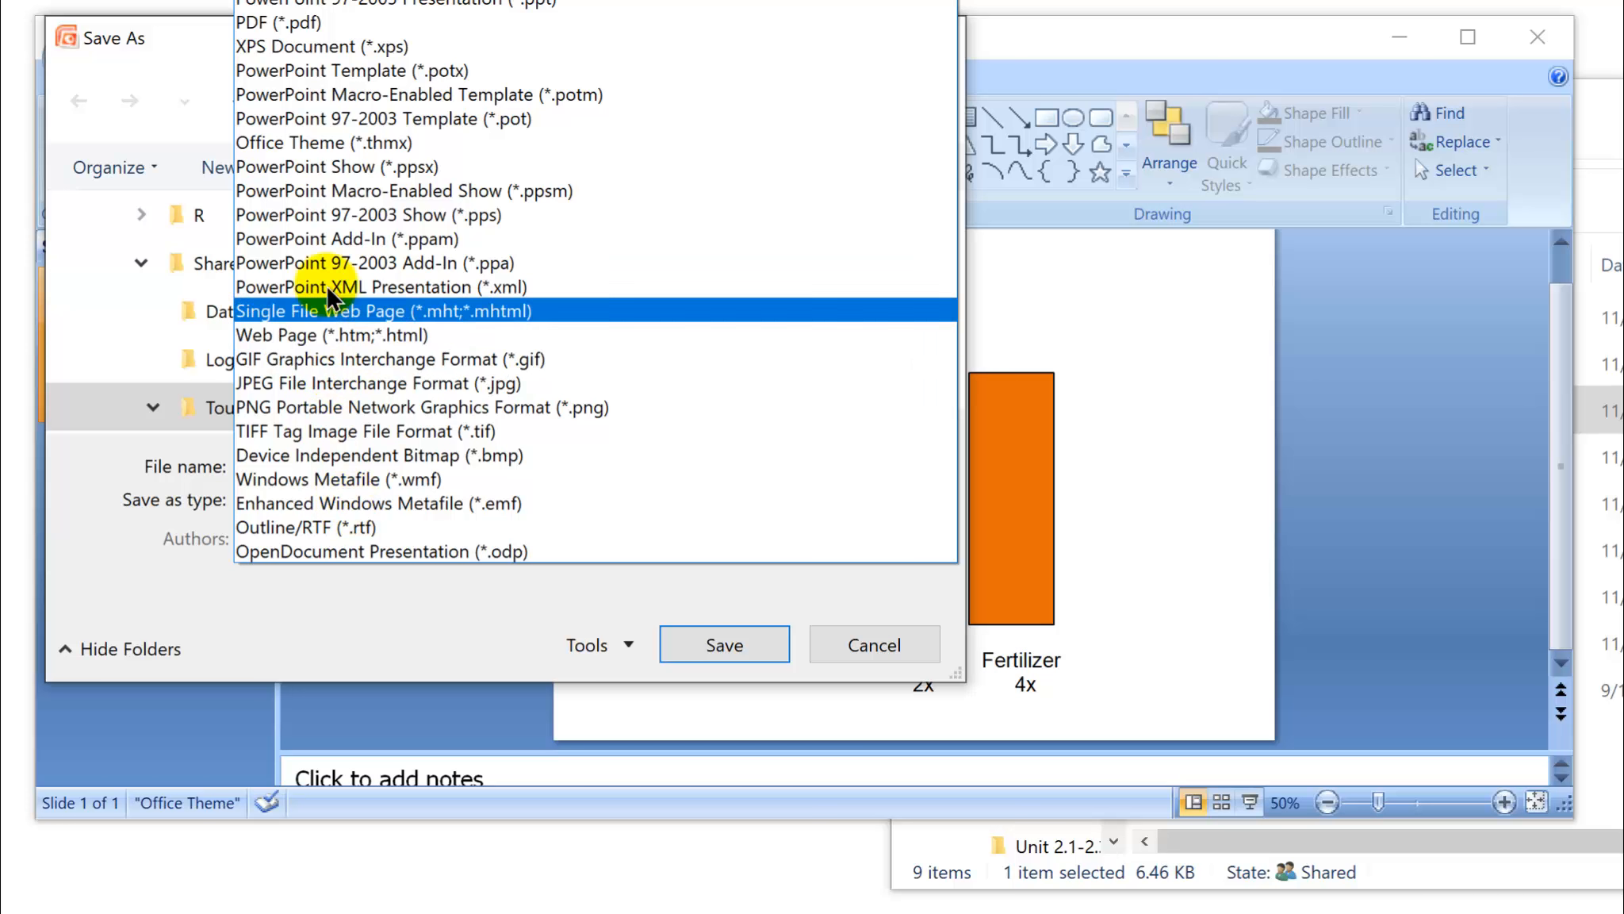
{"action": "left_click", "coordinate": [283, 24]}
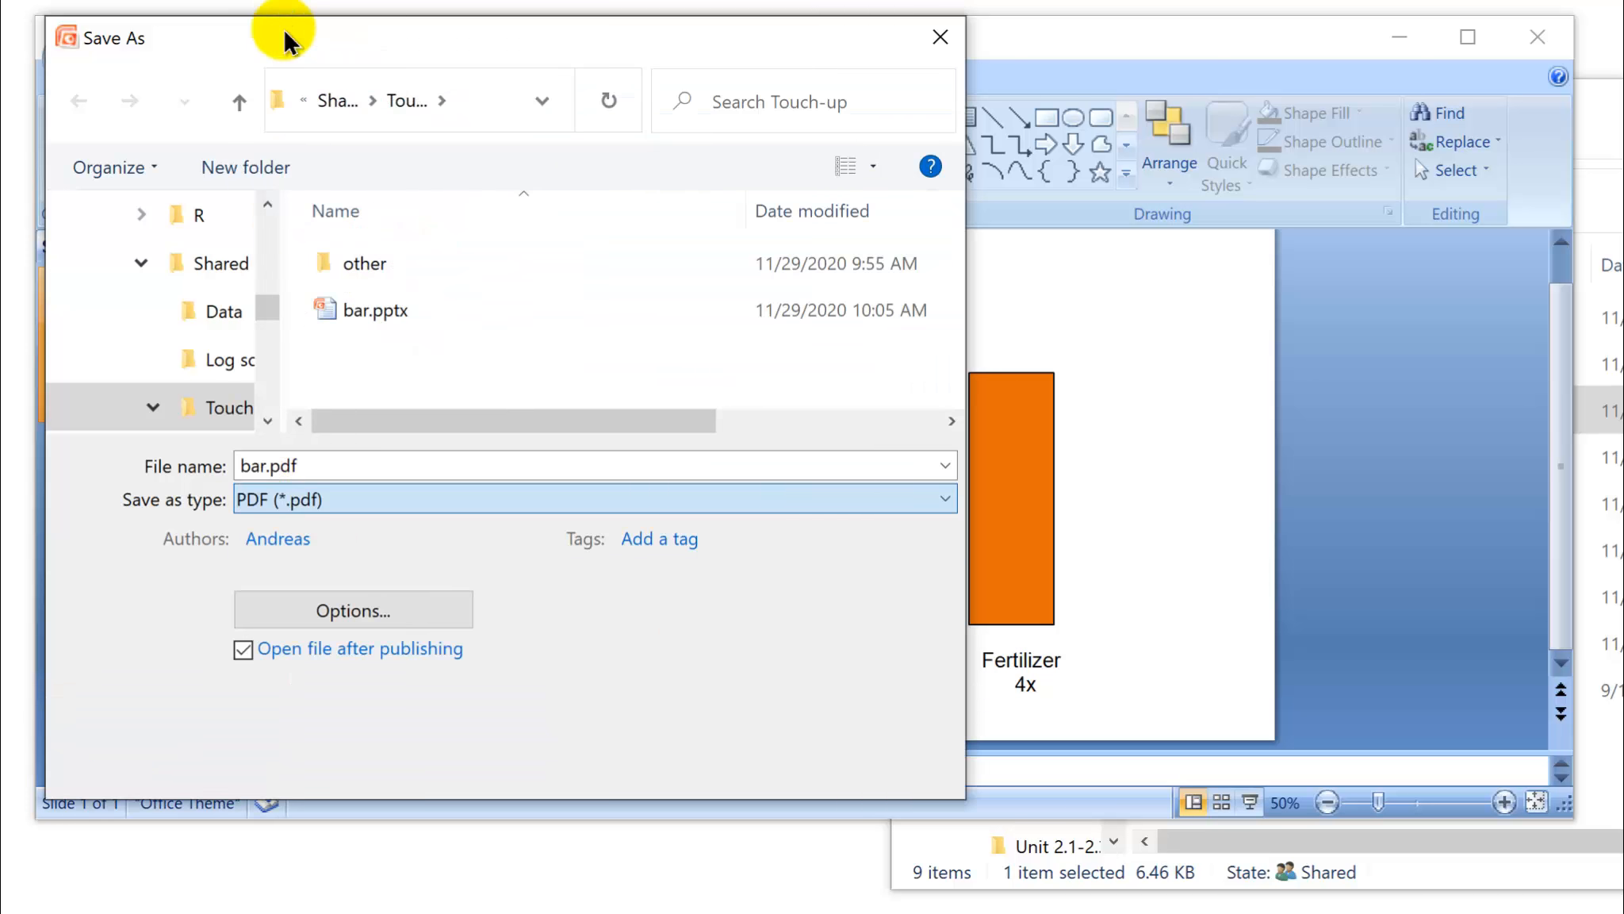
{"action": "left_click", "coordinate": [279, 464]}
{"action": "left_click", "coordinate": [270, 464]}
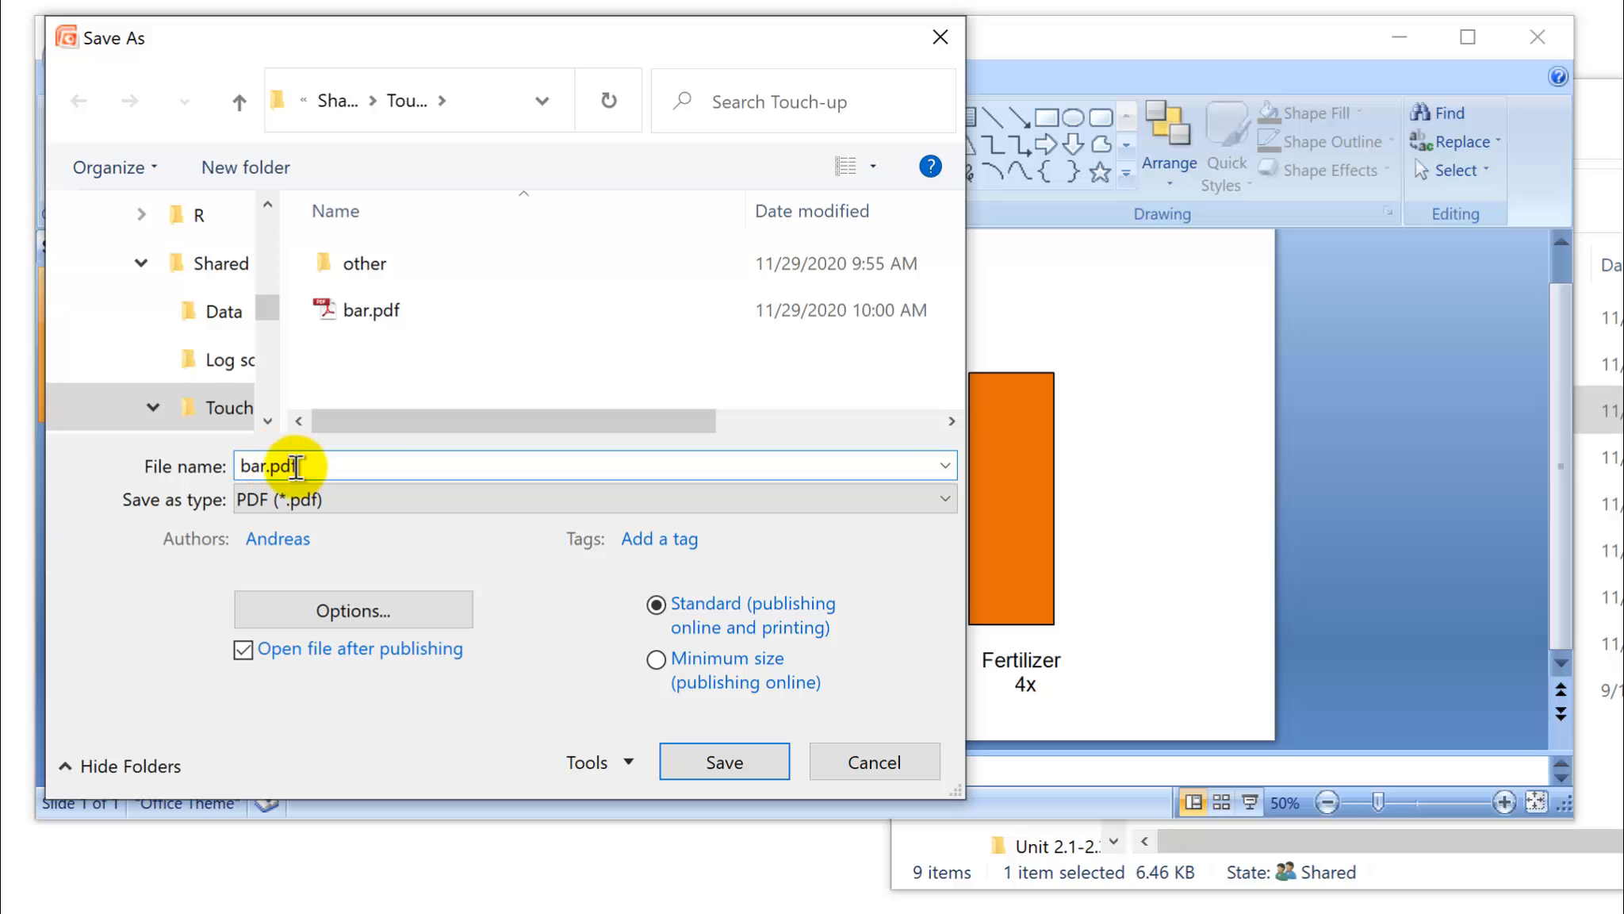
{"action": "type", "text": "-e"}
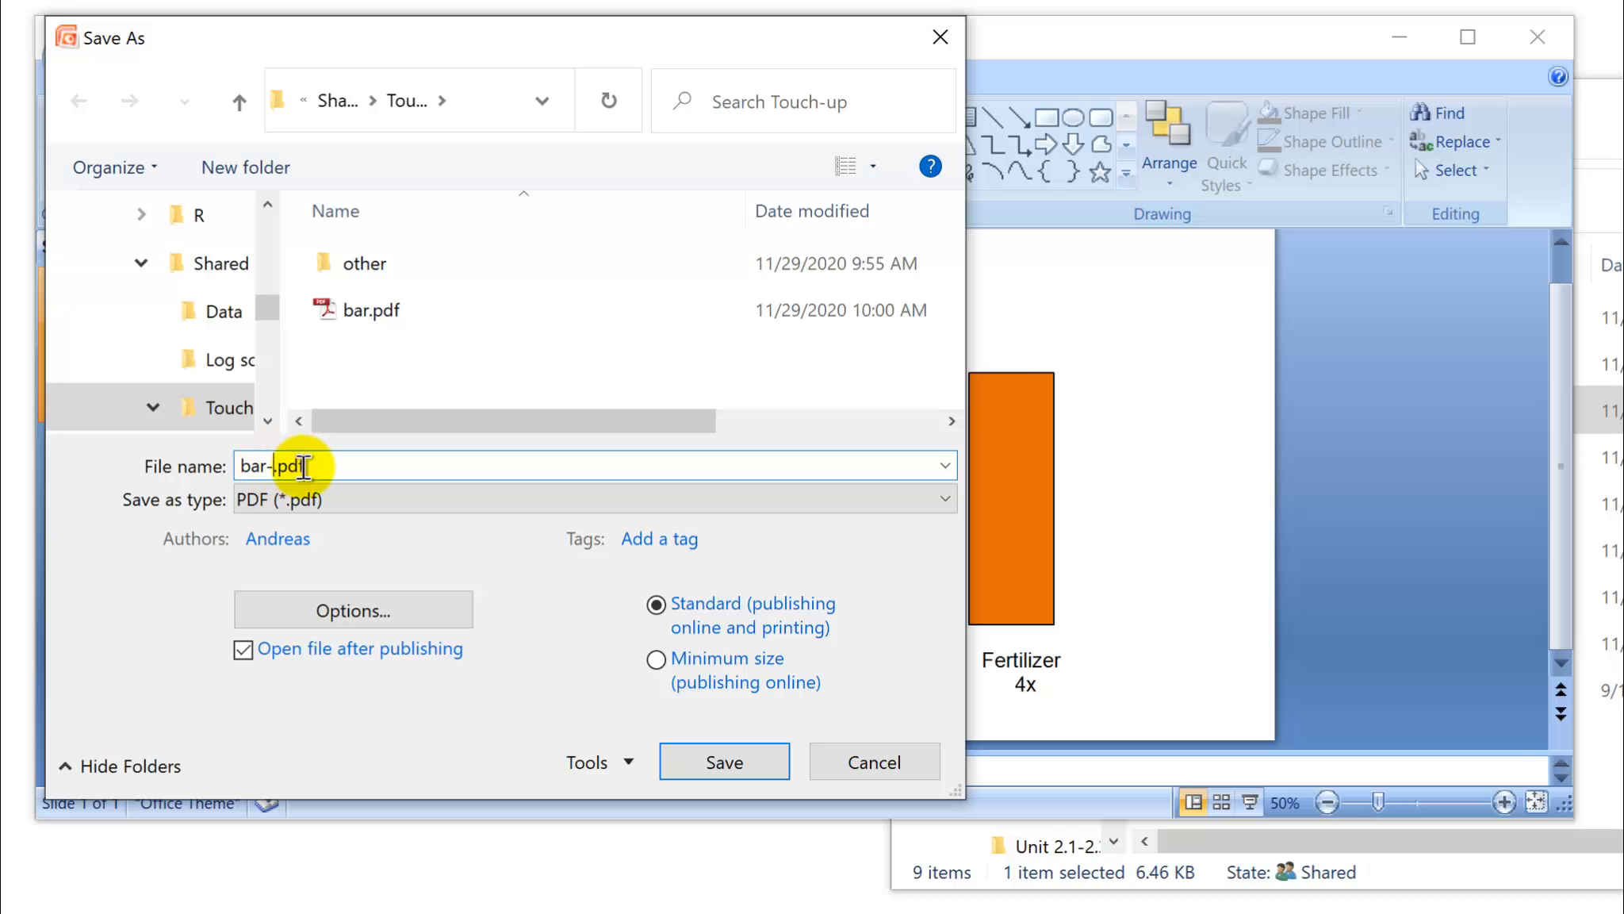
{"action": "type", "text": "dited"}
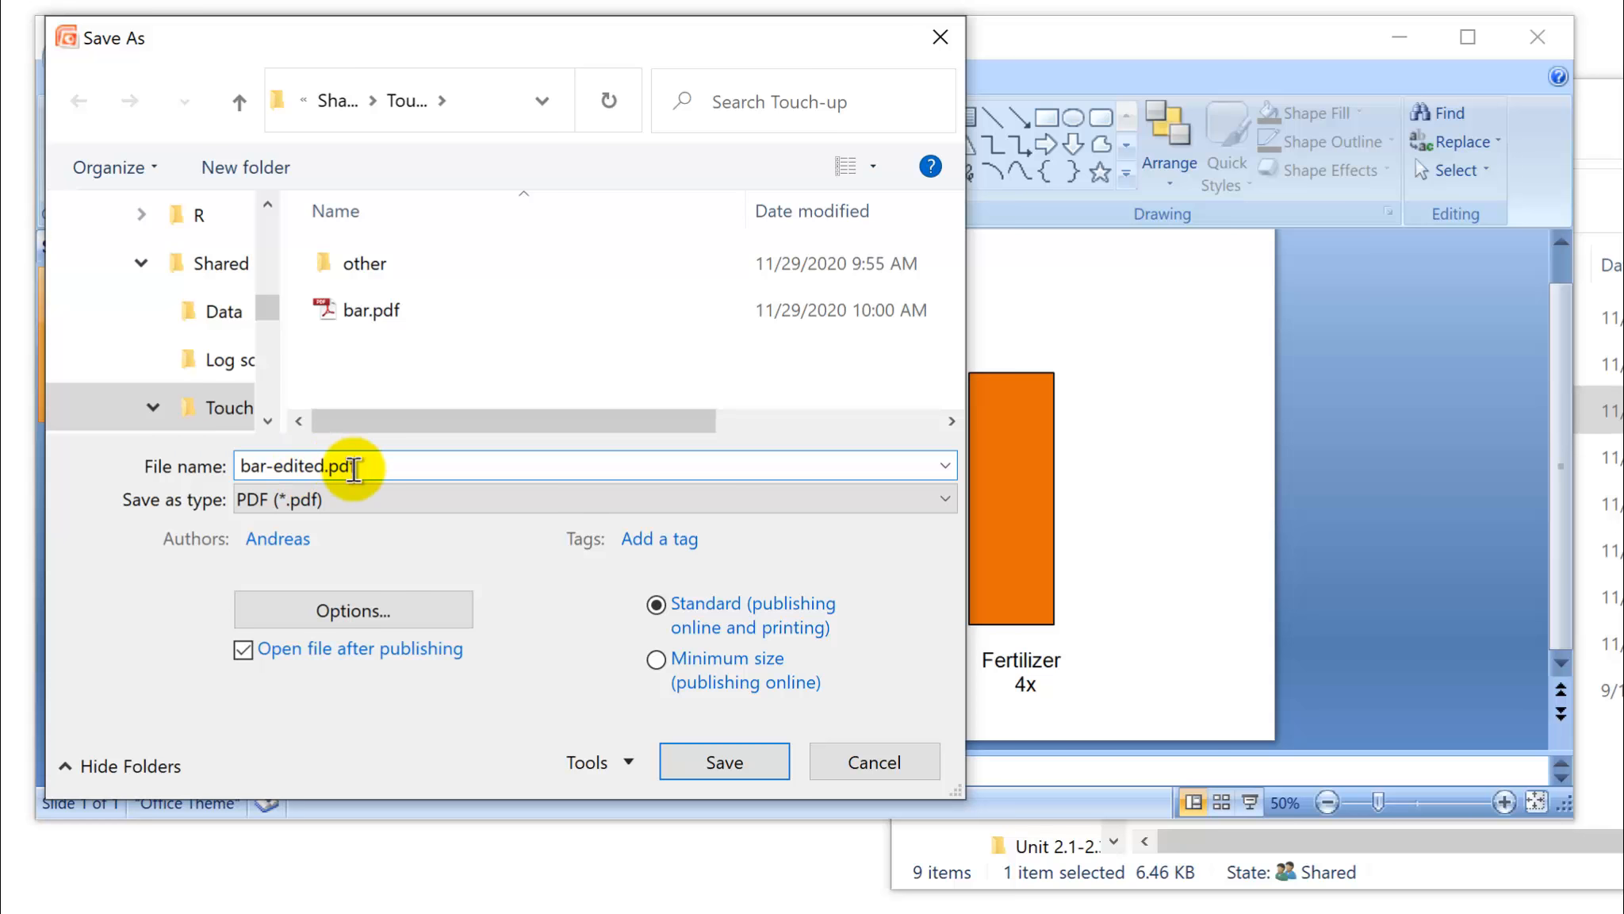
{"action": "left_click", "coordinate": [713, 757]}
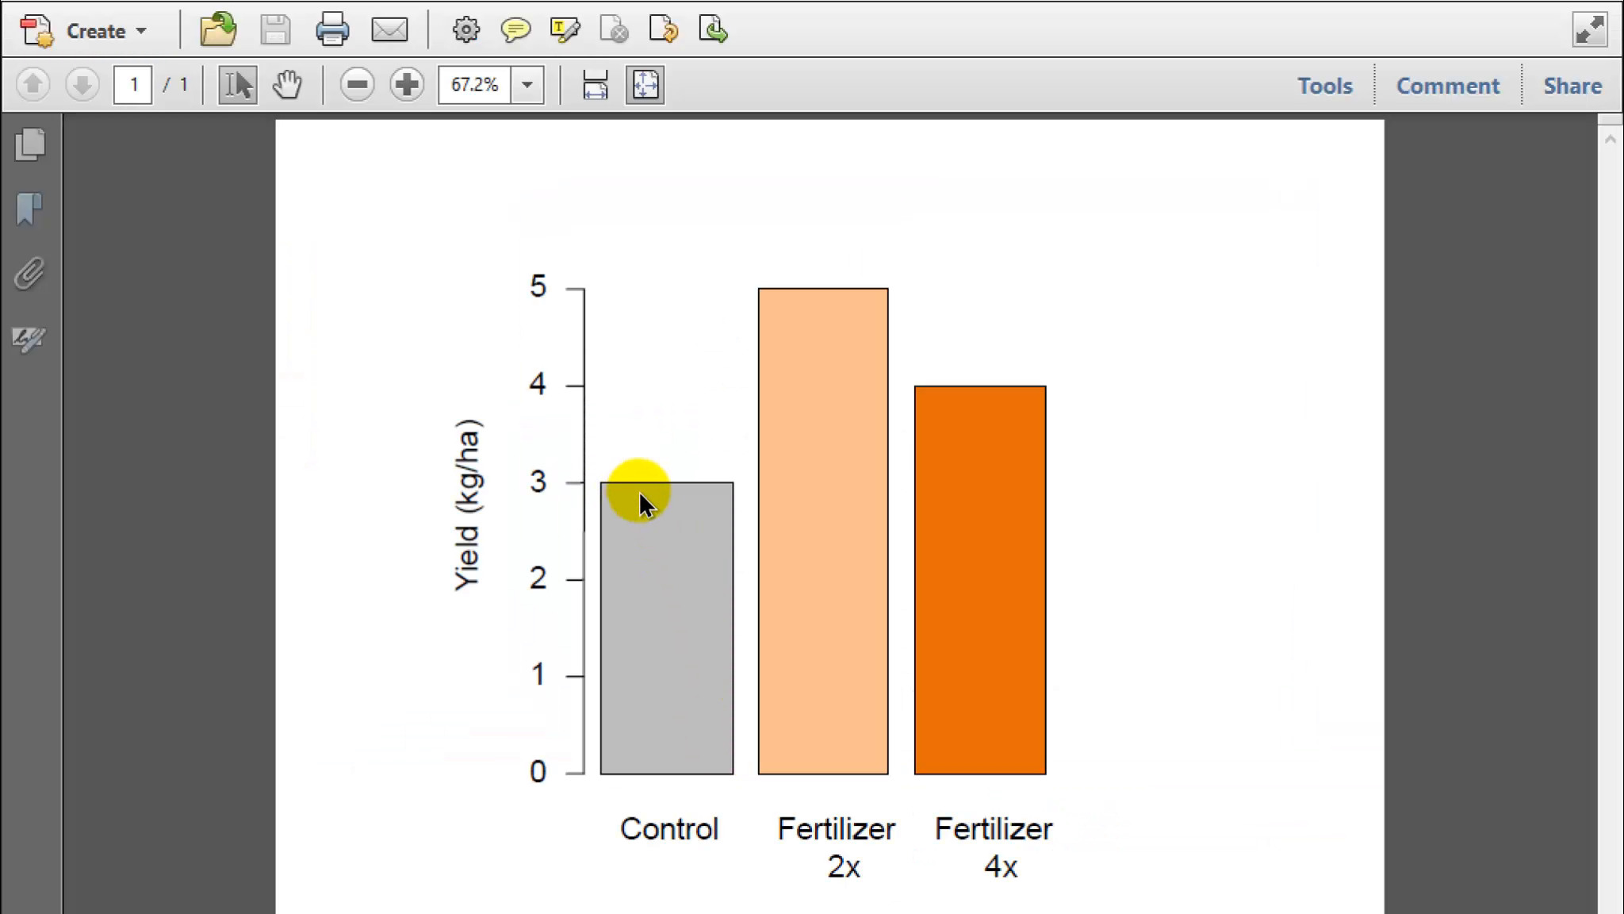
- Examine the exported PDF's bar outlines, axis numbers and "Fertilizer 2x" label at high magnification to judge sharpness
{"action": "scroll", "coordinate": [689, 468], "scroll_direction": "up", "scroll_amount": 10}
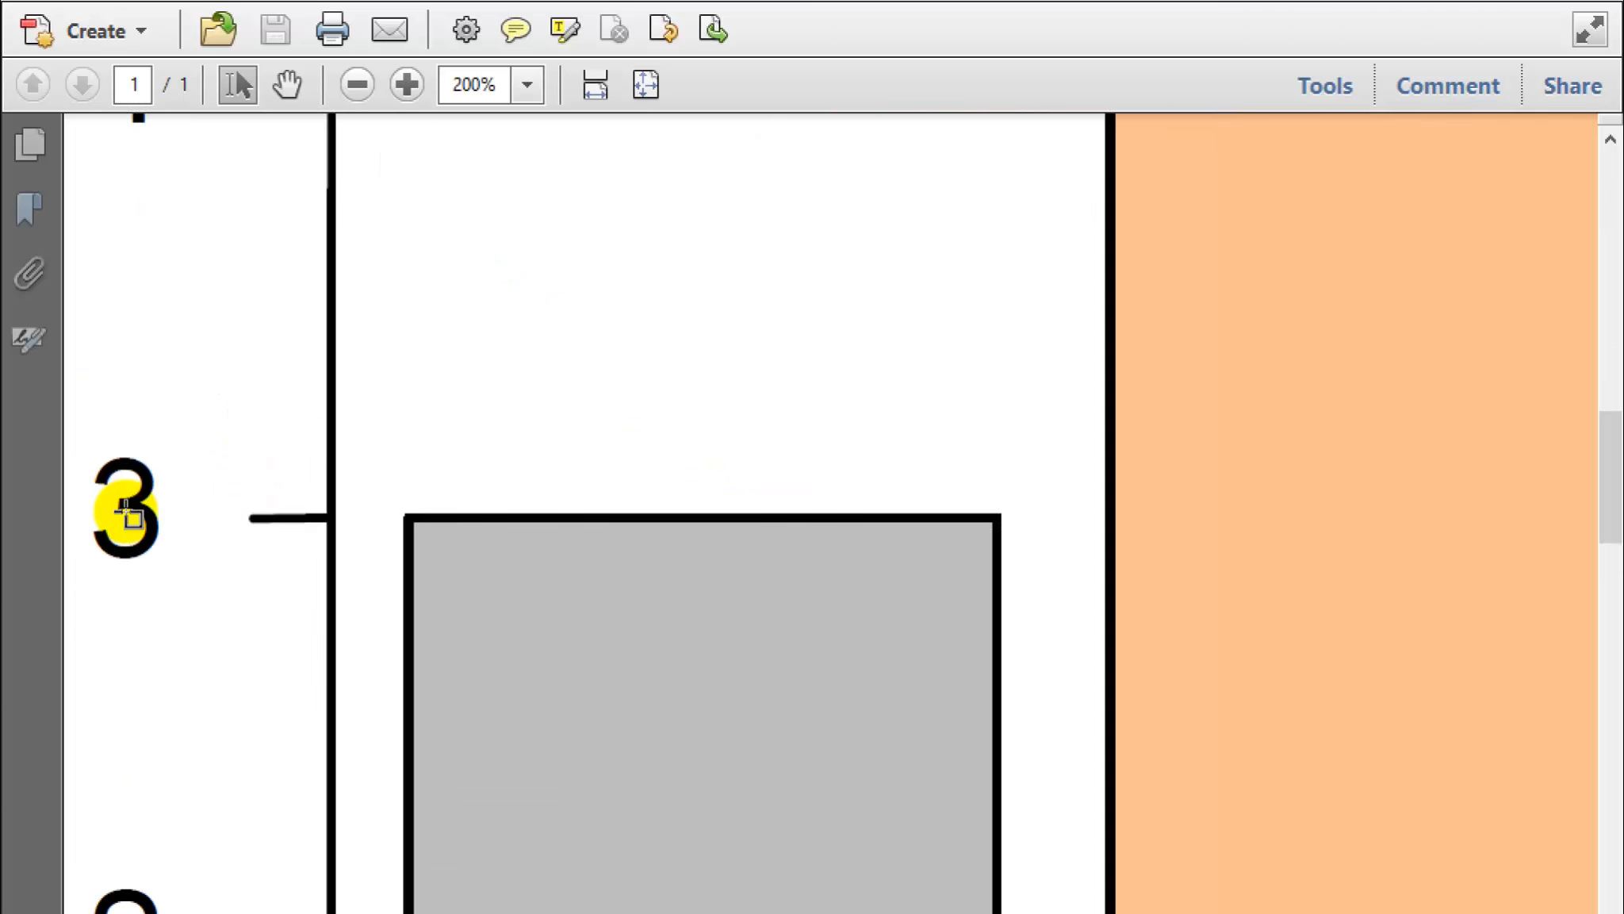
{"action": "scroll", "coordinate": [127, 514], "scroll_direction": "down", "scroll_amount": 8}
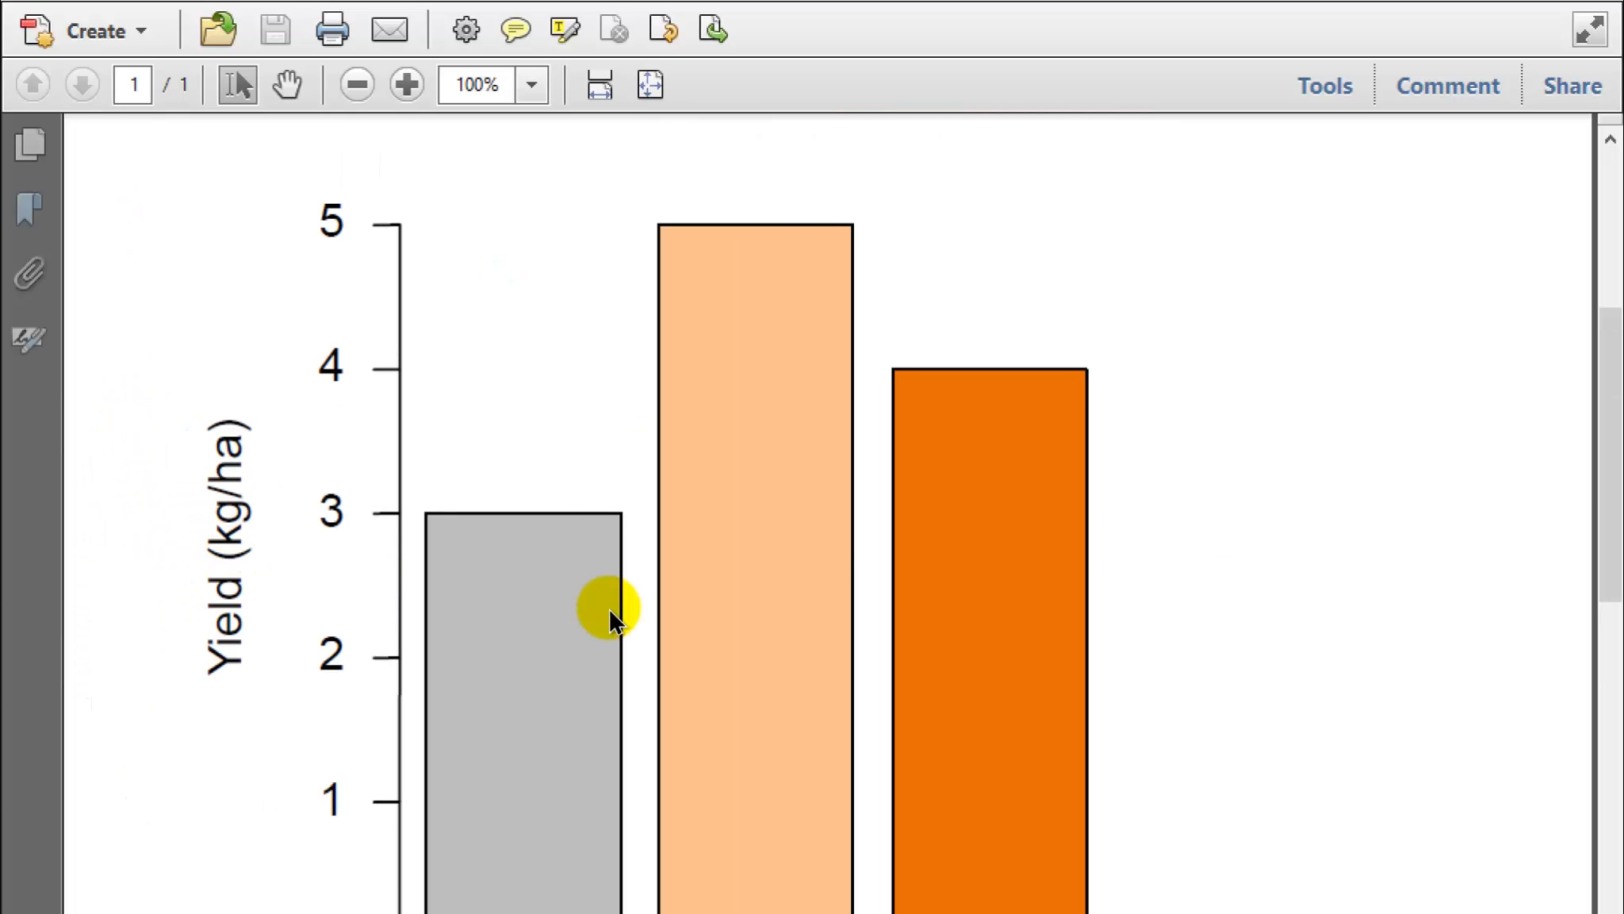
{"action": "scroll", "coordinate": [609, 616], "scroll_direction": "down", "scroll_amount": 2}
{"action": "scroll", "coordinate": [635, 626], "scroll_direction": "down", "scroll_amount": 2}
{"action": "scroll", "coordinate": [775, 805], "scroll_direction": "up", "scroll_amount": 5}
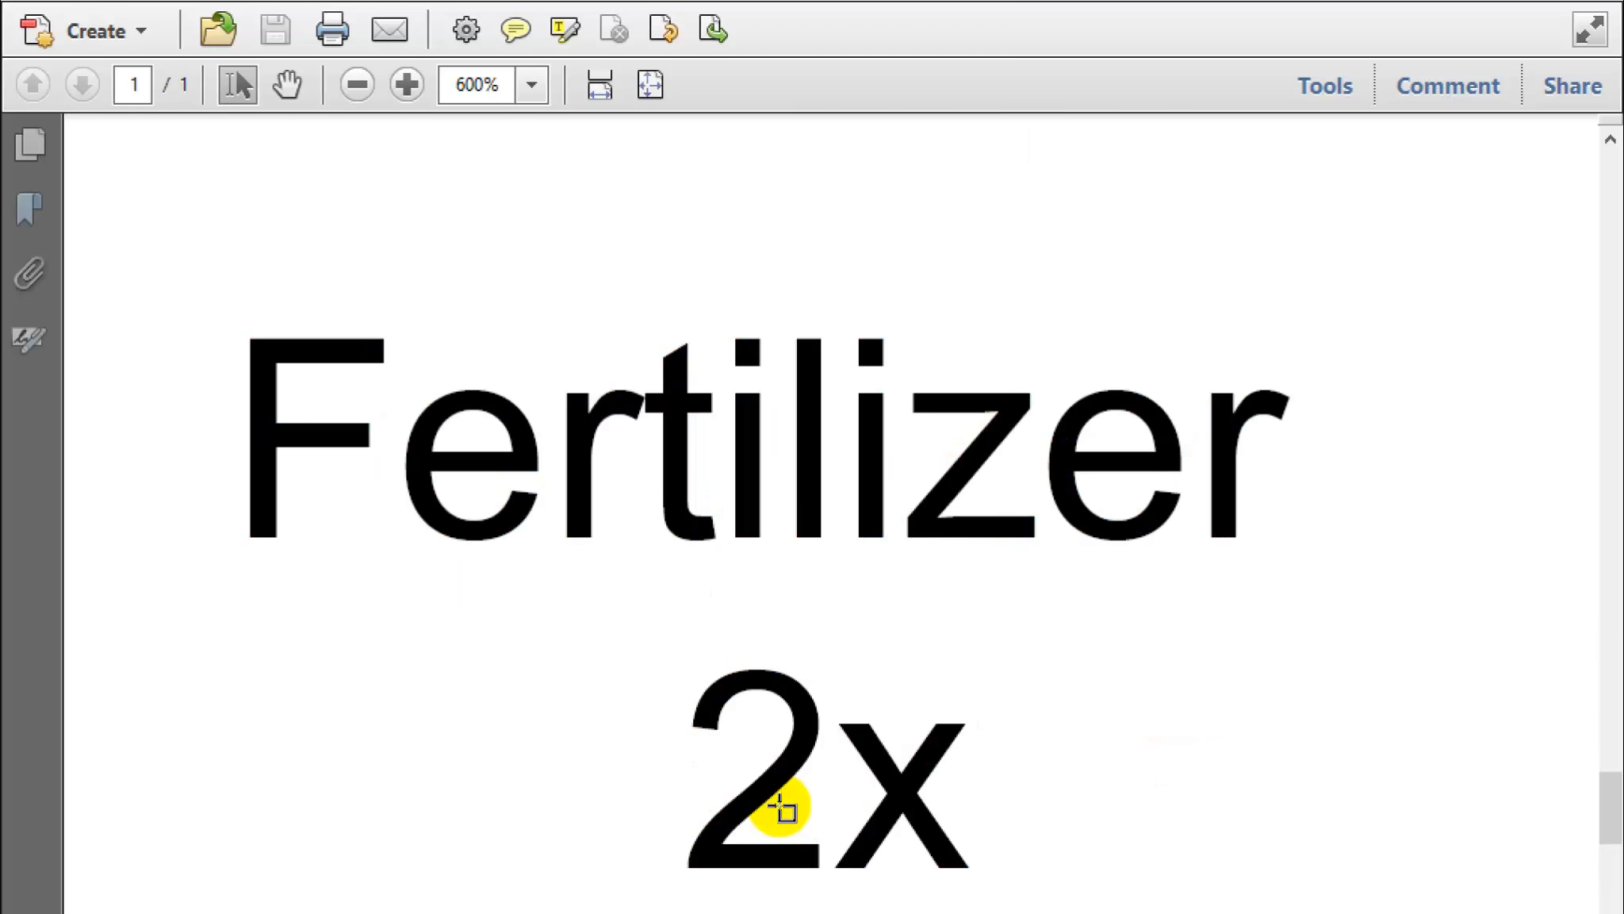
{"action": "scroll", "coordinate": [768, 554], "scroll_direction": "up", "scroll_amount": 6}
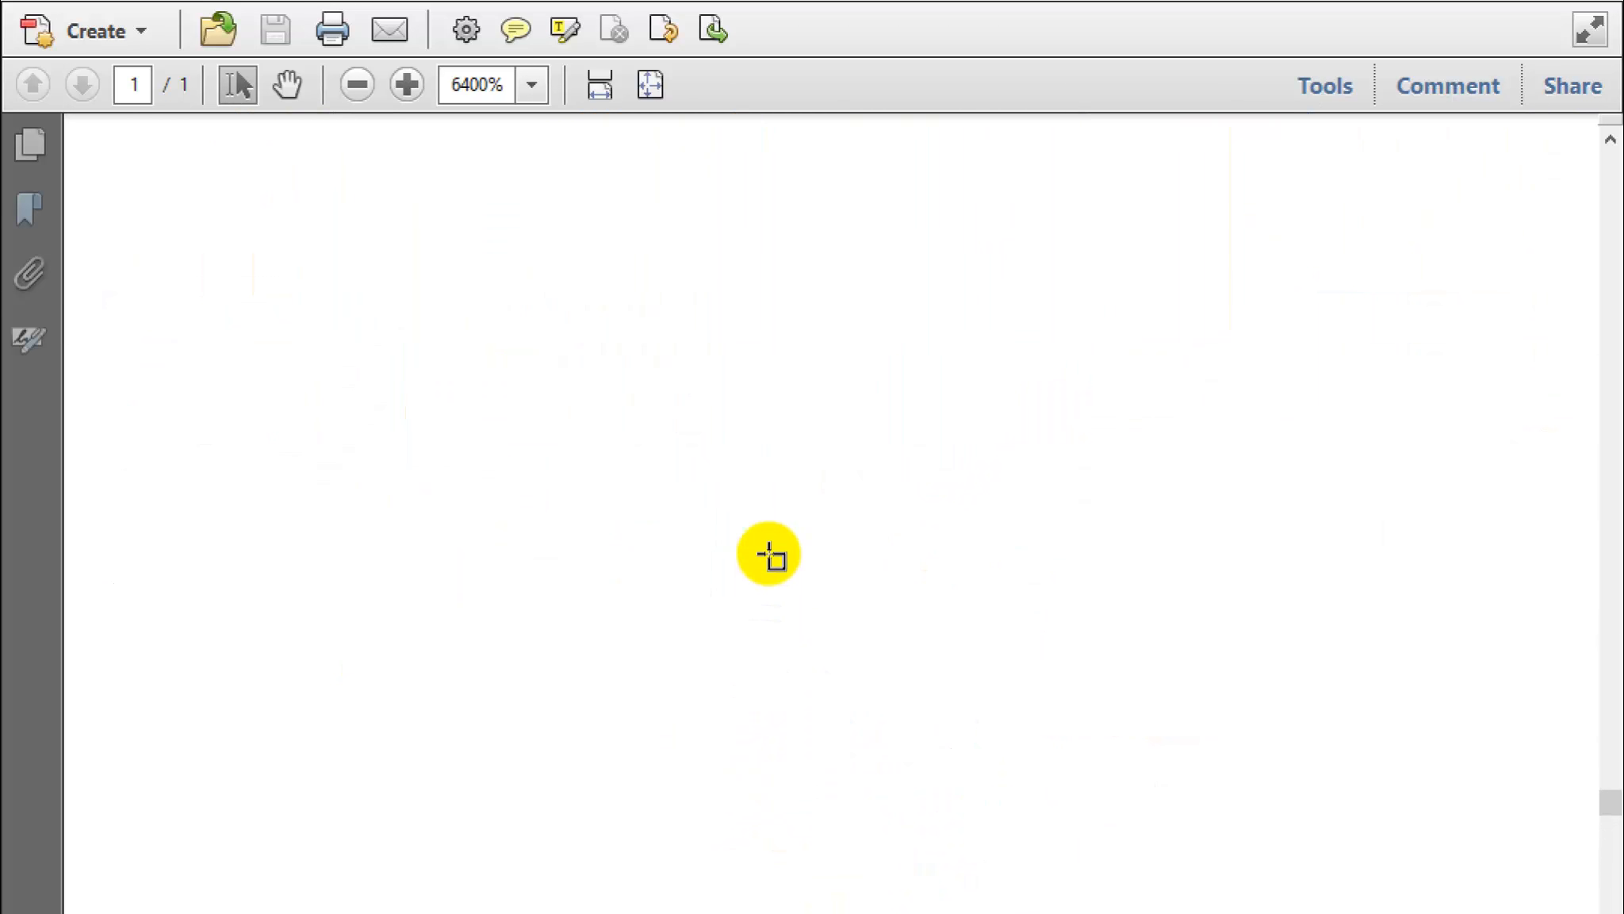
{"action": "scroll", "coordinate": [771, 451], "scroll_direction": "down", "scroll_amount": 3}
{"action": "scroll", "coordinate": [670, 389], "scroll_direction": "down", "scroll_amount": 10}
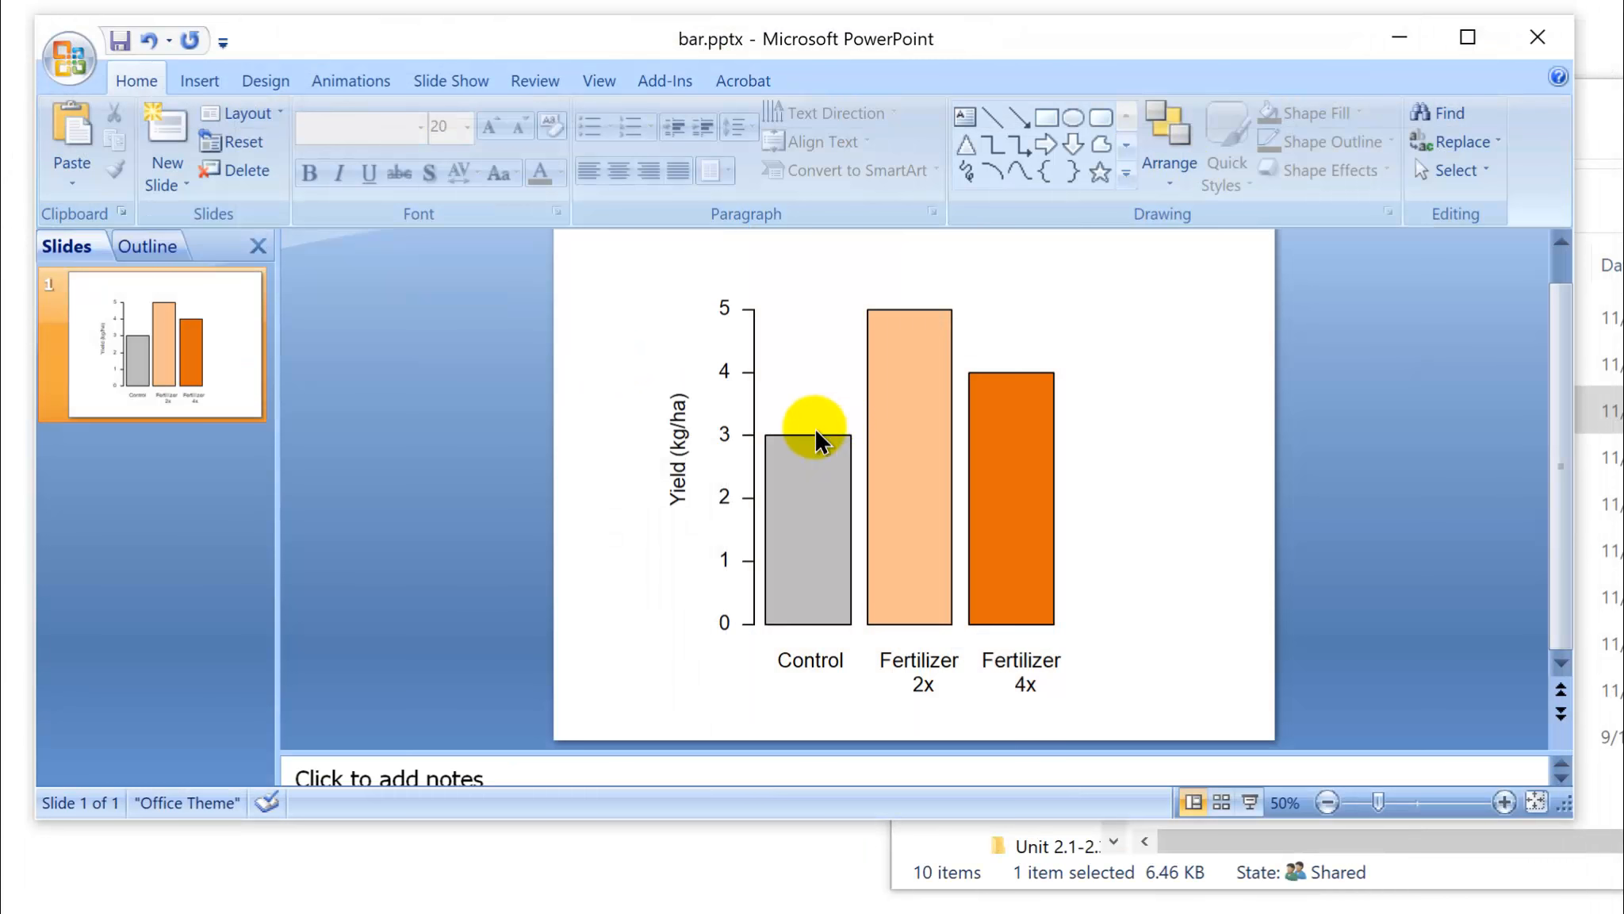
- Export only the current slide as a PNG image named bar-edited.png
{"action": "left_click", "coordinate": [57, 70]}
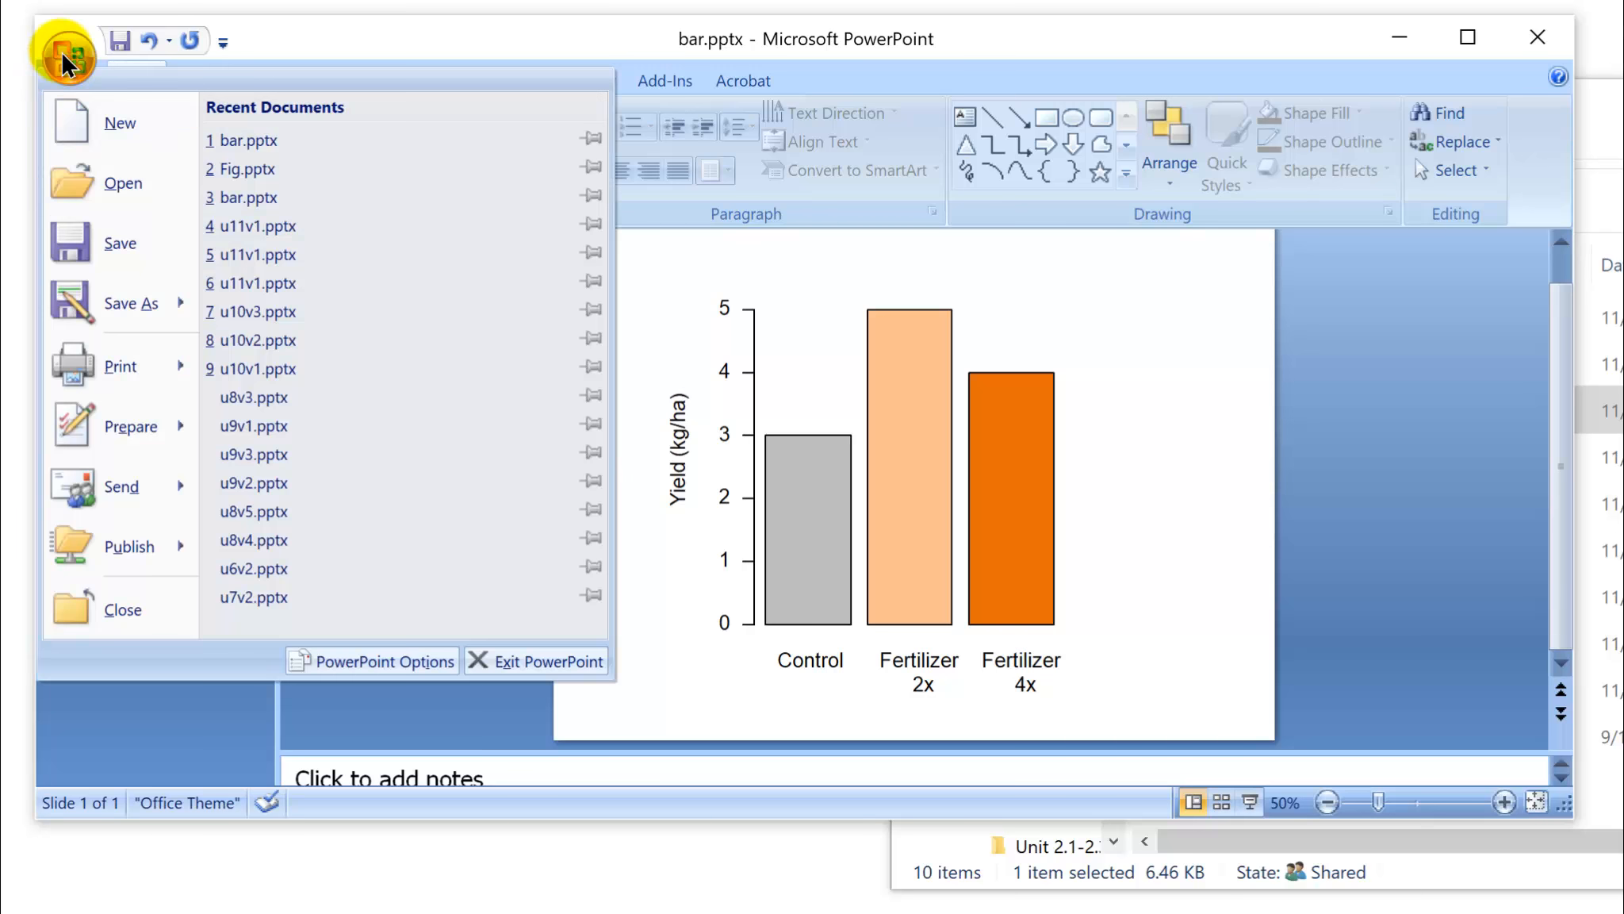
{"action": "mouse_move", "coordinate": [111, 308]}
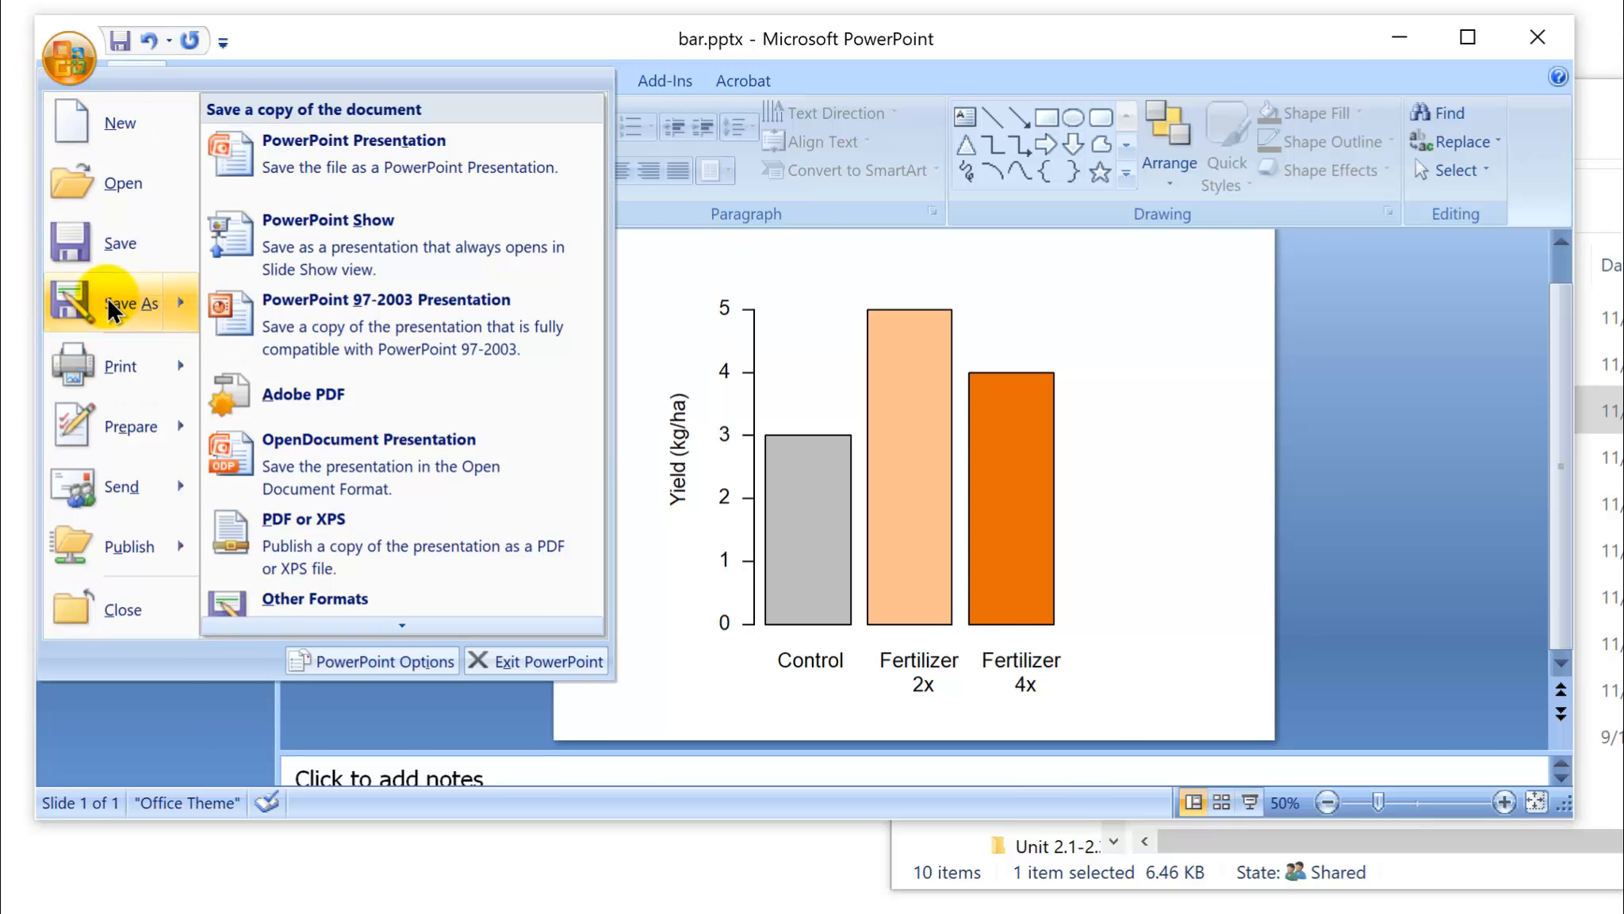
{"action": "left_click", "coordinate": [111, 308]}
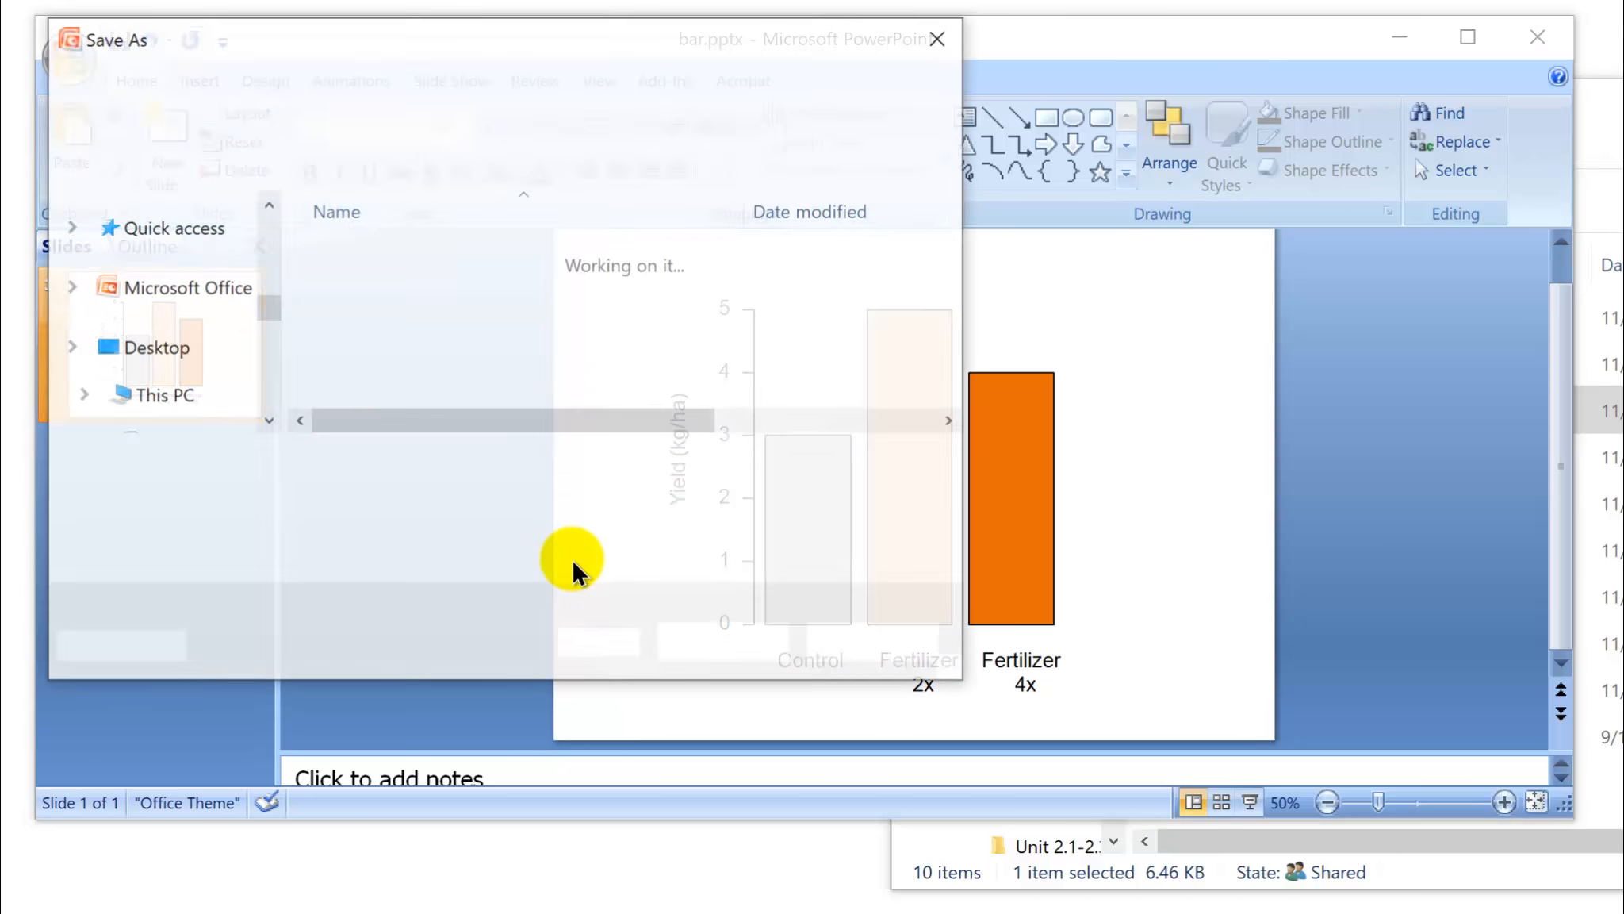
{"action": "left_click", "coordinate": [418, 499]}
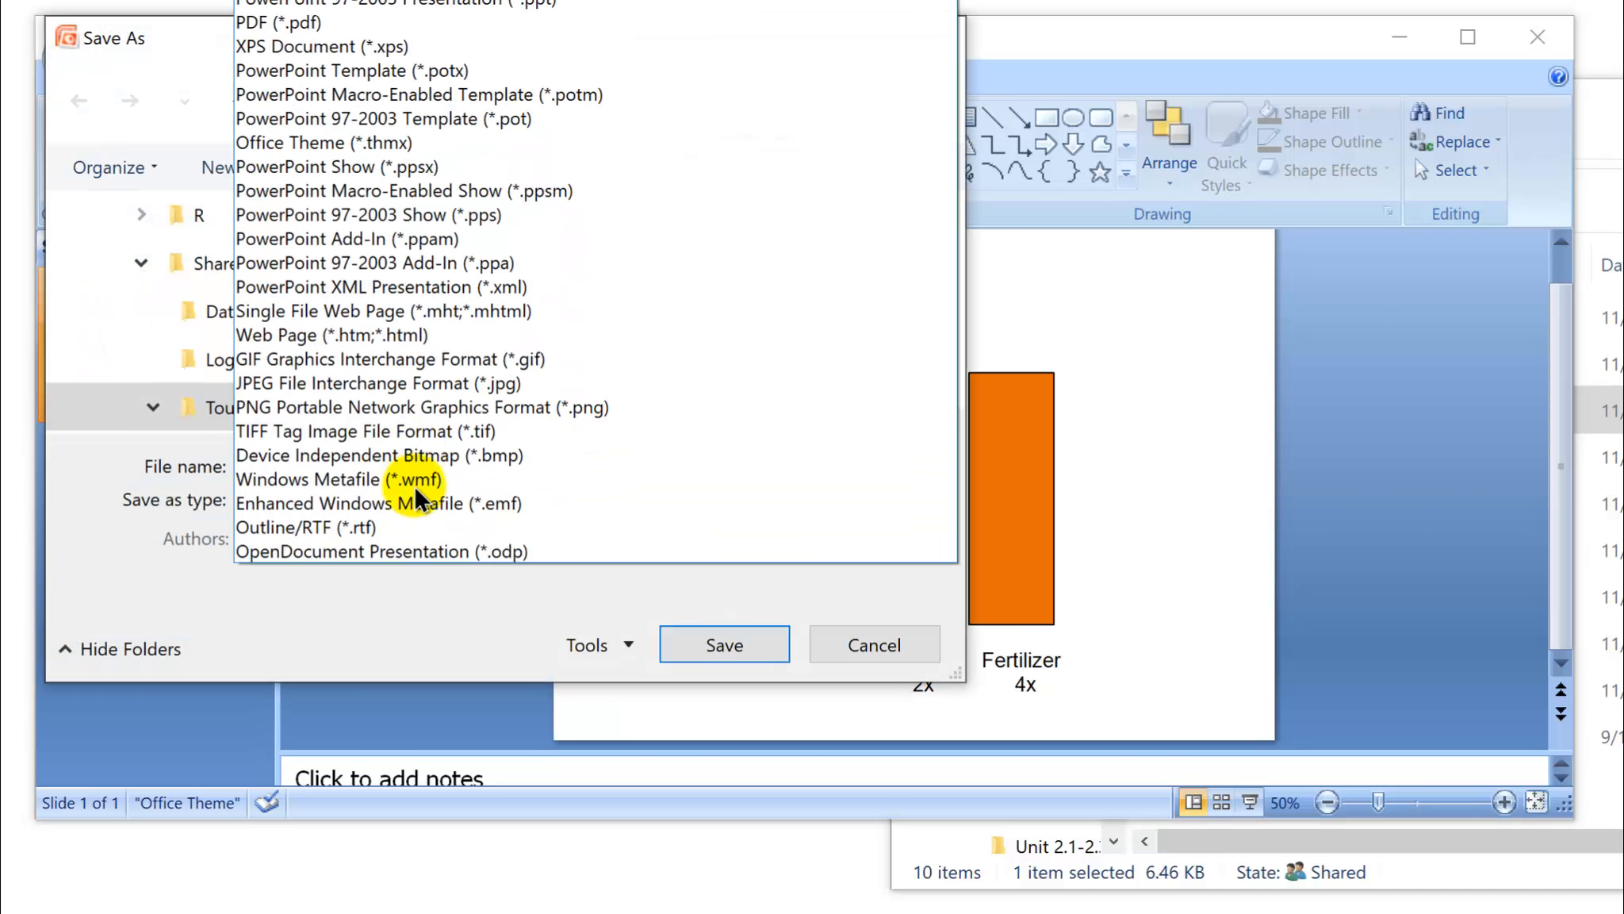
{"action": "left_click", "coordinate": [318, 407]}
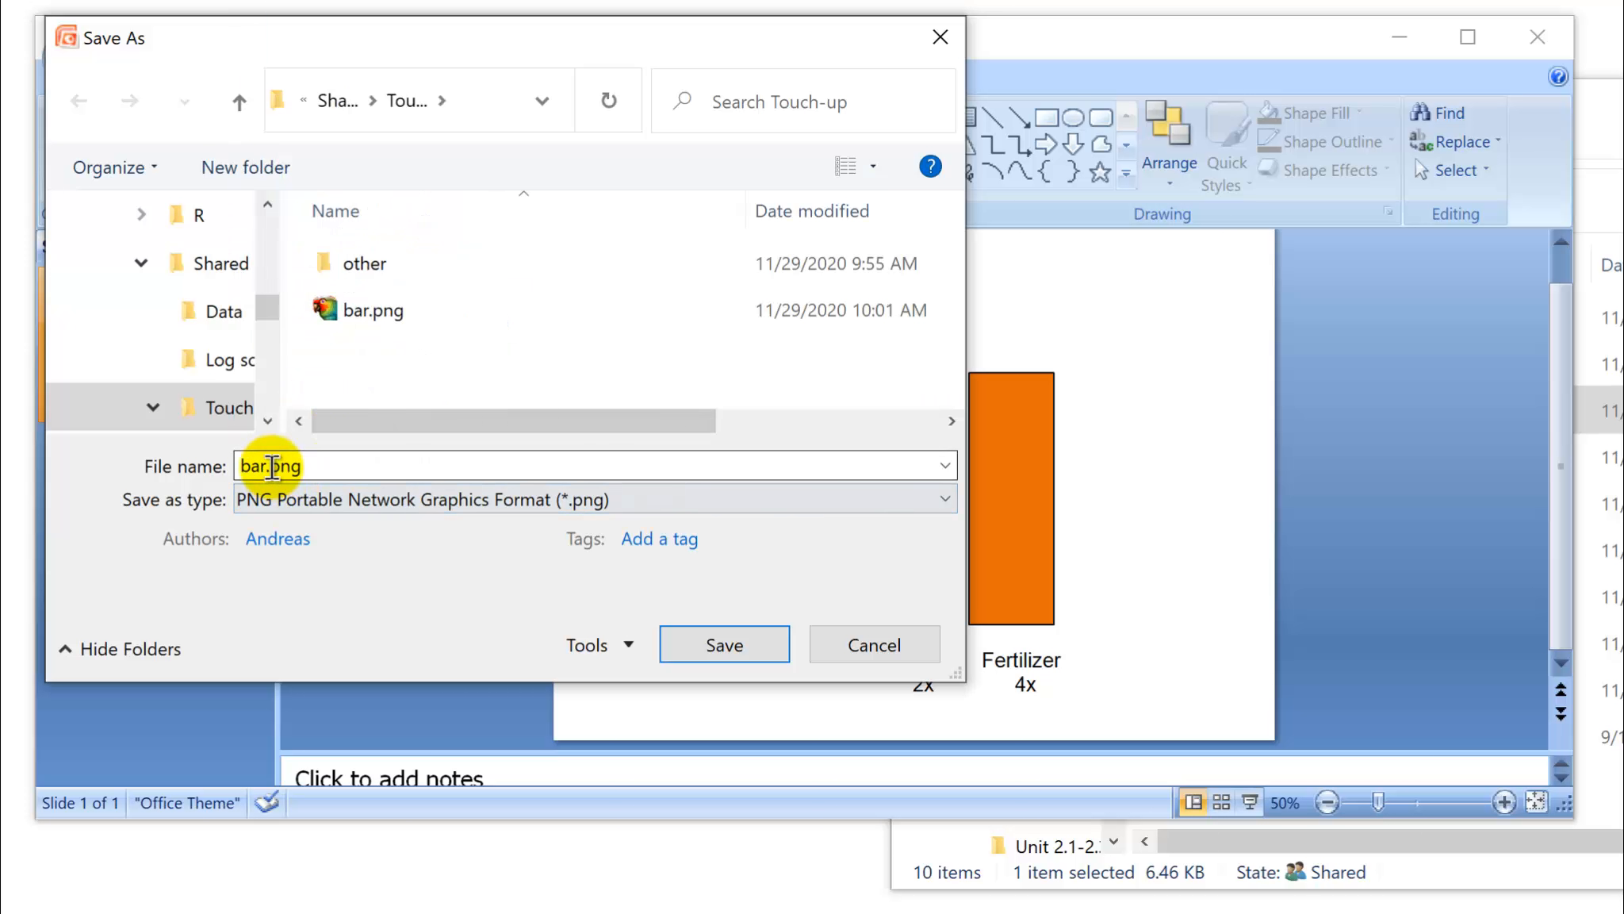
{"action": "left_click", "coordinate": [270, 466]}
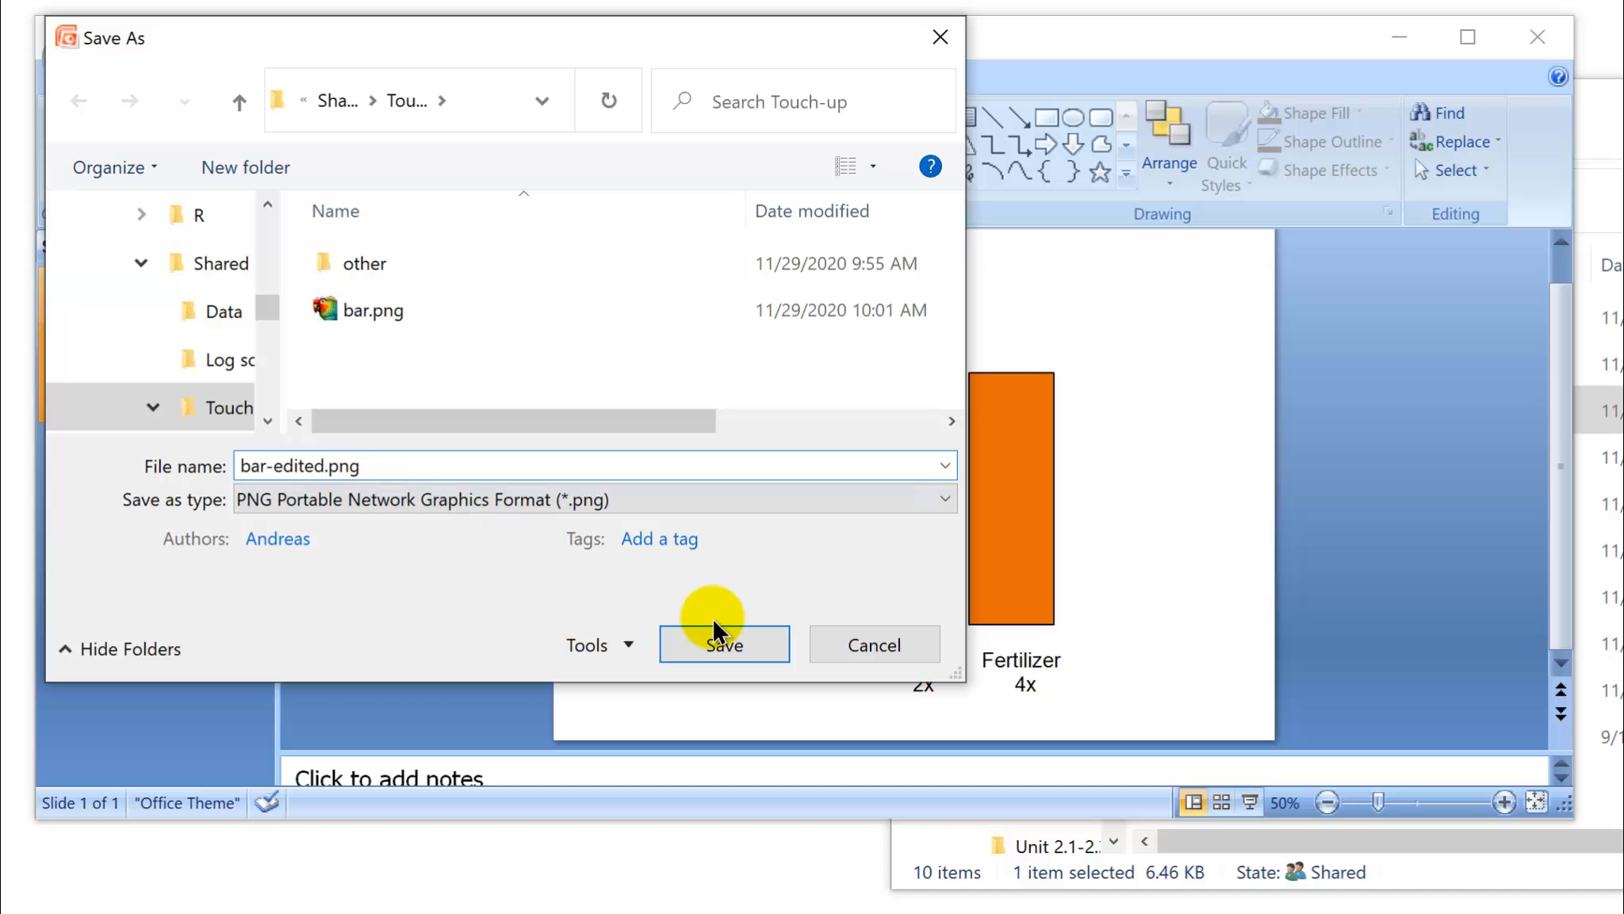
{"action": "left_click", "coordinate": [743, 650]}
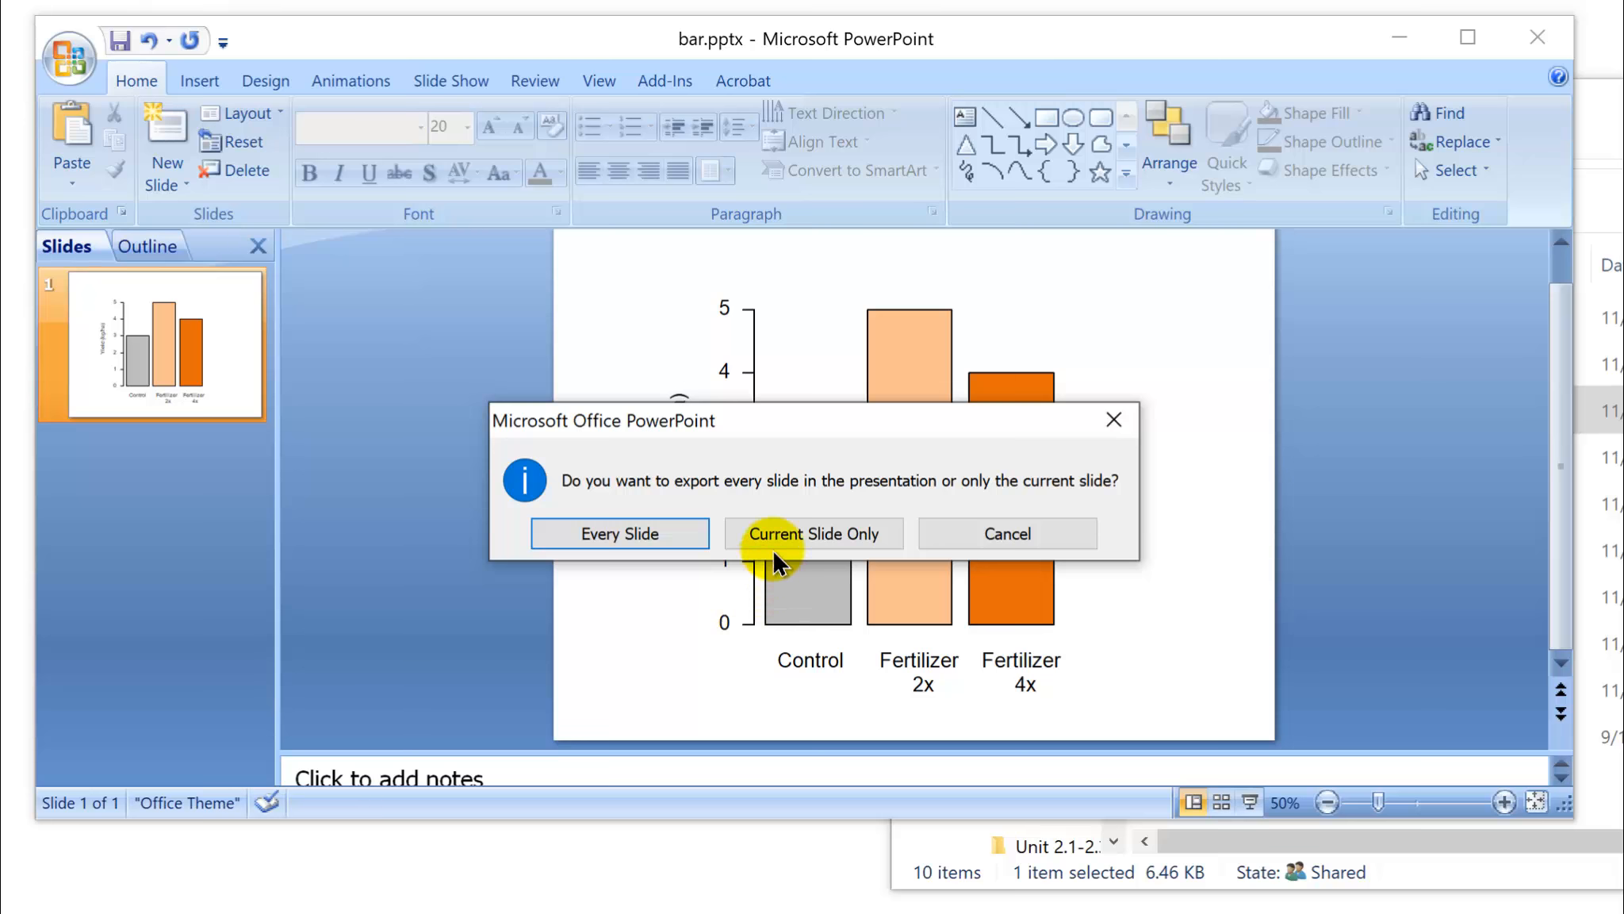
{"action": "left_click", "coordinate": [821, 535]}
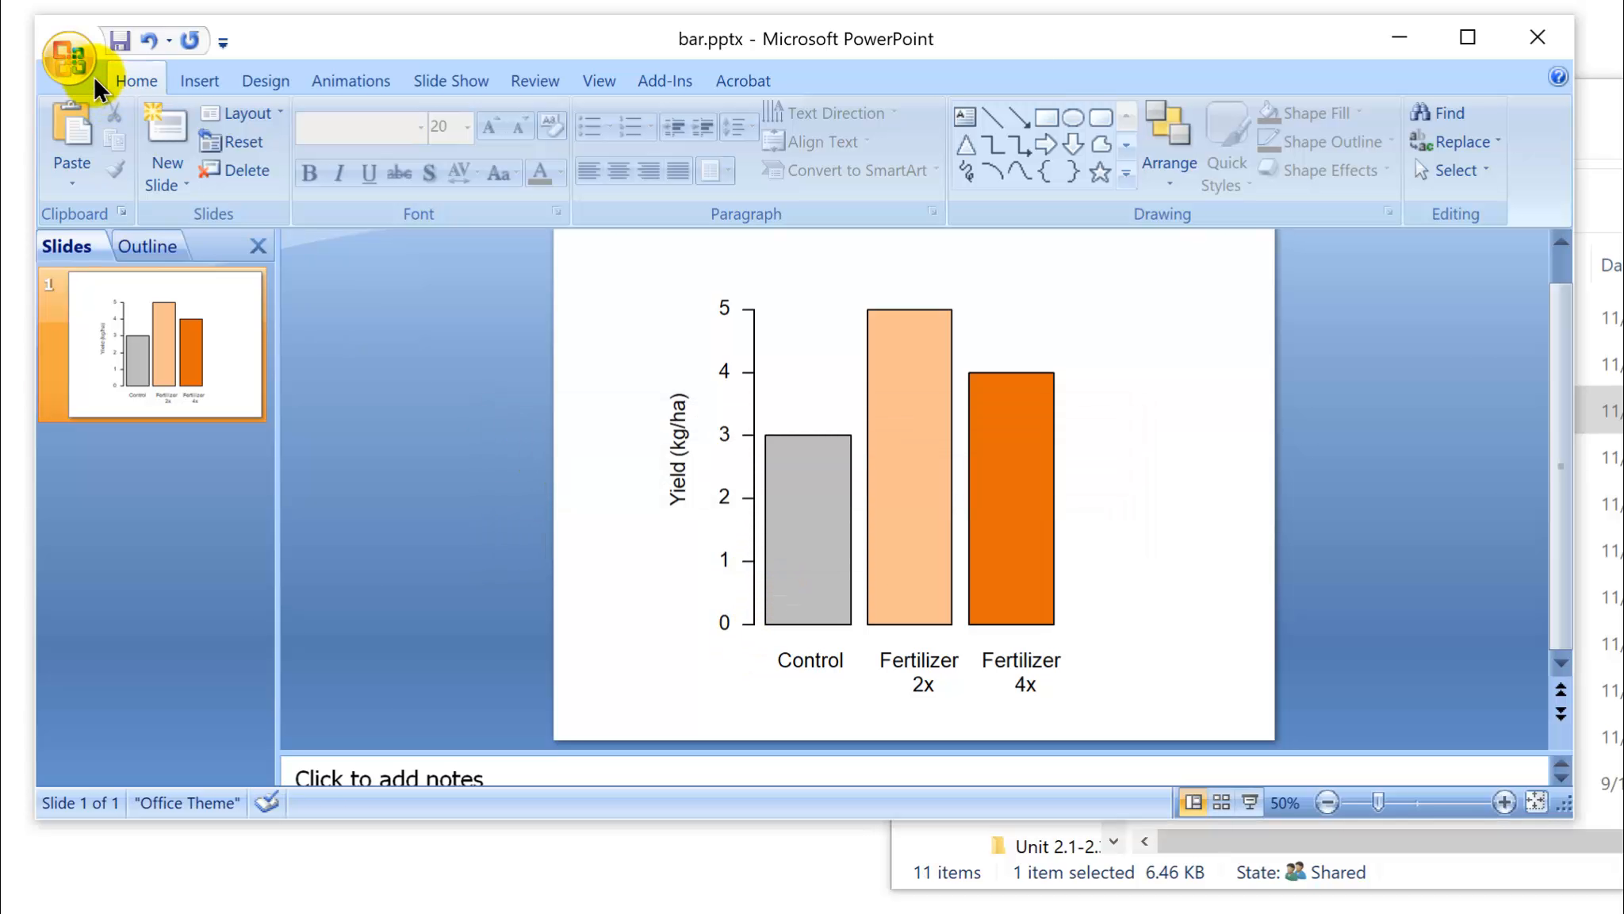
- Export only the current slide as a JPEG image named bar-edited.jpg and close PowerPoint
{"action": "left_click", "coordinate": [69, 50]}
{"action": "mouse_move", "coordinate": [107, 307]}
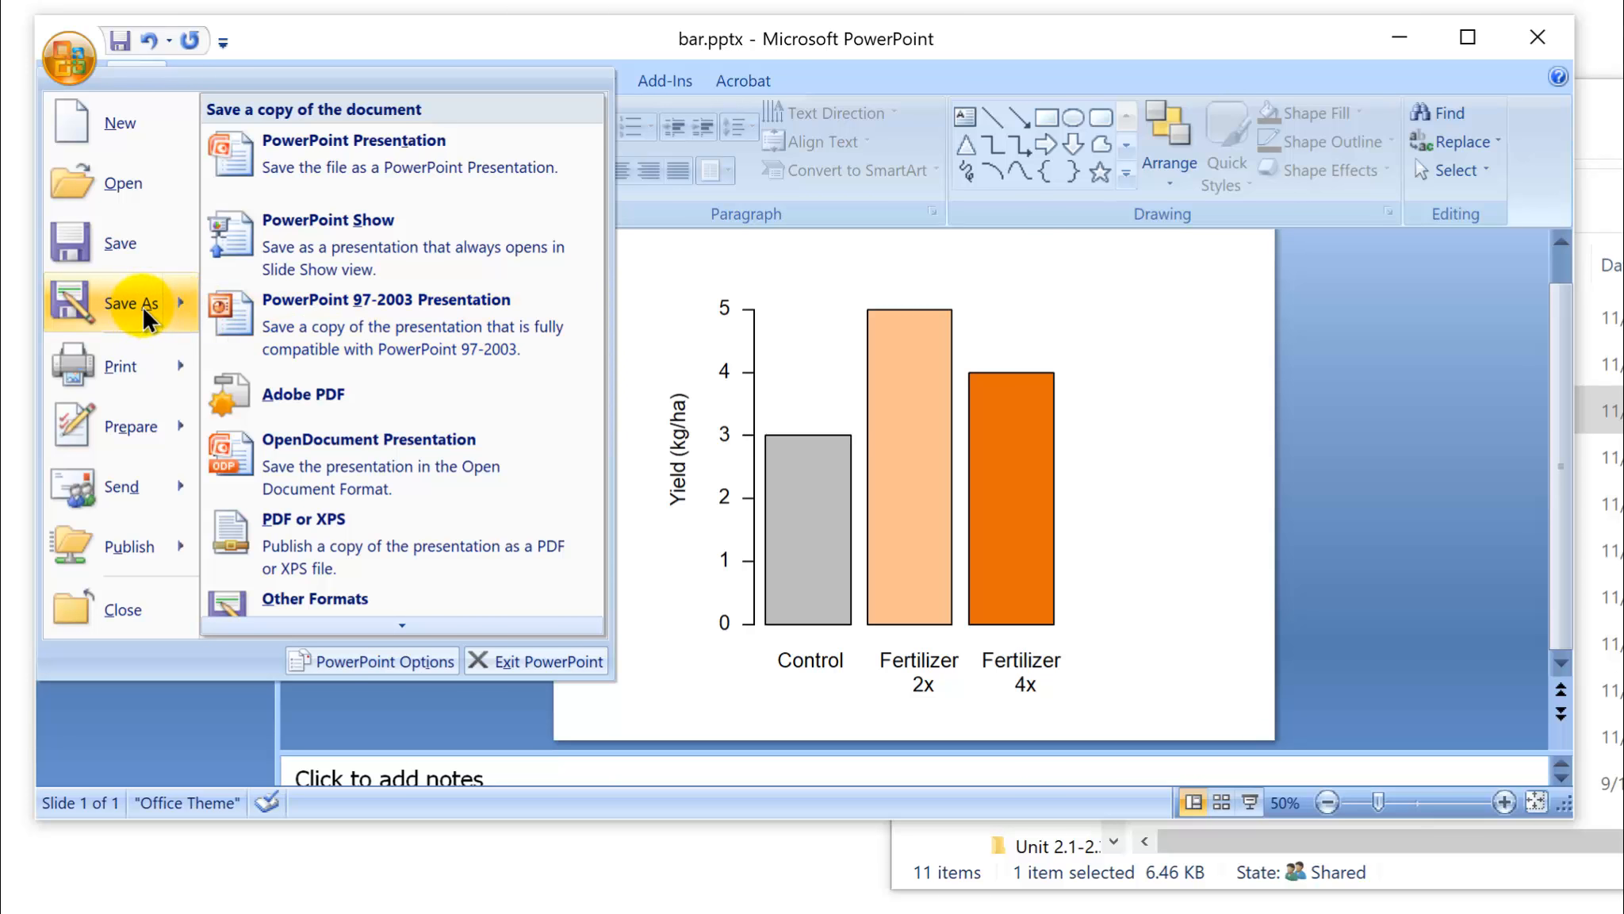
{"action": "left_click", "coordinate": [120, 308]}
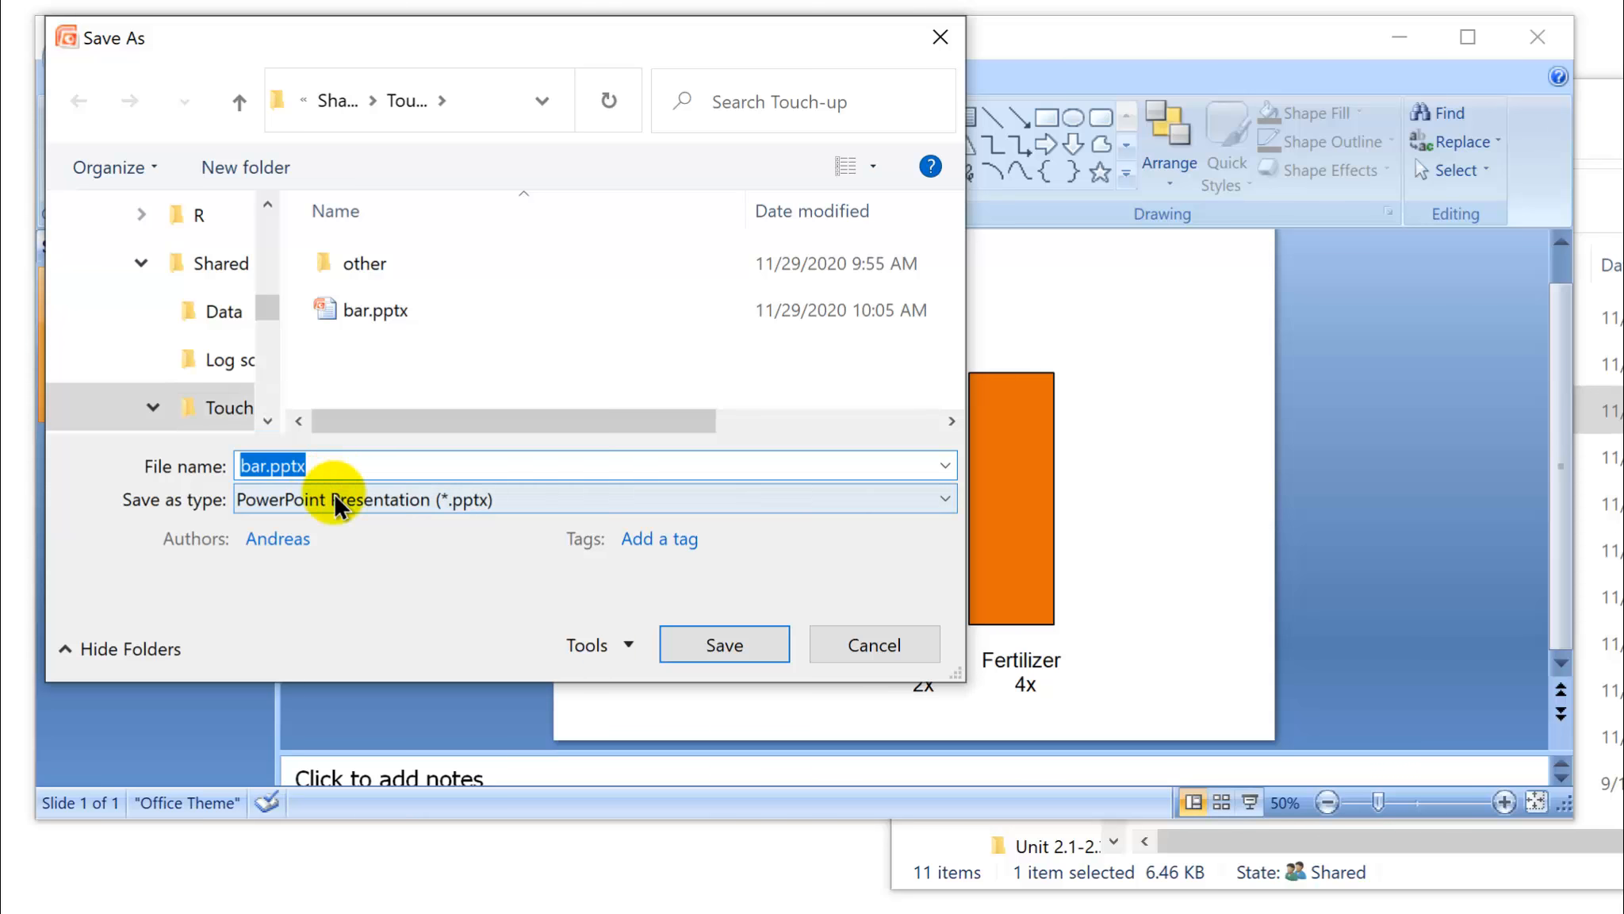
{"action": "left_click", "coordinate": [333, 498]}
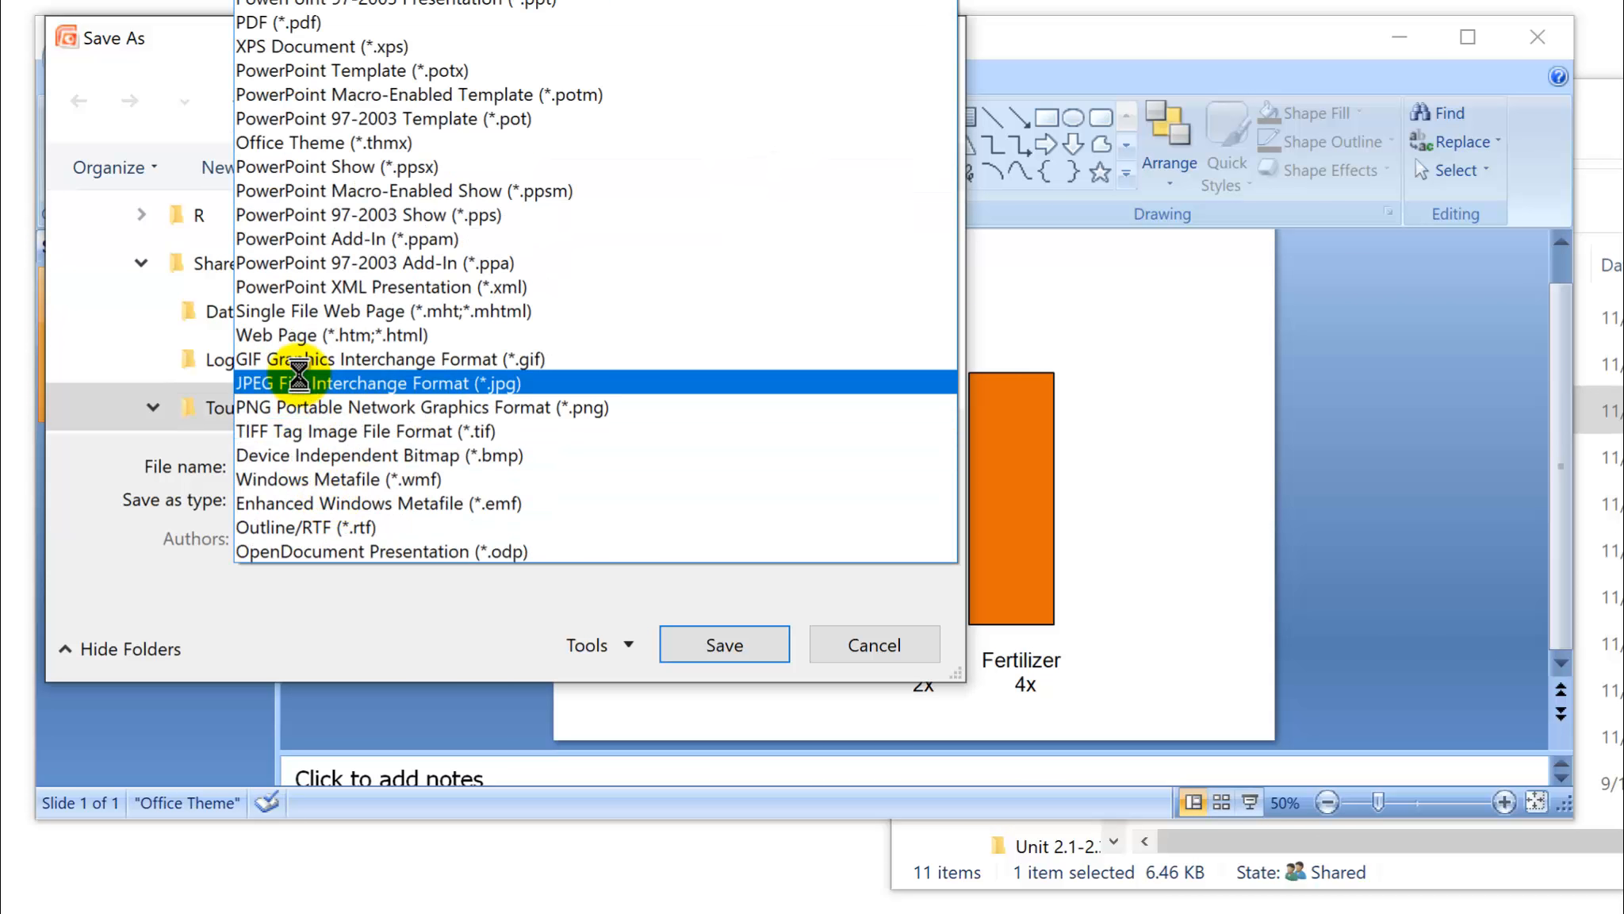
{"action": "left_click", "coordinate": [302, 385]}
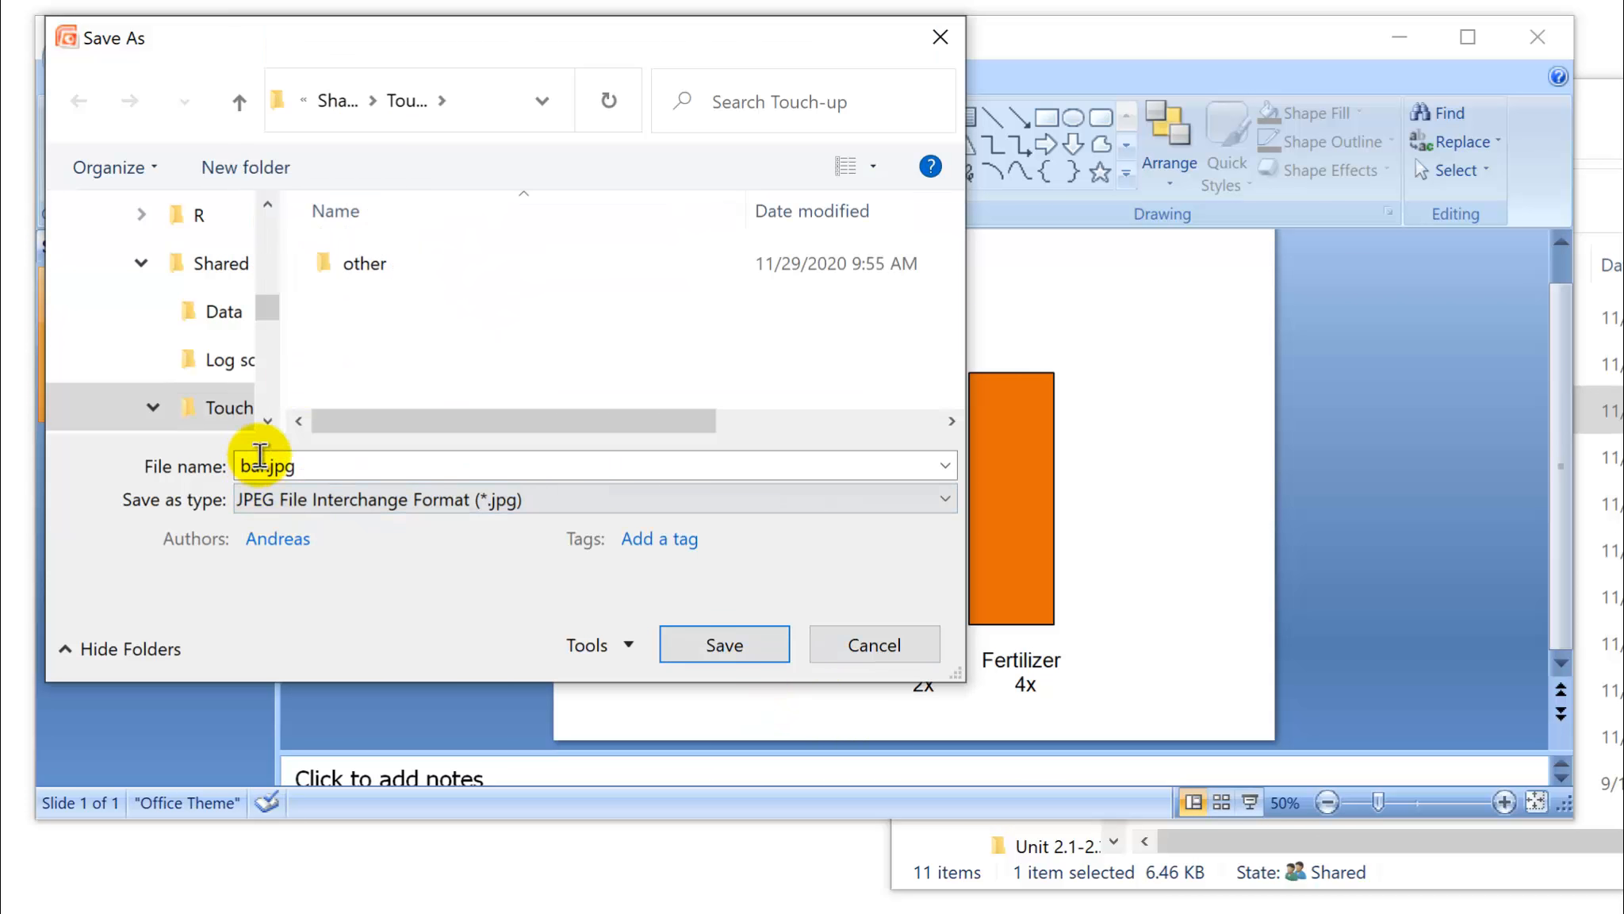
{"action": "left_click", "coordinate": [269, 463]}
{"action": "double_click", "coordinate": [270, 463]}
{"action": "left_click", "coordinate": [279, 463]}
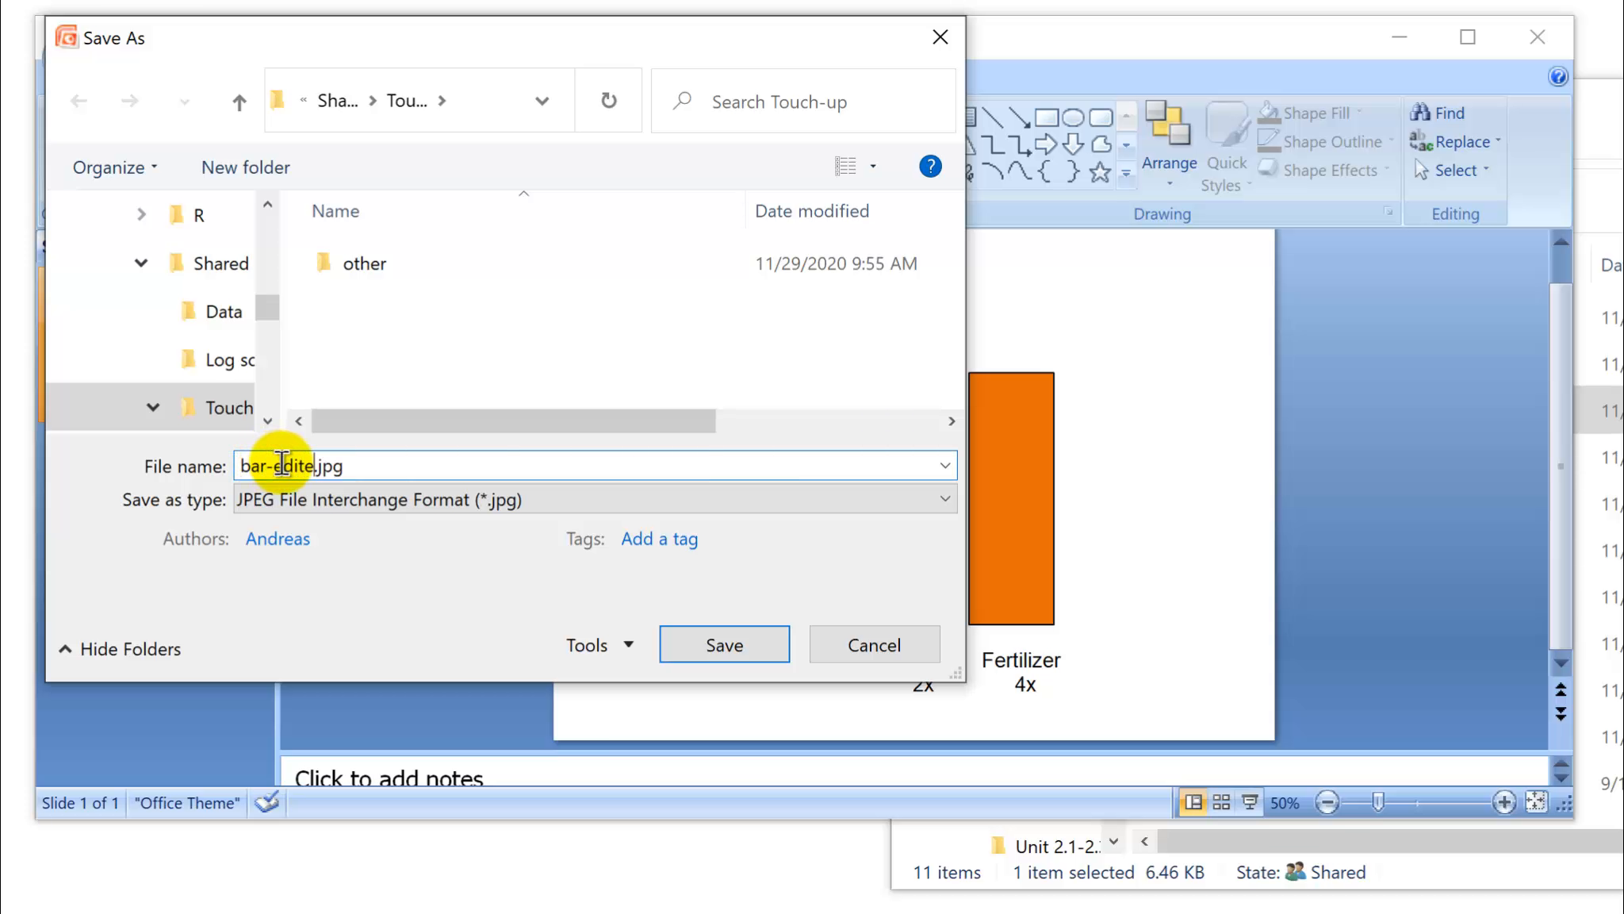
{"action": "left_click", "coordinate": [724, 642]}
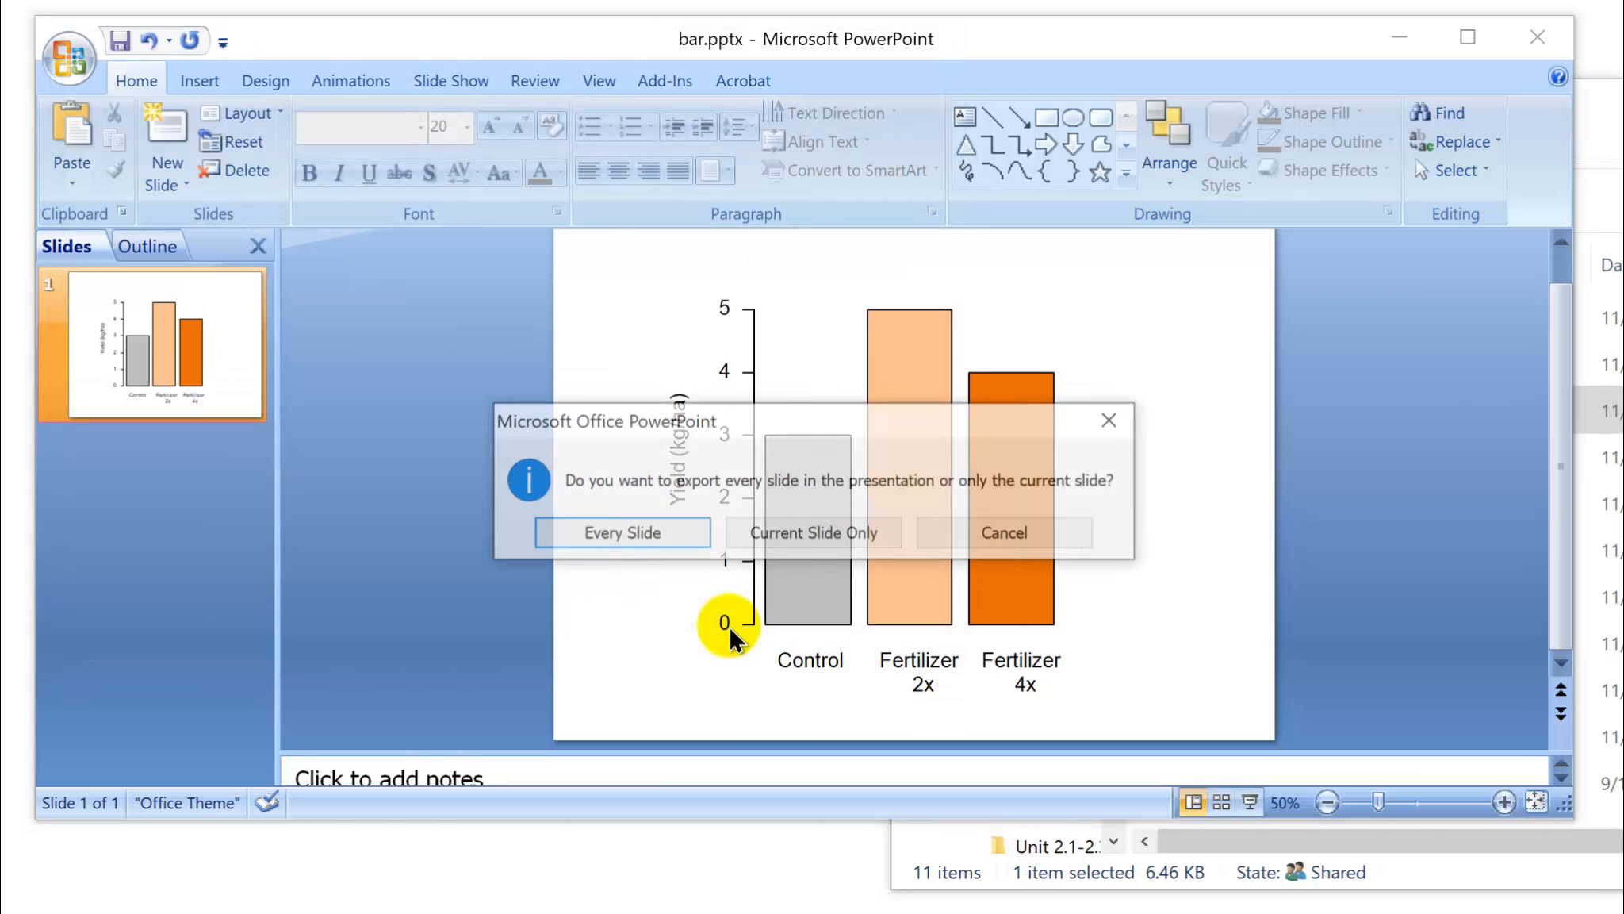
{"action": "left_click", "coordinate": [824, 533]}
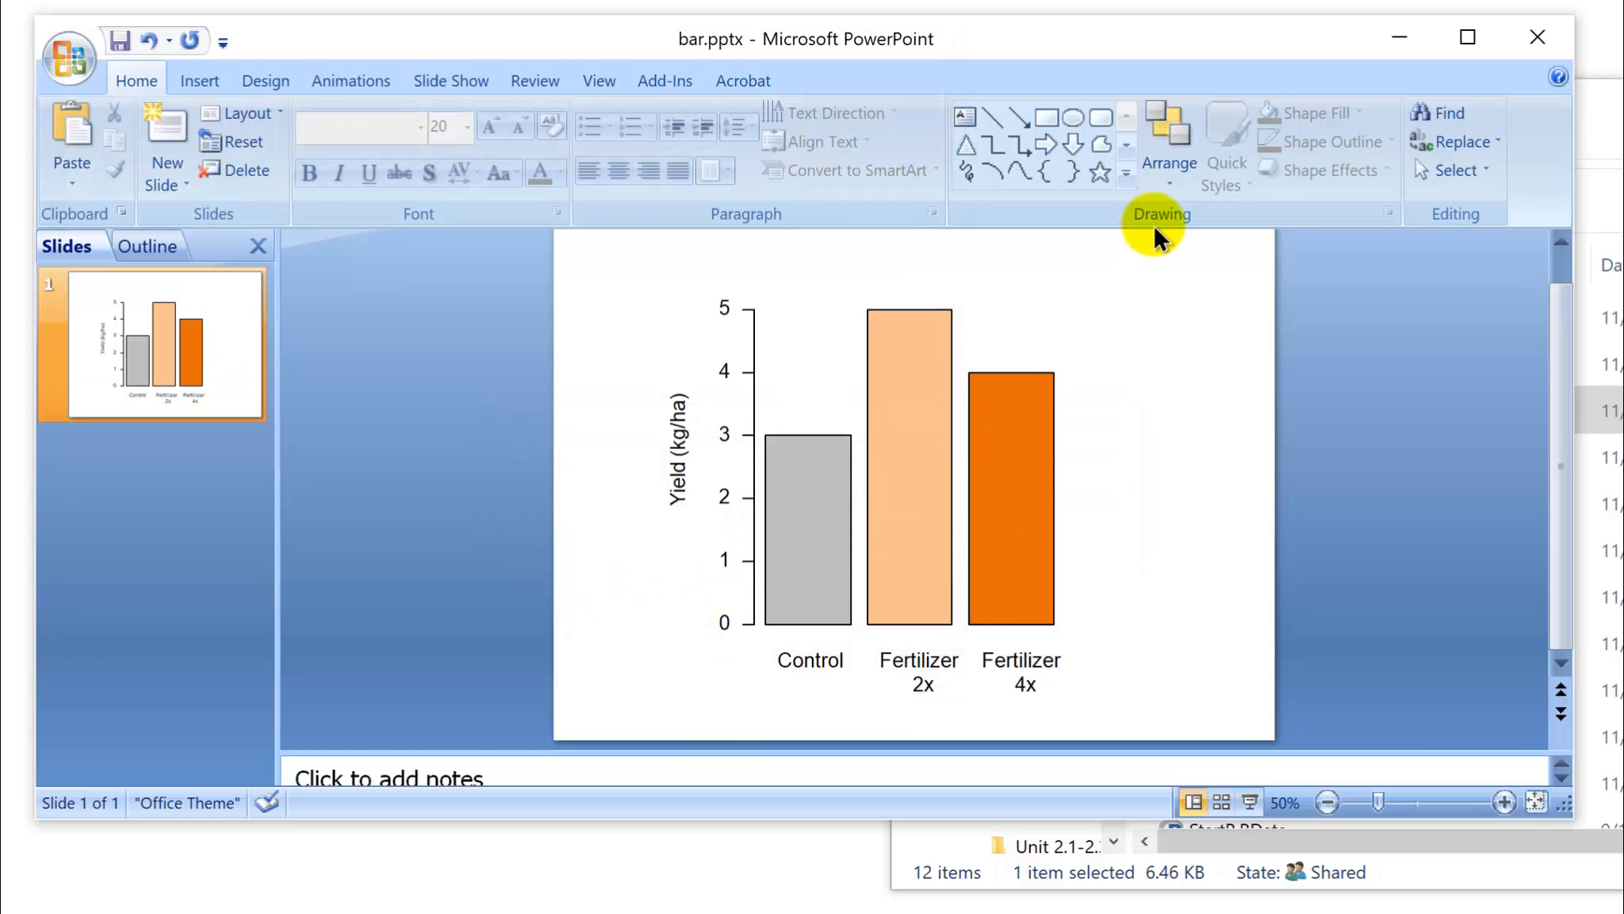
{"action": "left_click", "coordinate": [1542, 43]}
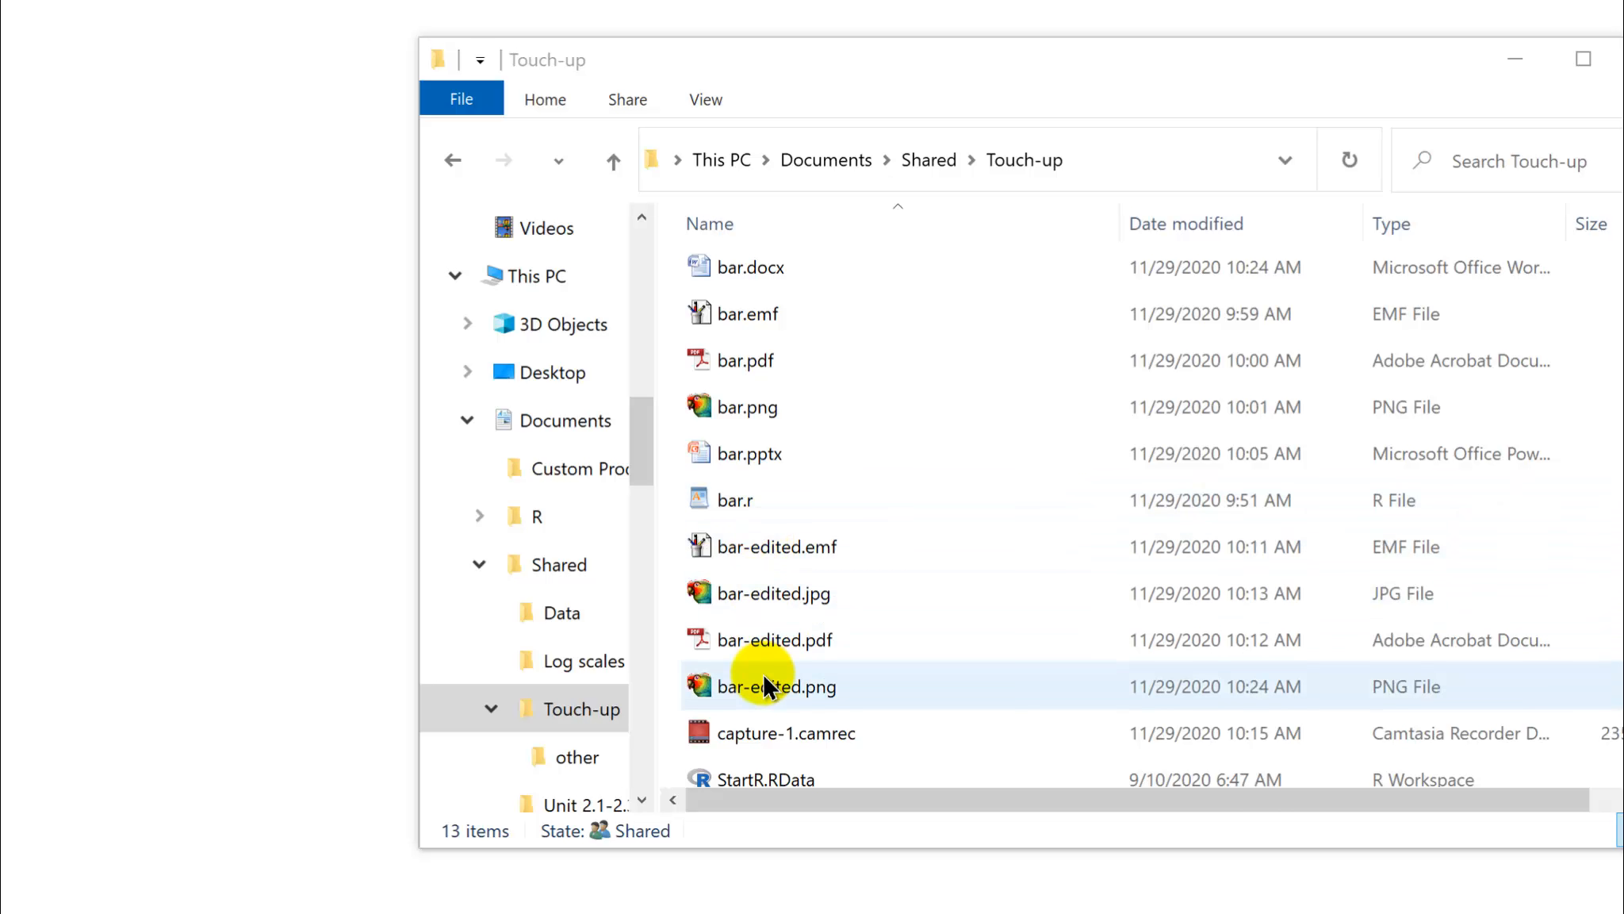
- Open bar-edited.pdf from the Touch-up folder and examine the chart at high magnification
{"action": "double_click", "coordinate": [745, 637]}
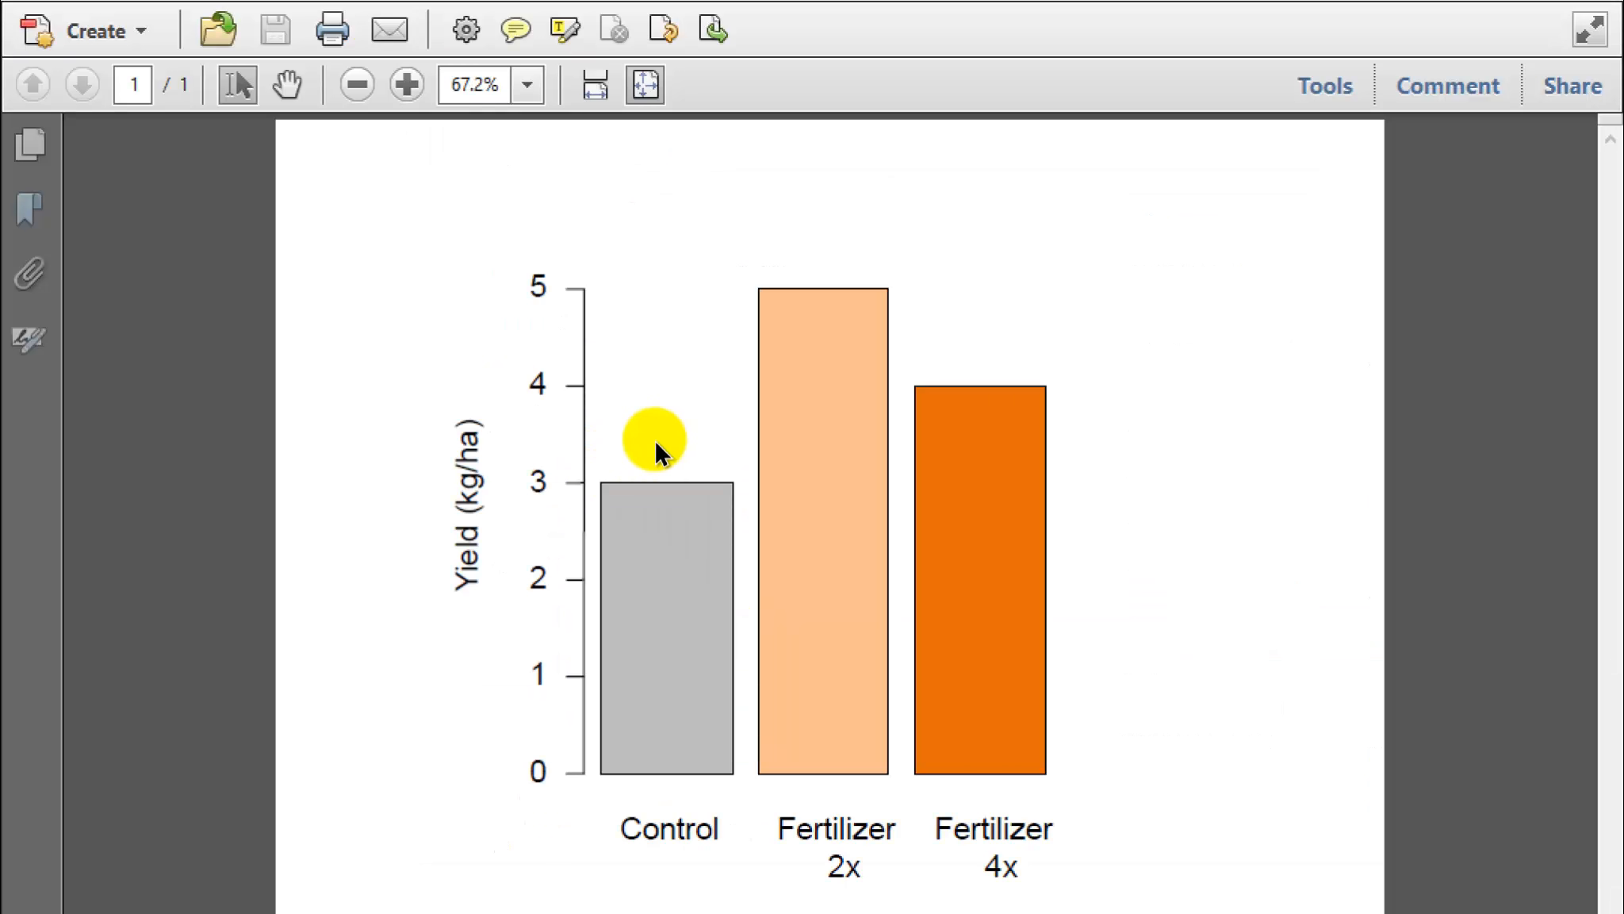
{"action": "scroll", "coordinate": [566, 400], "scroll_direction": "up", "scroll_amount": 9}
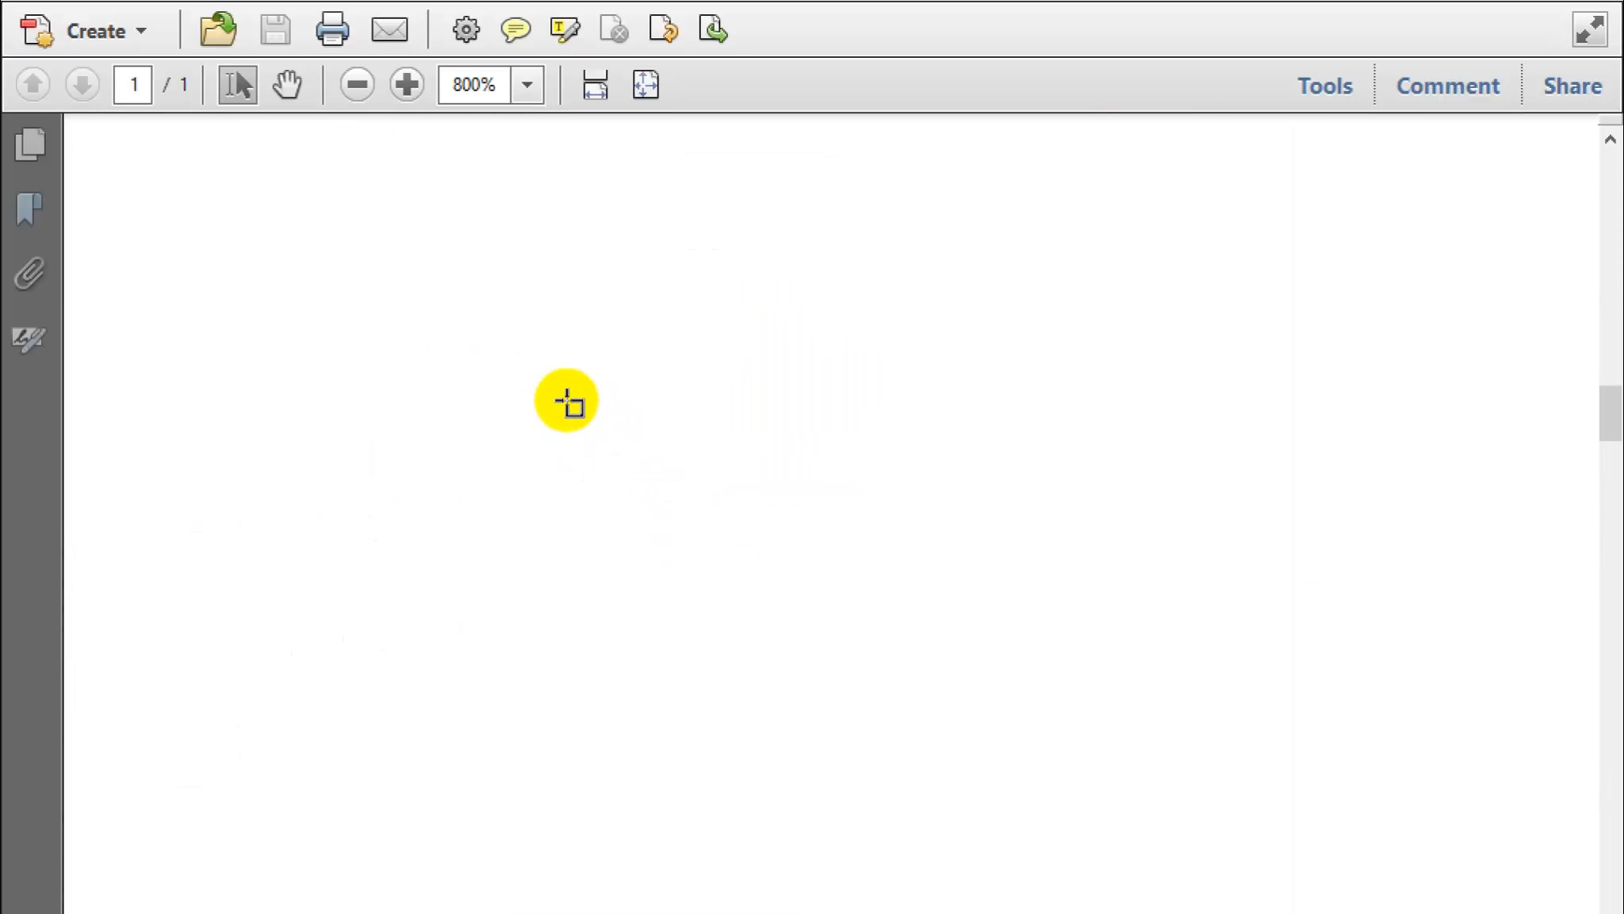
{"action": "scroll", "coordinate": [566, 400], "scroll_direction": "down", "scroll_amount": 7}
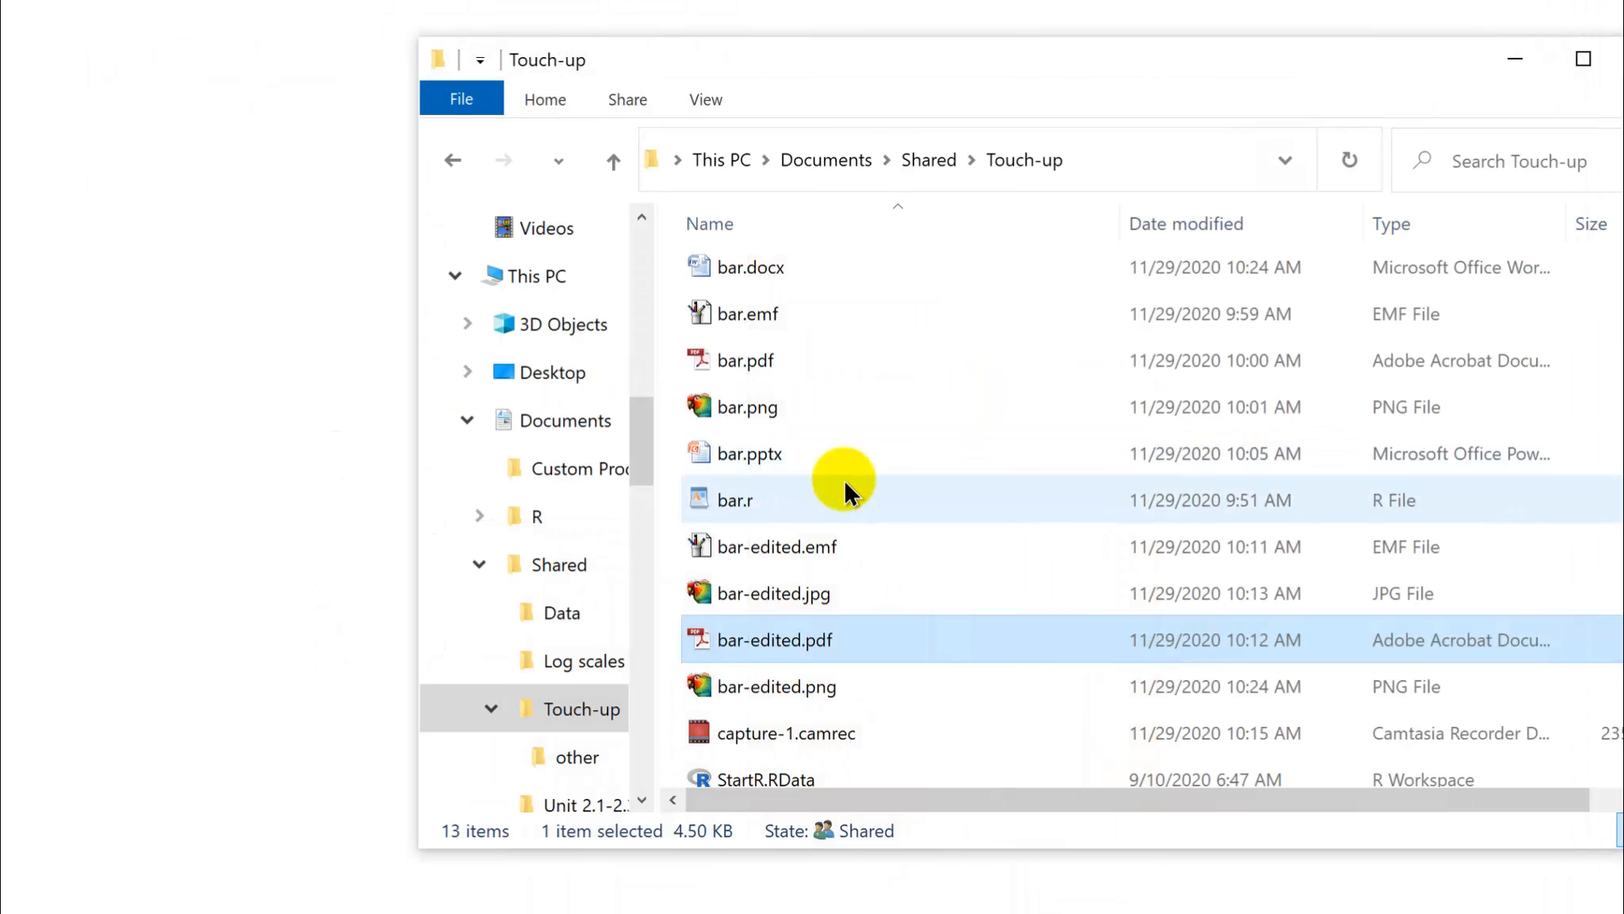
- Open bar.docx in Word and place bar-edited.emf from the Touch-up folder on the blank page, checking its sharpness up close
{"action": "left_click", "coordinate": [752, 547]}
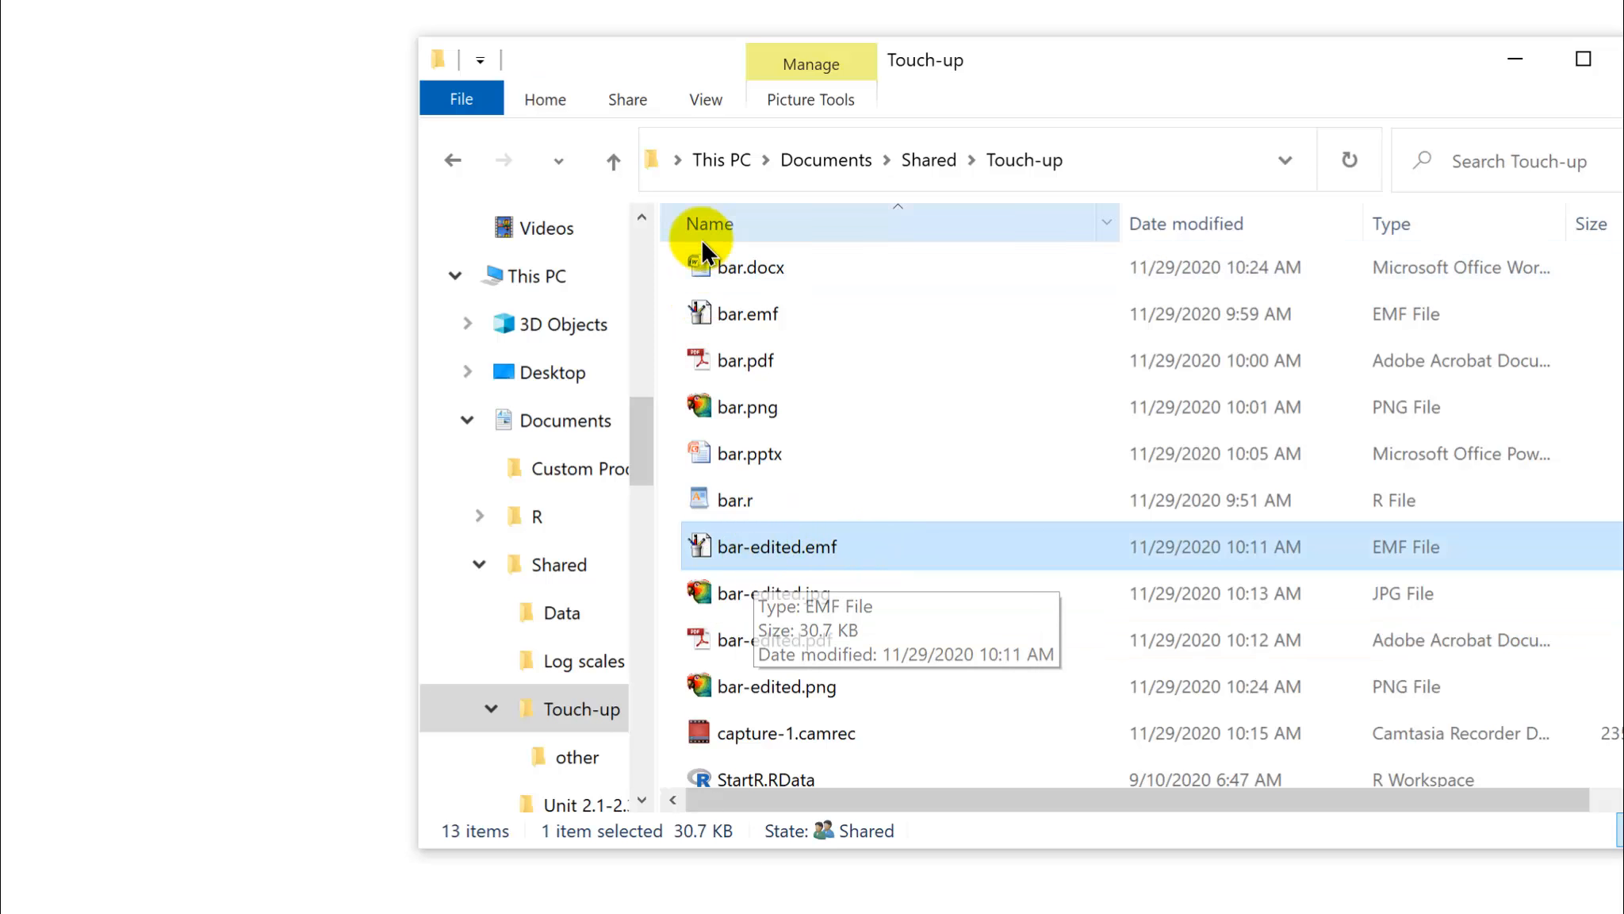
{"action": "double_click", "coordinate": [701, 266]}
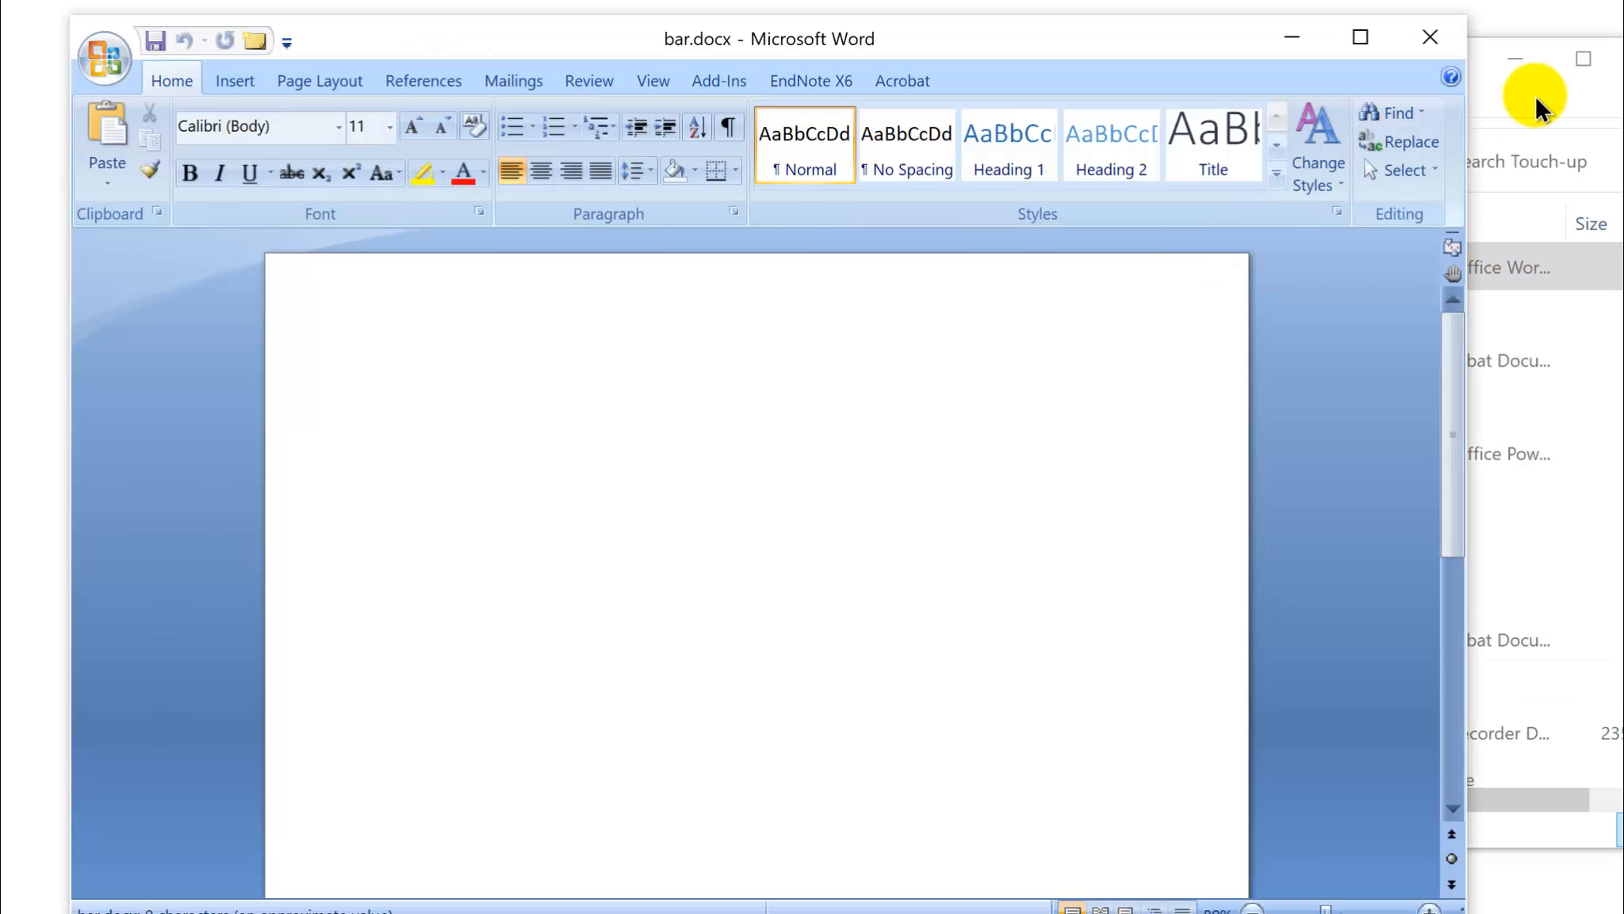
{"action": "left_click", "coordinate": [1536, 95]}
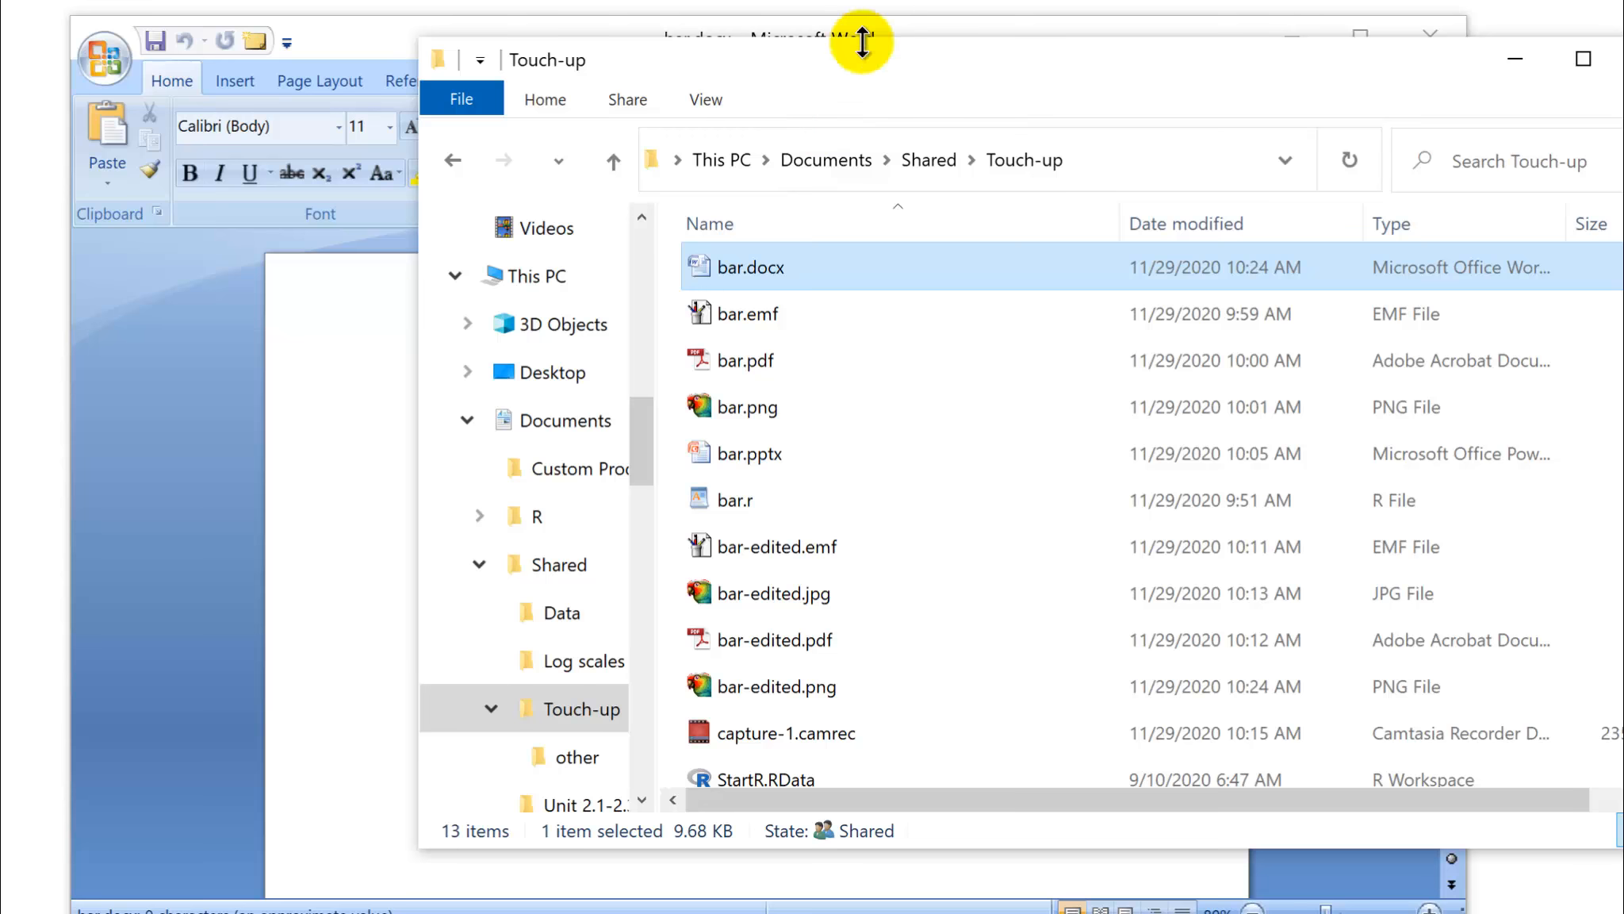
{"action": "left_click_drag", "start_coordinate": [834, 61], "coordinate": [1042, 74]}
{"action": "left_click_drag", "start_coordinate": [958, 562], "coordinate": [442, 565]}
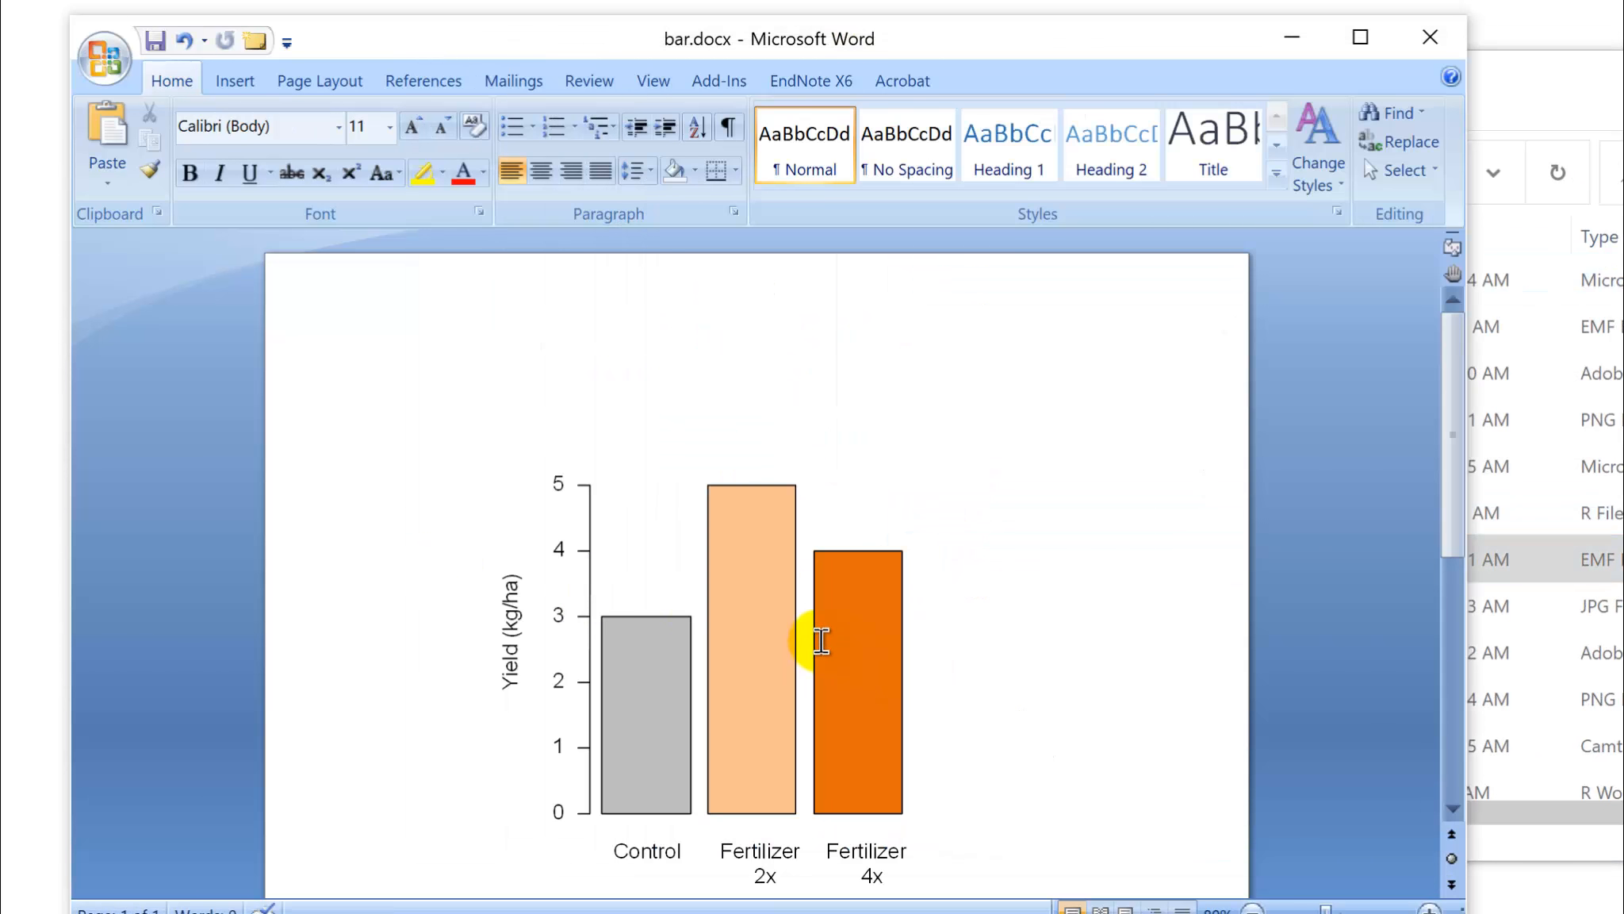
{"action": "scroll", "coordinate": [657, 615], "scroll_direction": "up", "scroll_amount": 6, "text": "ctrl"}
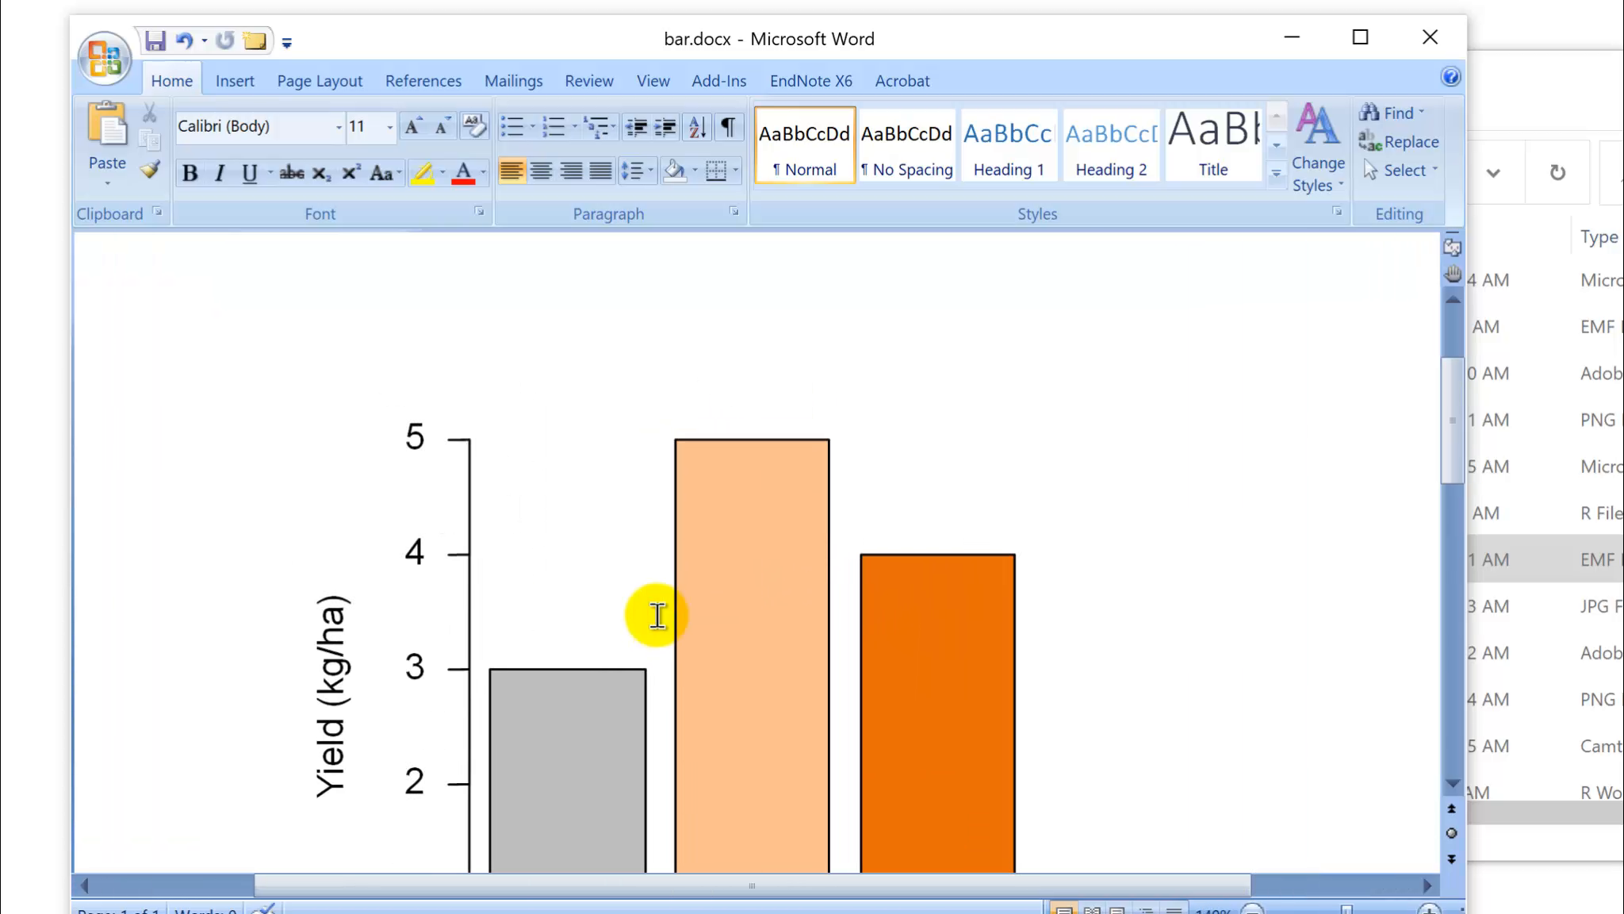
{"action": "scroll", "coordinate": [475, 563], "scroll_direction": "up", "scroll_amount": 6, "text": "ctrl"}
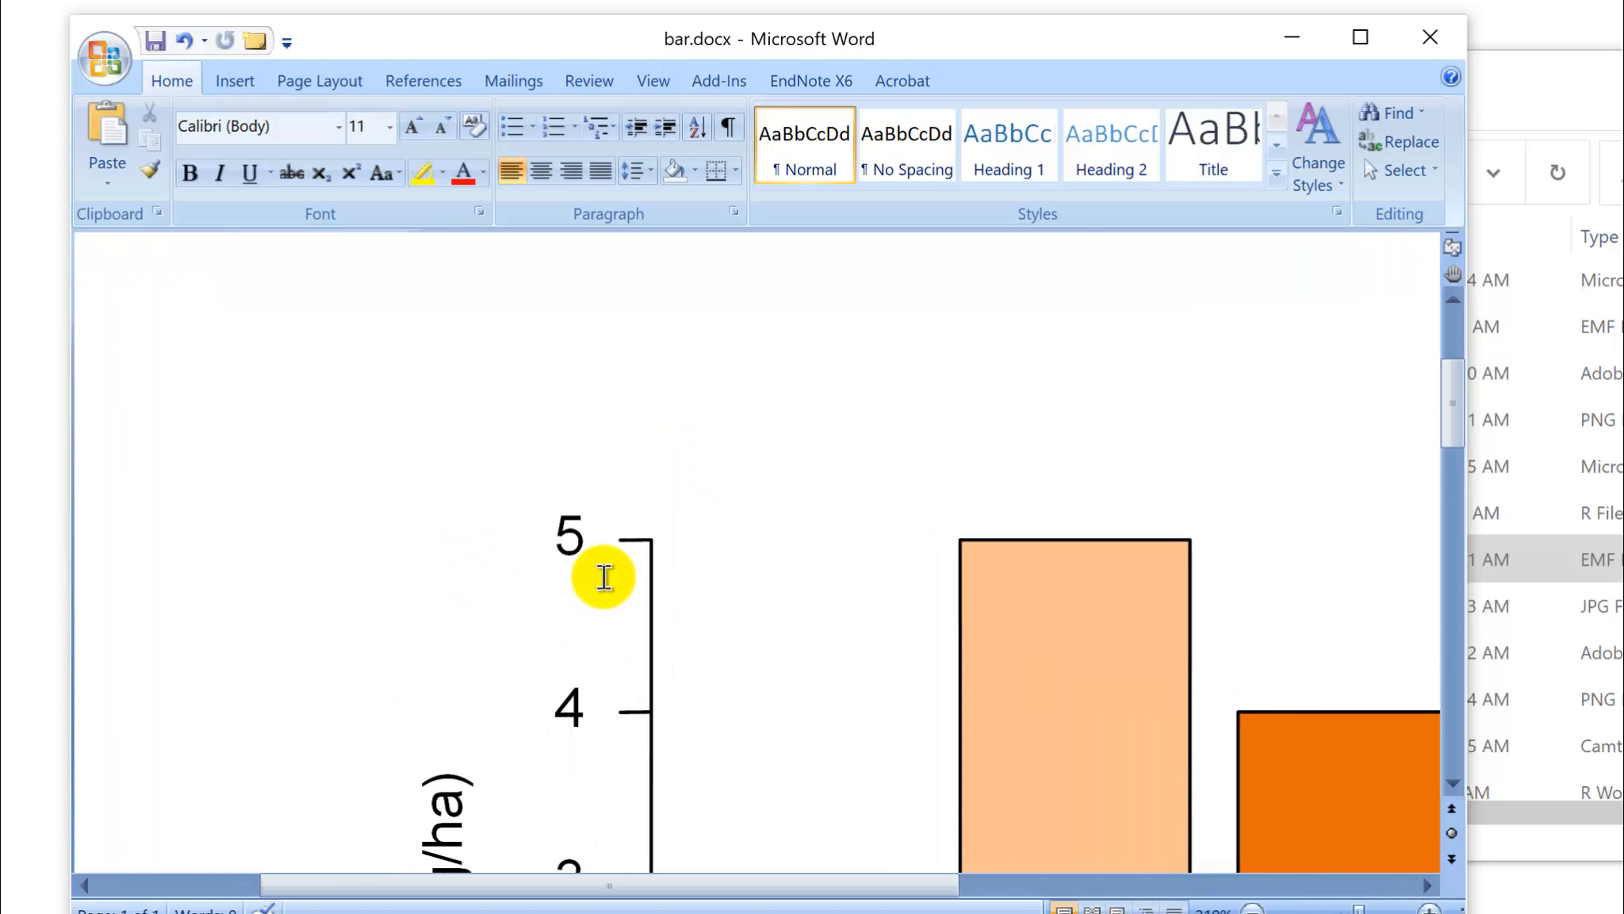
{"action": "scroll", "coordinate": [604, 576], "scroll_direction": "down", "scroll_amount": 14, "text": "ctrl"}
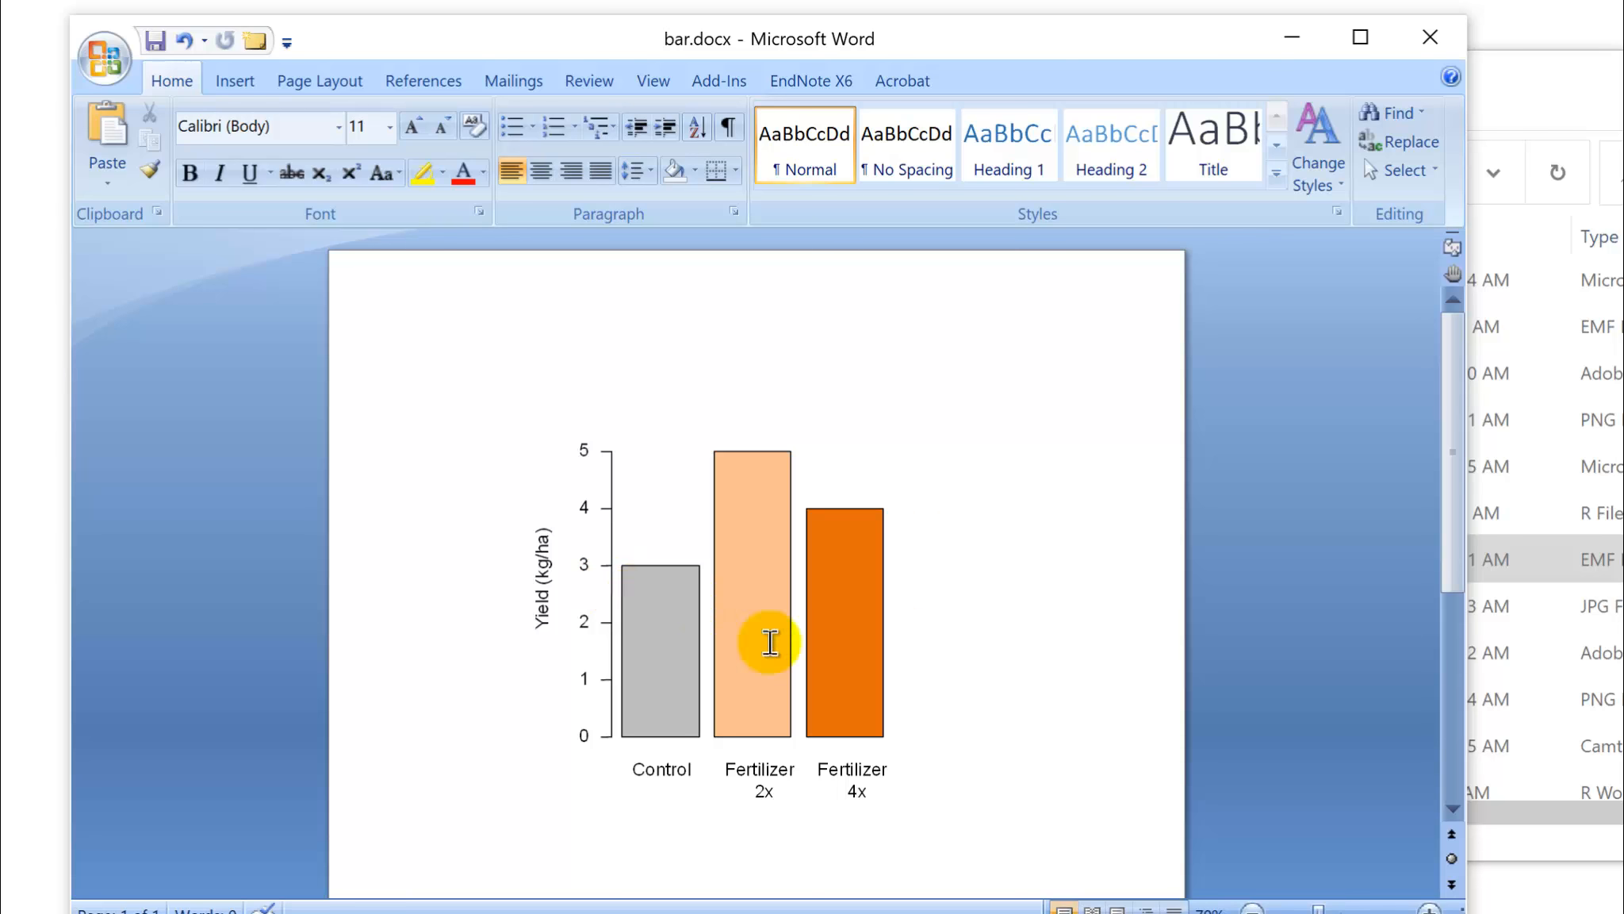
- Crop the blank margins around the chart picture to about 3.95" high by 4.04" wide, and save and close bar.docx
{"action": "left_click", "coordinate": [865, 726]}
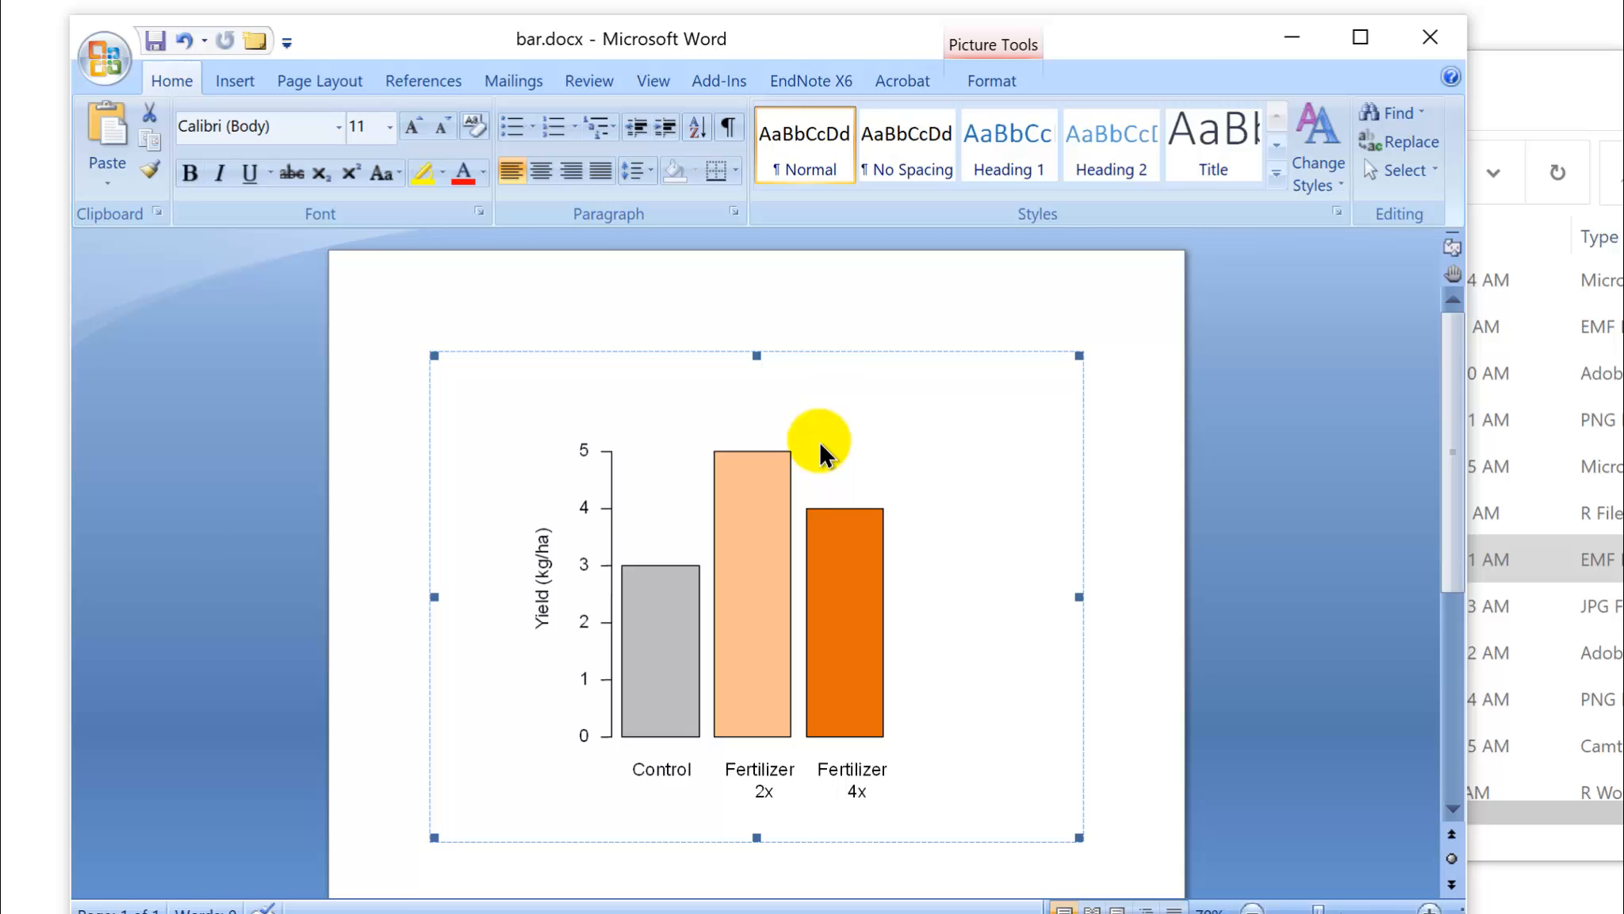
{"action": "double_click", "coordinate": [757, 472]}
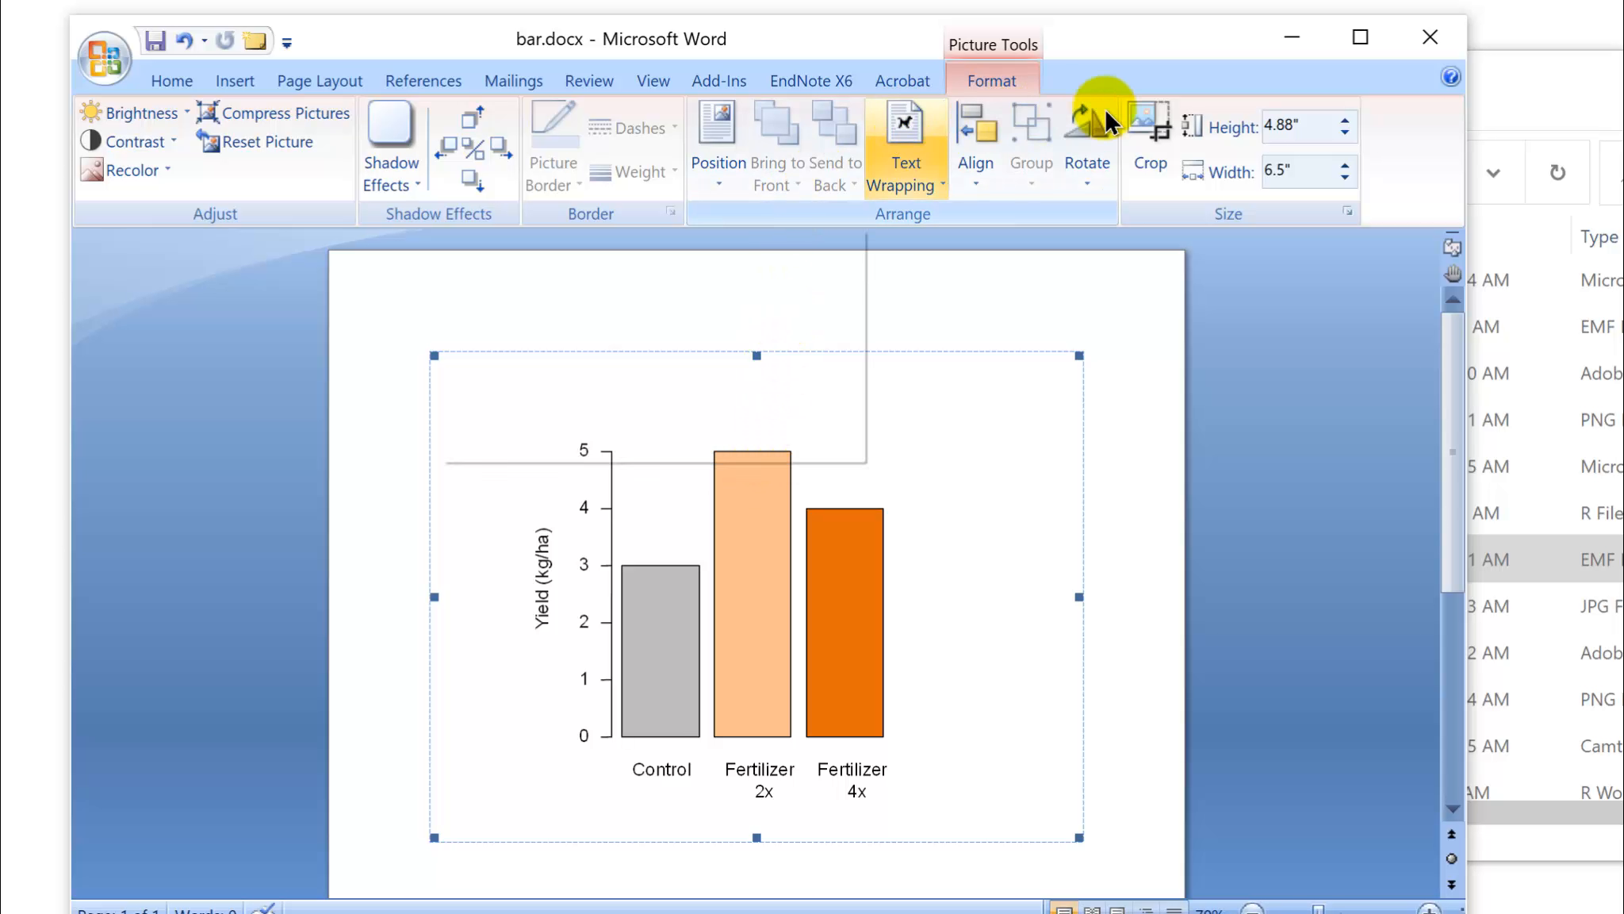
{"action": "left_click", "coordinate": [1159, 139]}
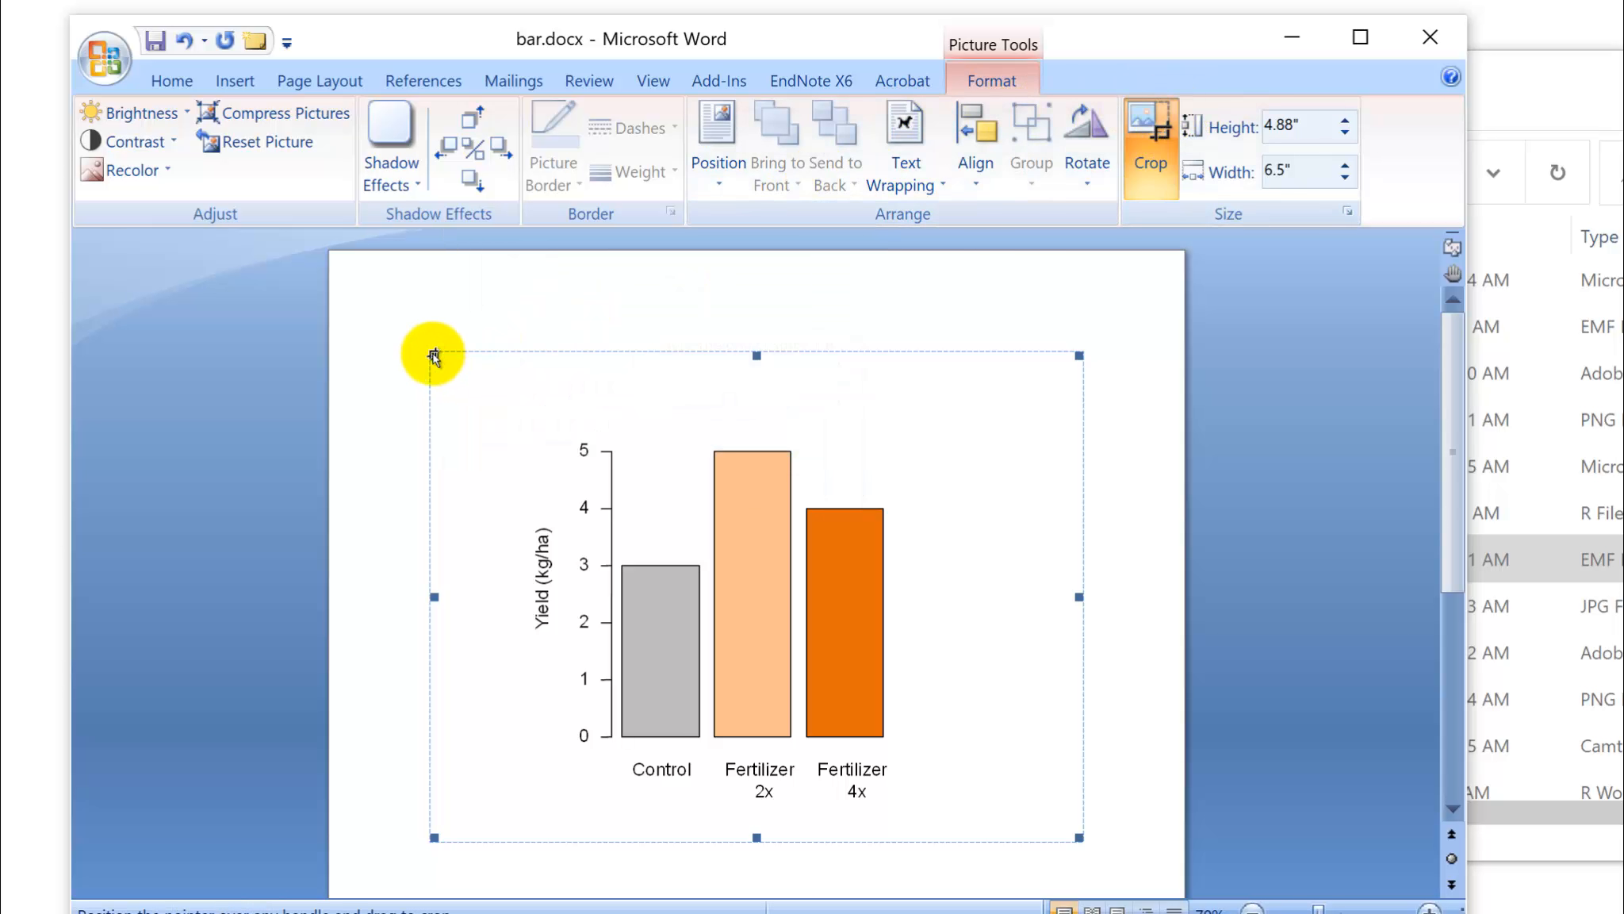
{"action": "left_click_drag", "start_coordinate": [435, 356], "coordinate": [523, 433]}
{"action": "left_click_drag", "start_coordinate": [986, 761], "coordinate": [832, 747]}
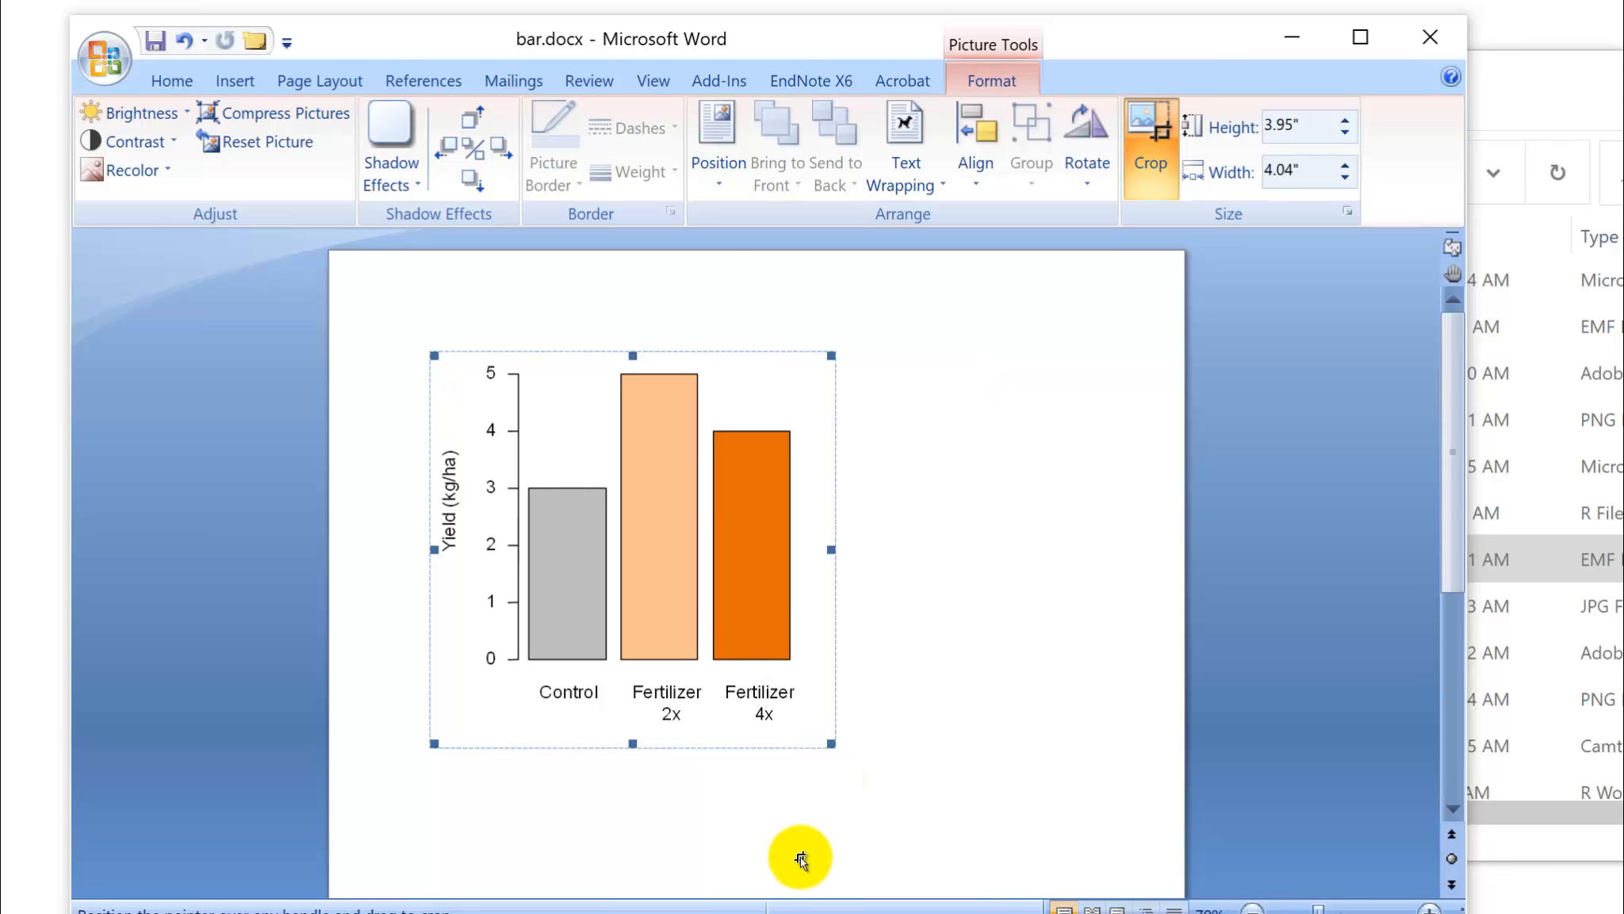
{"action": "left_click", "coordinate": [799, 826]}
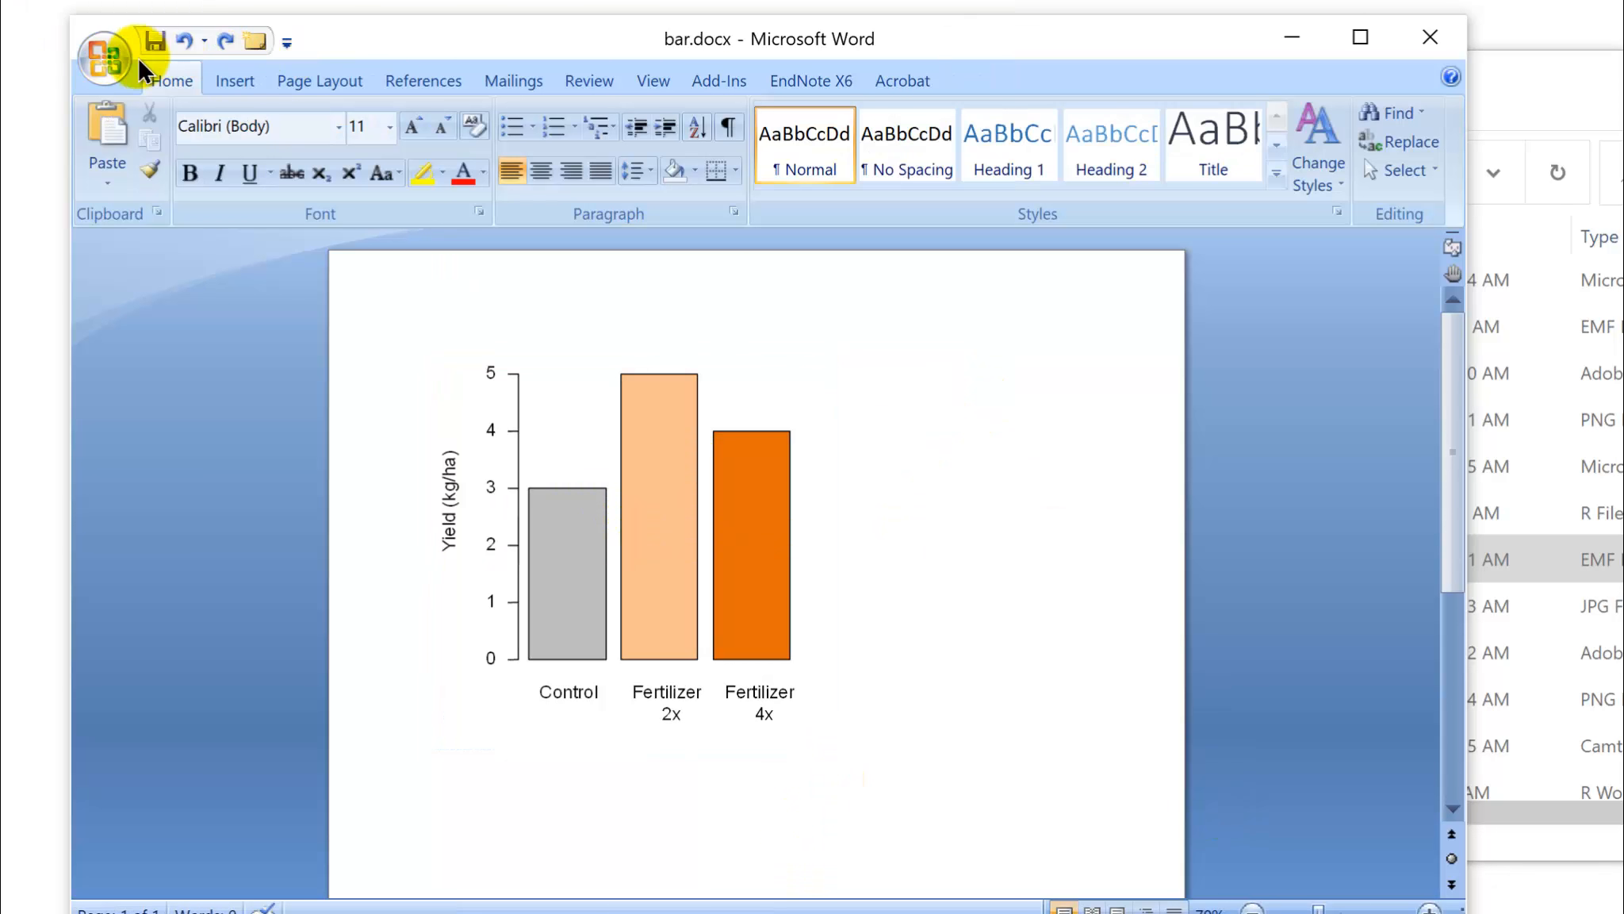
{"action": "left_click", "coordinate": [155, 40]}
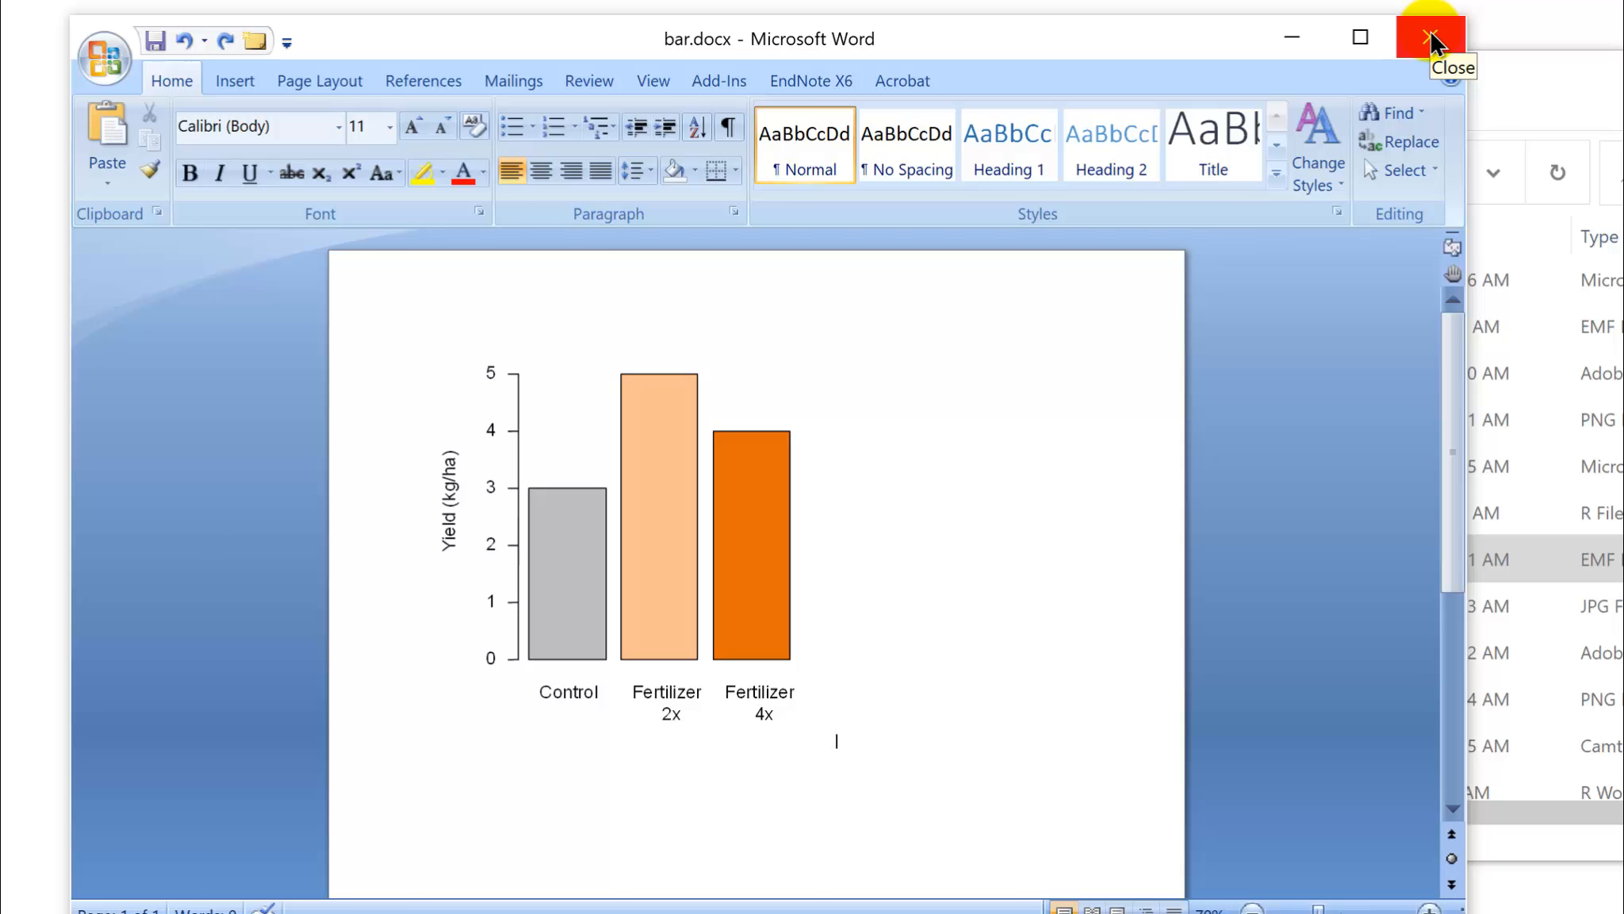
{"action": "left_click", "coordinate": [1432, 44]}
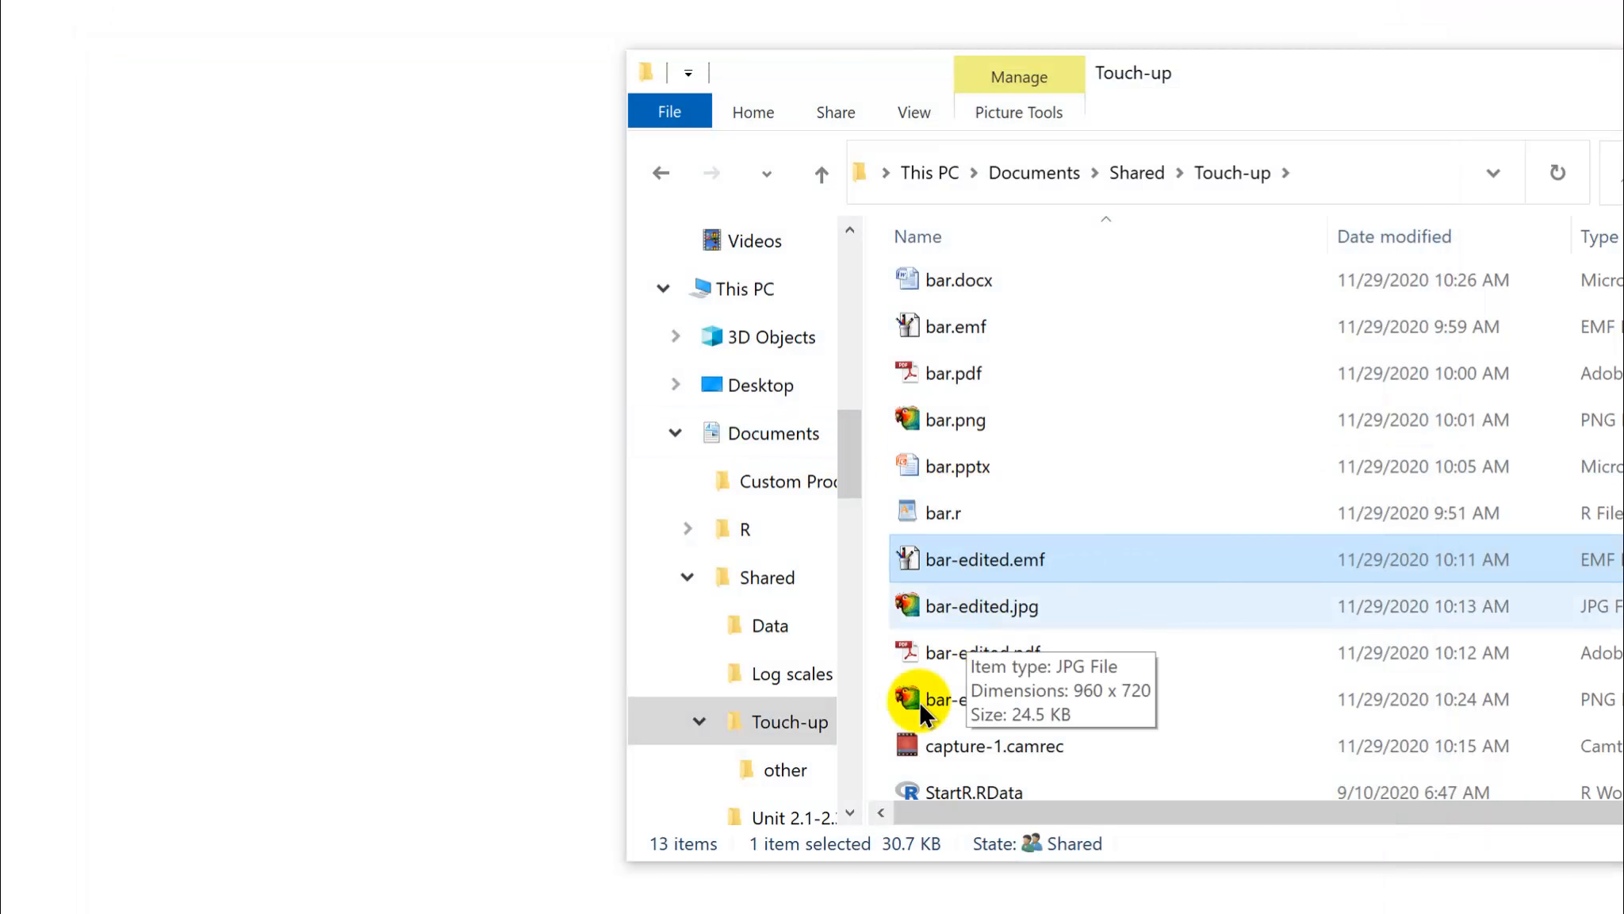
- Check the file details of bar-edited.png and bar-edited.jpg in the Touch-up folder
{"action": "mouse_move", "coordinate": [959, 698]}
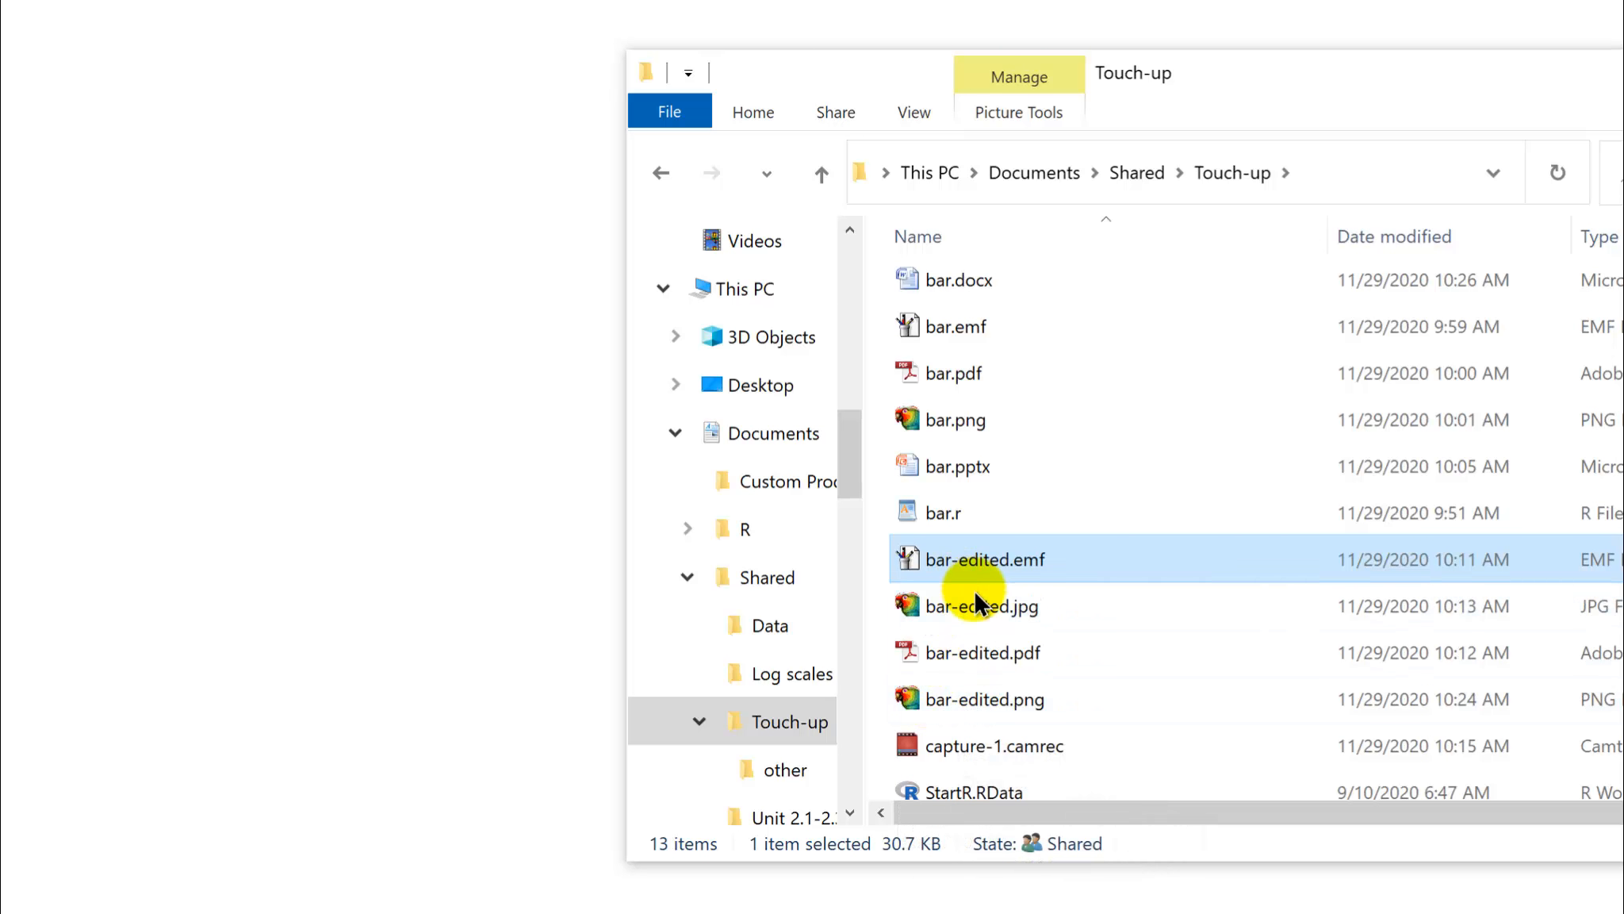
{"action": "left_click", "coordinate": [956, 689]}
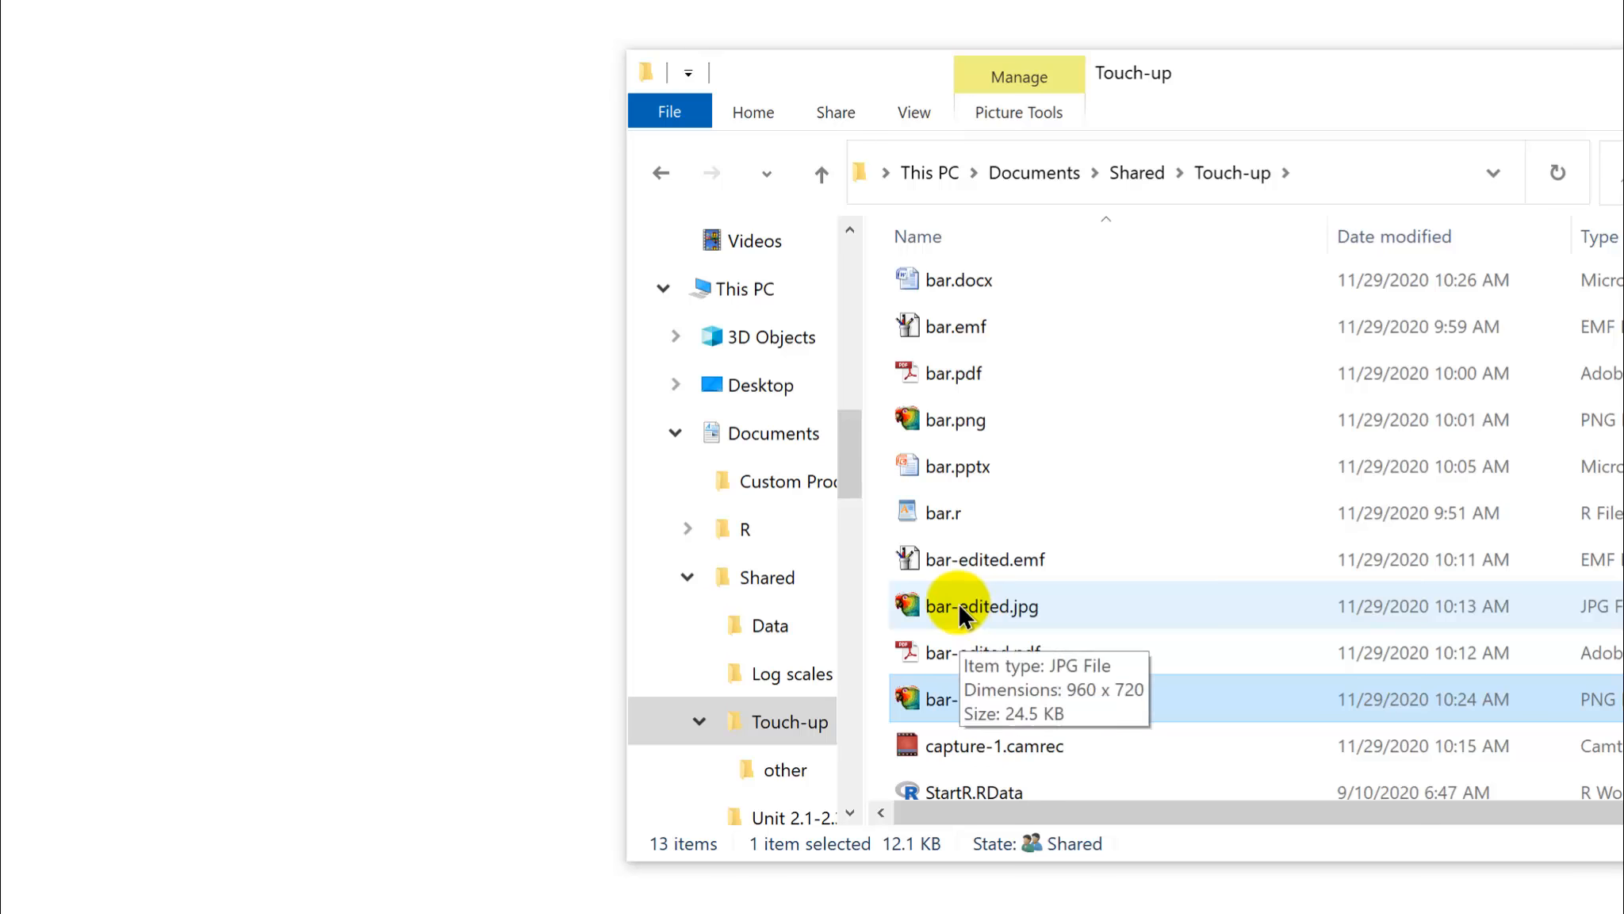
- Open bar-edited.jpg in Paint and try to fill the Fertilizer 2x bar with green
{"action": "left_click", "coordinate": [958, 603]}
{"action": "right_click", "coordinate": [959, 605]}
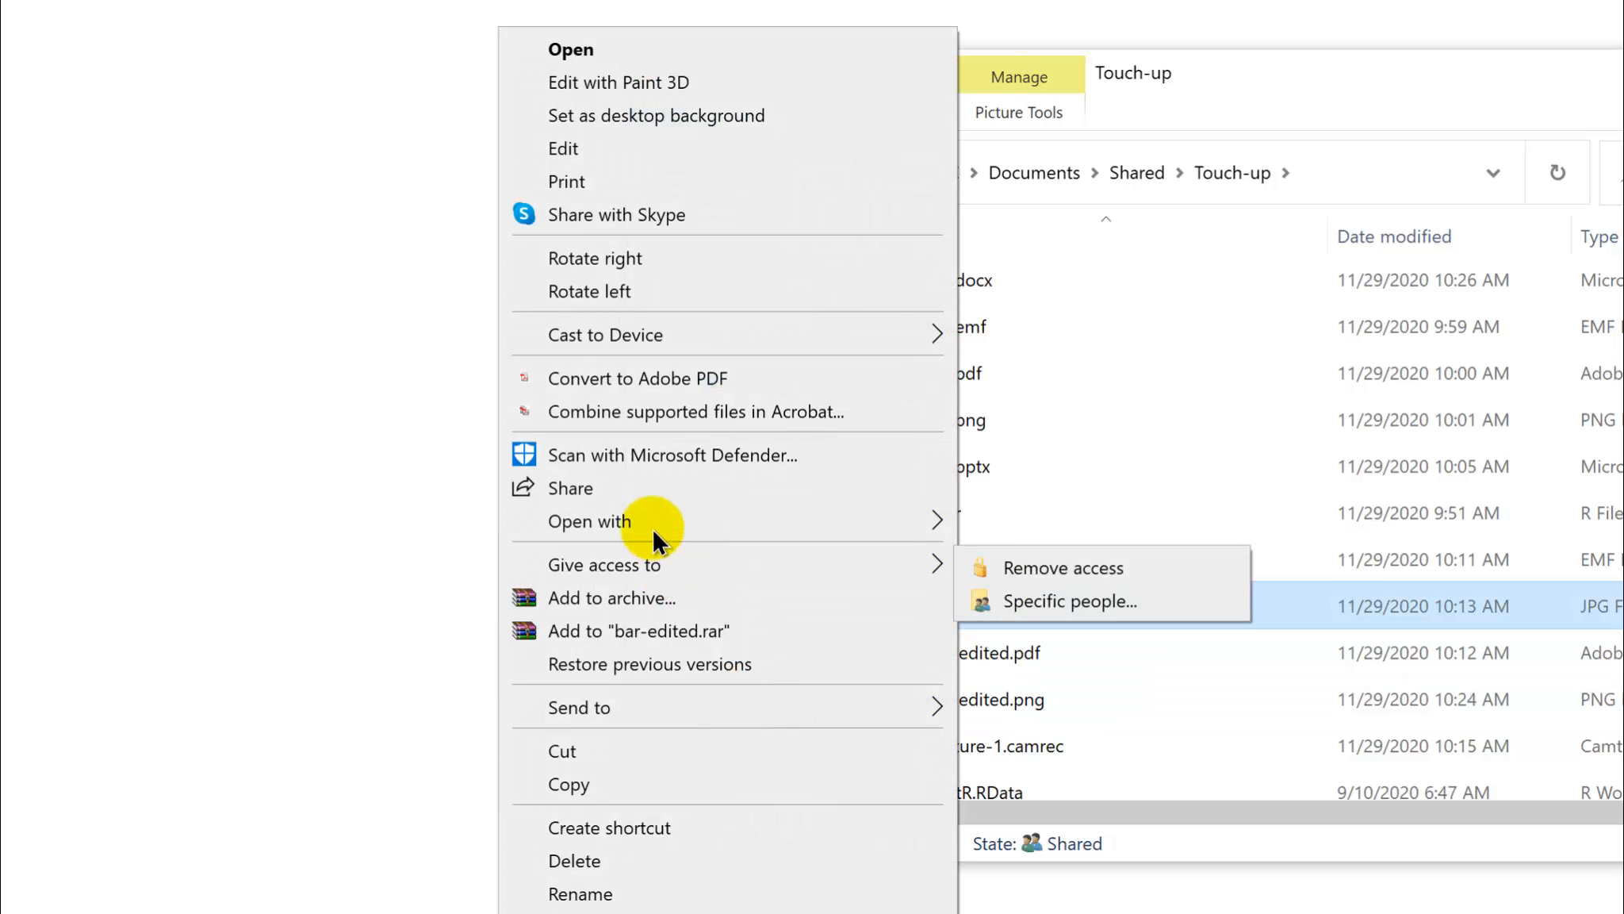
{"action": "mouse_move", "coordinate": [656, 525]}
{"action": "left_click", "coordinate": [1007, 585]}
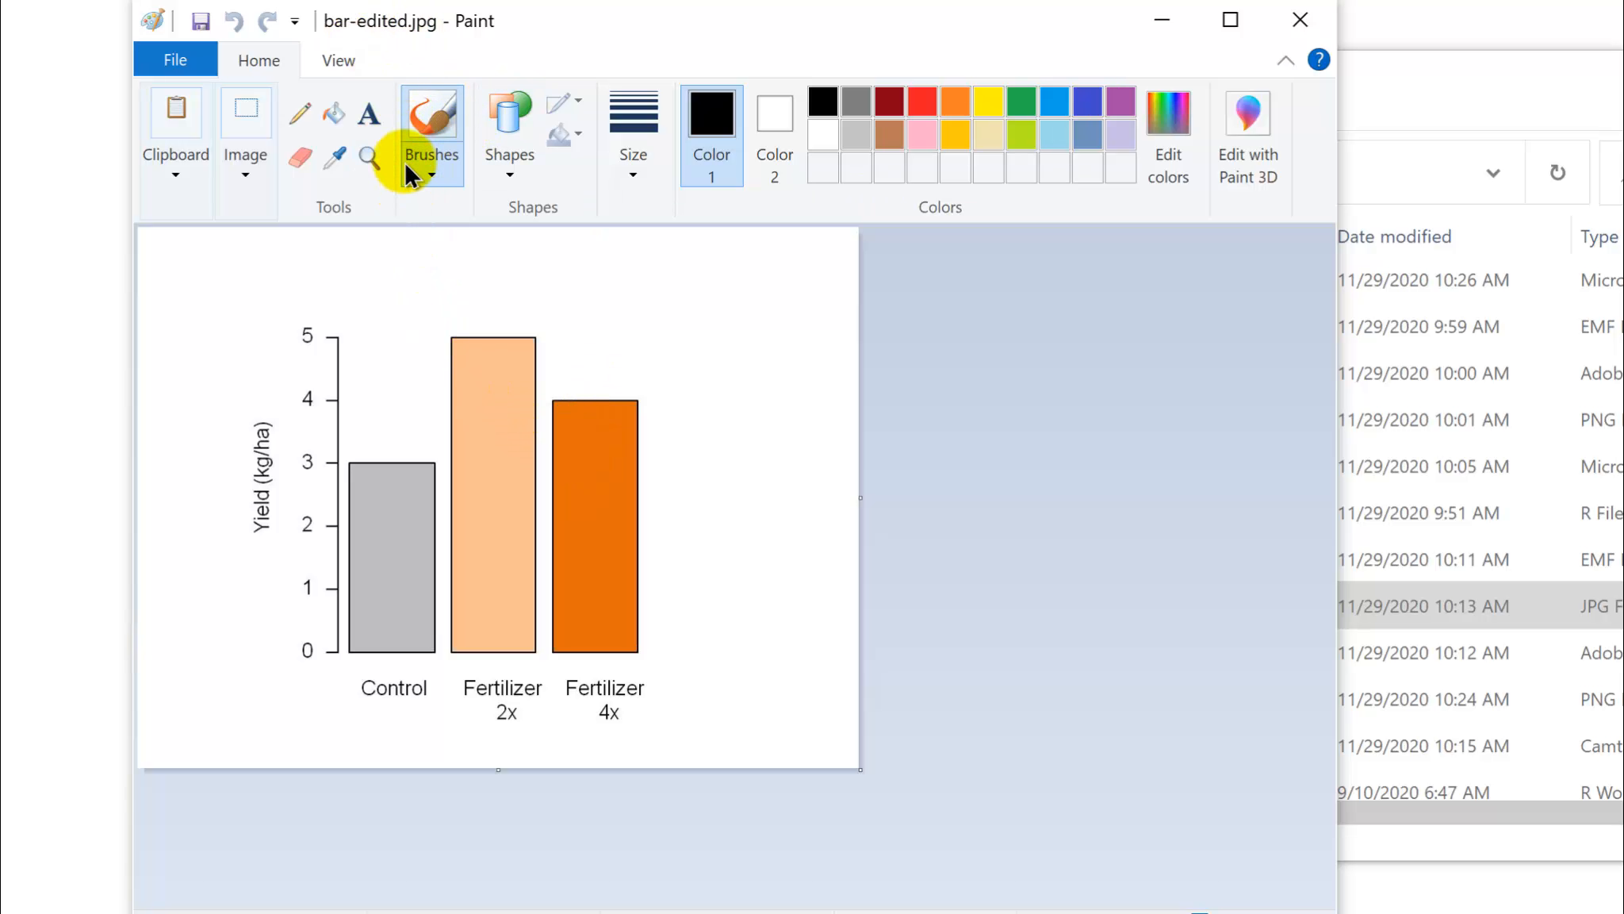
{"action": "left_click", "coordinate": [336, 111]}
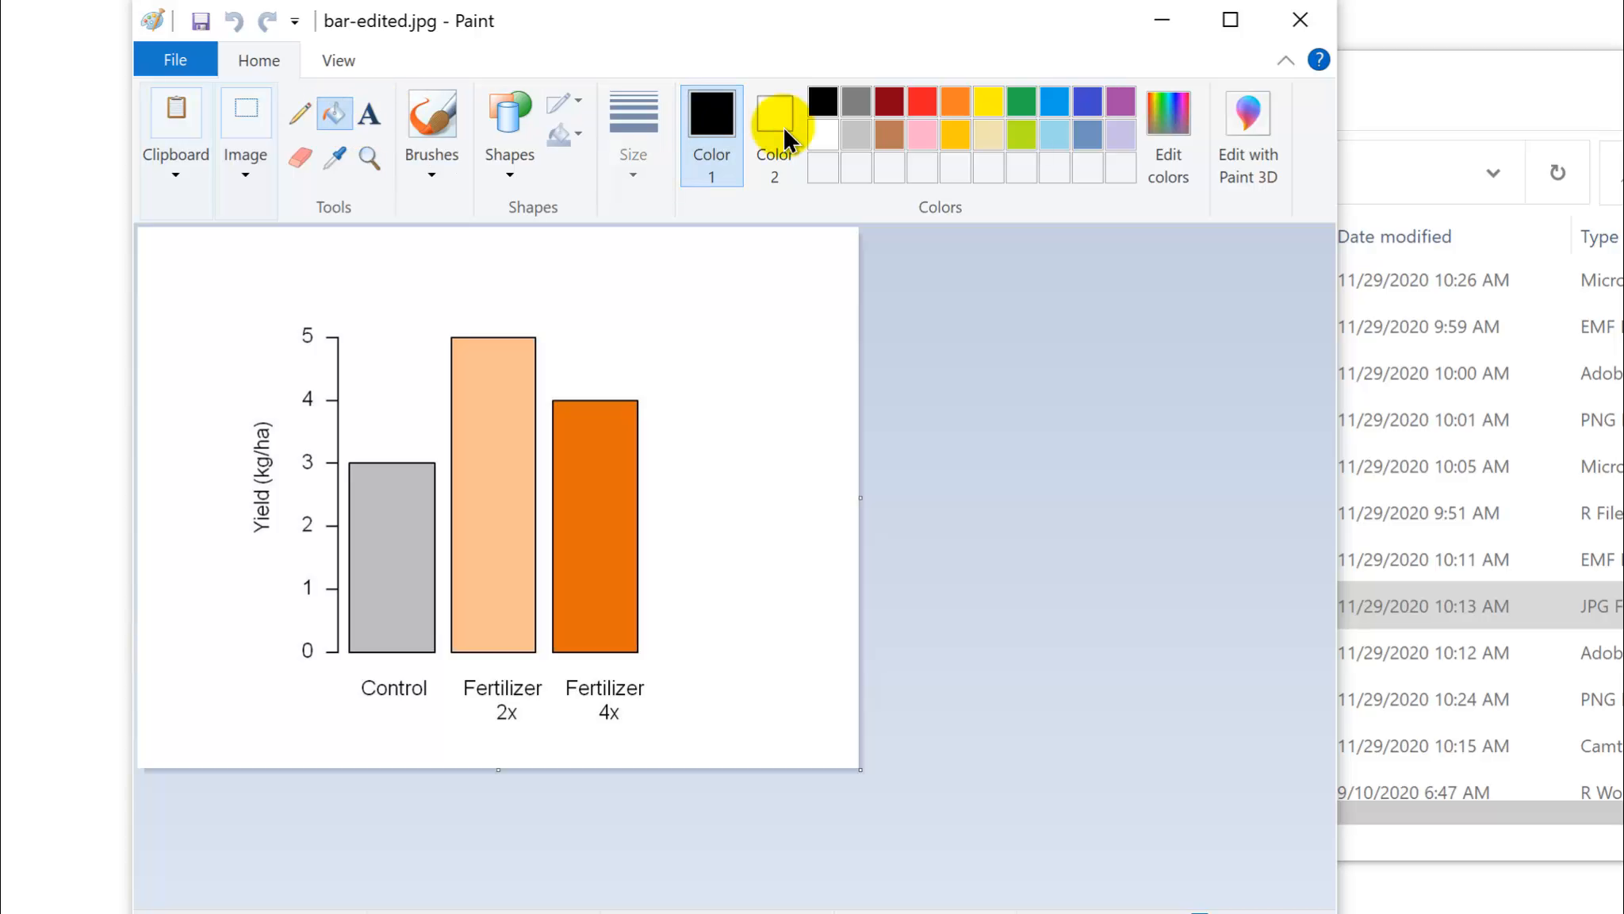
{"action": "left_click", "coordinate": [1021, 103]}
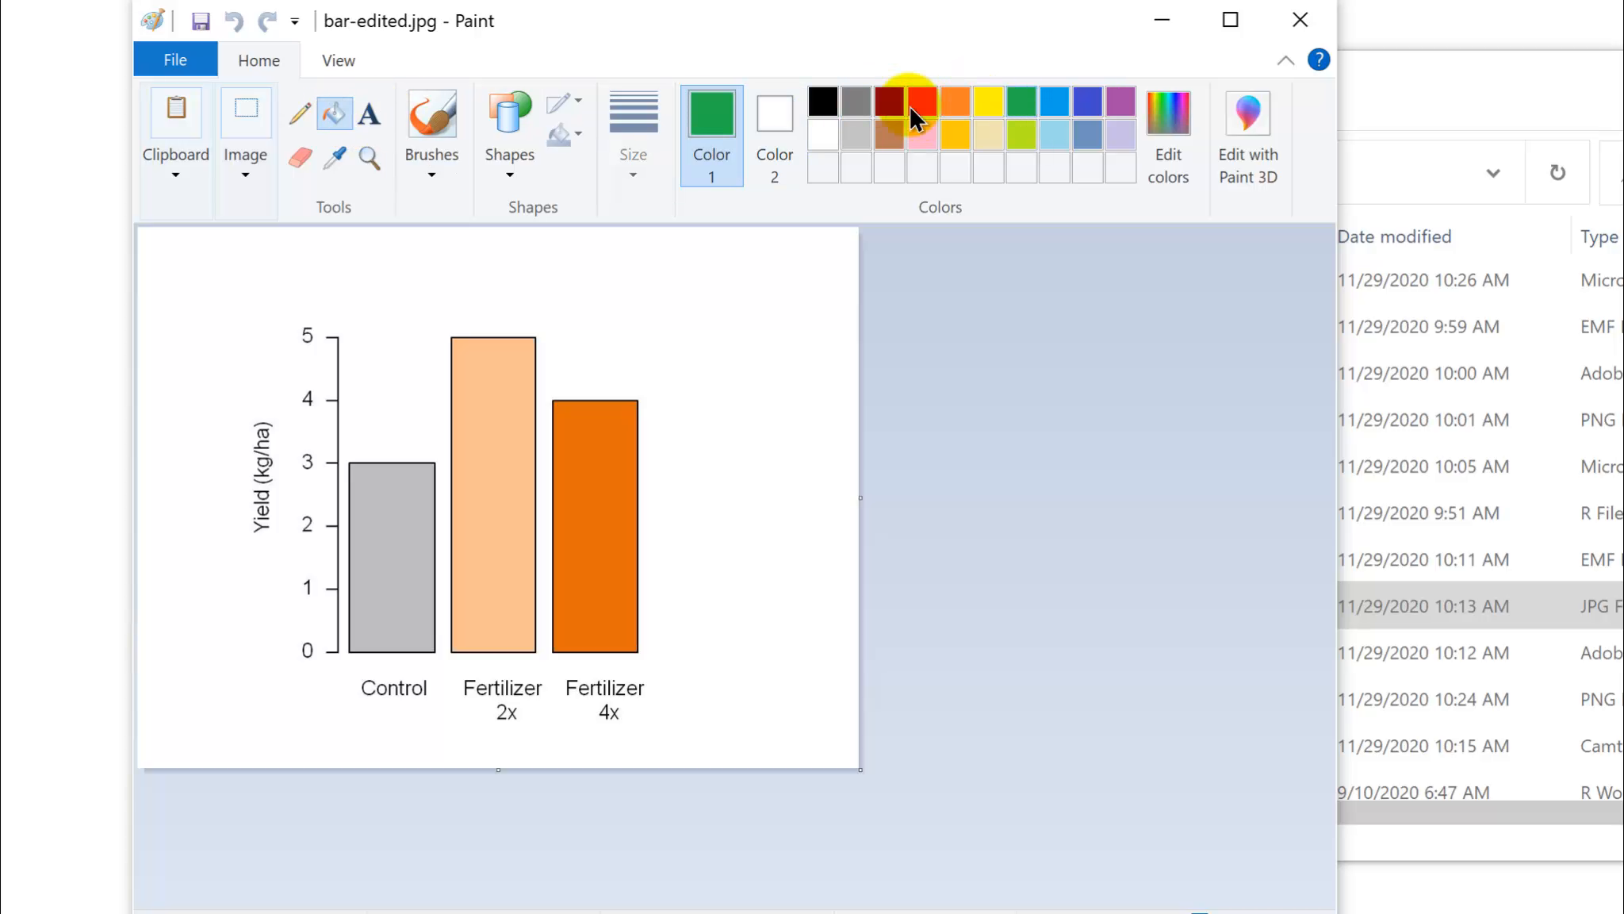
{"action": "left_click", "coordinate": [512, 411]}
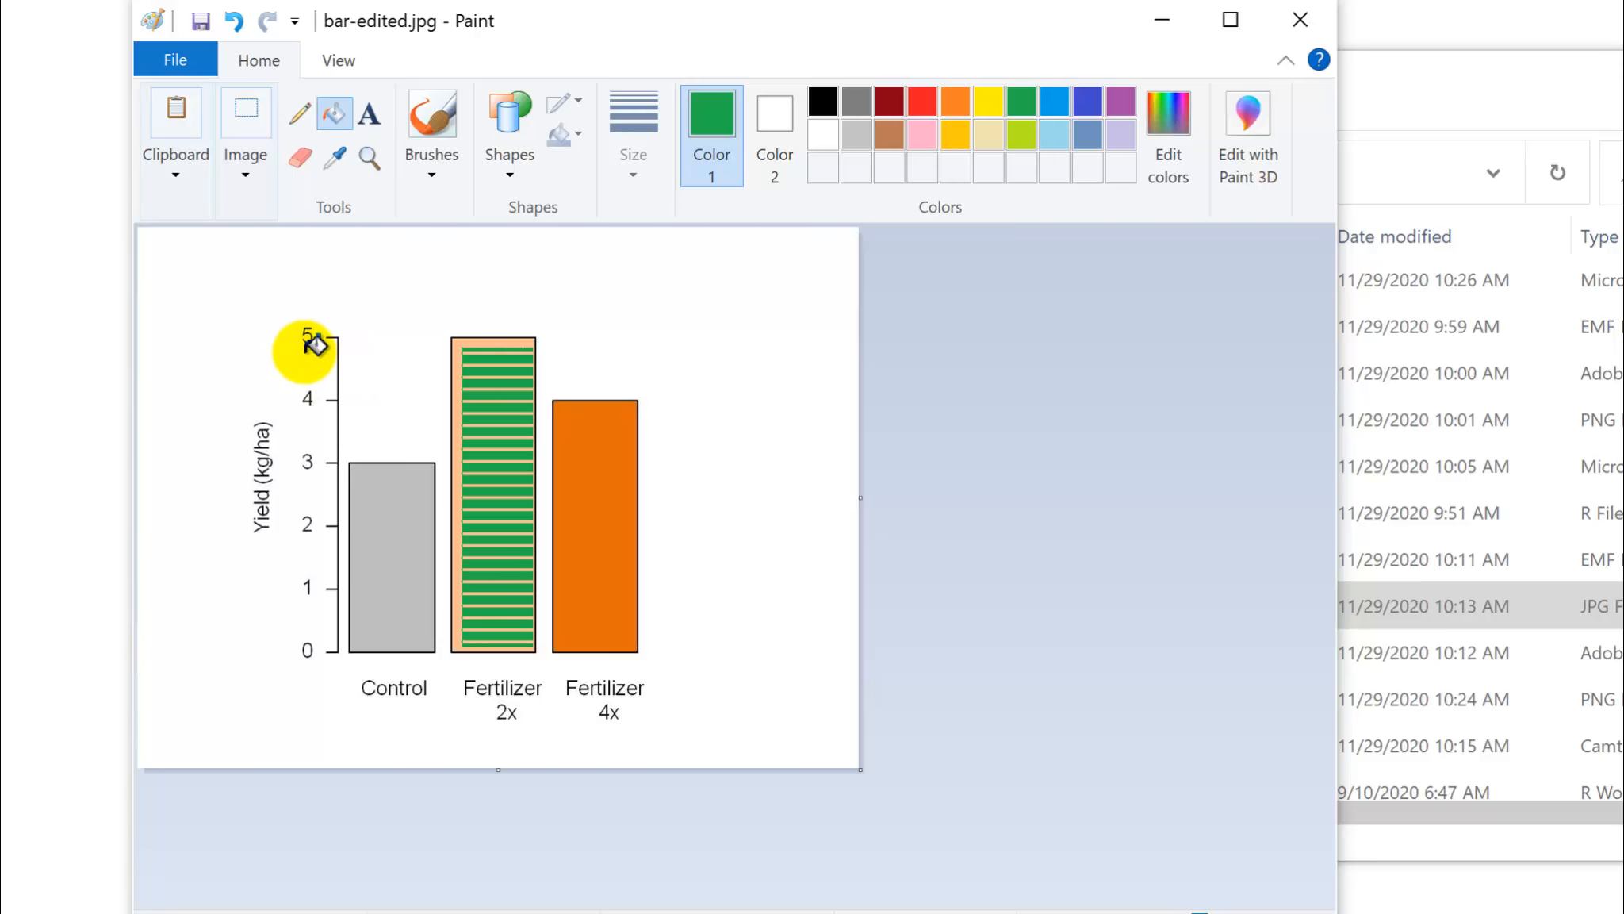
- Examine the JPEG's axis title and number edges at high magnification, and close the image without saving
{"action": "scroll", "coordinate": [305, 353], "scroll_direction": "up", "scroll_amount": 7}
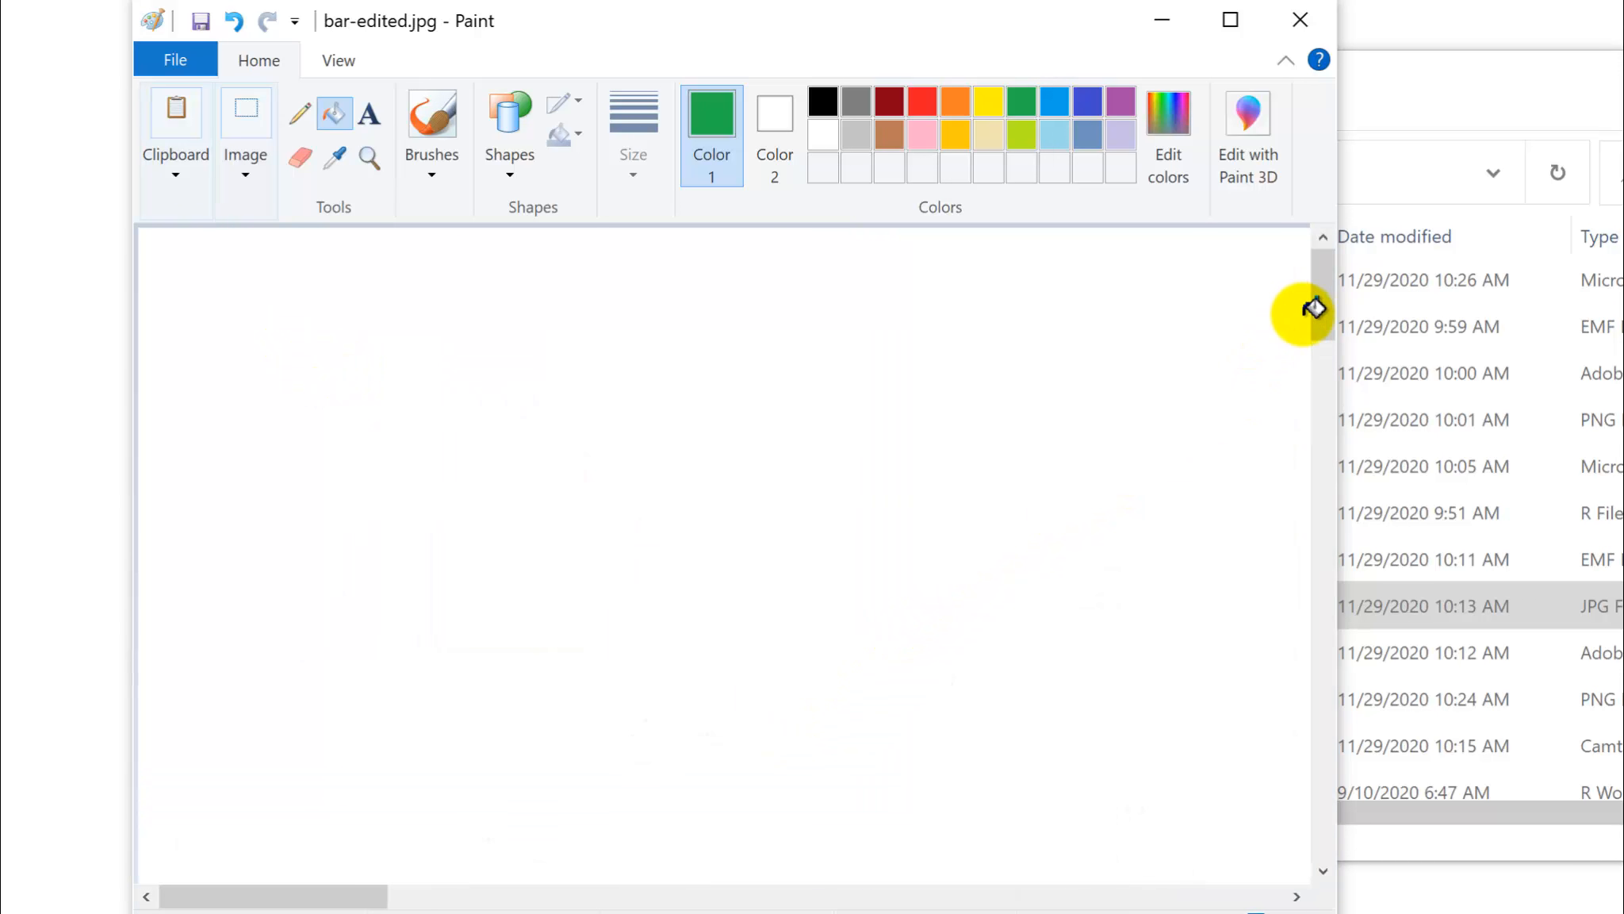
{"action": "left_click_drag", "start_coordinate": [1318, 306], "coordinate": [1332, 531]}
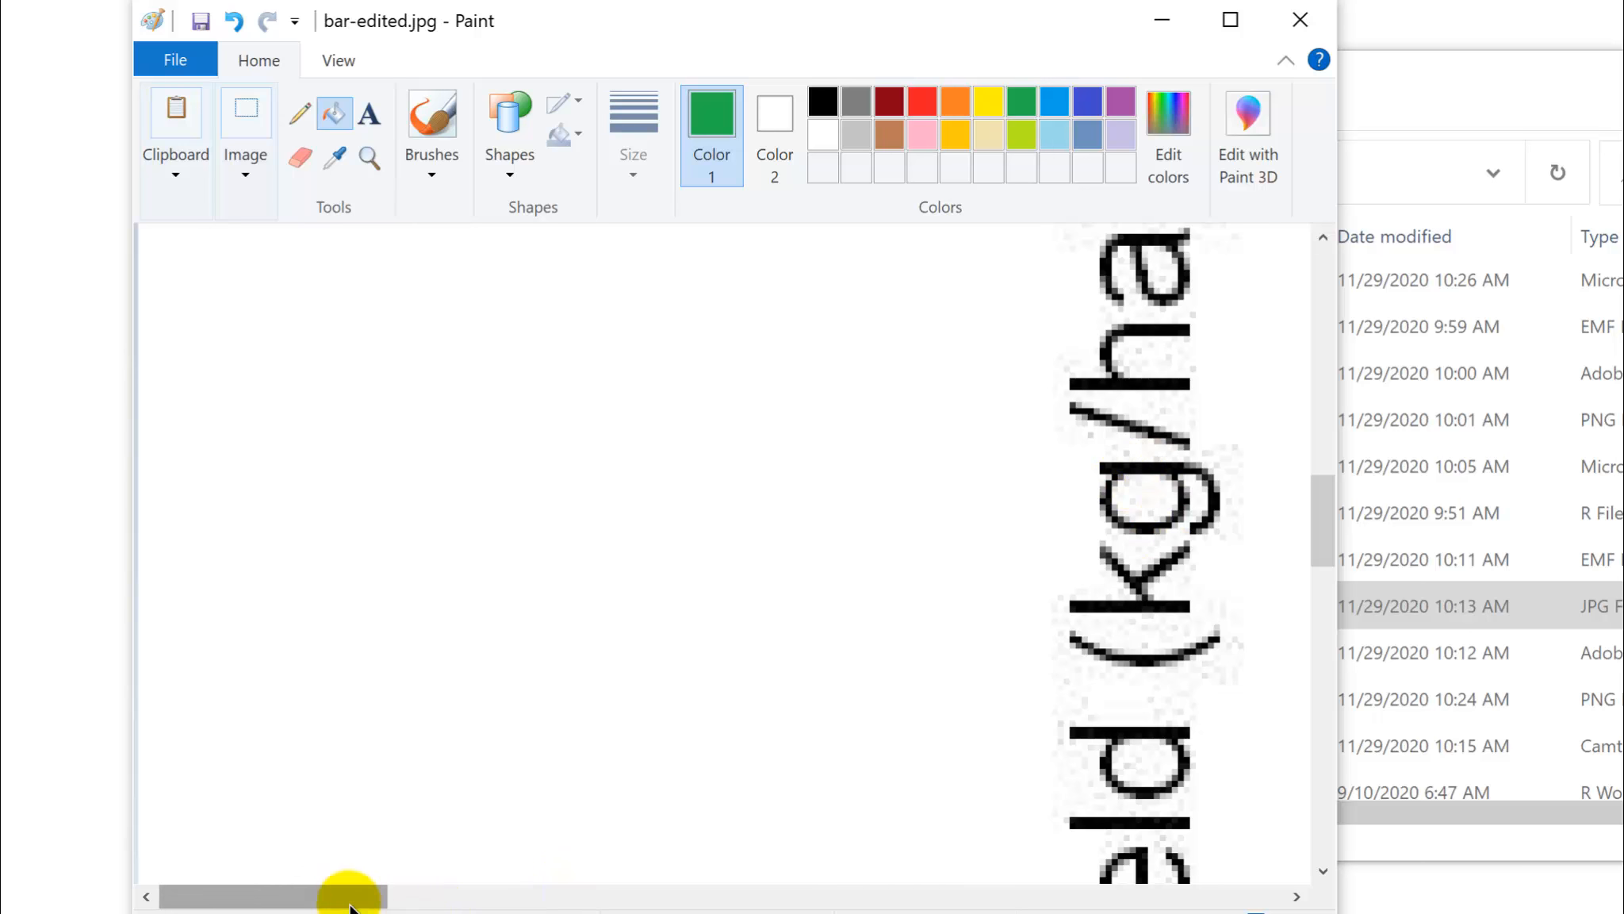
{"action": "left_click_drag", "start_coordinate": [350, 902], "coordinate": [408, 900]}
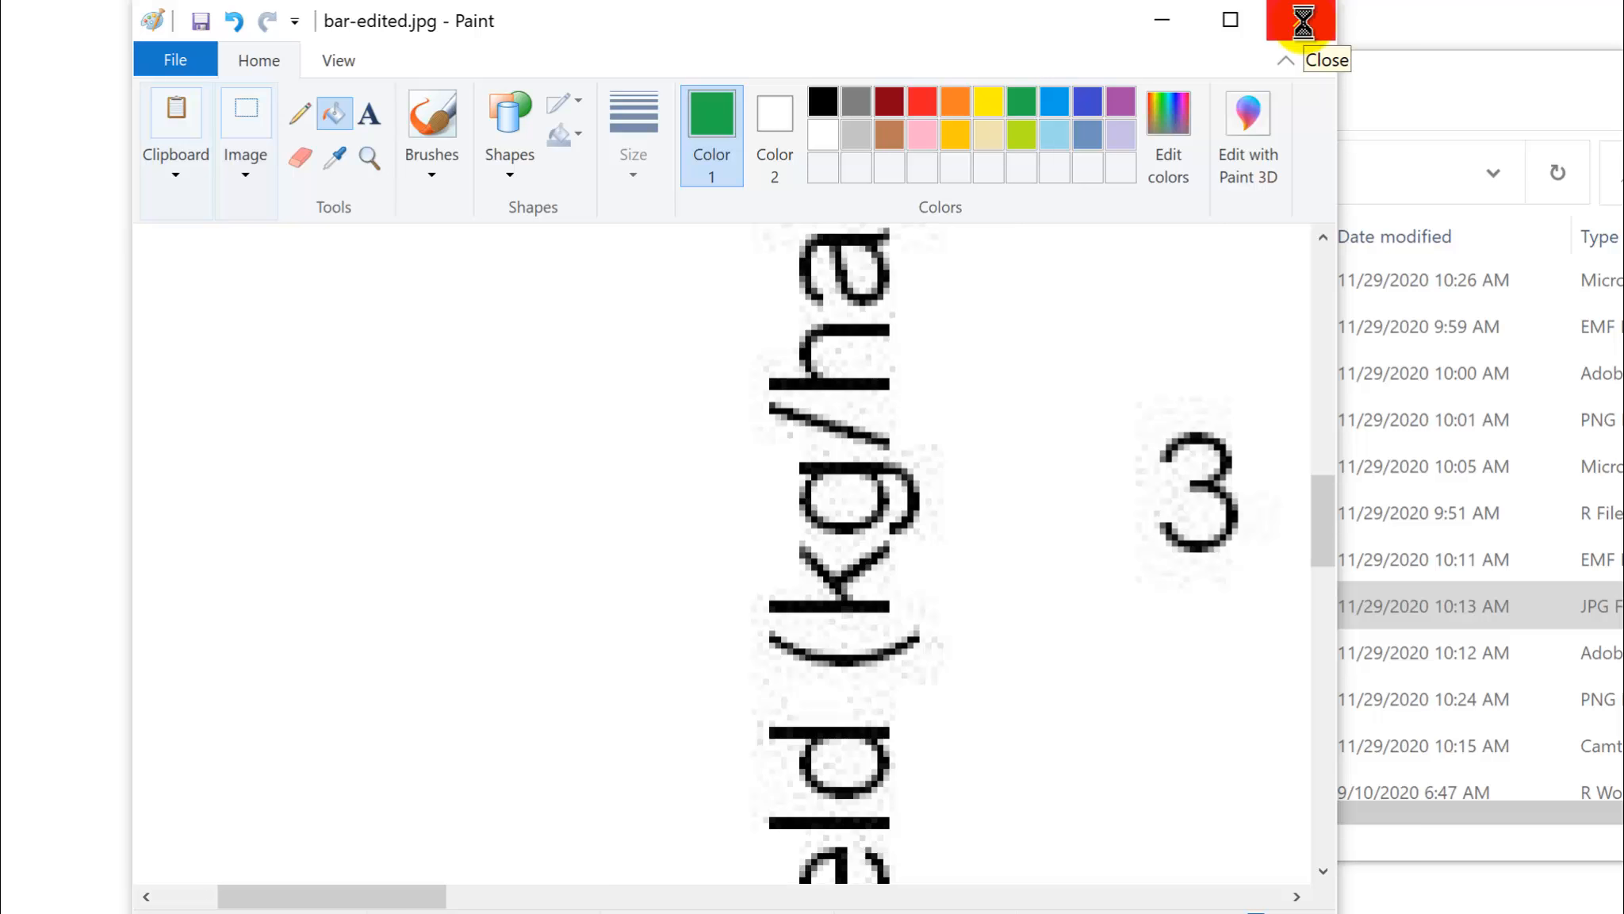
{"action": "left_click", "coordinate": [814, 505]}
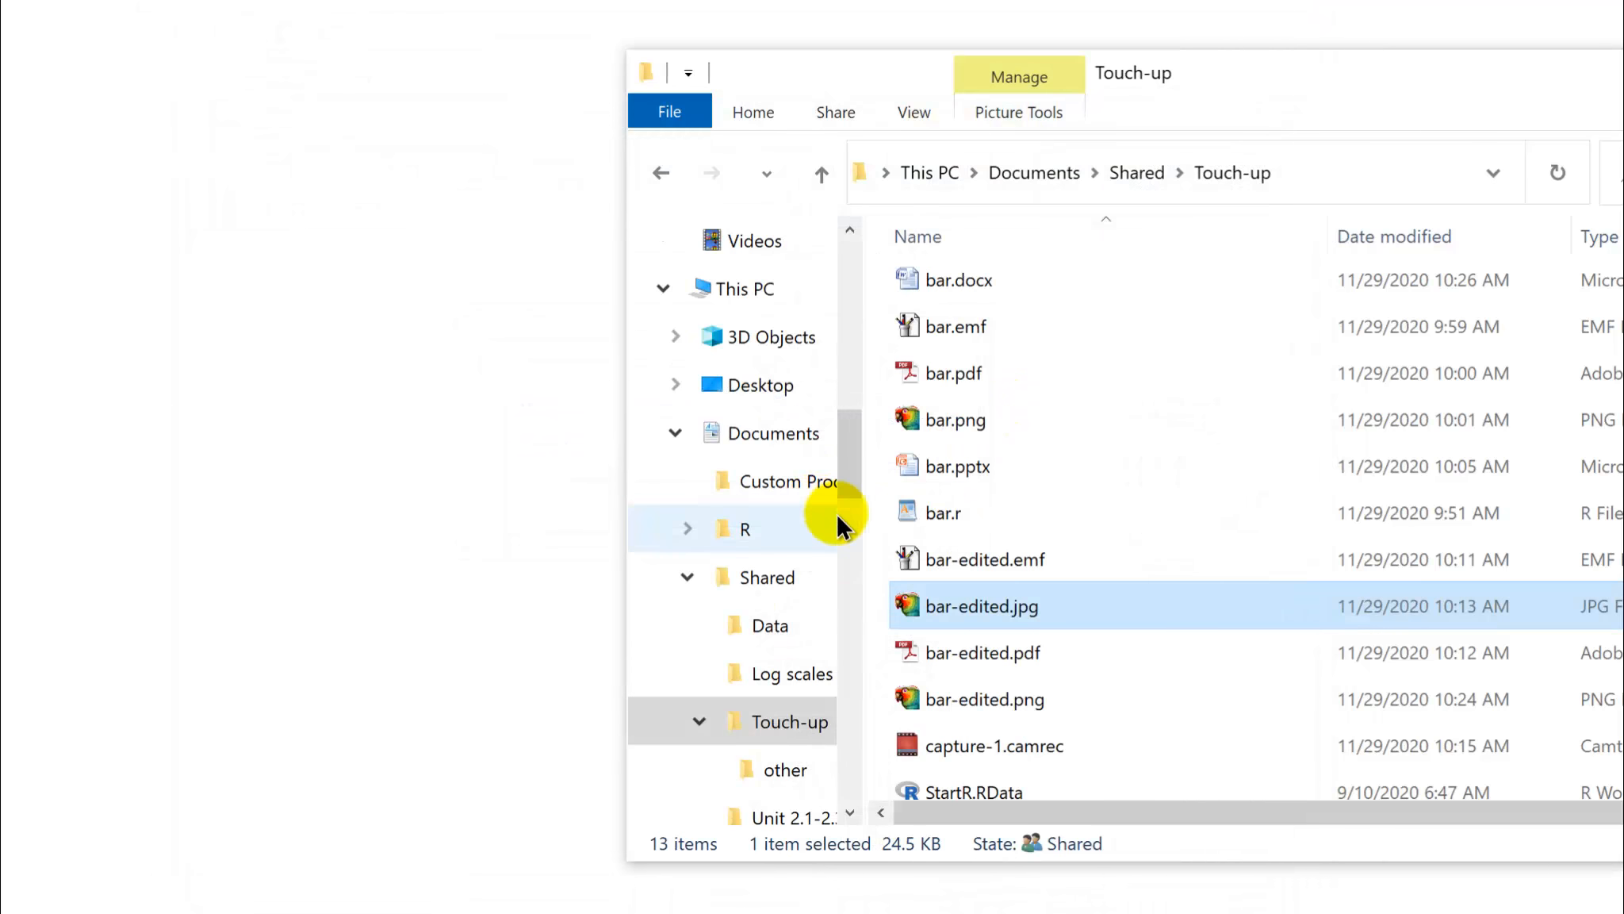
- Delete bar-edited.jpg from the Touch-up folder and open bar-edited.png in Paint
{"action": "right_click", "coordinate": [947, 604]}
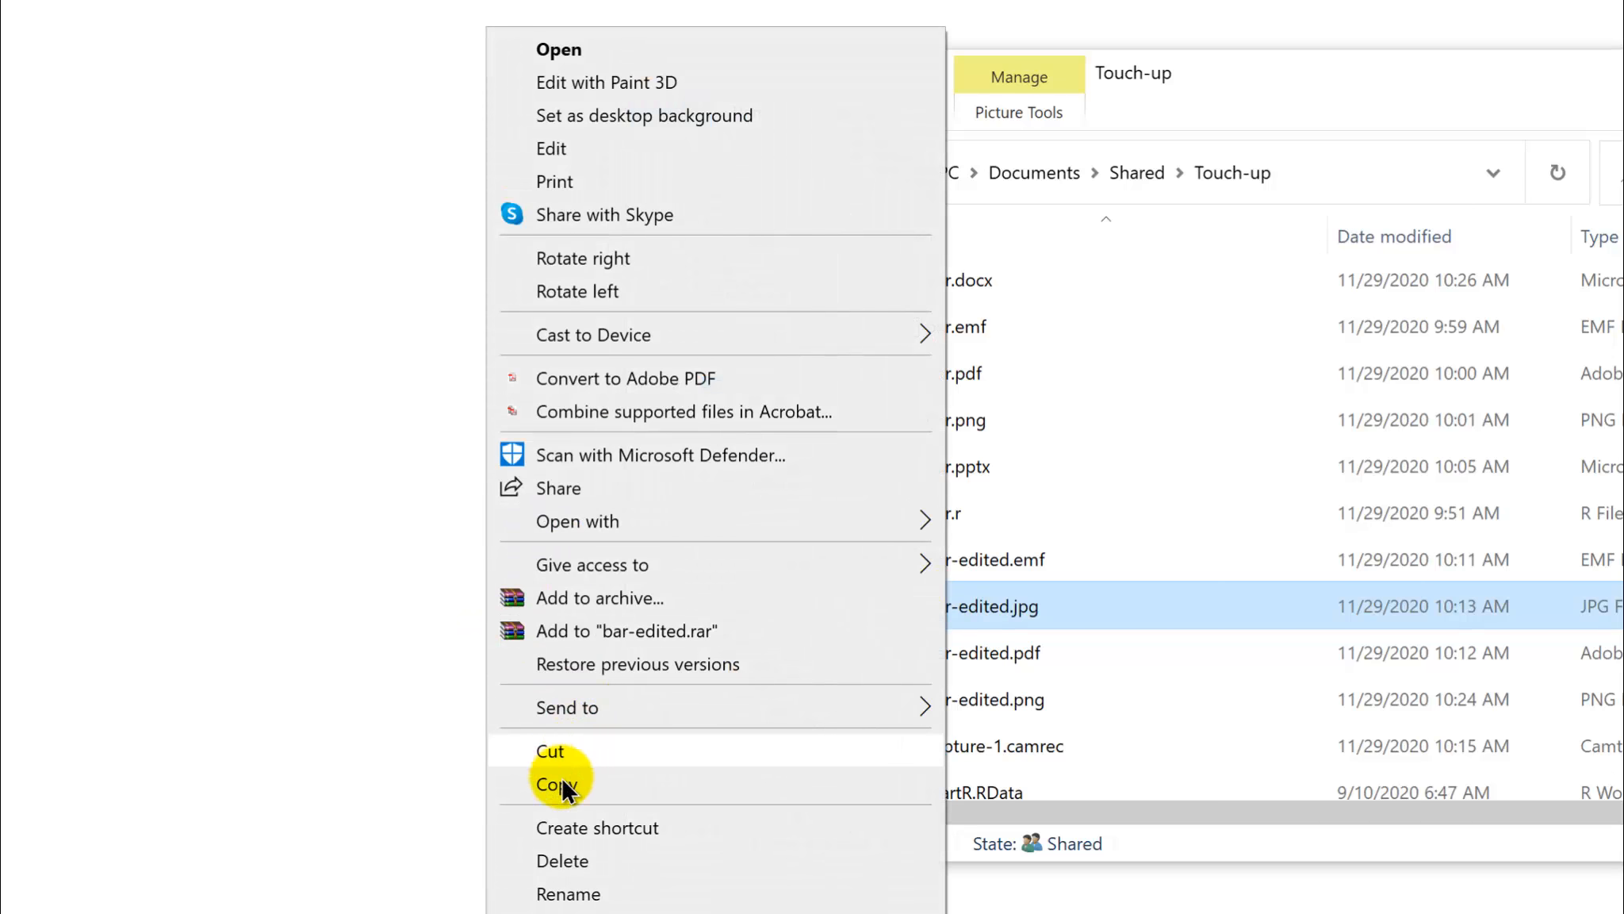
{"action": "left_click", "coordinate": [563, 858]}
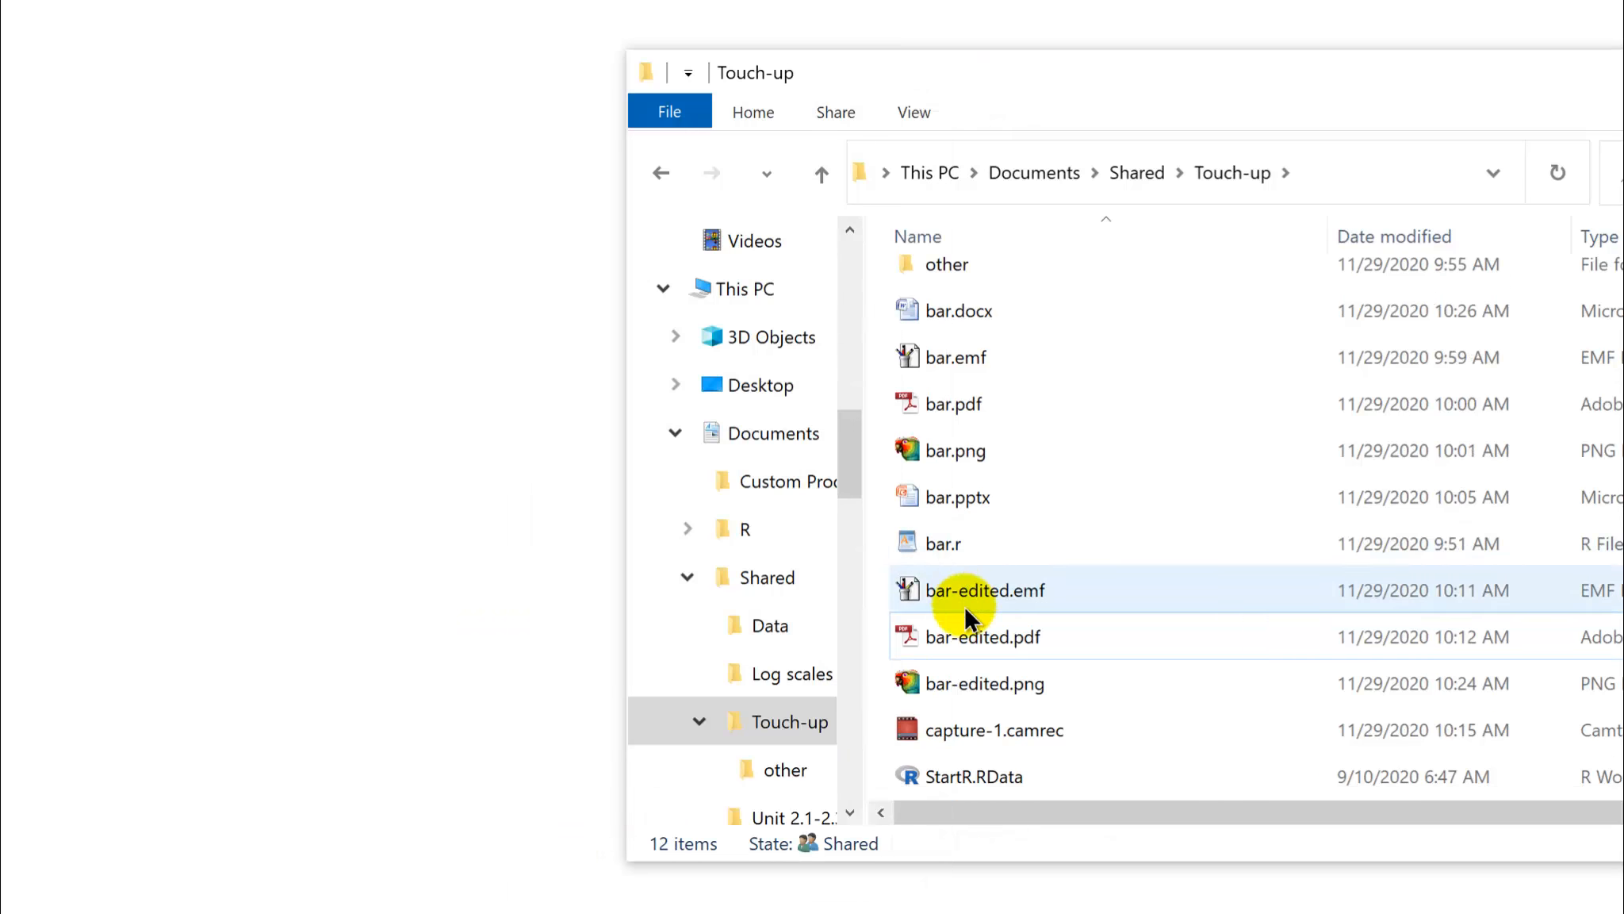
{"action": "right_click", "coordinate": [945, 671]}
{"action": "mouse_move", "coordinate": [585, 515]}
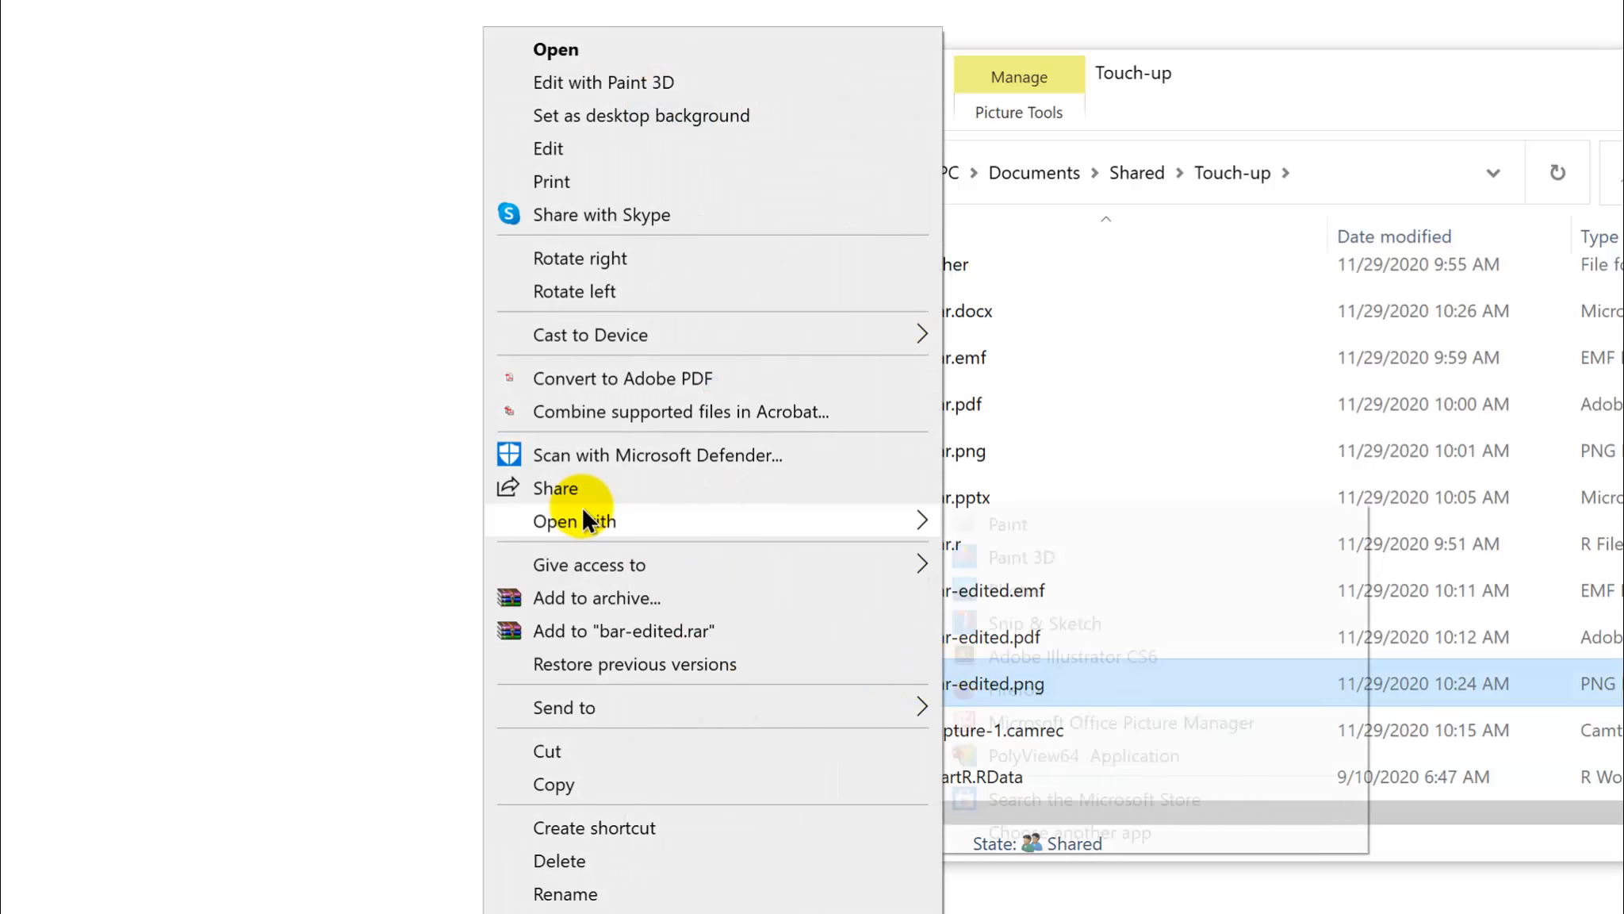
{"action": "left_click", "coordinate": [998, 527]}
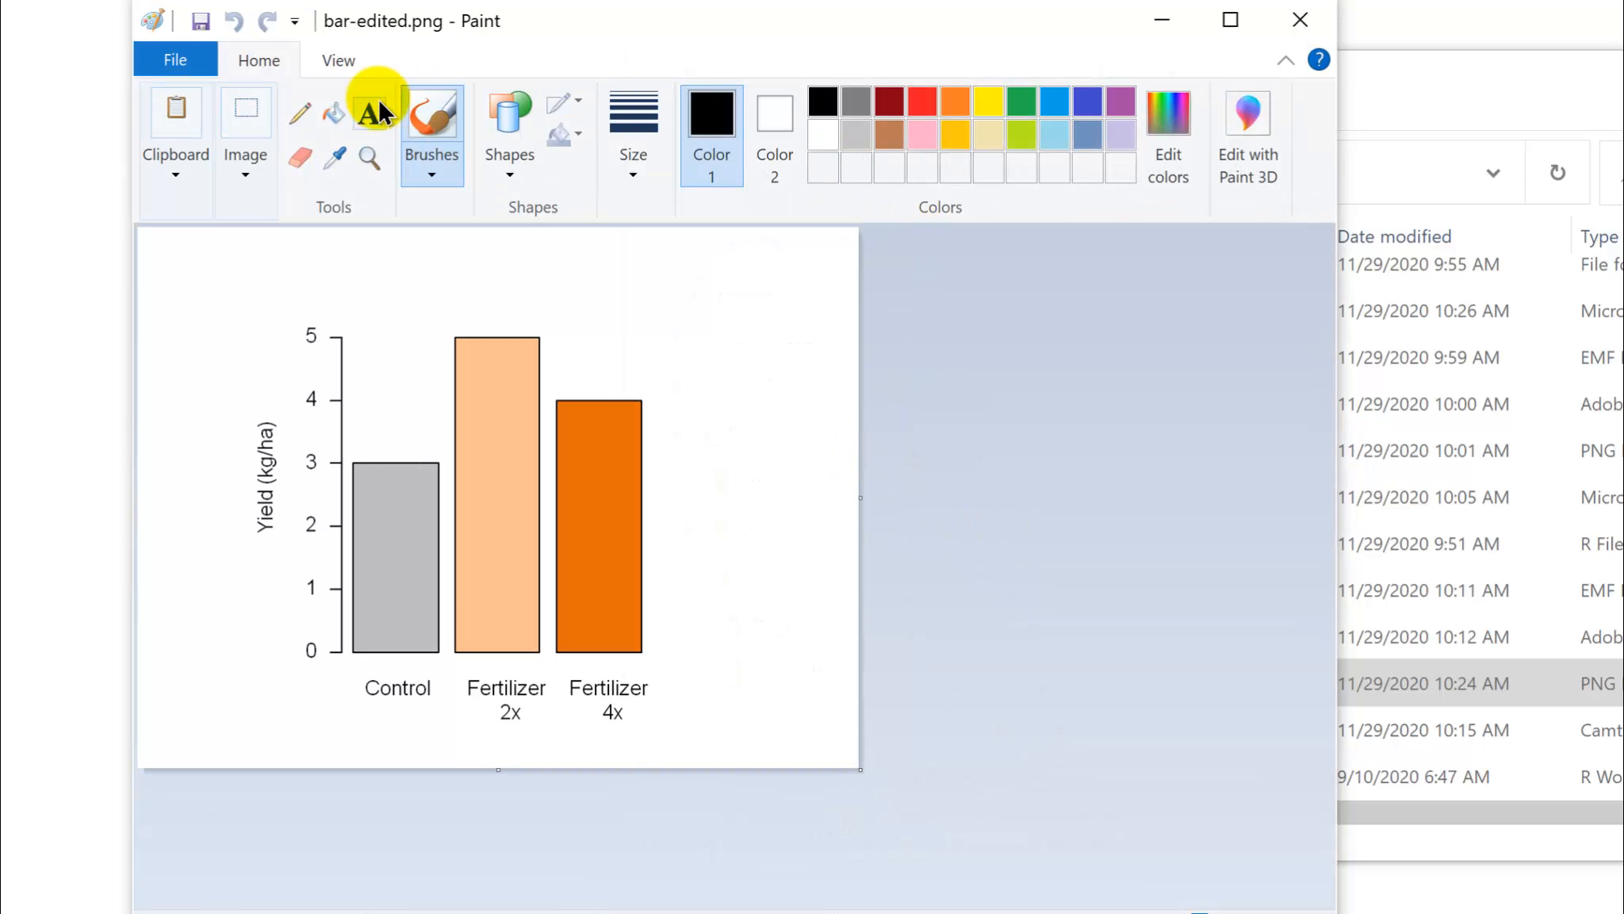
- Fill the Fertilizer 2x bar with lime and the Fertilizer 4x bar with green
{"action": "left_click", "coordinate": [334, 110]}
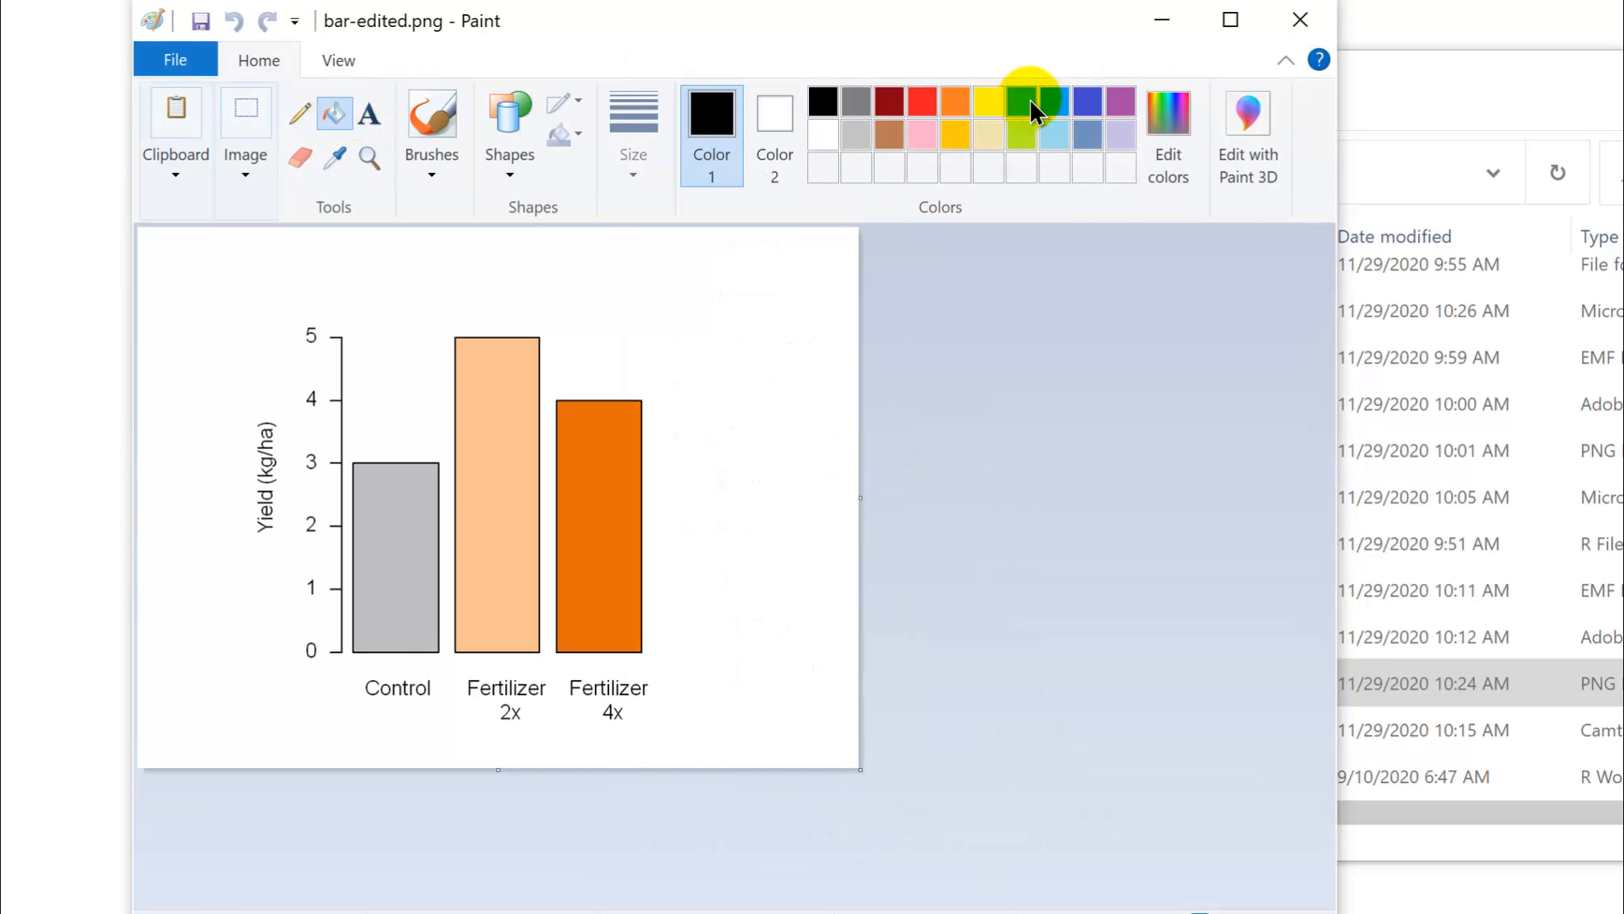
{"action": "left_click", "coordinate": [1018, 133]}
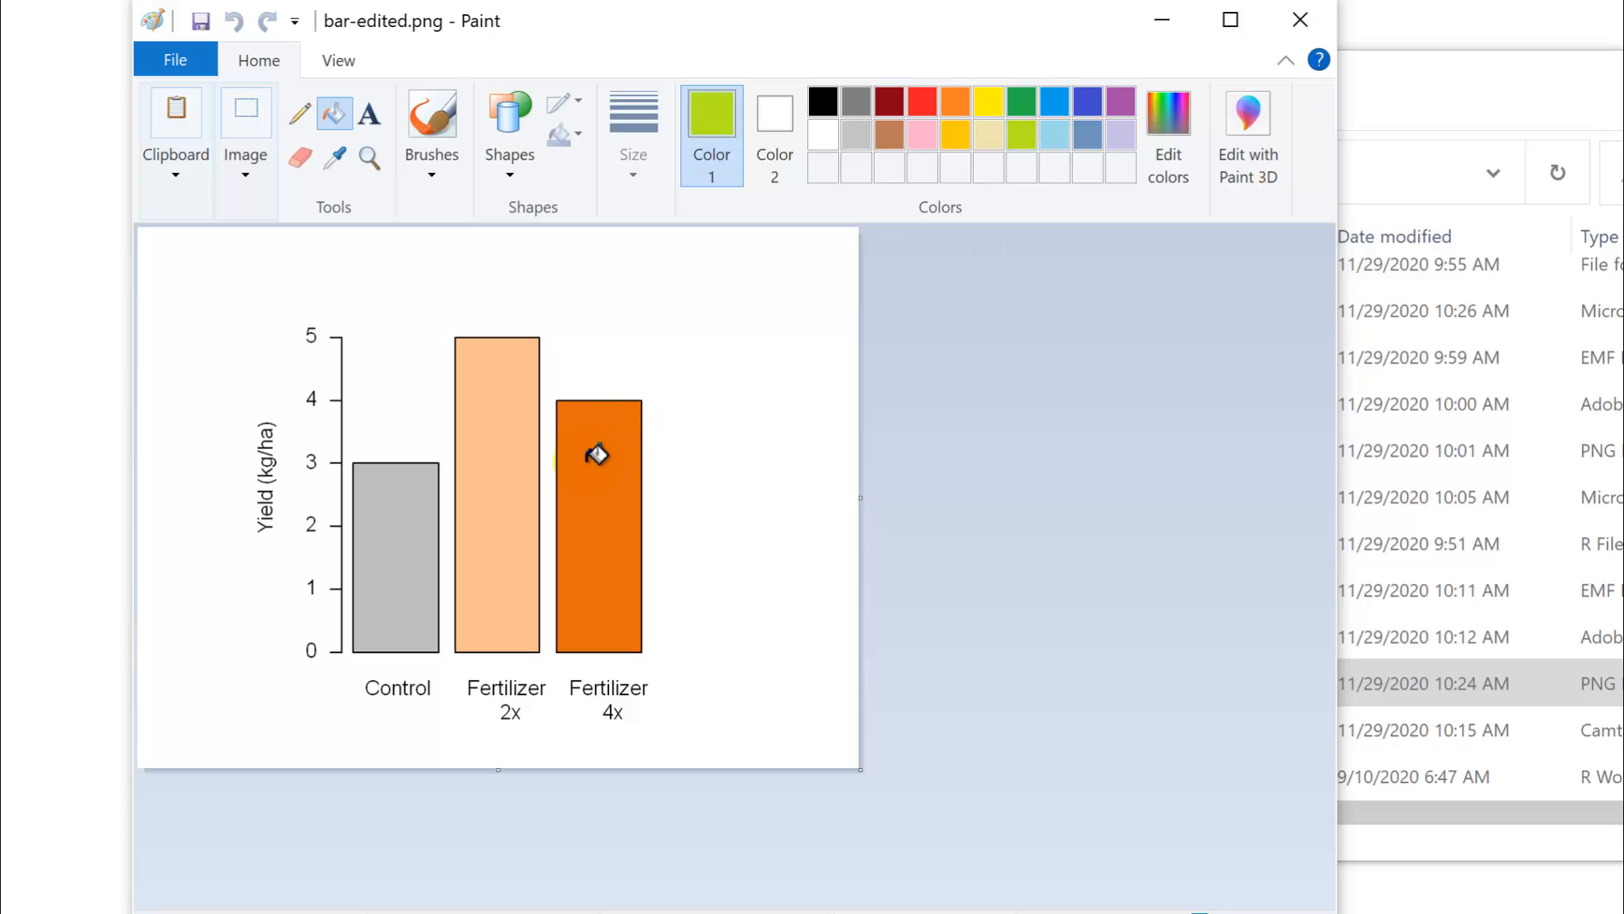
{"action": "left_click", "coordinate": [511, 453]}
{"action": "left_click", "coordinate": [1021, 102]}
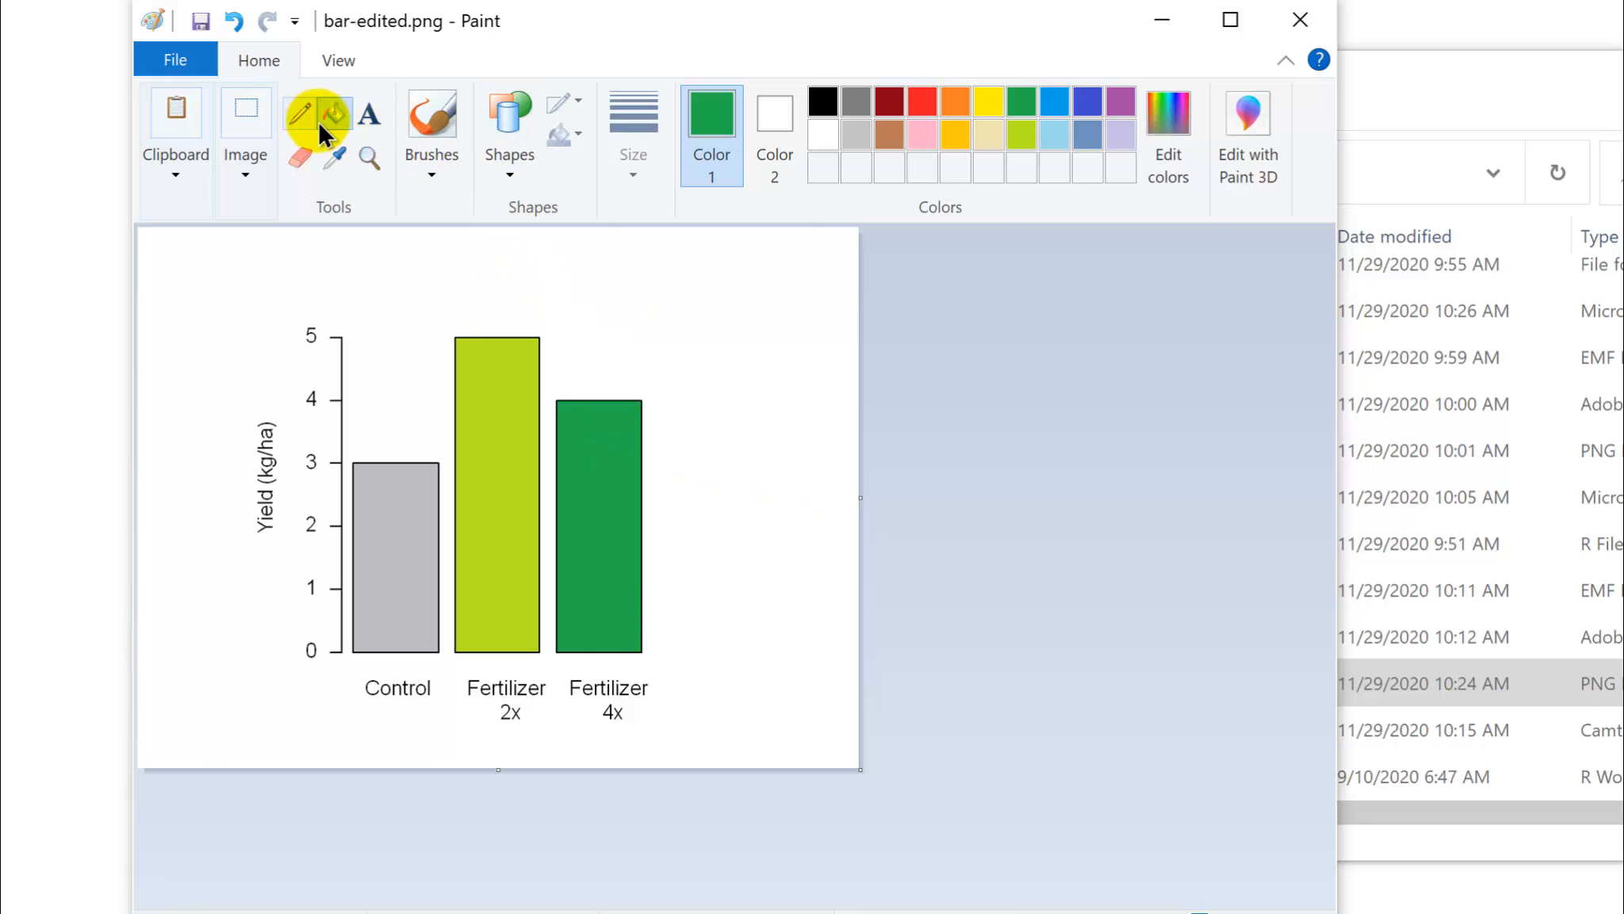
- Add the text "Fertilizer Trial" as a title above the bars
{"action": "left_click", "coordinate": [370, 107]}
{"action": "left_click", "coordinate": [388, 273]}
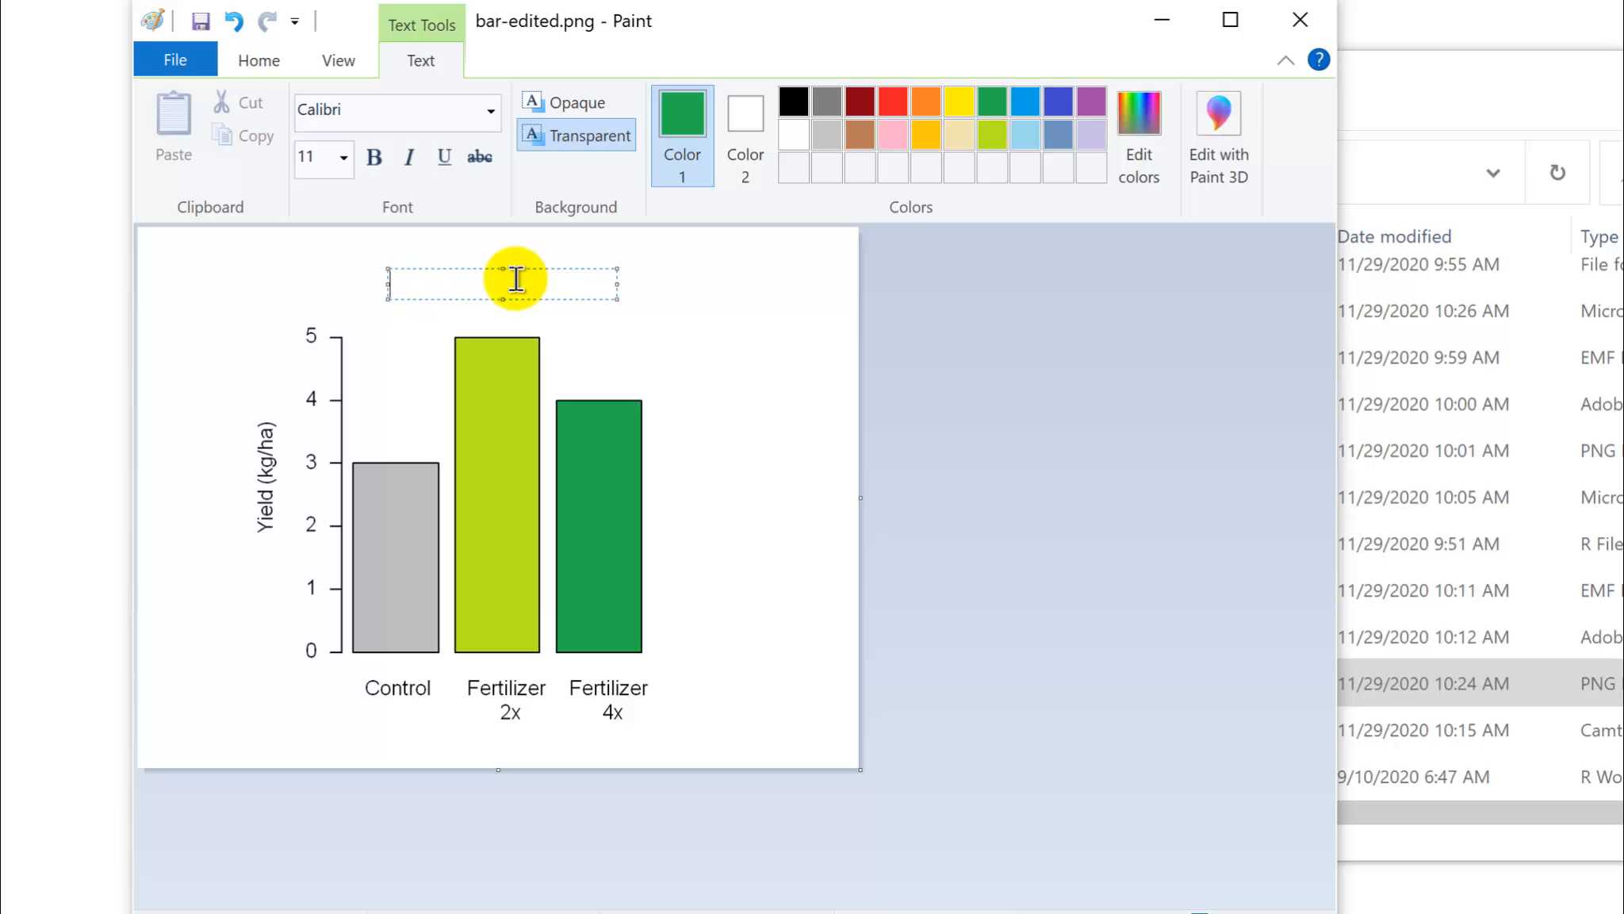
{"action": "type", "text": "Fertilizer Trial"}
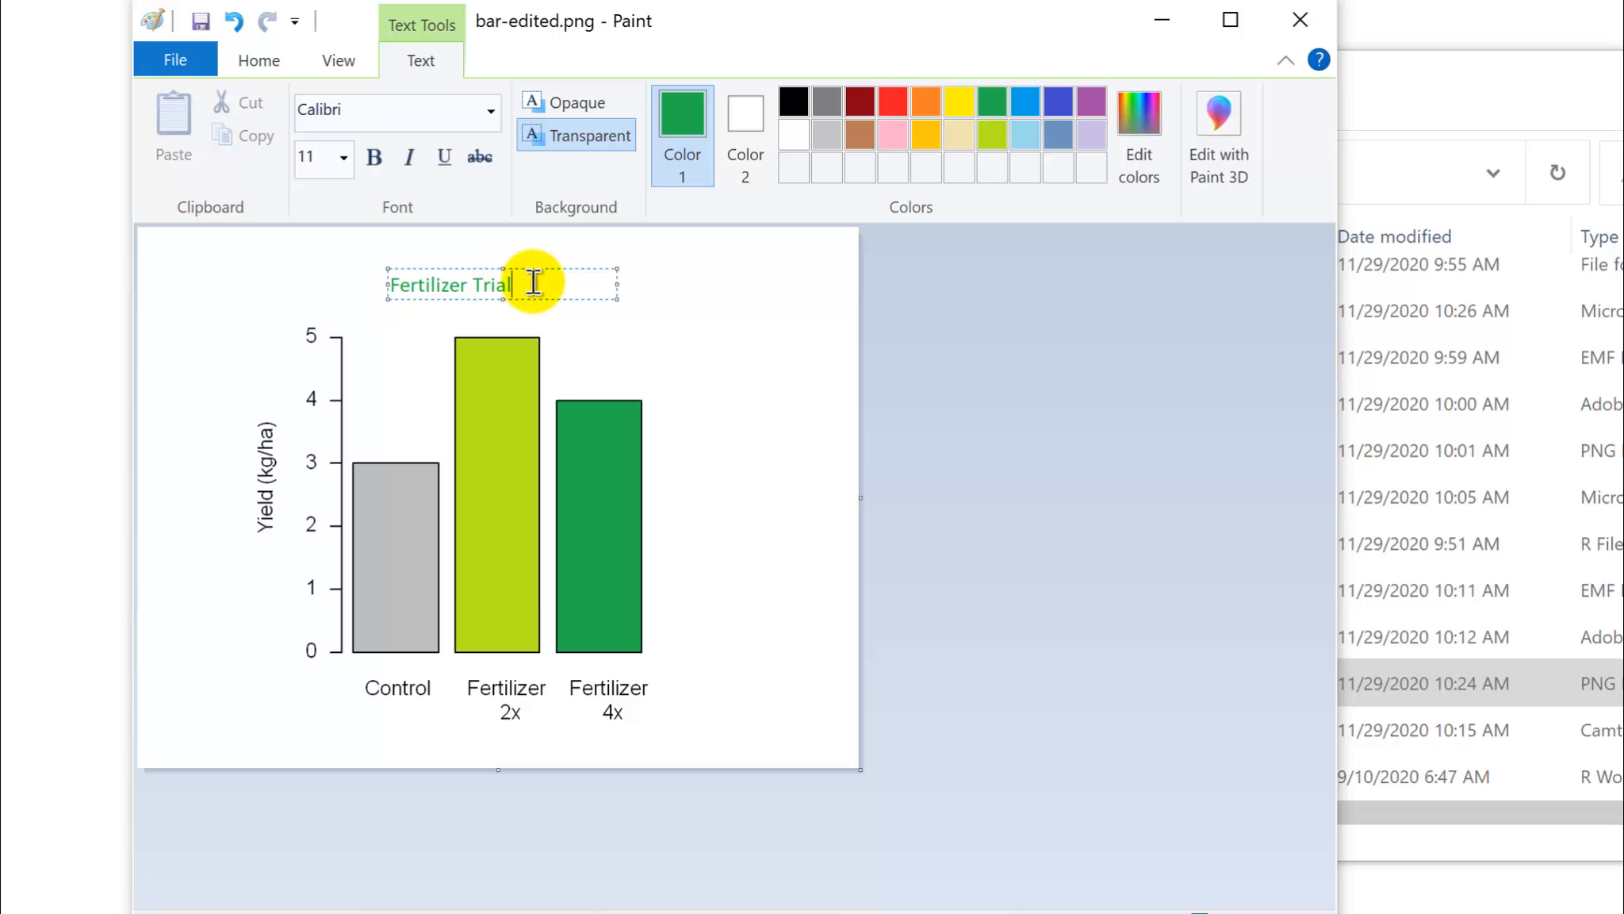
- Format the "Fertilizer Trial" title as black, bold, 12-point text and place it on the image
{"action": "left_click_drag", "start_coordinate": [534, 282], "coordinate": [305, 274]}
{"action": "left_click", "coordinate": [793, 102]}
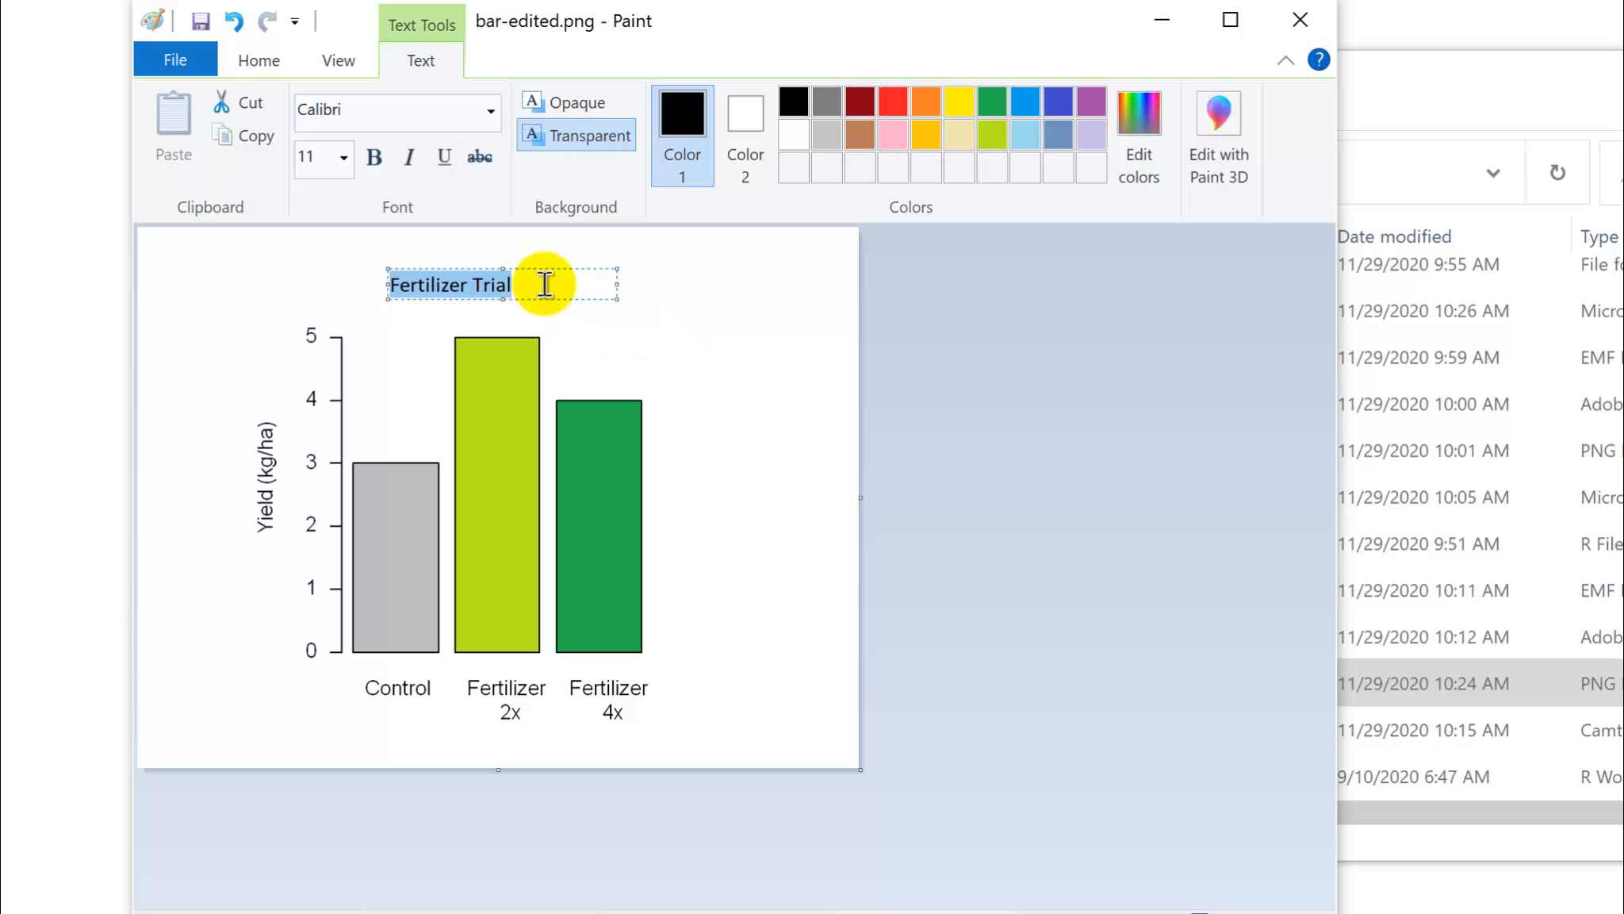
{"action": "left_click", "coordinate": [374, 157]}
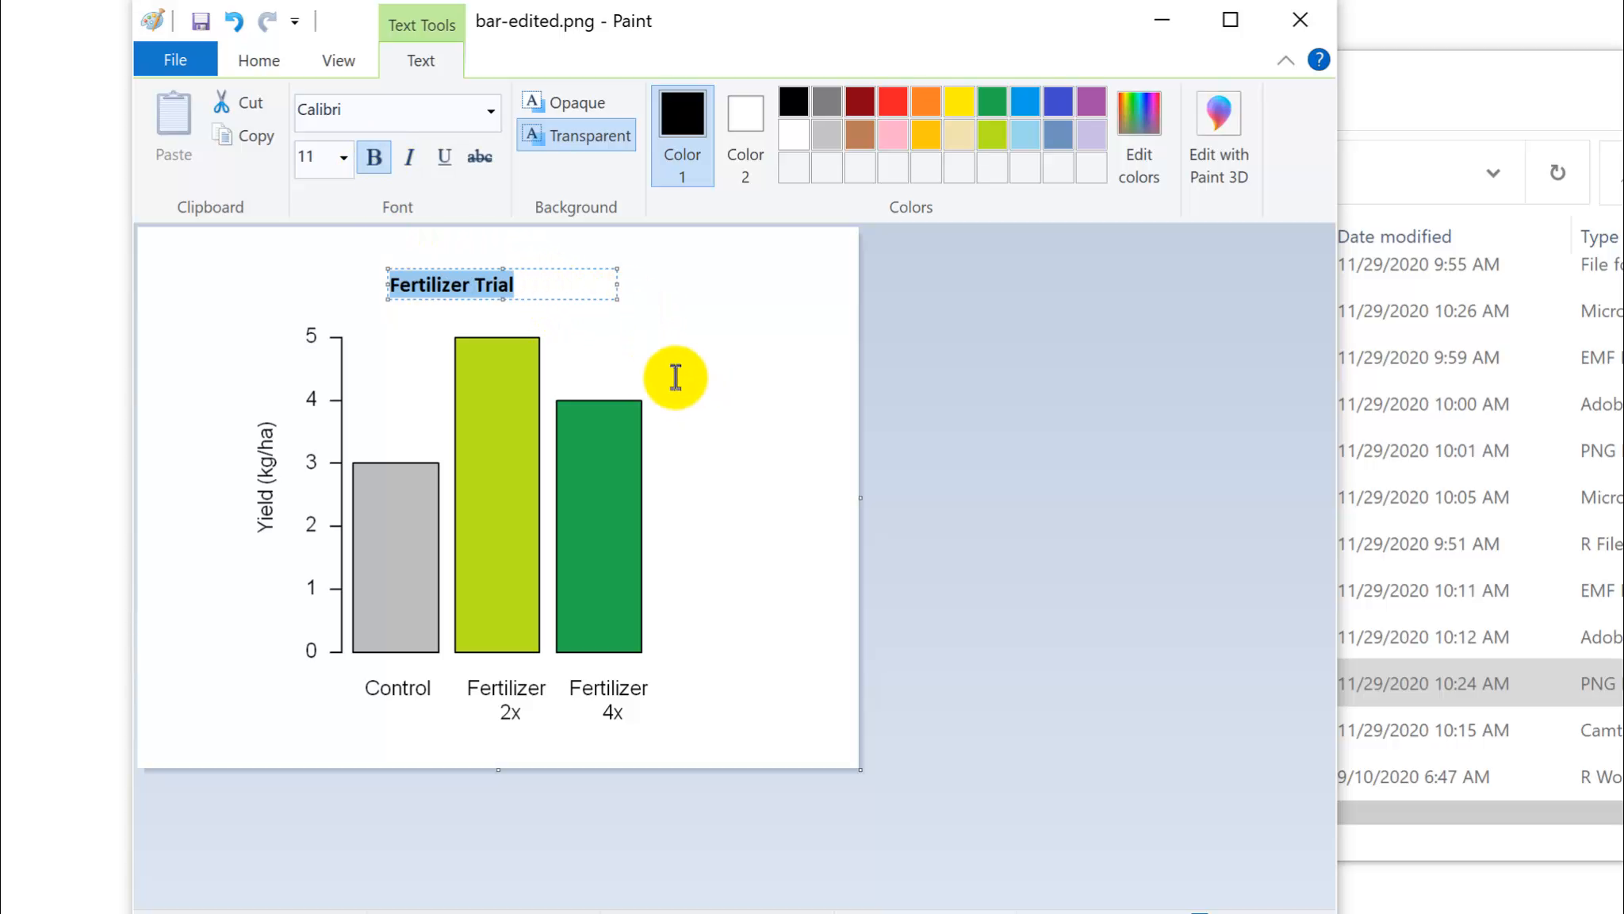
{"action": "left_click", "coordinate": [343, 157]}
{"action": "left_click", "coordinate": [315, 310]}
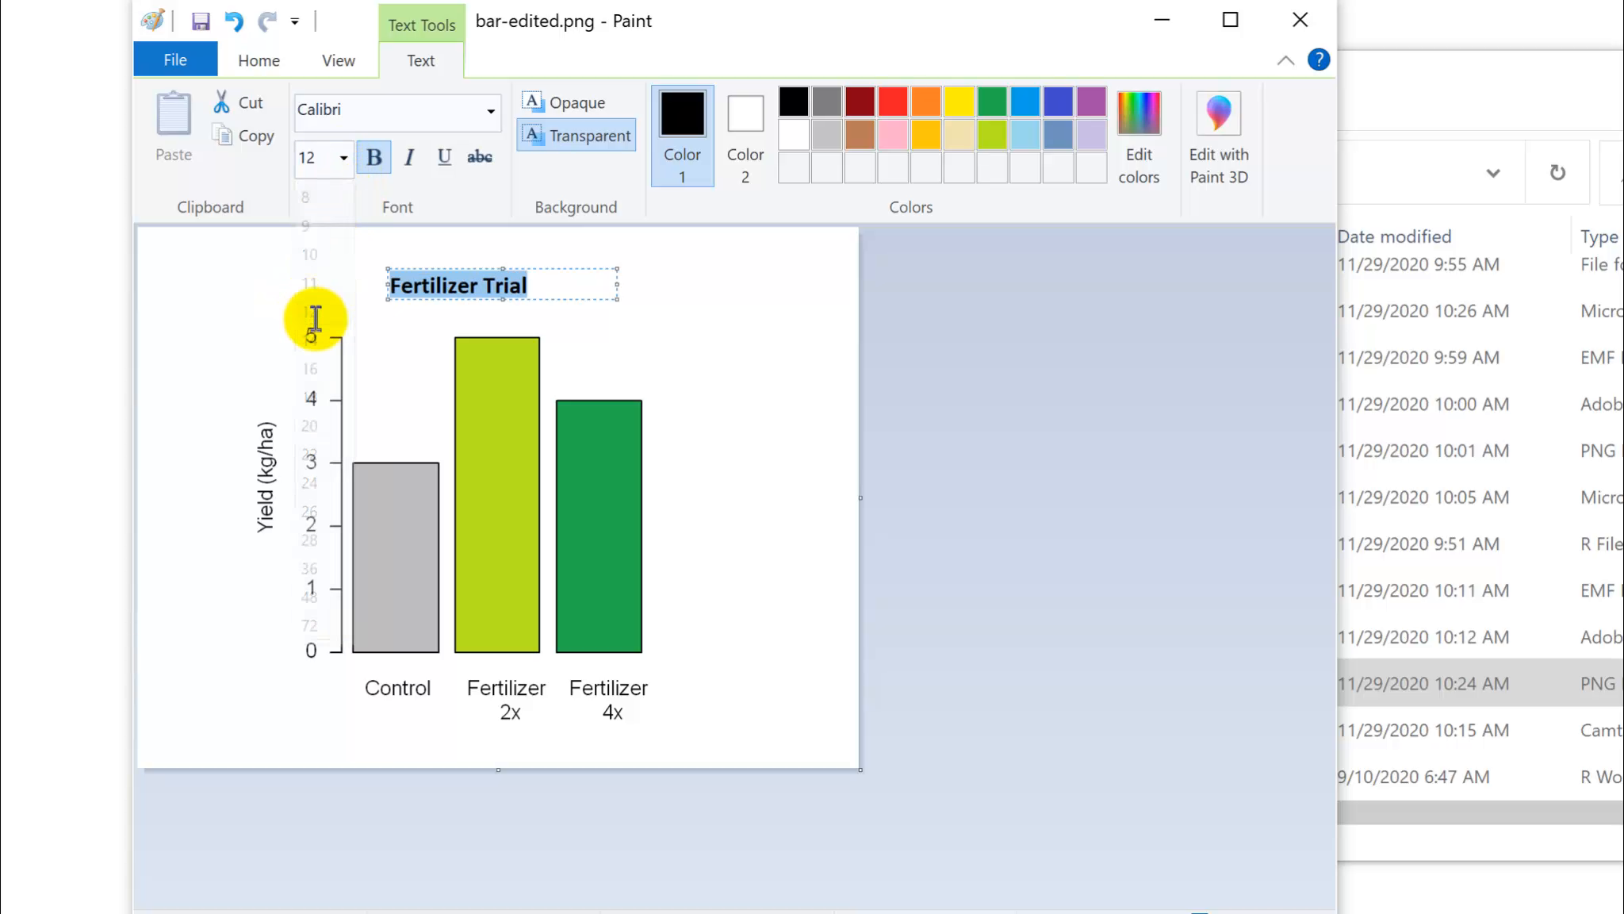
{"action": "left_click", "coordinate": [774, 343]}
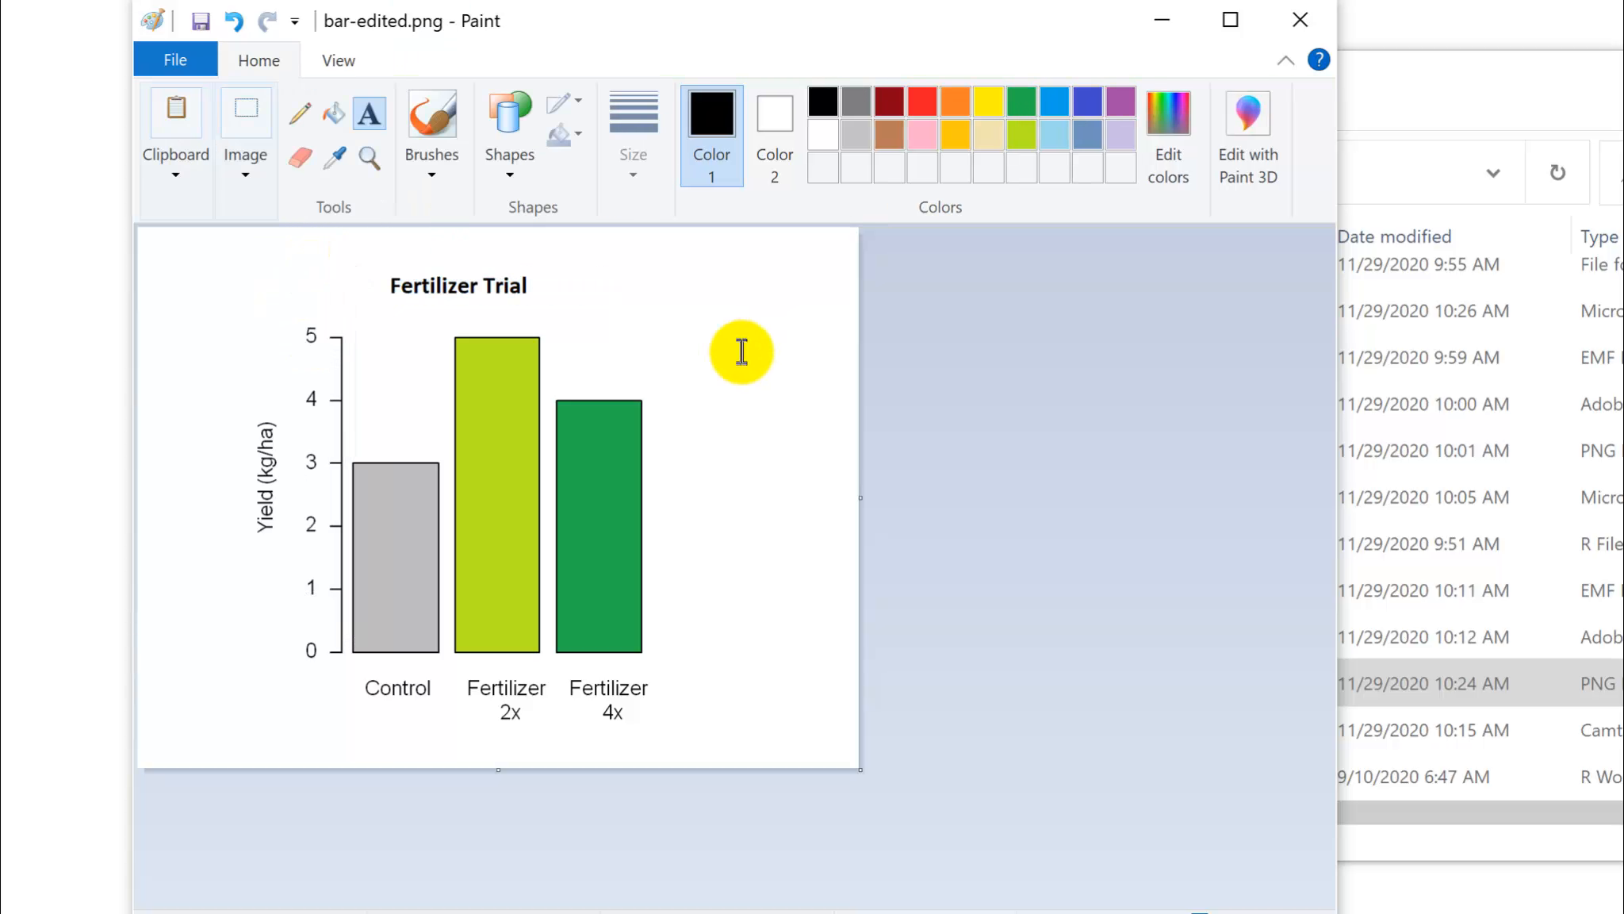
- Try to edit the placed "Fertilizer Trial" title as text again
{"action": "left_click", "coordinate": [544, 290]}
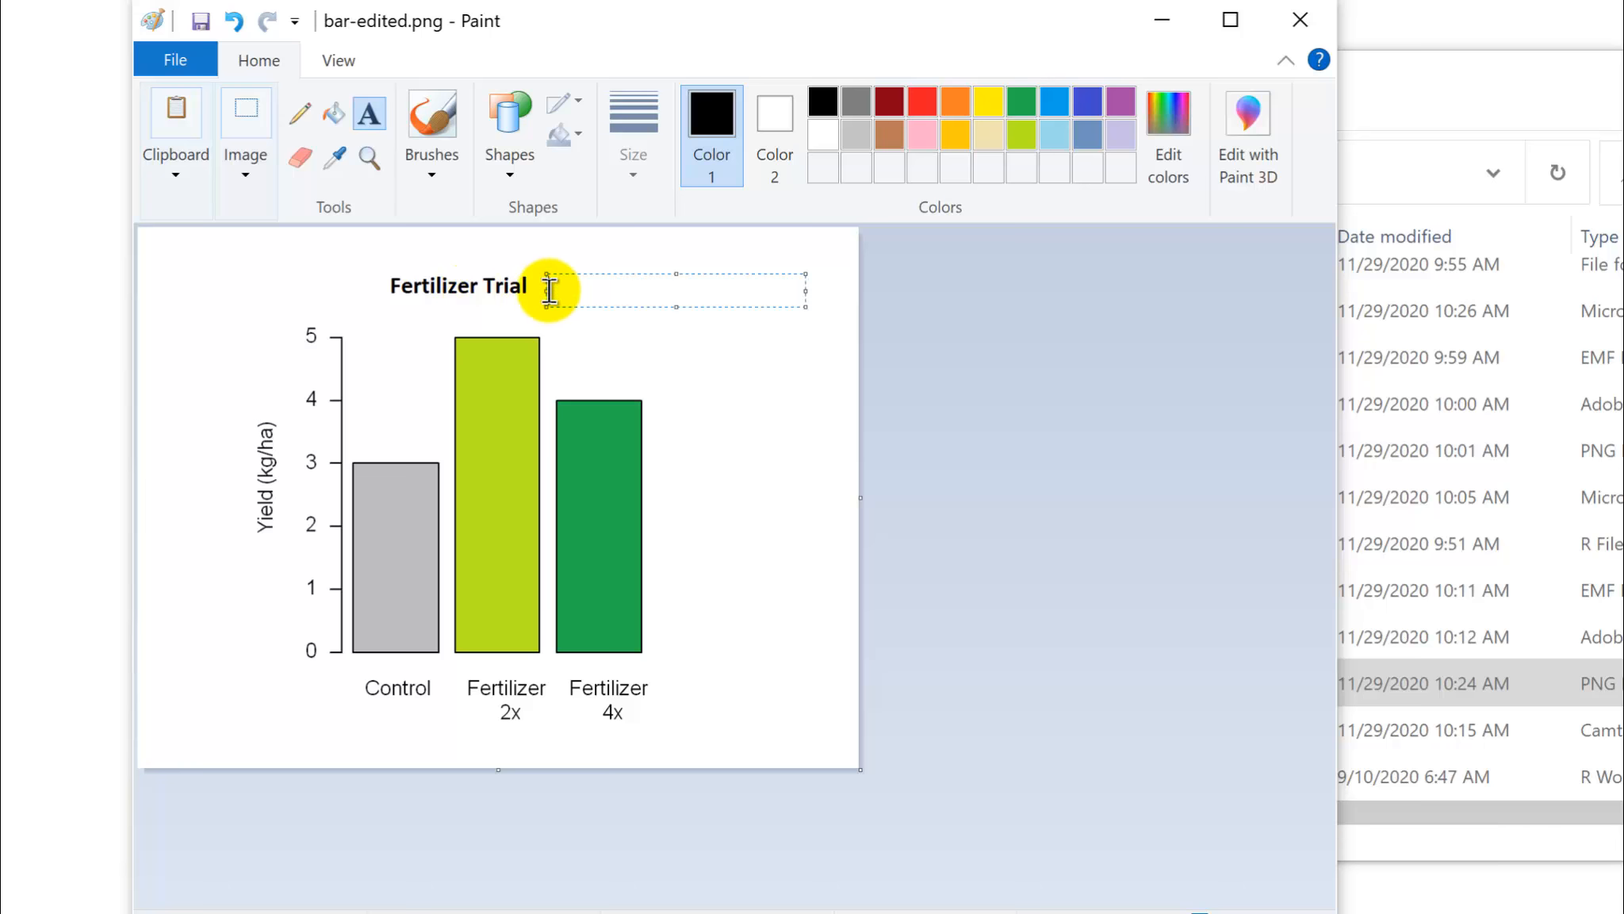
{"action": "left_click", "coordinate": [210, 279]}
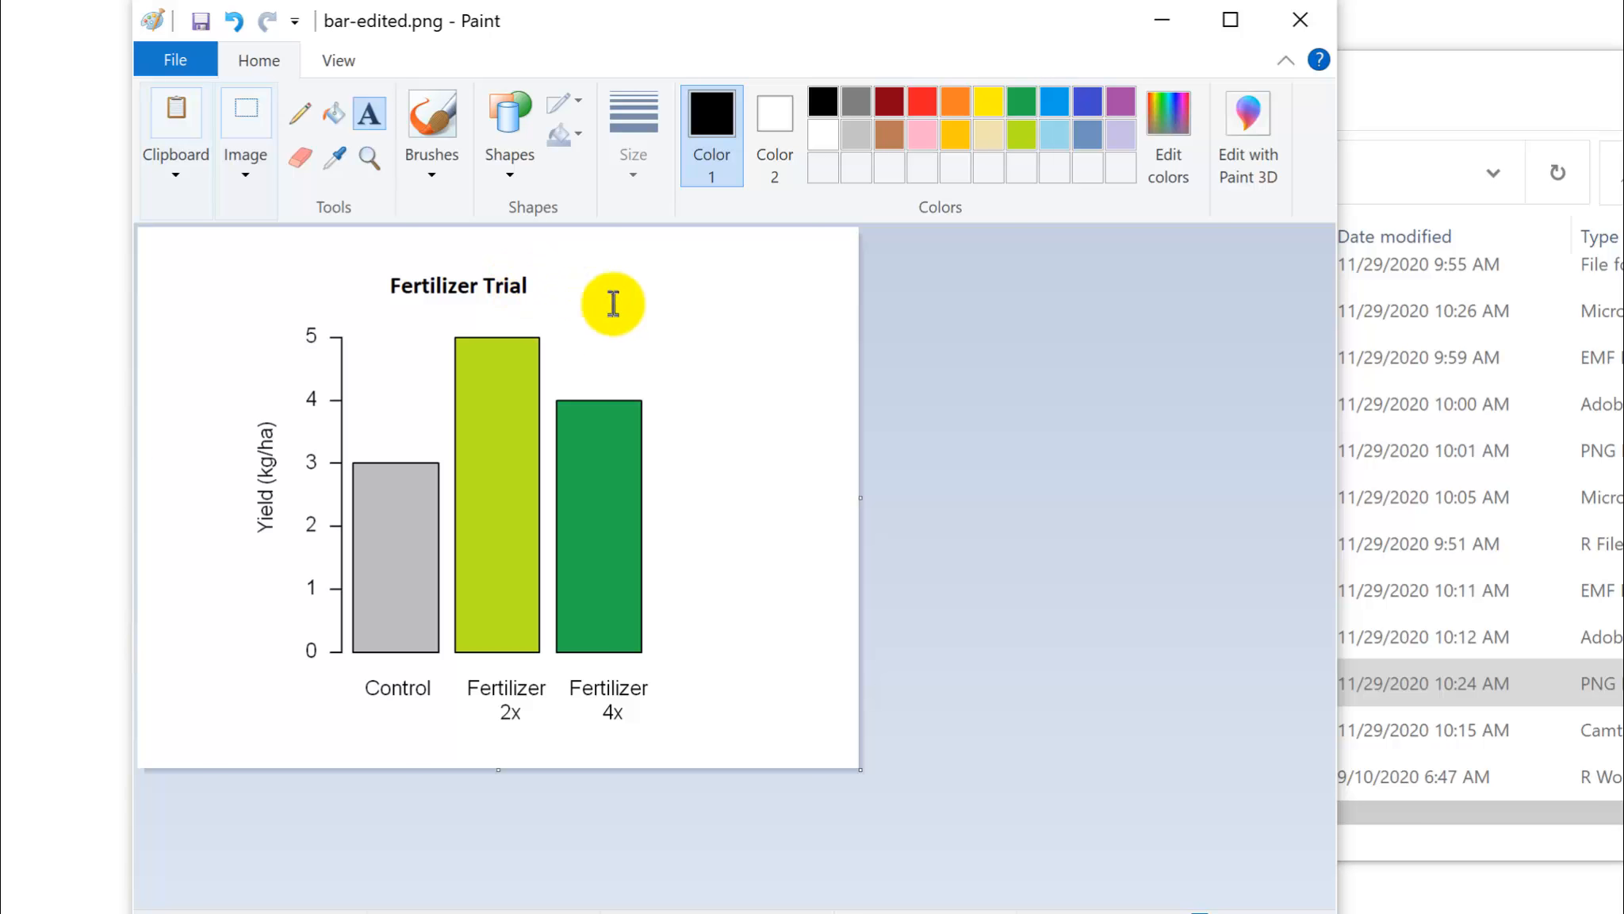
{"action": "left_click", "coordinate": [499, 285]}
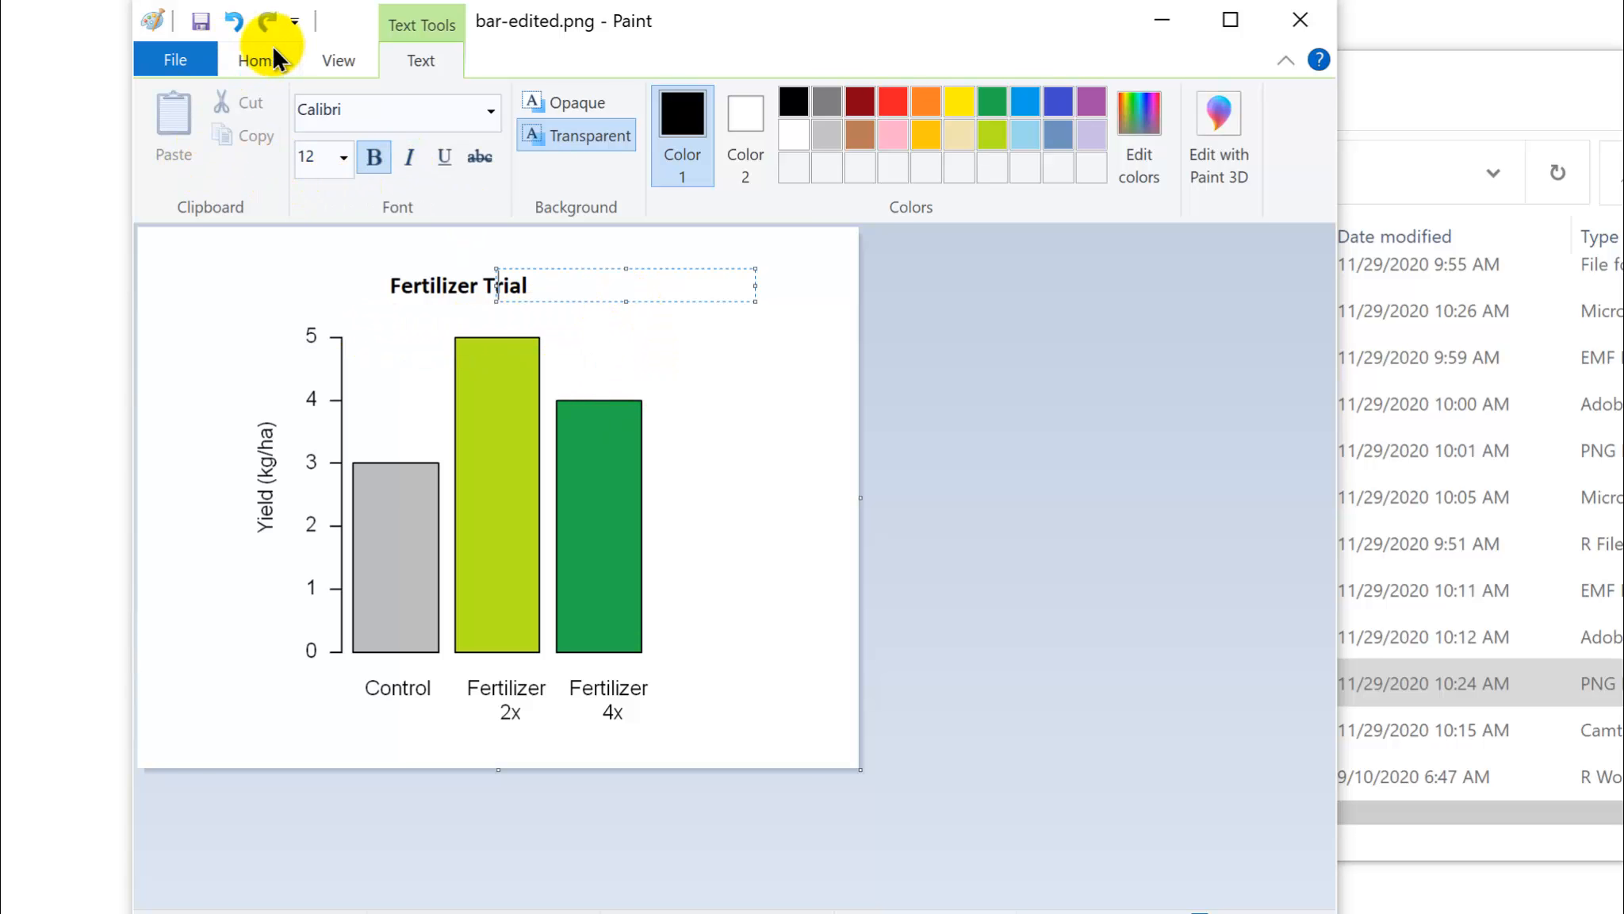
- Select the area around the "Fertilizer Trial" title and move it slightly to the right above the bars
{"action": "left_click", "coordinate": [256, 60]}
{"action": "left_click_drag", "start_coordinate": [369, 262], "coordinate": [535, 298]}
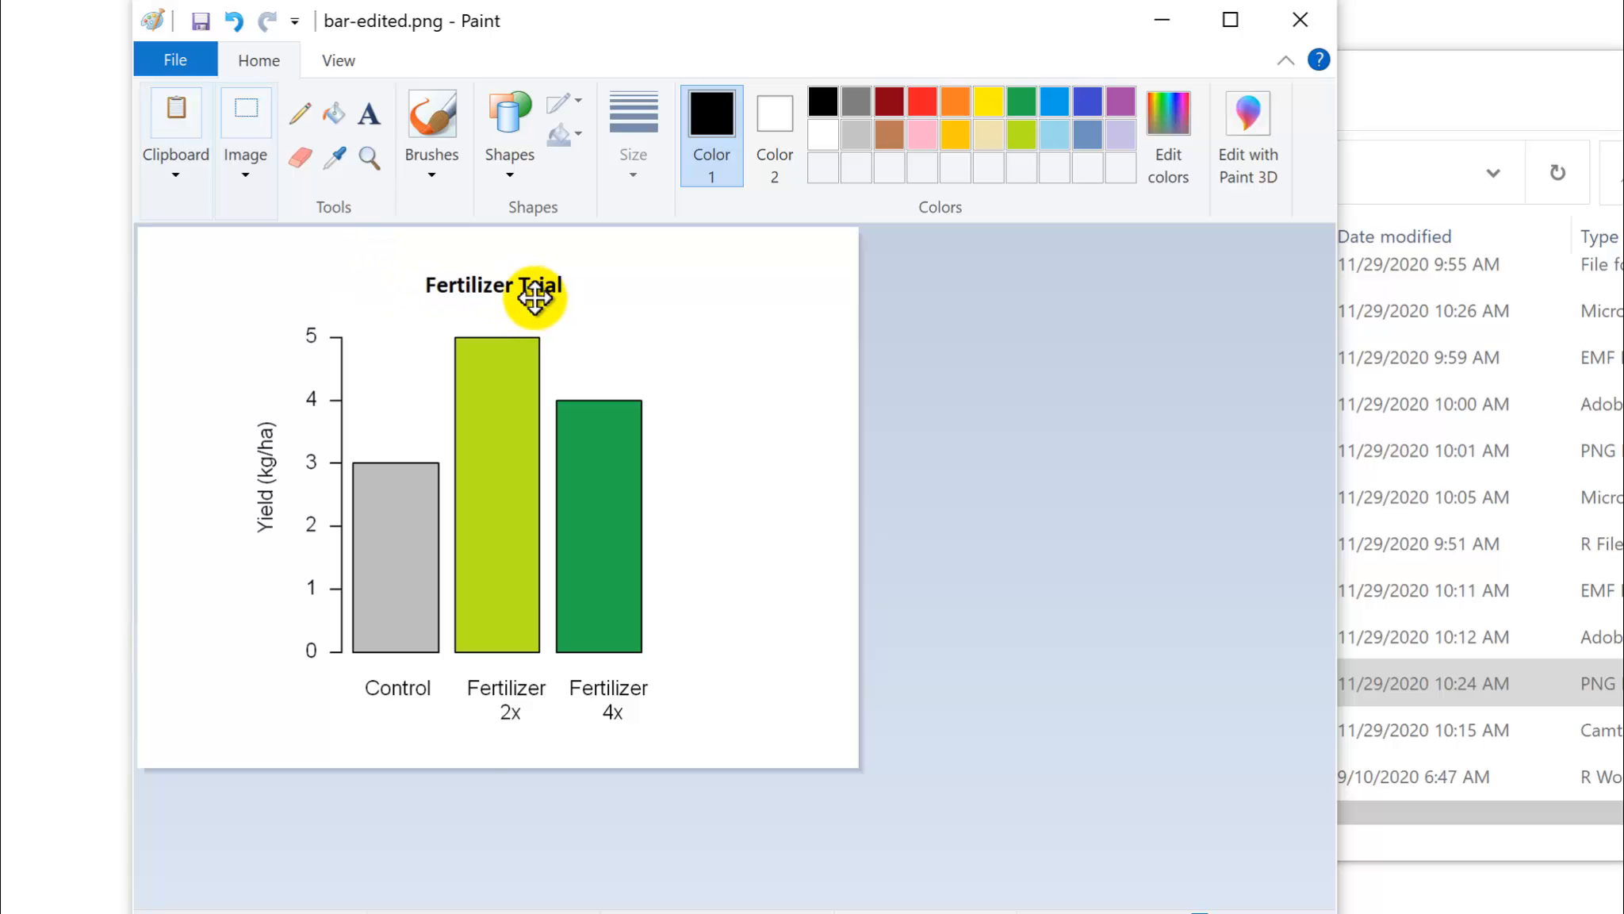
{"action": "left_click", "coordinate": [704, 563]}
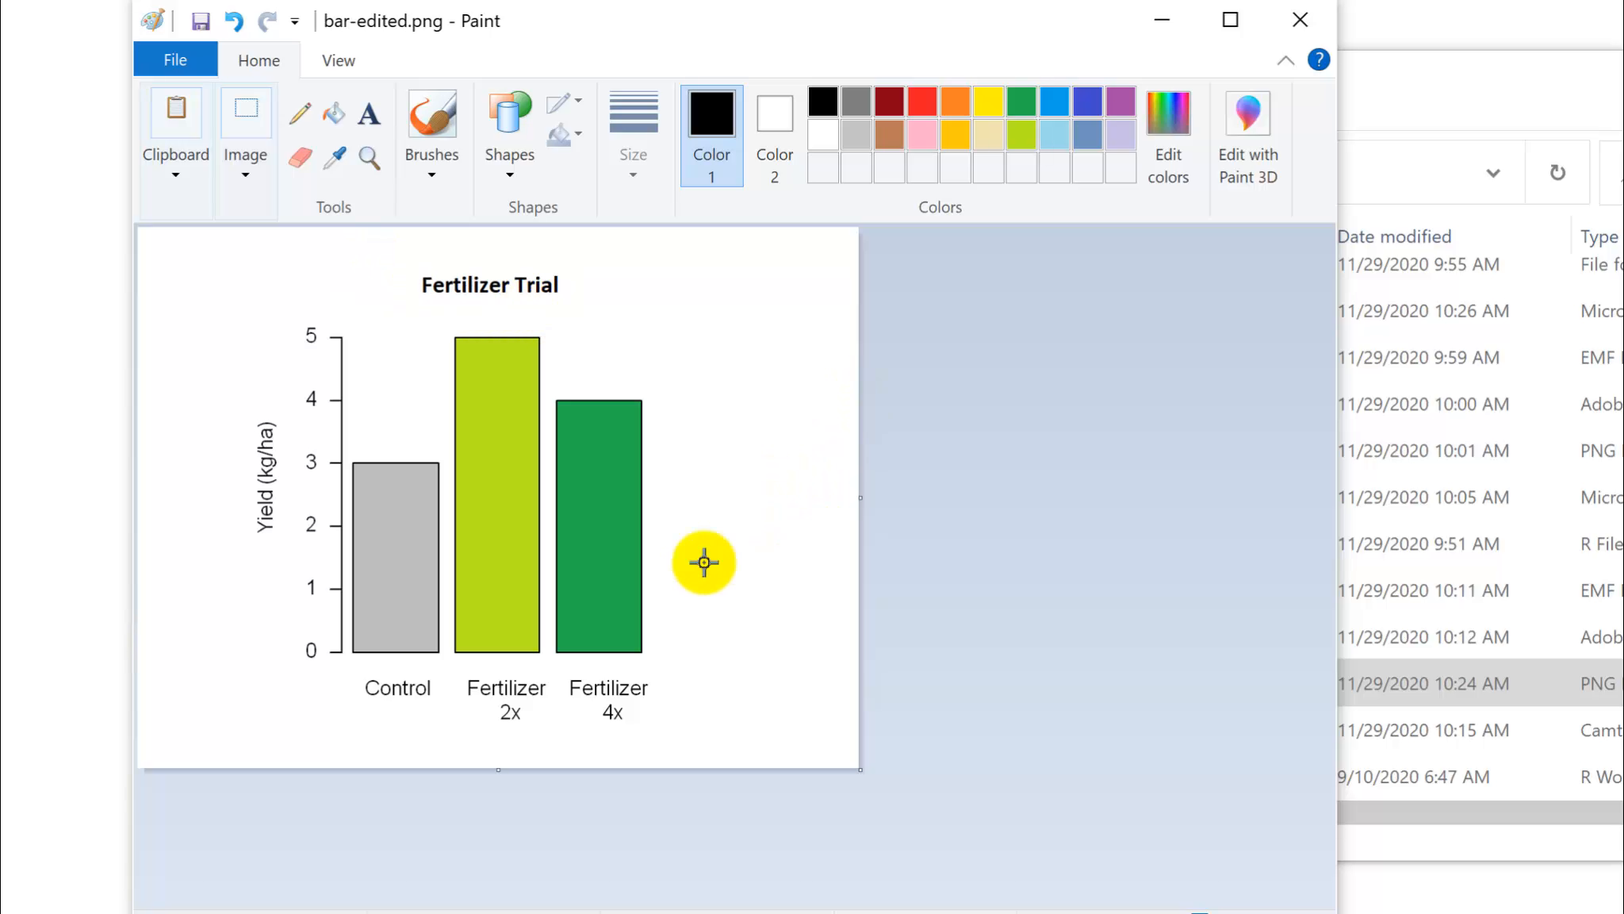
- Move the Fertilizer 2x and Fertilizer 4x labels together slightly up and to the left under their bars
{"action": "left_click_drag", "start_coordinate": [457, 668], "coordinate": [644, 708]}
{"action": "left_click", "coordinate": [840, 677]}
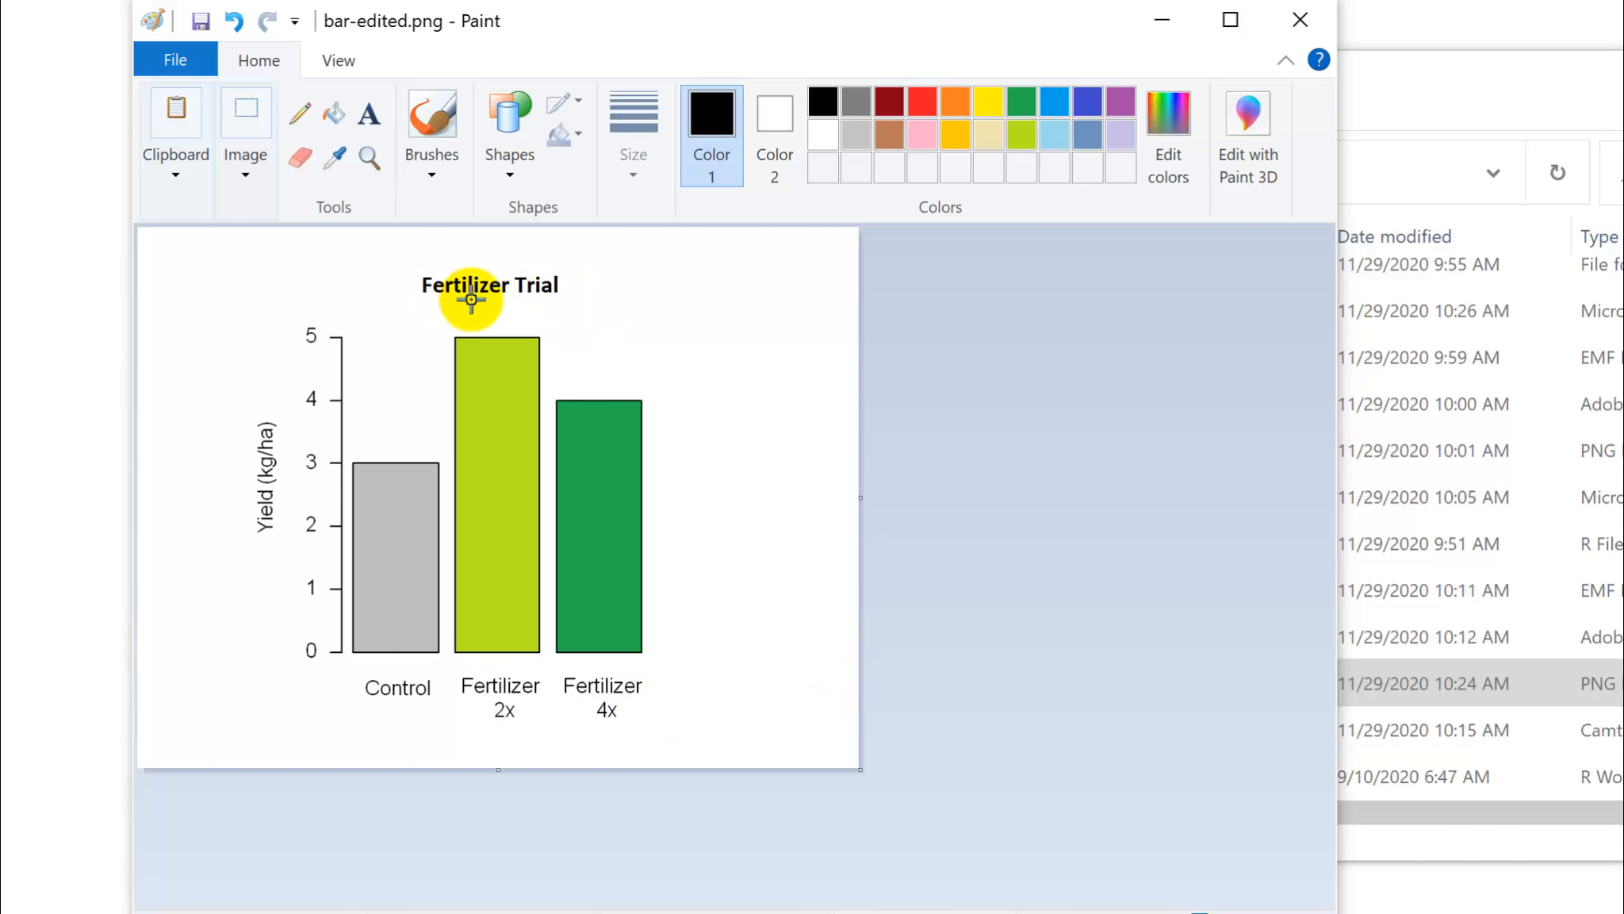
- Examine the lettering of the "Fertilizer Trial" title and the axis numbers at high magnification
{"action": "scroll", "coordinate": [471, 299], "scroll_direction": "up", "scroll_amount": 4, "text": "ctrl"}
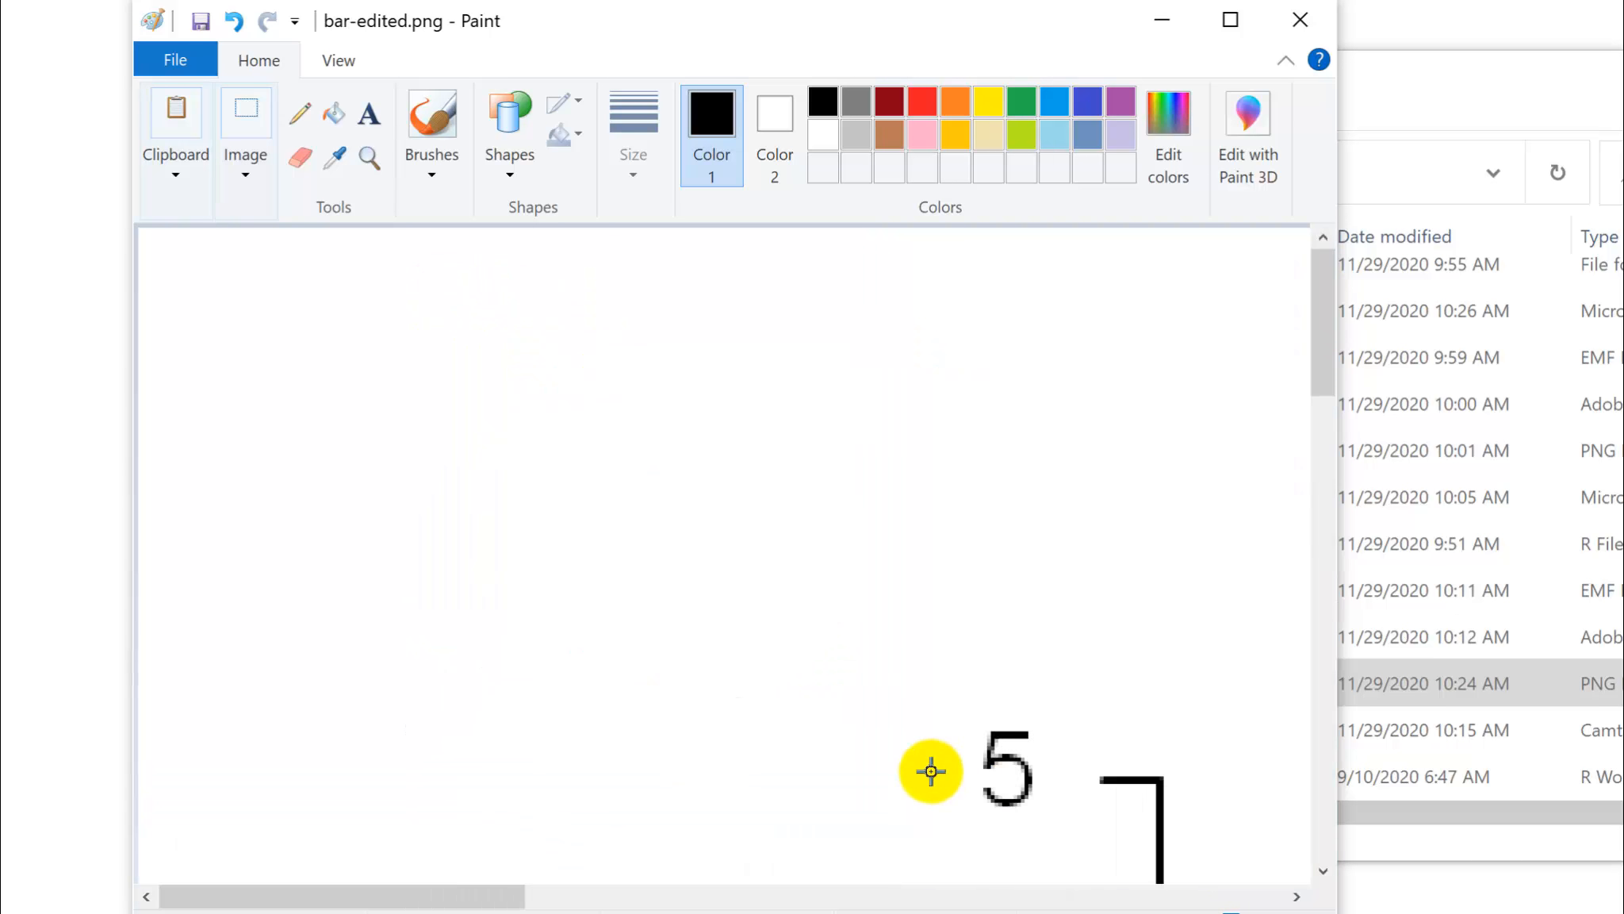
{"action": "scroll", "coordinate": [931, 771], "scroll_direction": "down", "scroll_amount": 1, "text": "ctrl"}
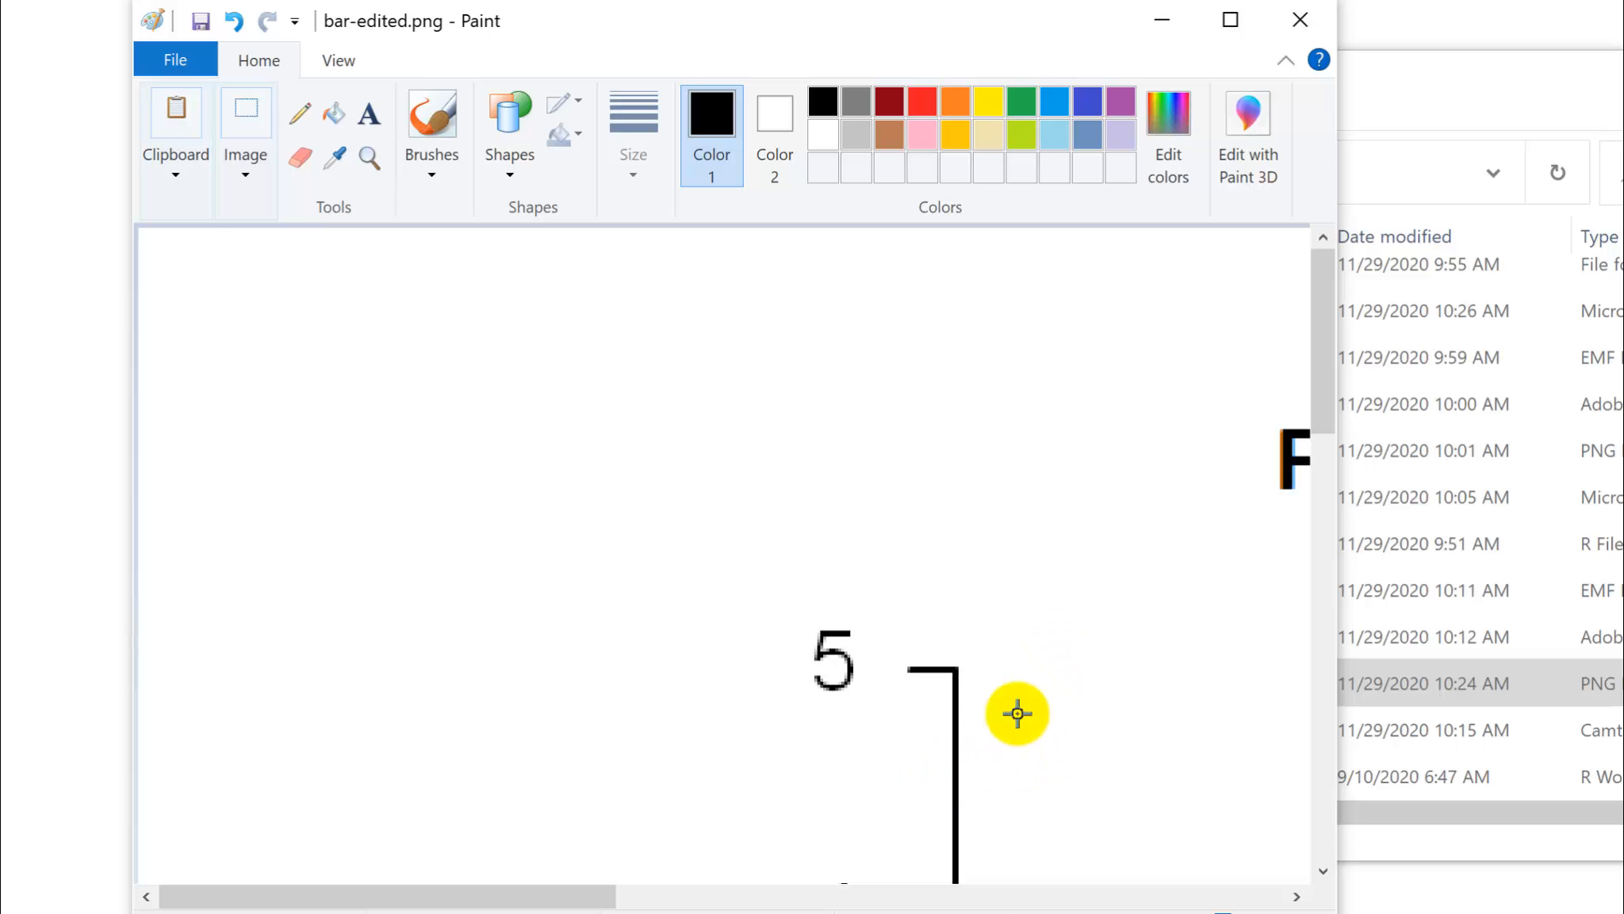
{"action": "left_click_drag", "start_coordinate": [561, 895], "coordinate": [856, 901]}
{"action": "scroll", "coordinate": [785, 456], "scroll_direction": "up", "scroll_amount": 2, "text": "ctrl"}
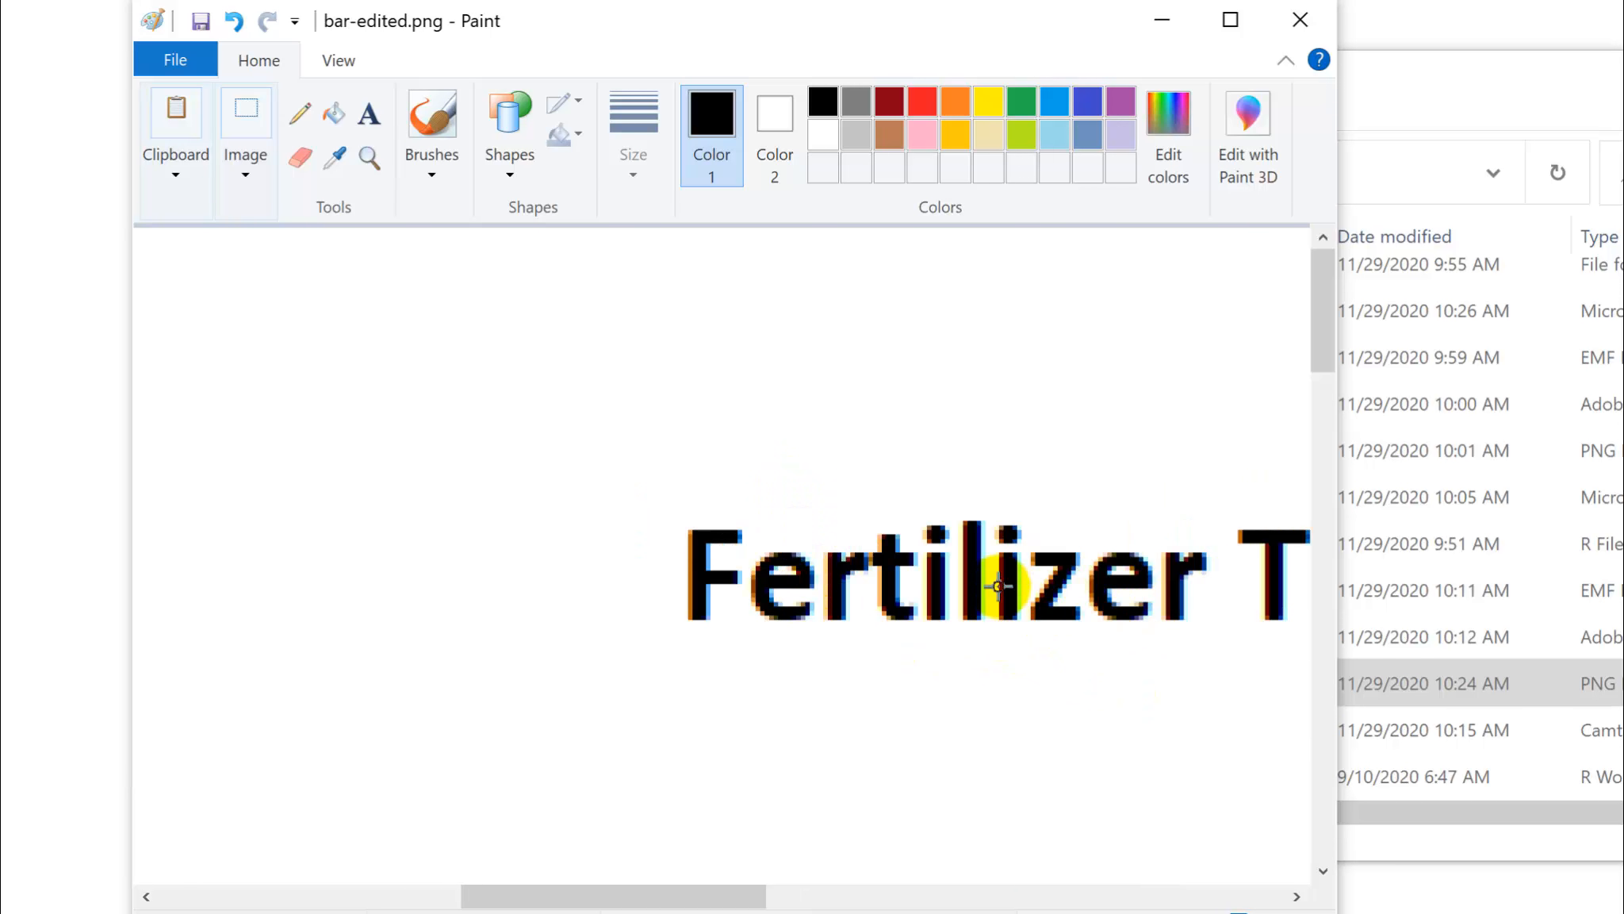
{"action": "scroll", "coordinate": [806, 540], "scroll_direction": "down", "scroll_amount": 3, "text": "ctrl"}
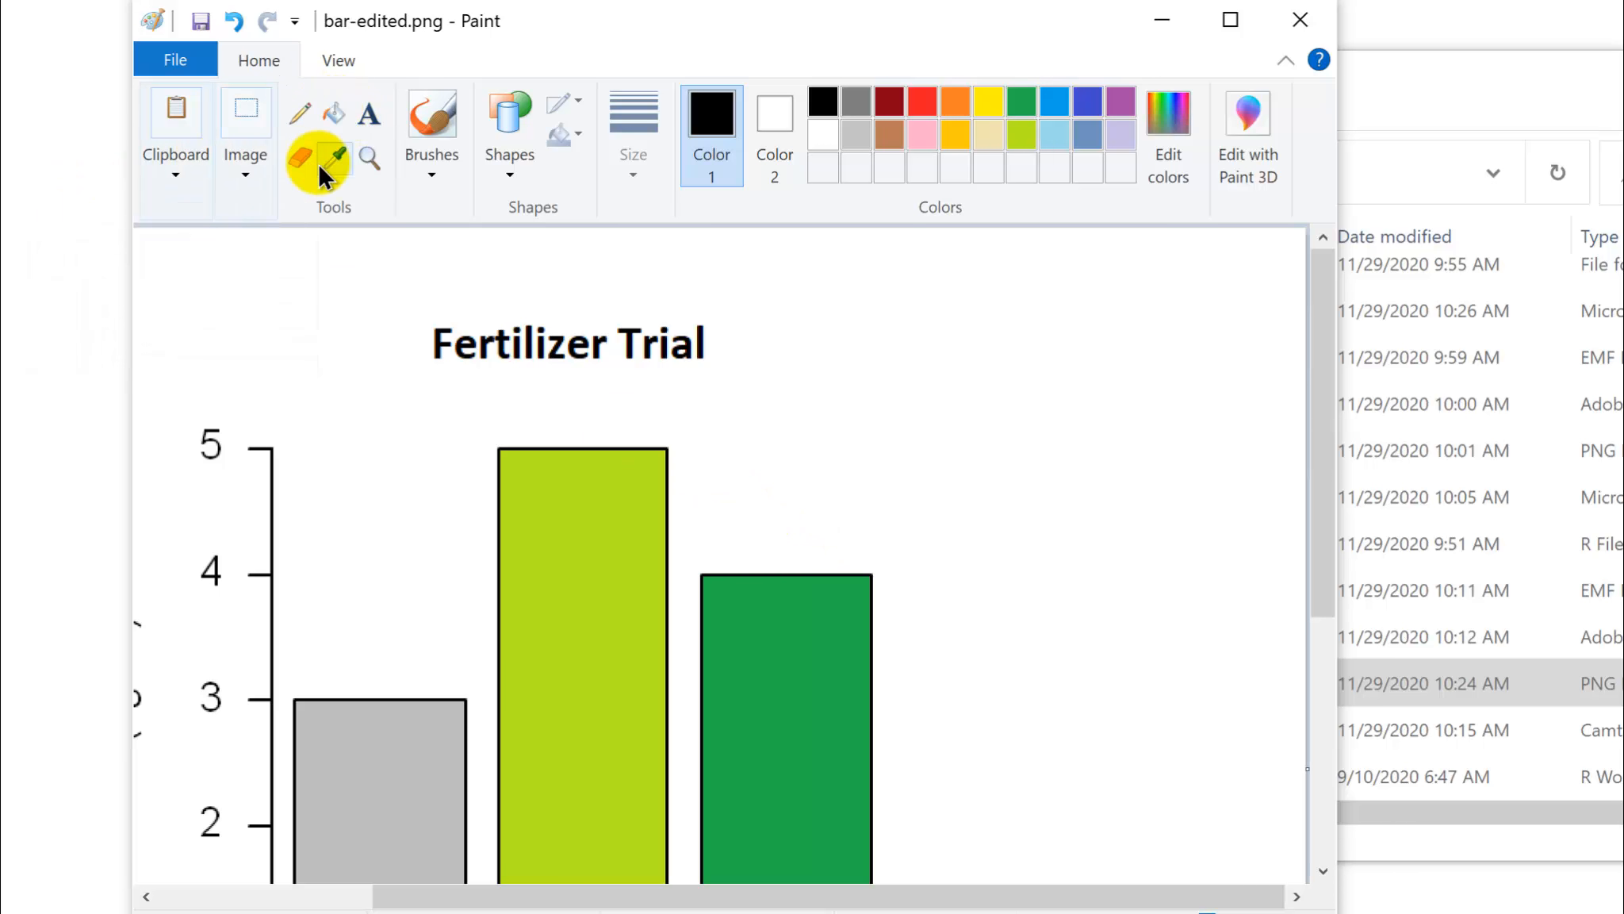
- Erase the "Fertilizer Trial" title from the image
{"action": "left_click", "coordinate": [298, 159]}
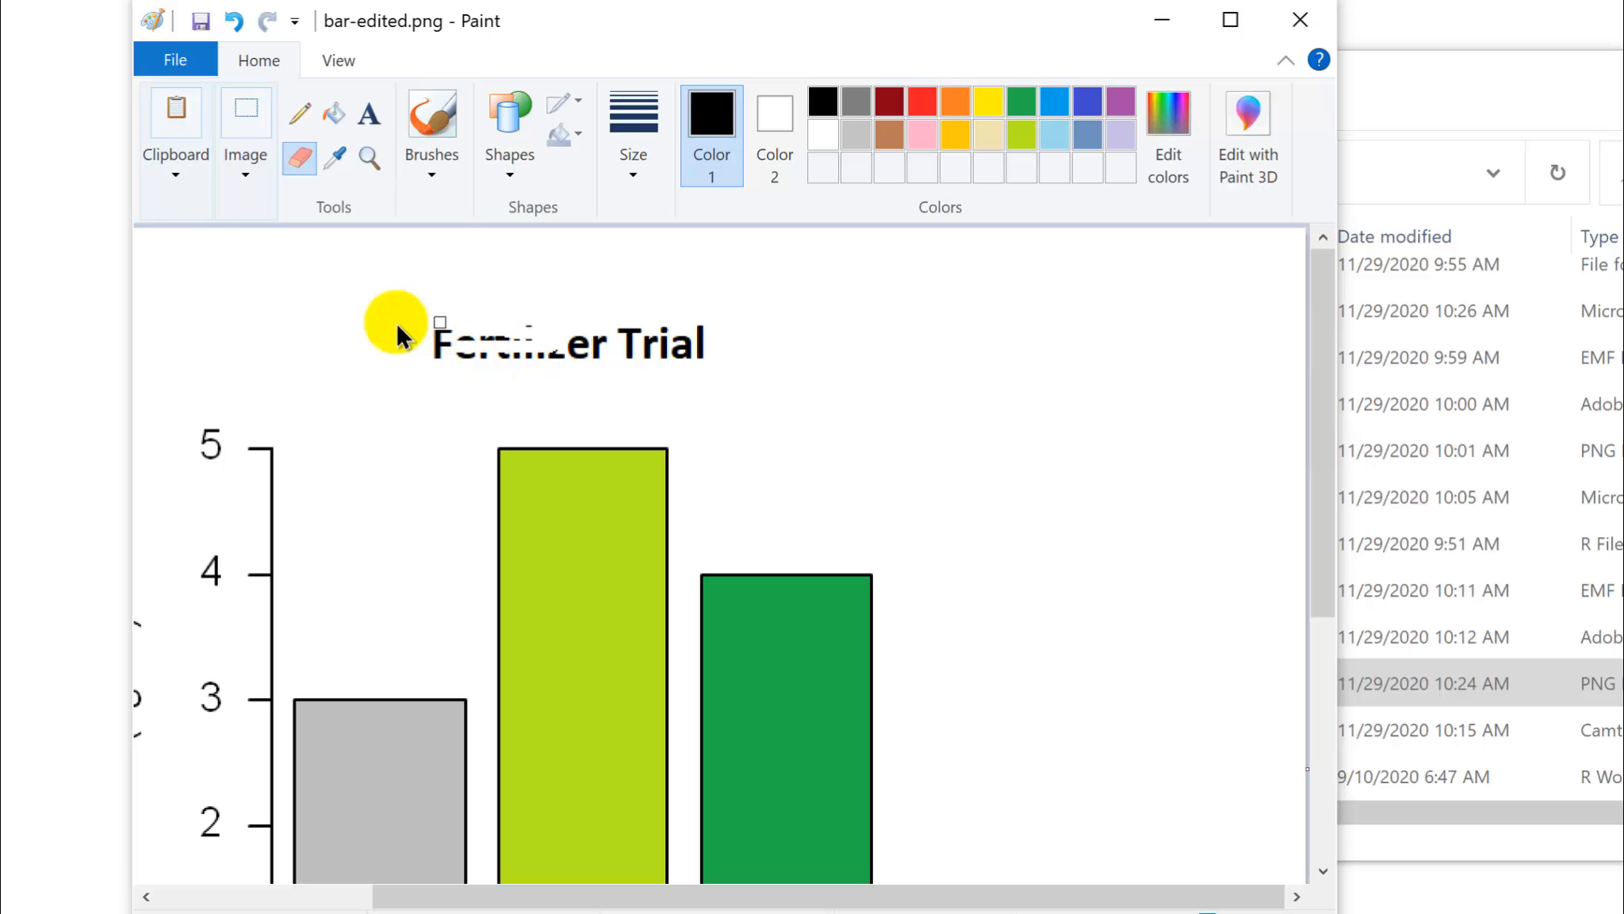
{"action": "mouse_move", "coordinate": [395, 322]}
{"action": "left_mouse_down"}
{"action": "mouse_move", "coordinate": [487, 345]}
{"action": "mouse_move", "coordinate": [639, 329]}
{"action": "mouse_move", "coordinate": [652, 354]}
{"action": "mouse_move", "coordinate": [471, 332]}
{"action": "mouse_move", "coordinate": [425, 354]}
{"action": "mouse_move", "coordinate": [513, 365]}
{"action": "left_mouse_up"}
{"action": "scroll", "coordinate": [512, 365], "scroll_direction": "down", "scroll_amount": 3}
{"action": "scroll", "coordinate": [512, 365], "scroll_direction": "up", "scroll_amount": 2}
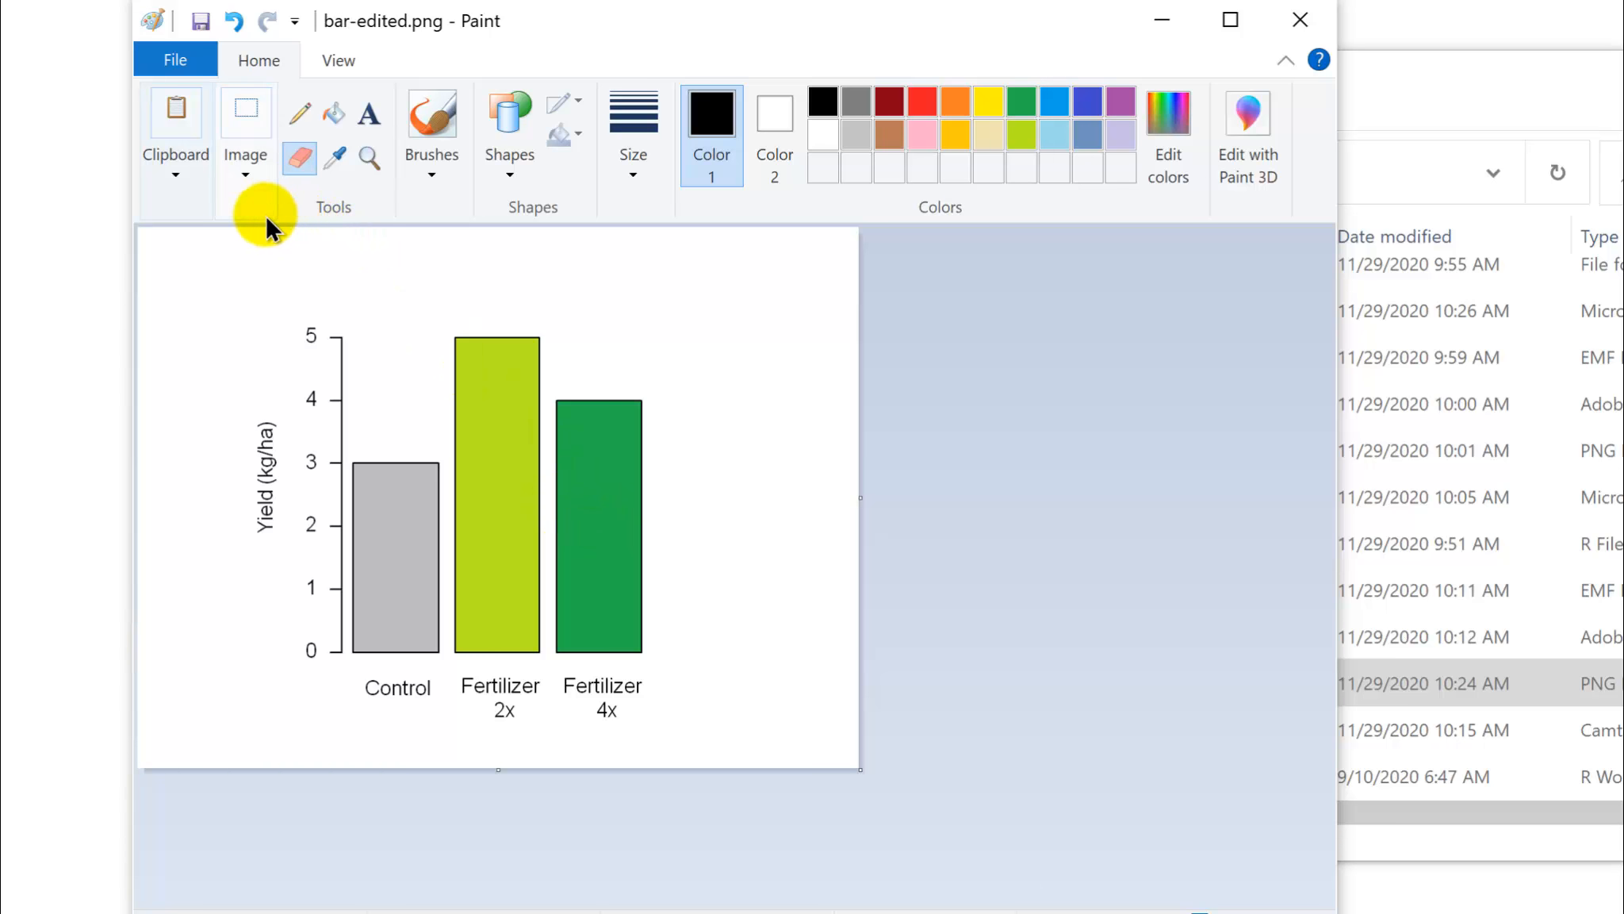
- Crop the image to a rectangle closely surrounding the bars, the Yield axis and the category labels
{"action": "left_click", "coordinate": [246, 166]}
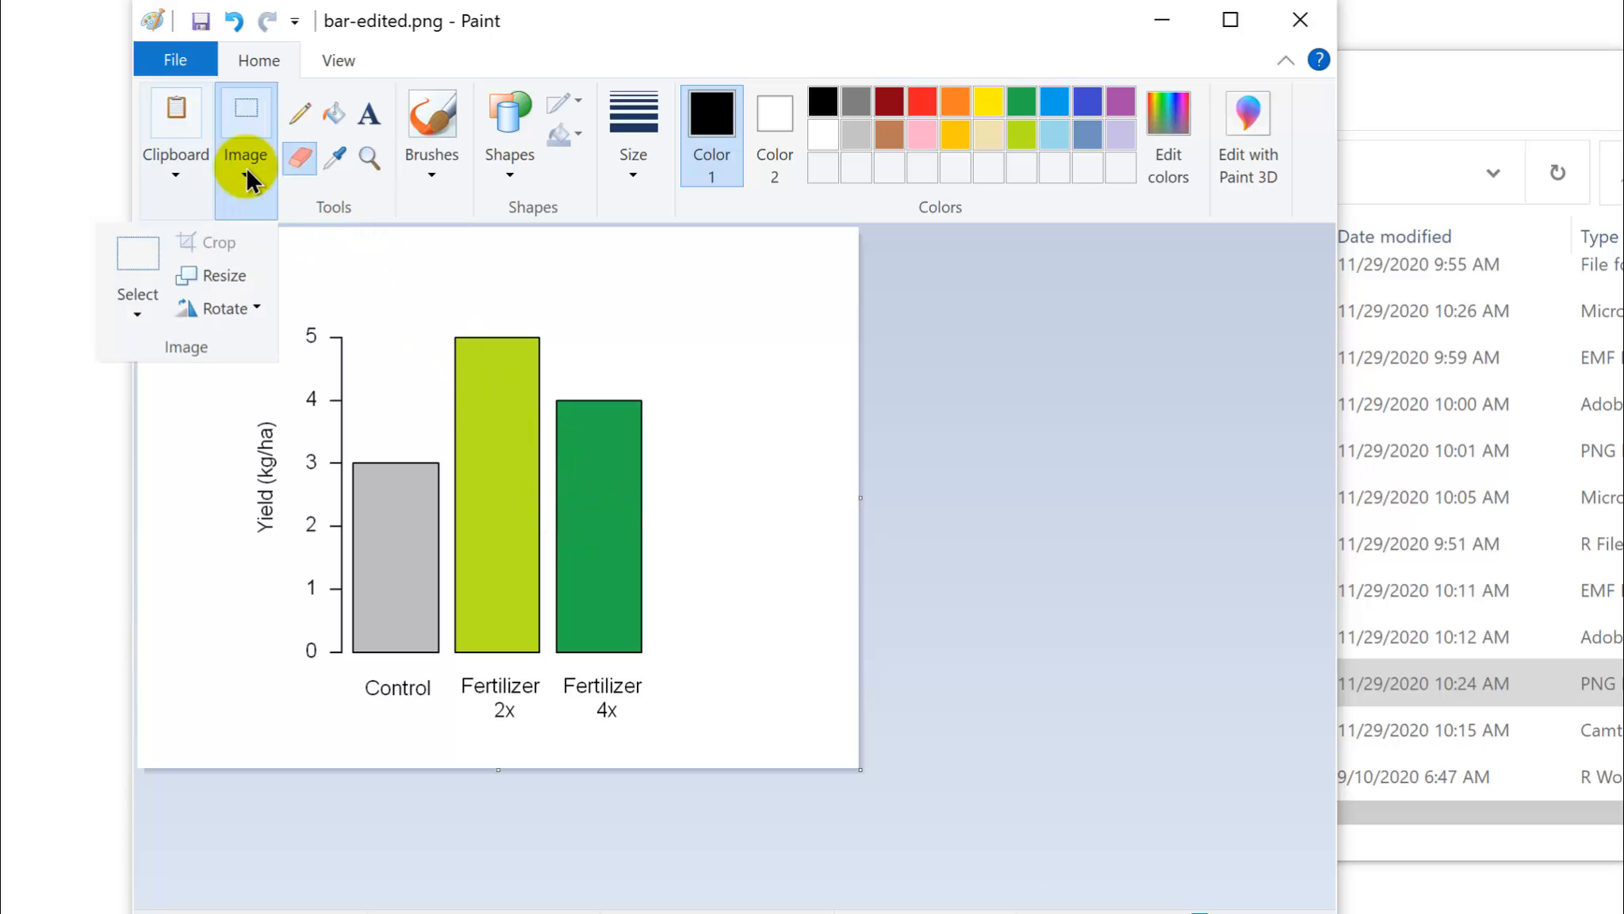
{"action": "left_click", "coordinate": [135, 260]}
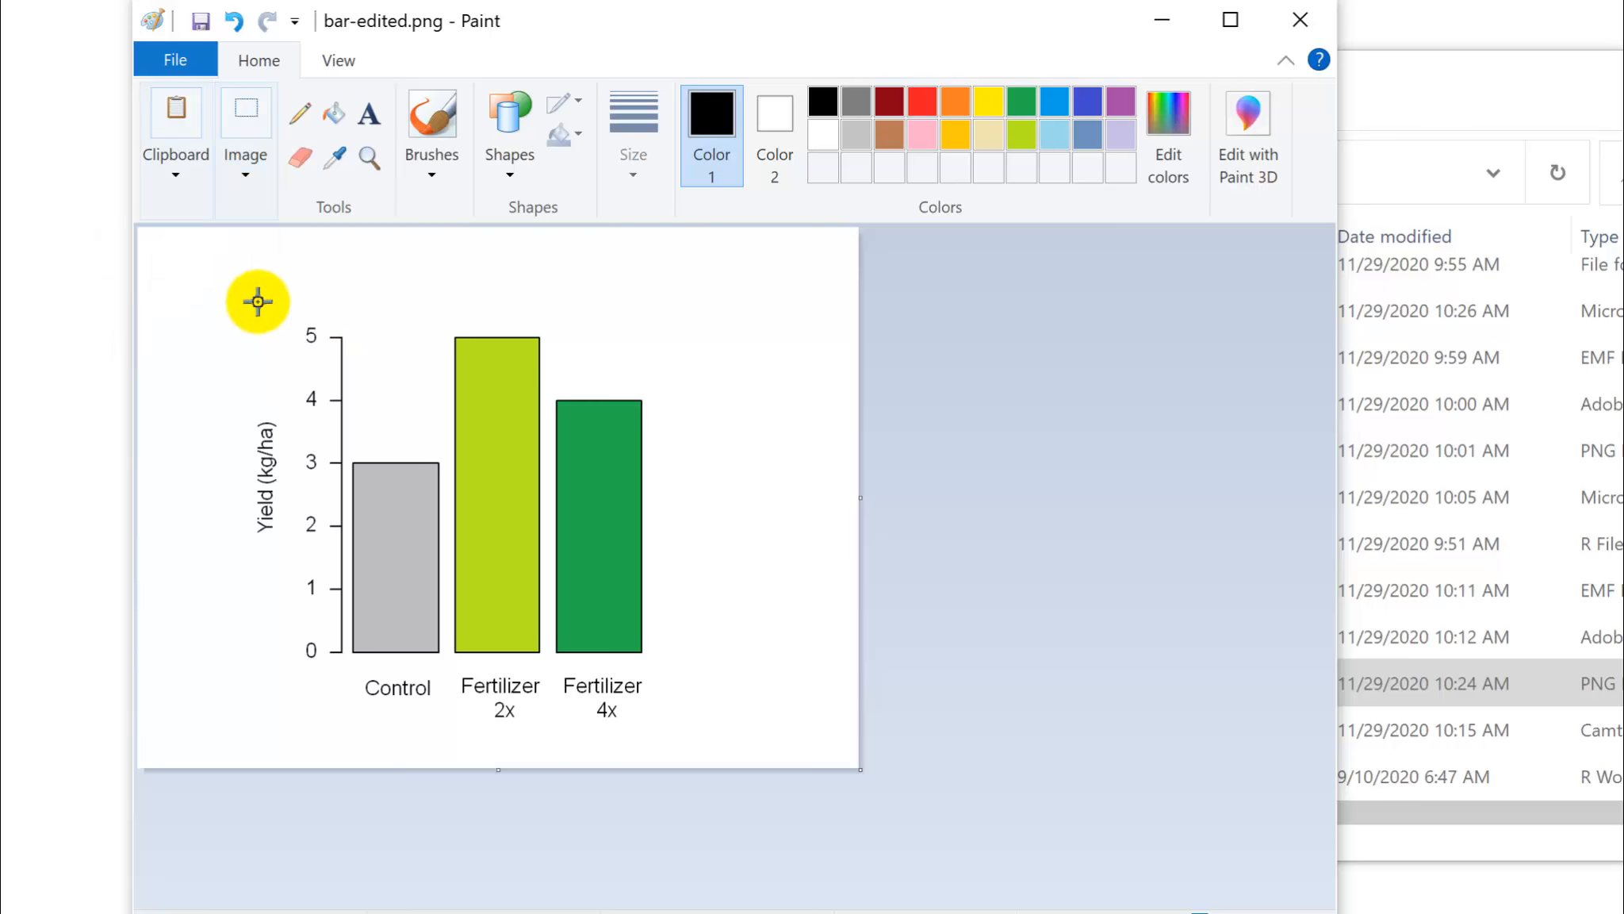
{"action": "left_click_drag", "start_coordinate": [224, 302], "coordinate": [676, 729]}
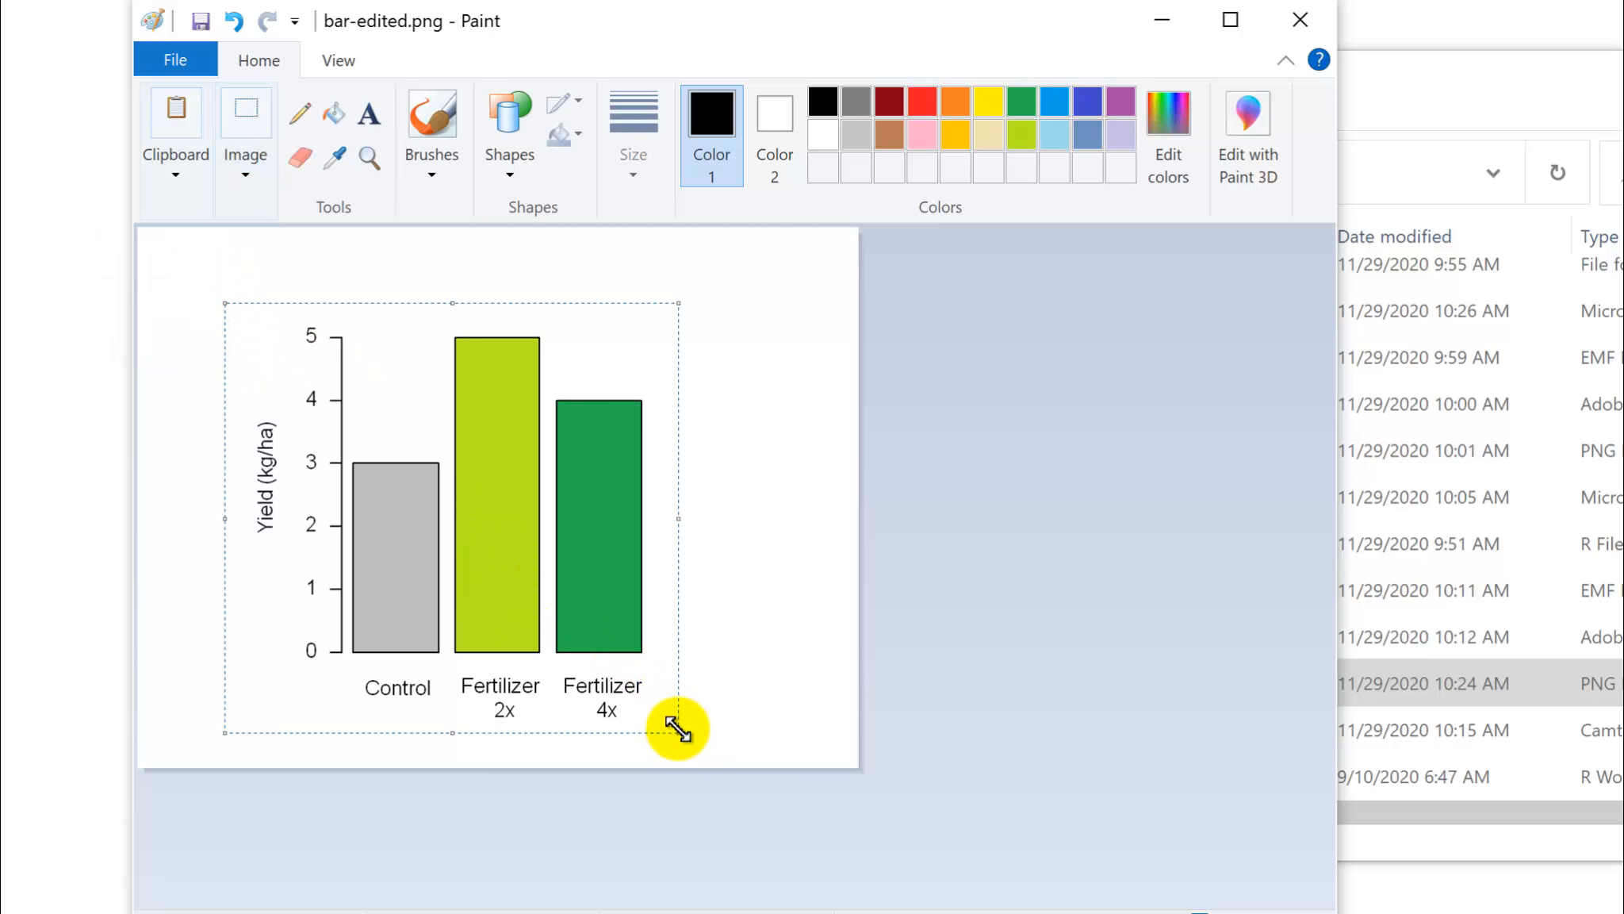
{"action": "left_click", "coordinate": [245, 176]}
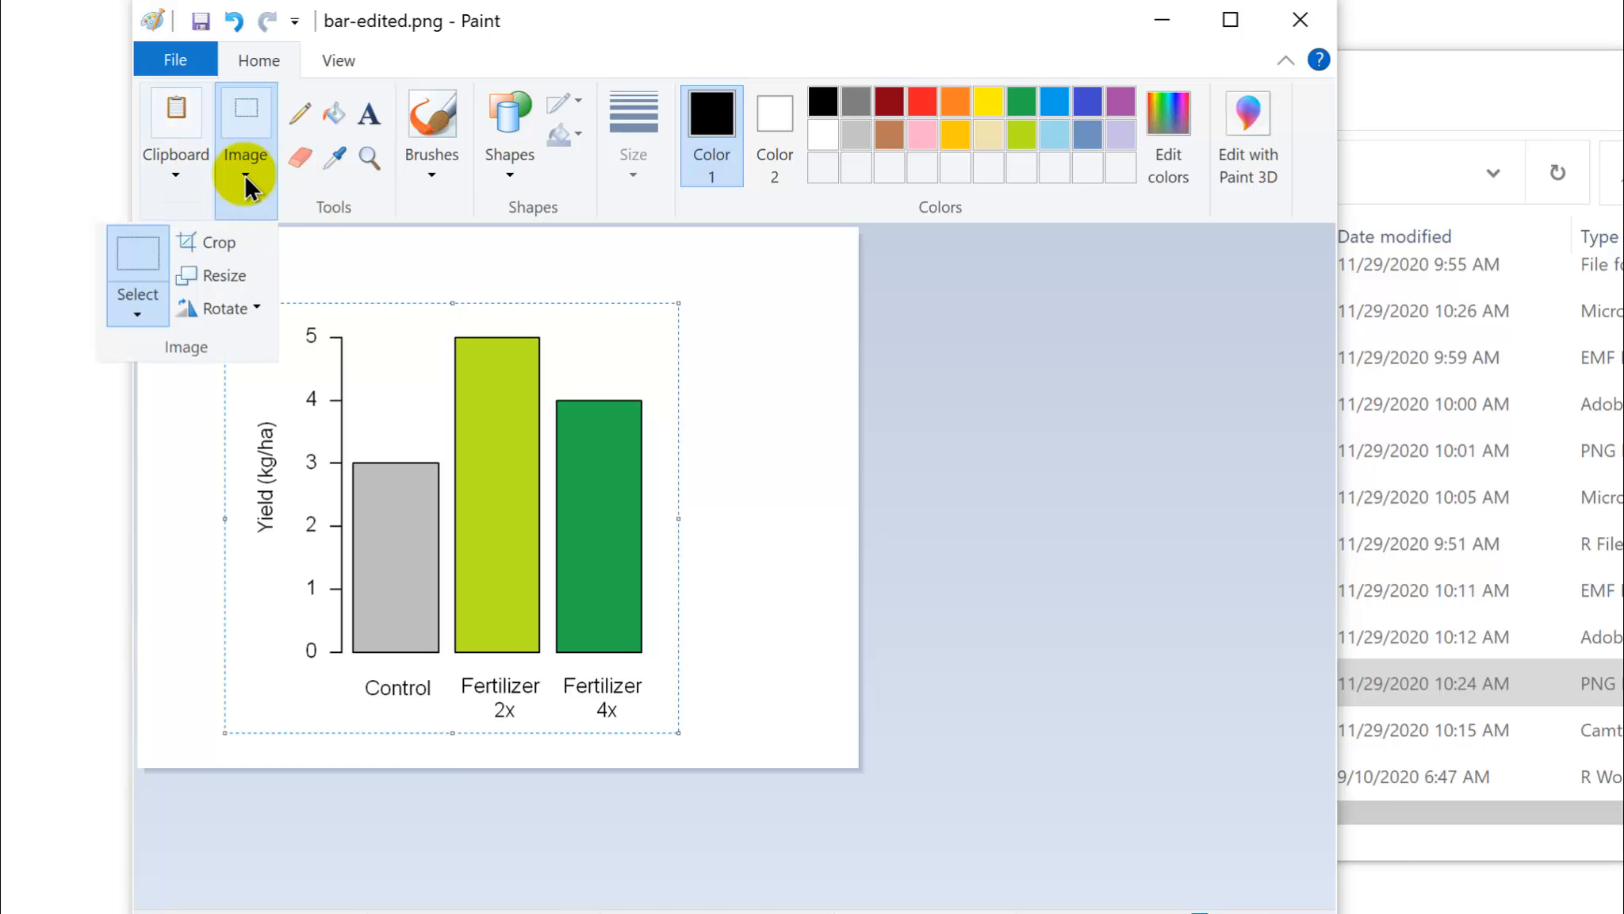
{"action": "left_click", "coordinate": [221, 243]}
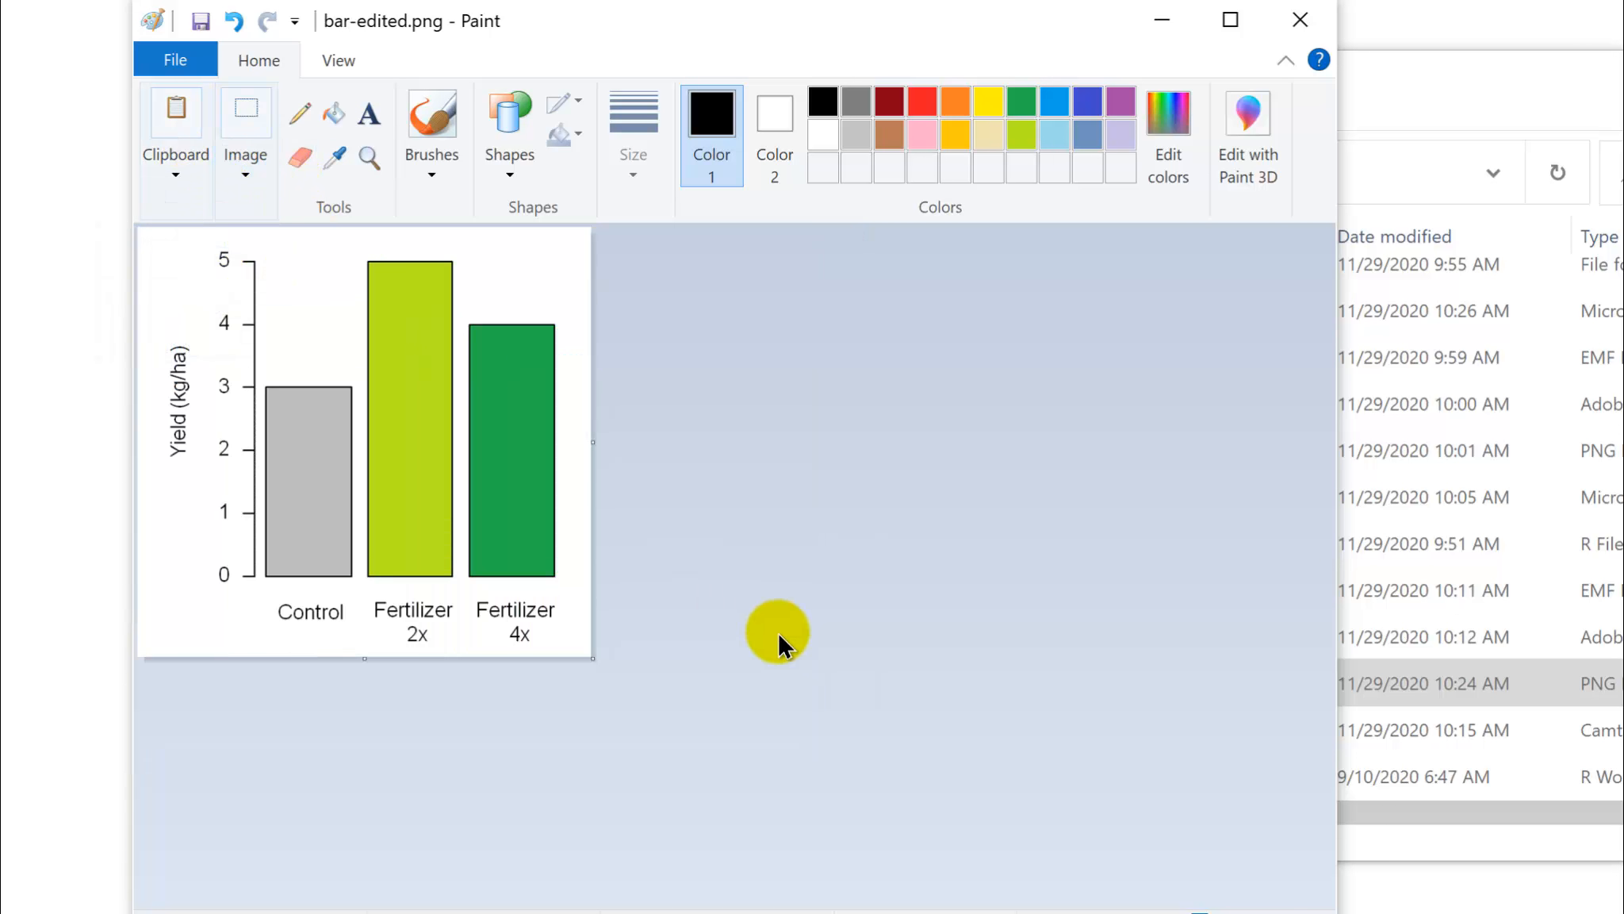
- Save the cropped image to bar-edited.png and close Paint
{"action": "left_click", "coordinate": [202, 22]}
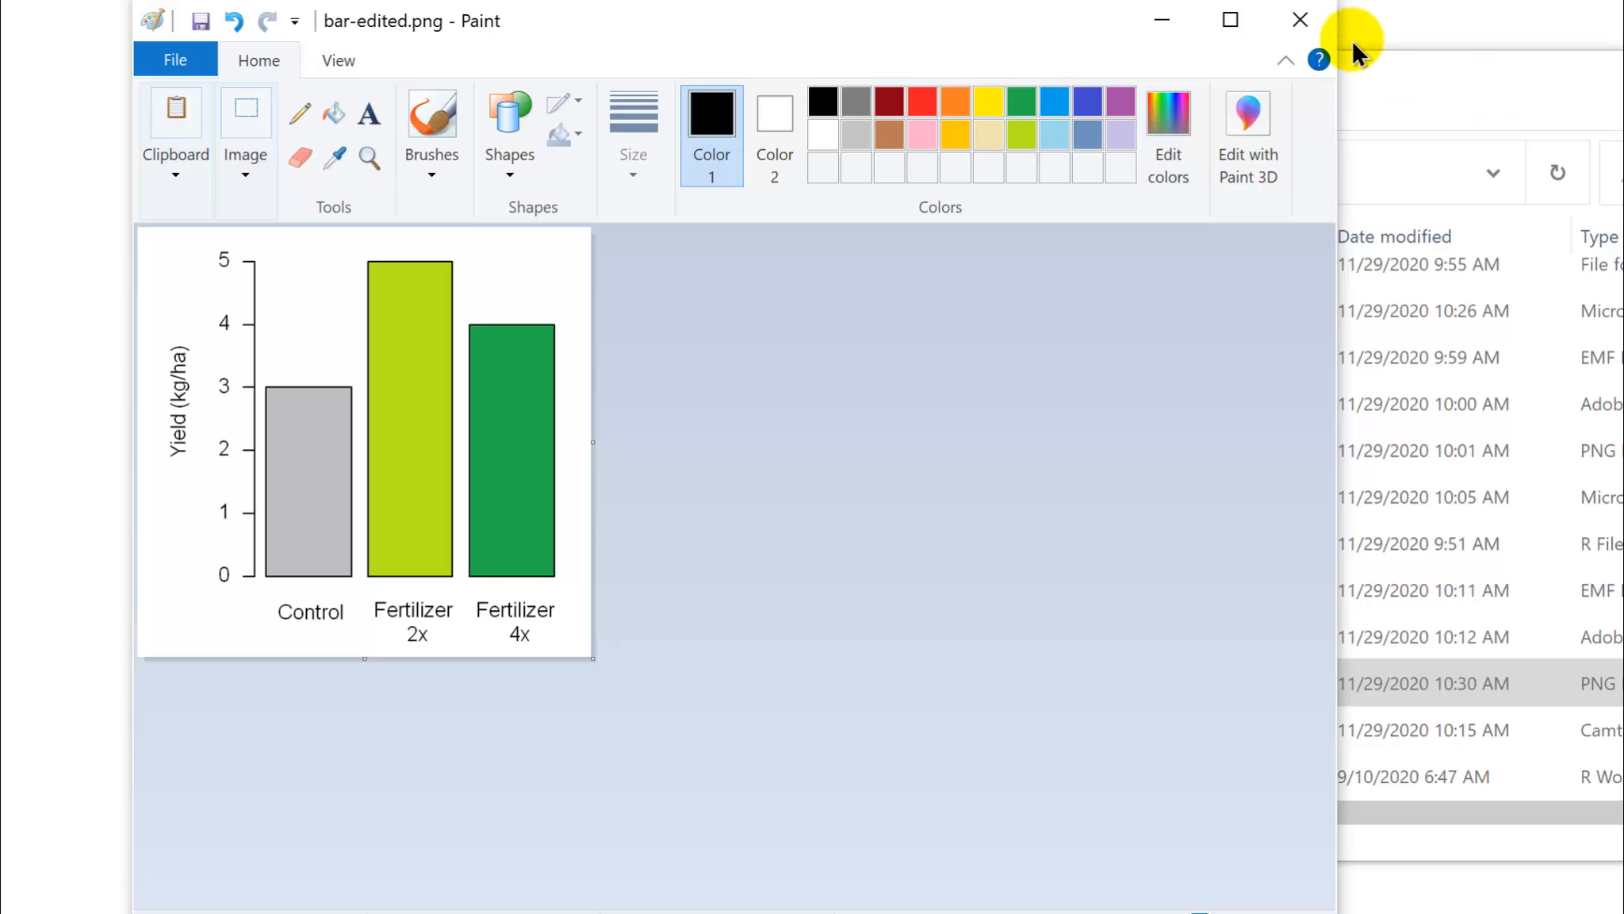
{"action": "left_click", "coordinate": [1305, 22]}
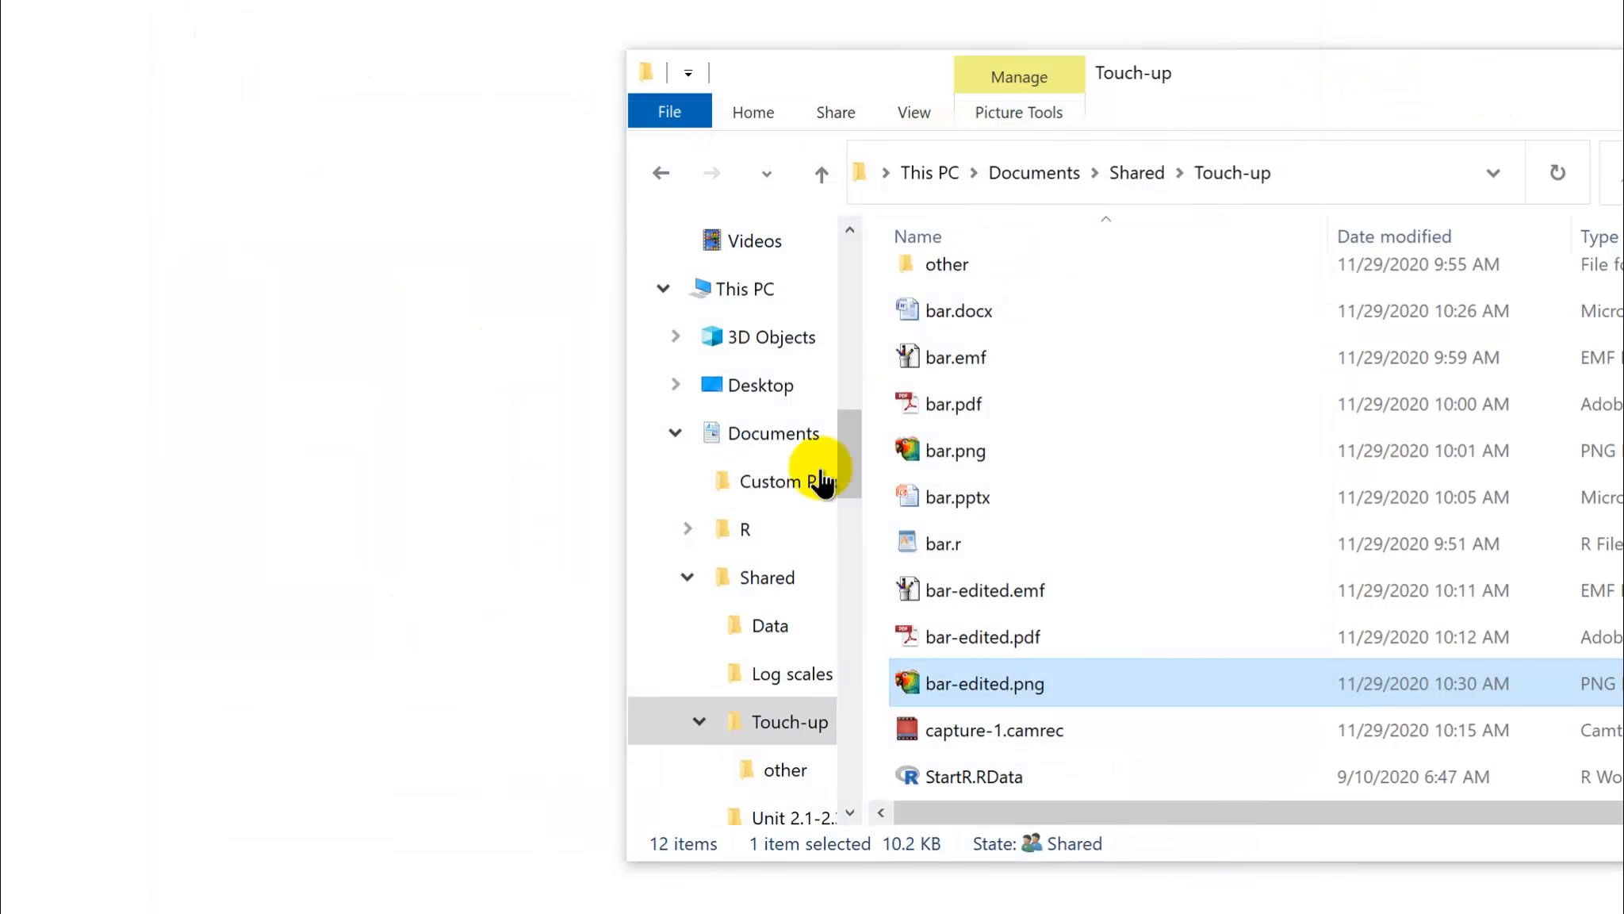
- Select bar-edited.png in the Touch-up folder and reposition the File Explorer window so all its file columns fit on screen
{"action": "left_click", "coordinate": [950, 681]}
{"action": "key", "text": "Escape"}
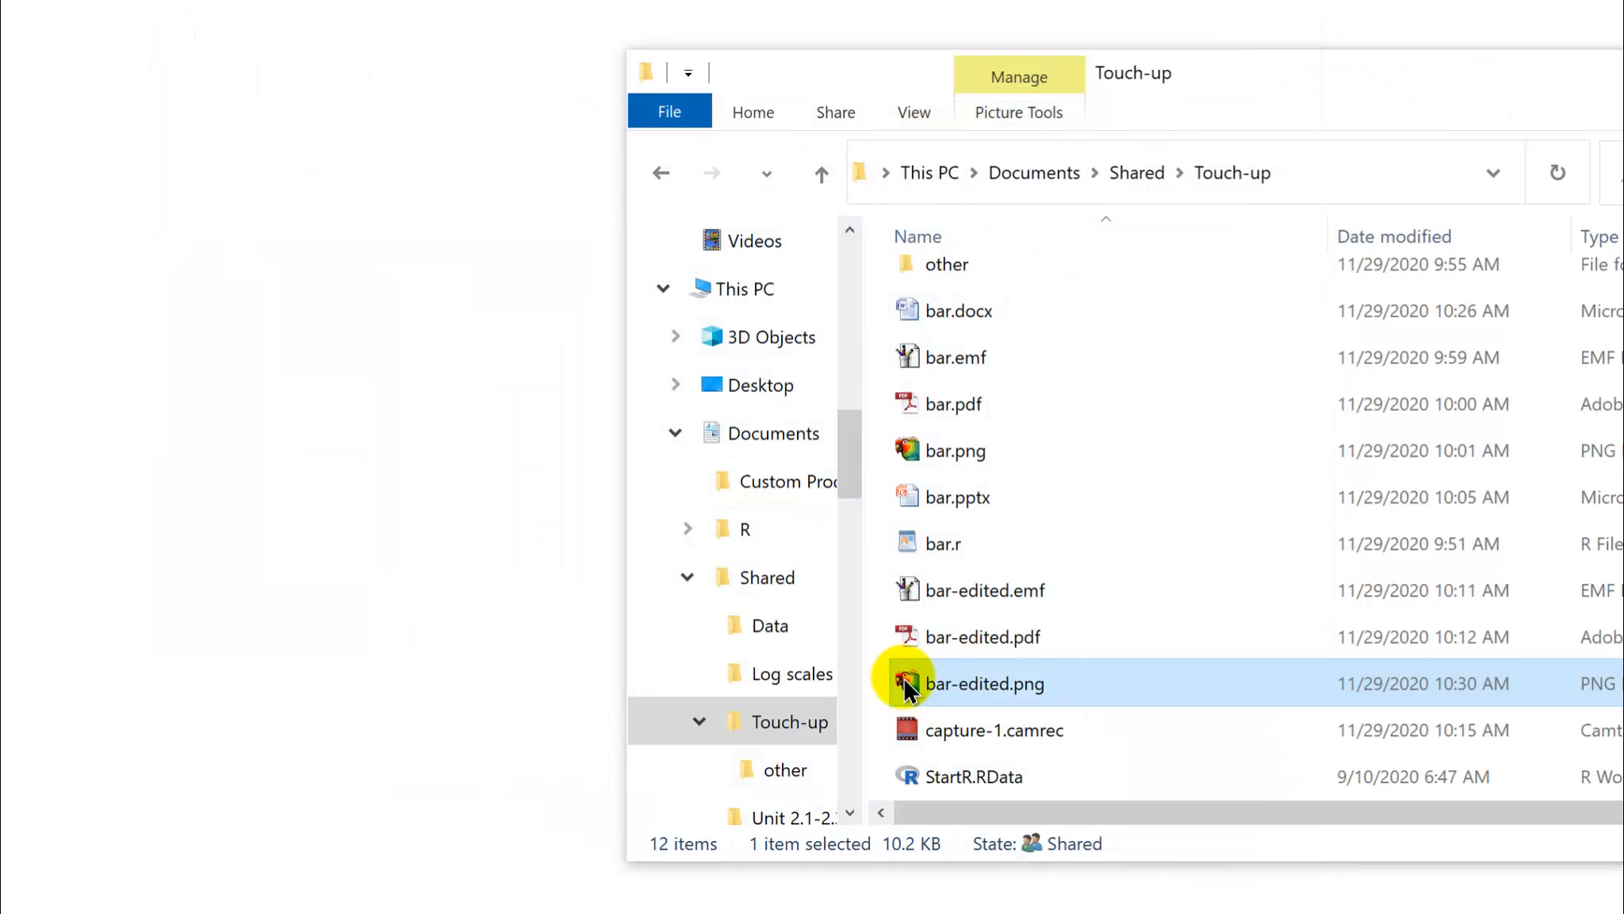
{"action": "left_click_drag", "start_coordinate": [1261, 65], "coordinate": [871, 46]}
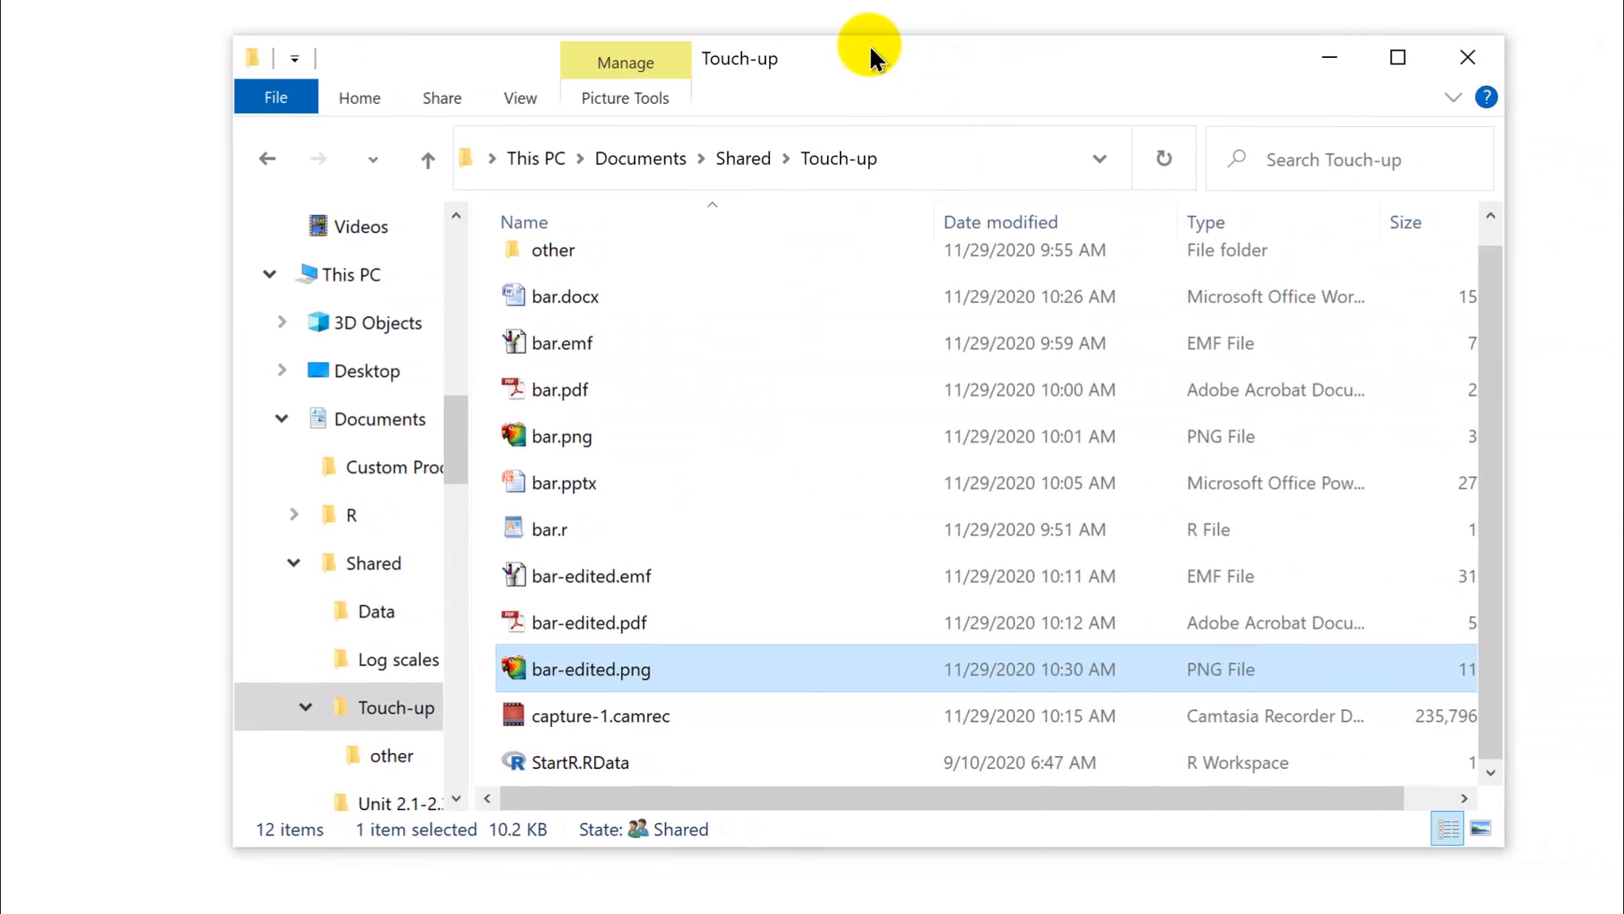